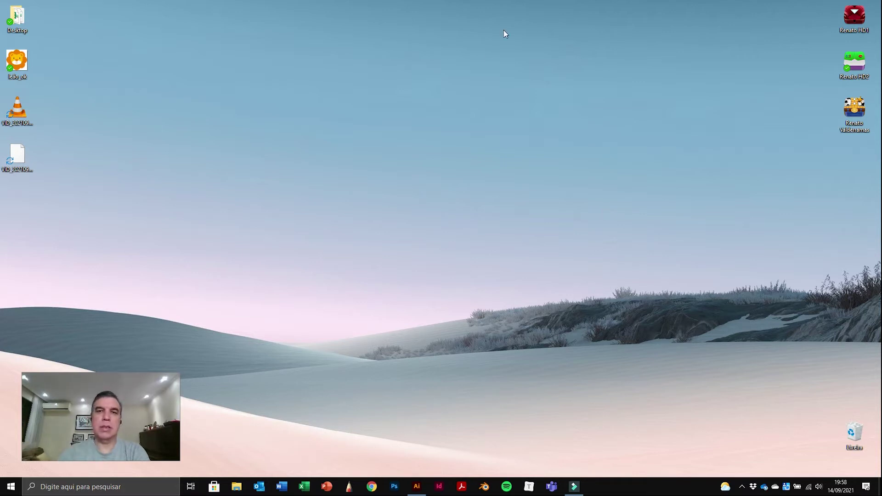
Step: Open the desktop image leão_ok.jpg in Windows Photos
double_click(20, 62)
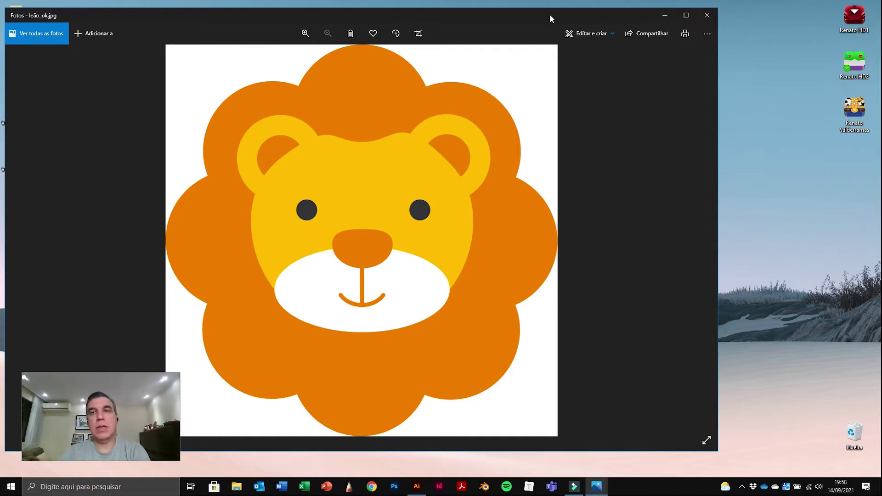
Step: Close the Photos window showing leão_ok.jpg
click(706, 21)
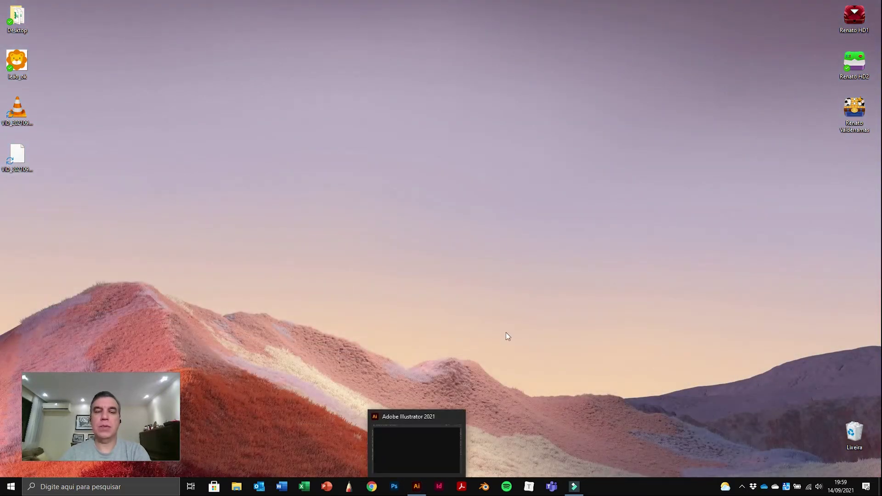
click(371, 487)
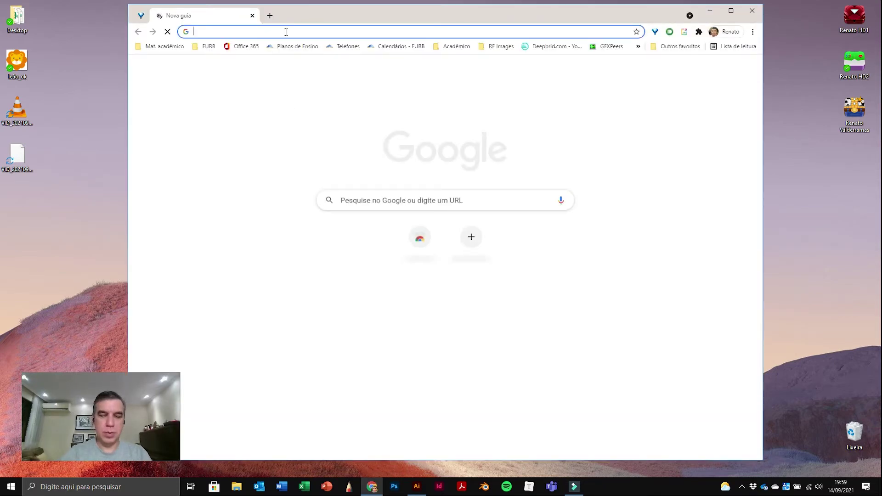
text(www.adobe)
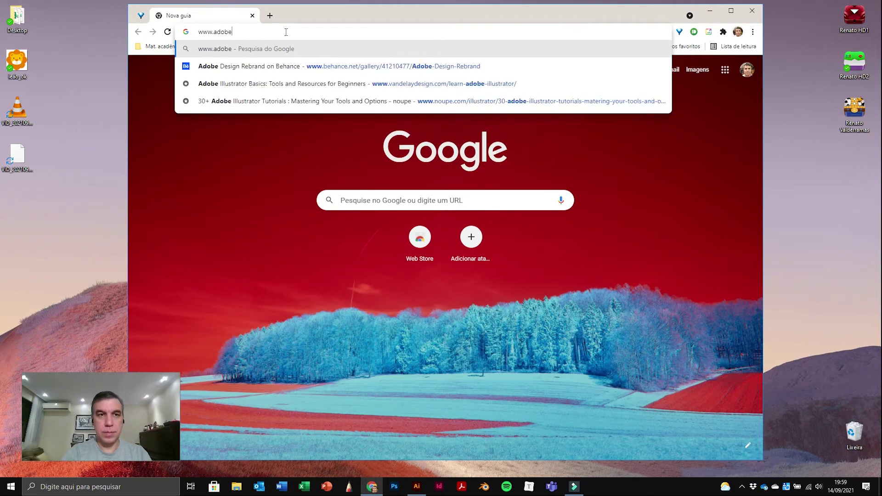
text(.com.br)
key(Return)
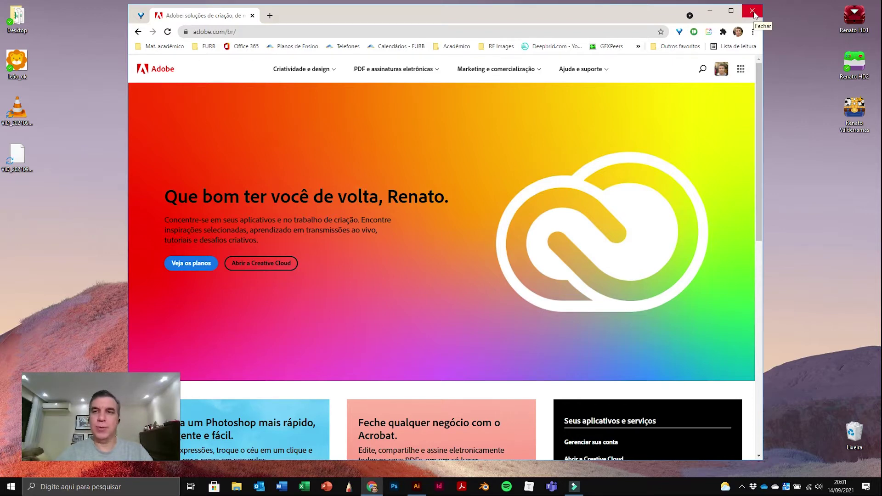
Step: Close Chrome, reopen leão_ok.jpg to review it, then close Photos again
click(754, 13)
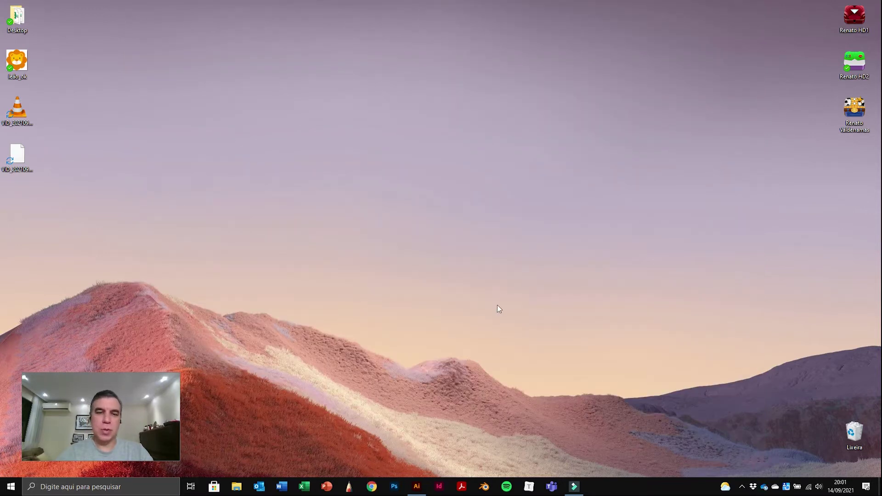
double_click(17, 61)
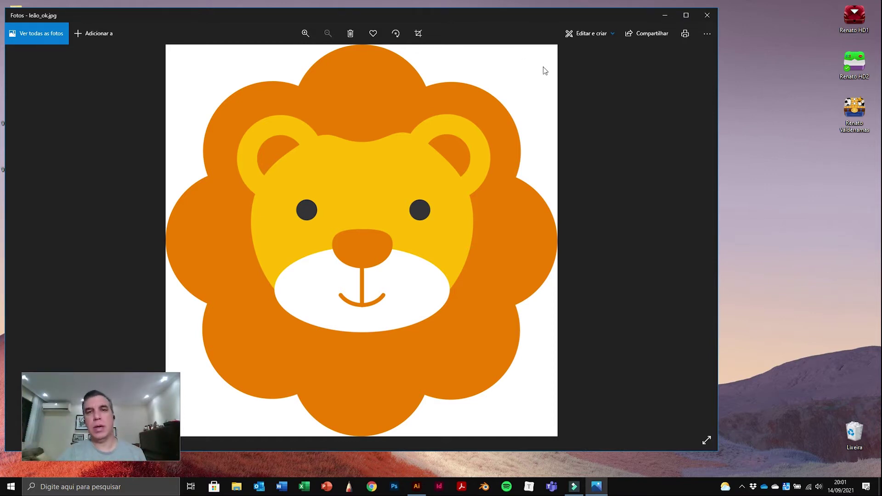
click(704, 17)
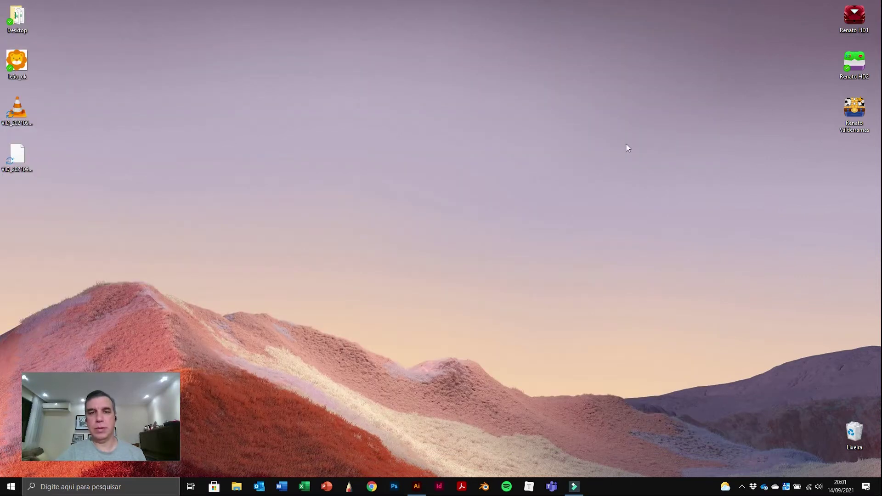
Step: Bring Illustrator to the front and browse the Arquivo, Selecionar and Objeto menus
click(417, 486)
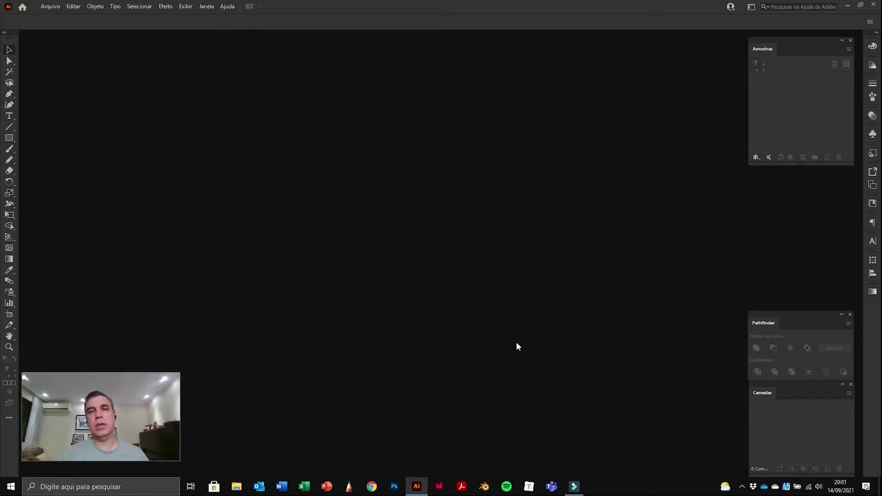
click(48, 7)
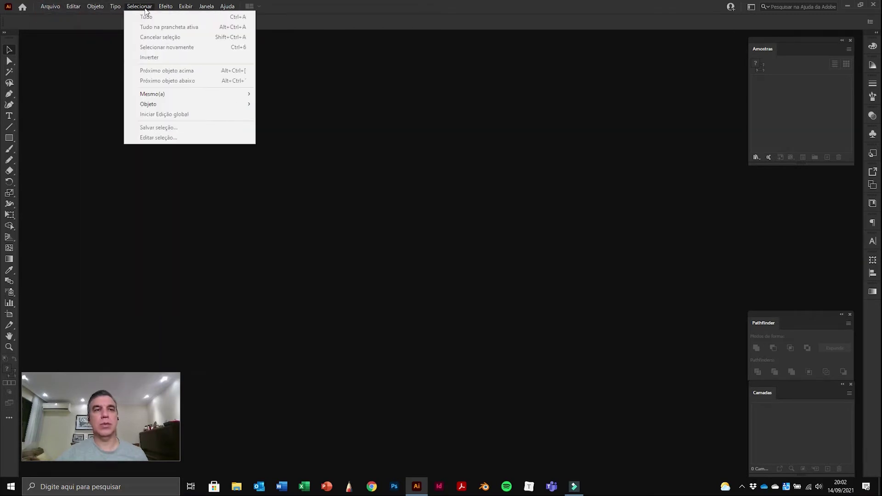
mouse_move(96, 7)
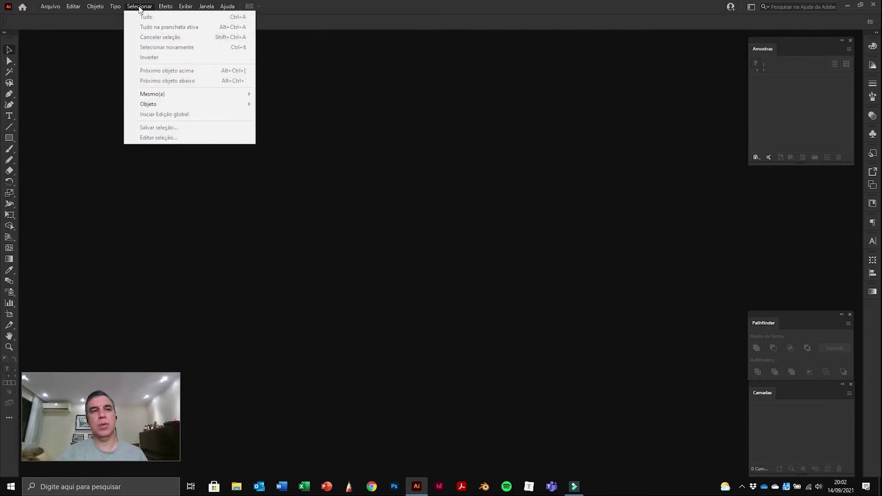
click(51, 63)
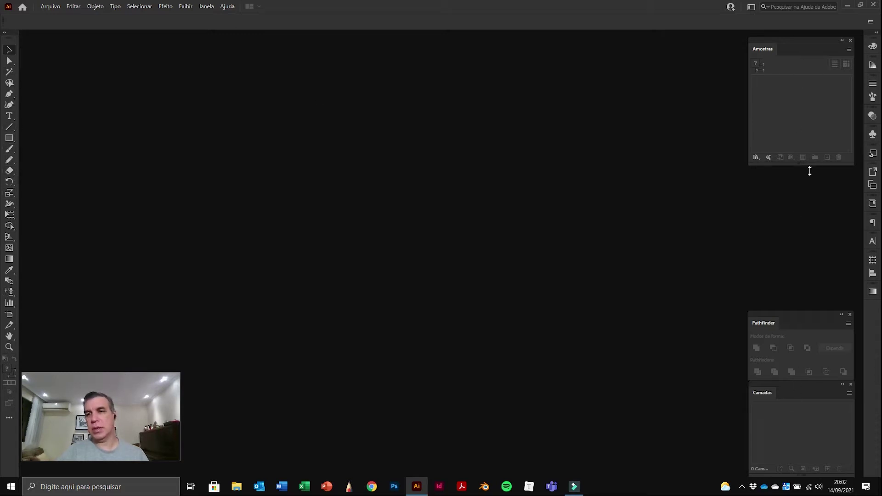
Step: Peek at the Color, Gradient and Color Guide dock panels, then collapse them
click(872, 46)
click(873, 46)
click(872, 65)
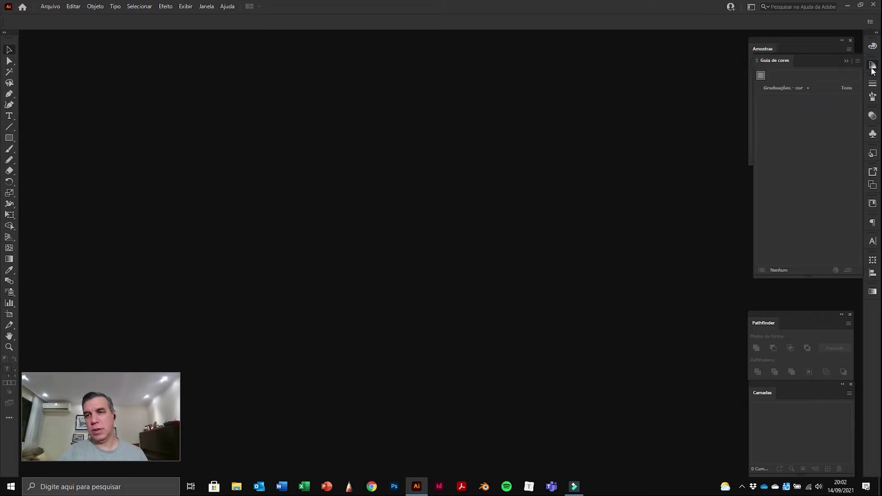
click(872, 85)
click(872, 86)
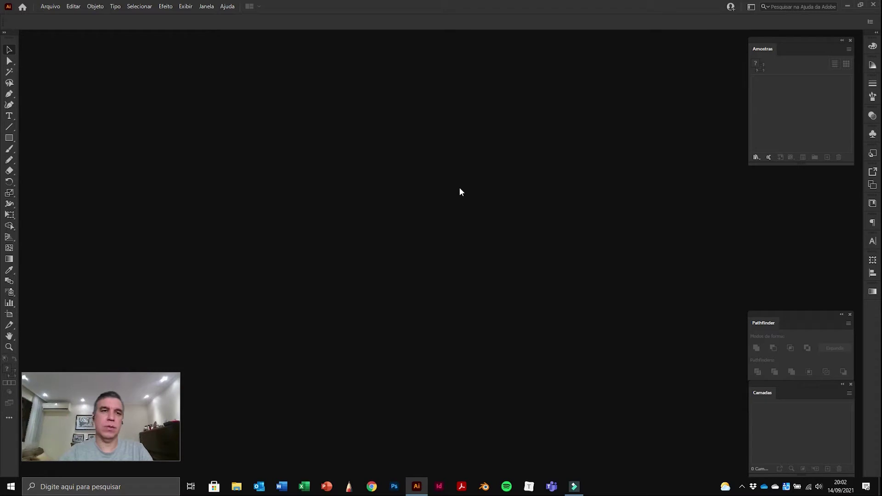
Step: Create a new 1920 x 1080 document from the Web Grande preset
click(50, 7)
click(63, 14)
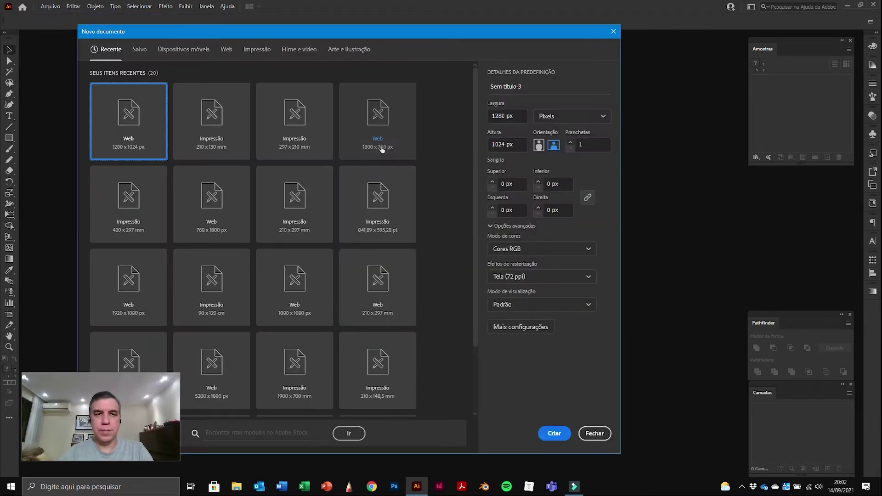
click(227, 49)
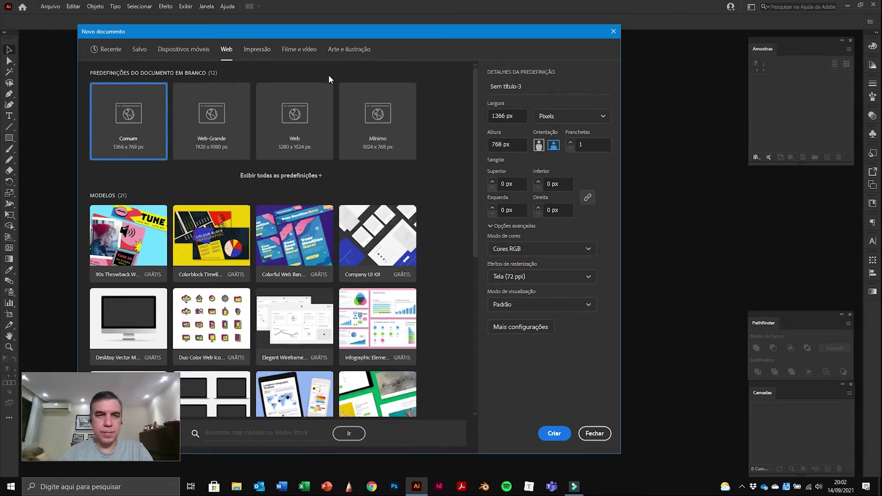
click(208, 109)
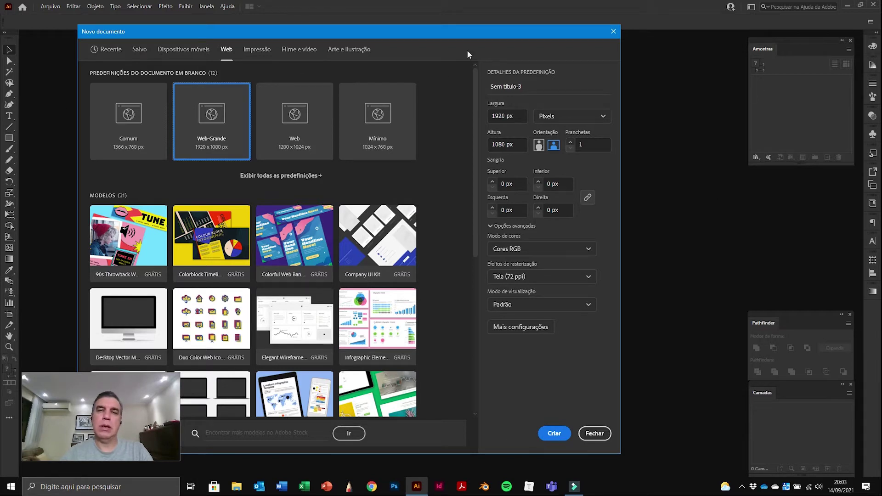
click(554, 433)
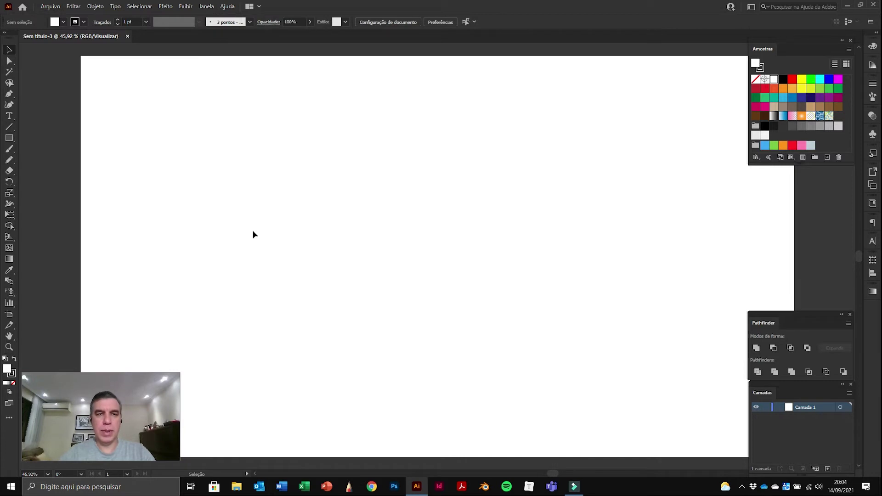
Step: Place leão_ok with Arquivo > Inserir, dragging it large near the artboard's upper left
click(51, 7)
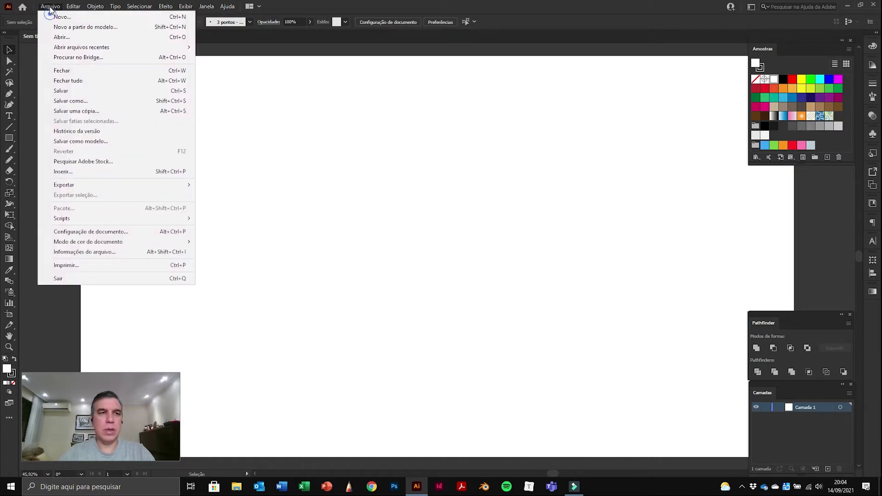
click(71, 172)
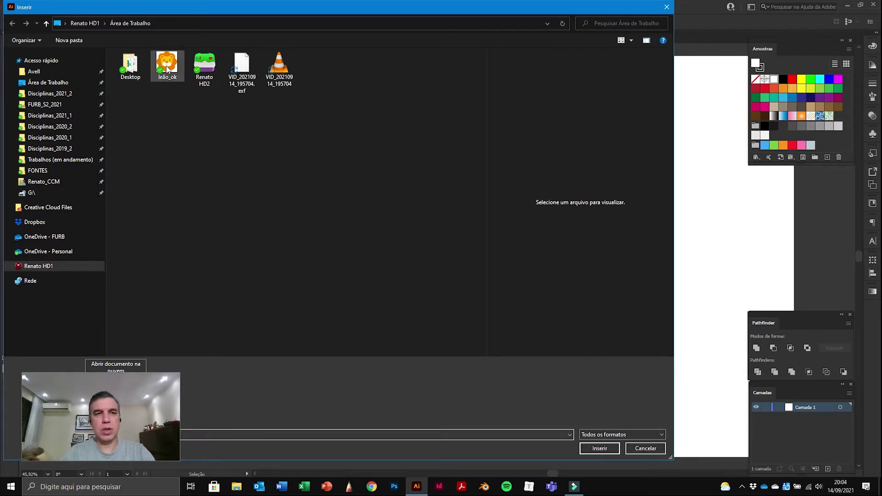
click(167, 69)
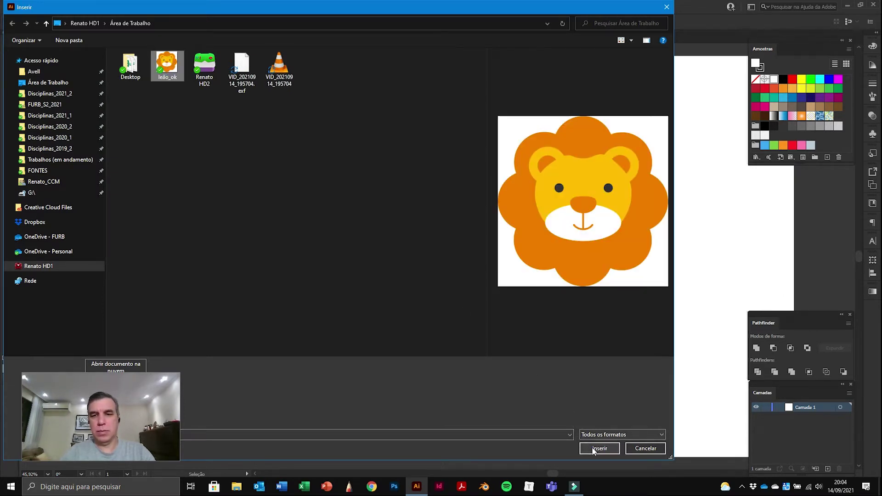
click(593, 449)
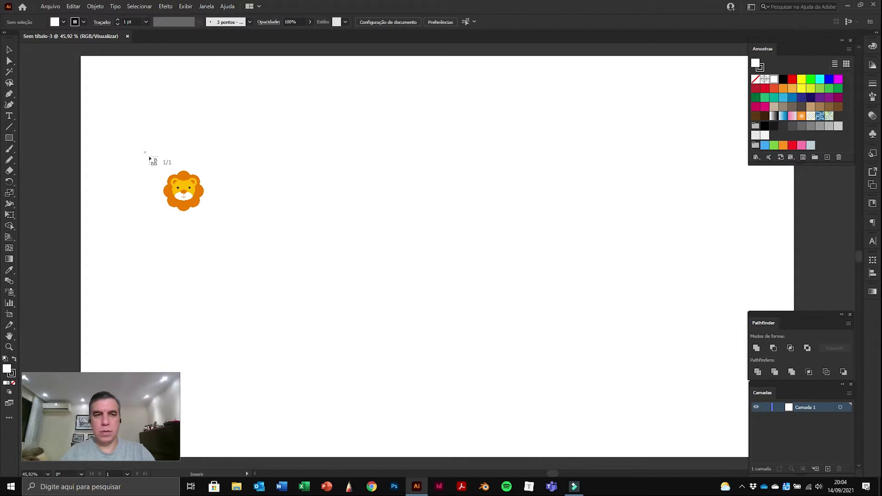
drag(145, 152, 351, 308)
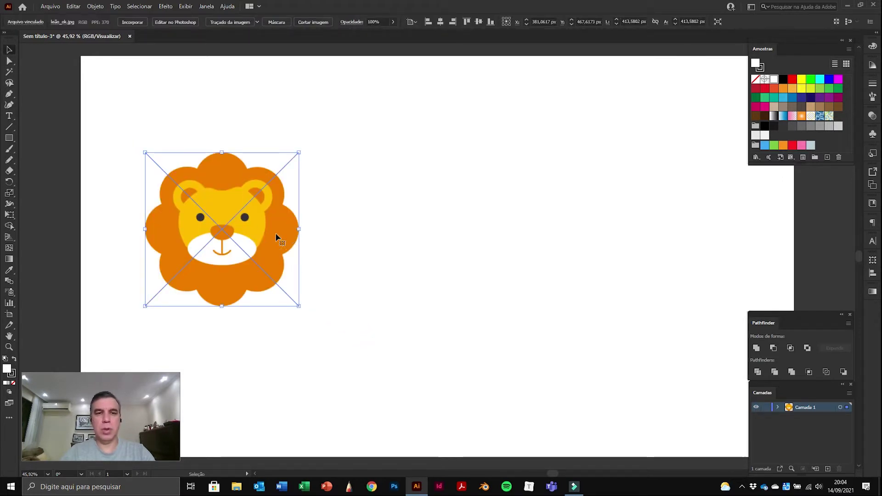
Step: Nudge the lion image right and down, undoing a trial widening to keep it square
drag(273, 238, 312, 248)
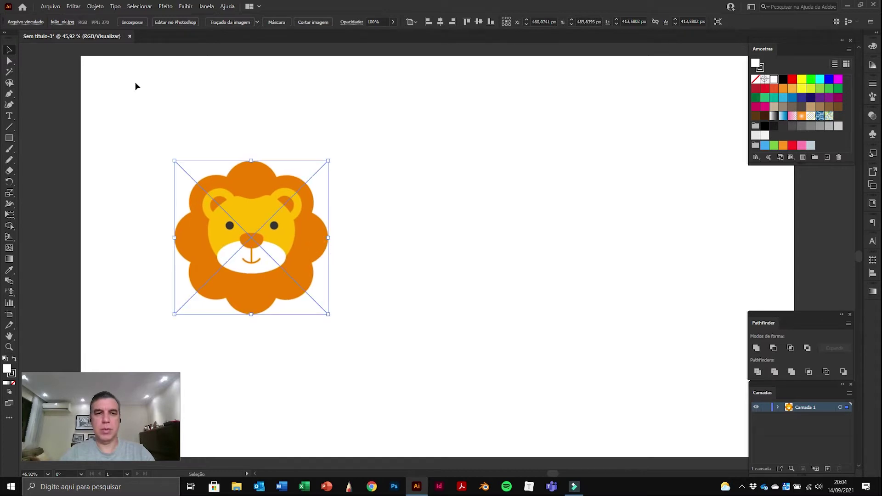
click(9, 49)
click(392, 131)
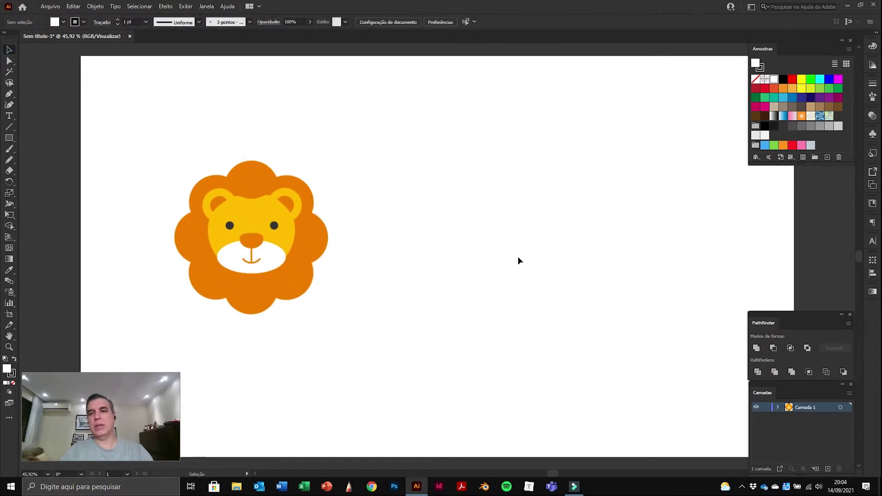
click(287, 180)
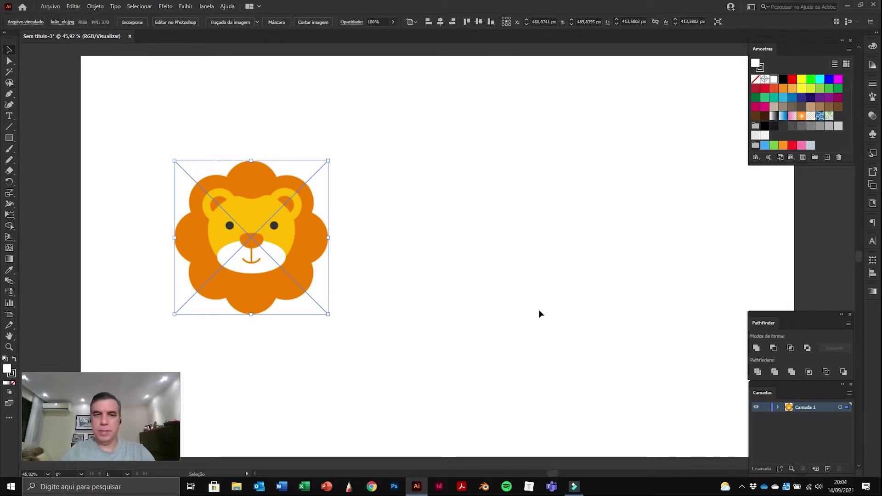
click(358, 155)
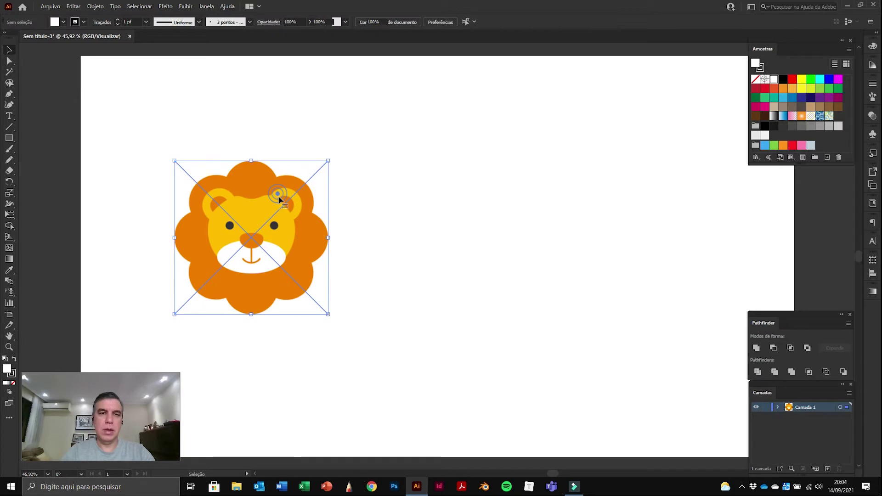
click(280, 199)
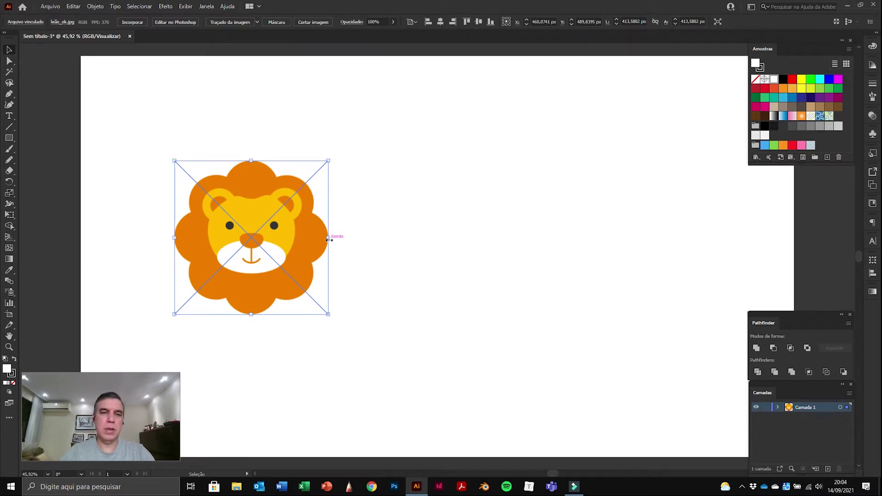
drag(328, 238, 398, 239)
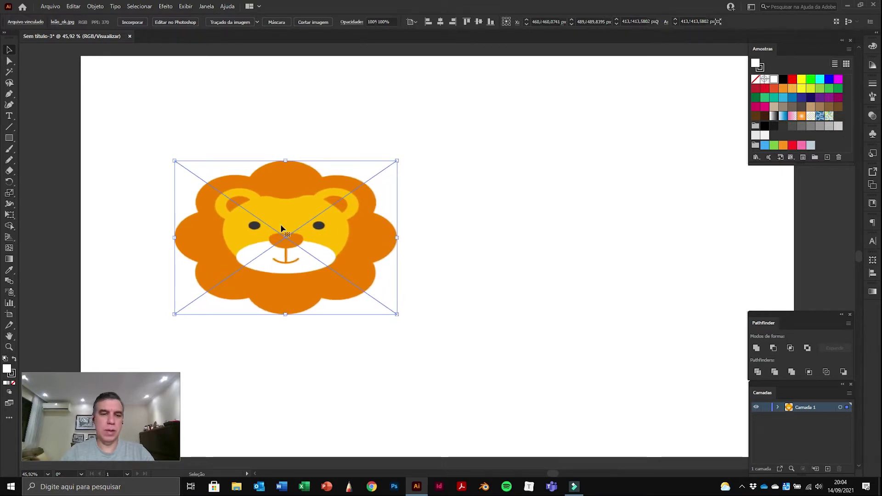
key(ctrl+z)
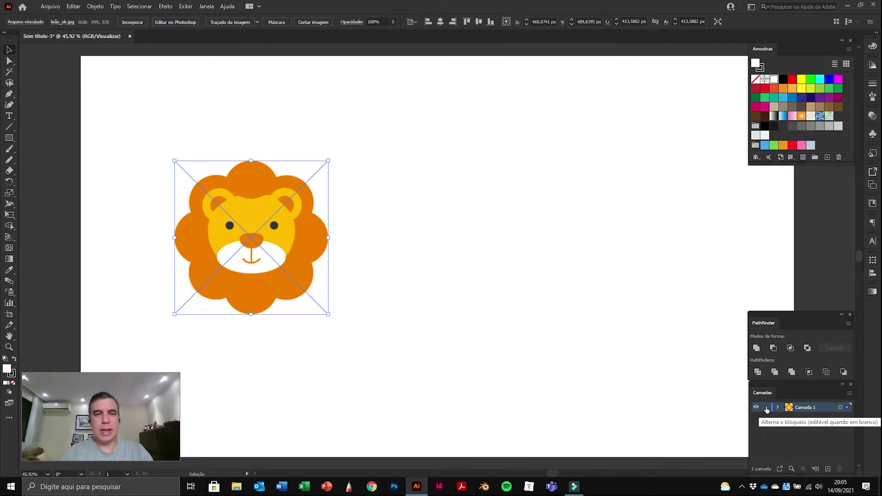
Step: Add a new layer, Camada 2, and drag Camada 1 above it
click(828, 469)
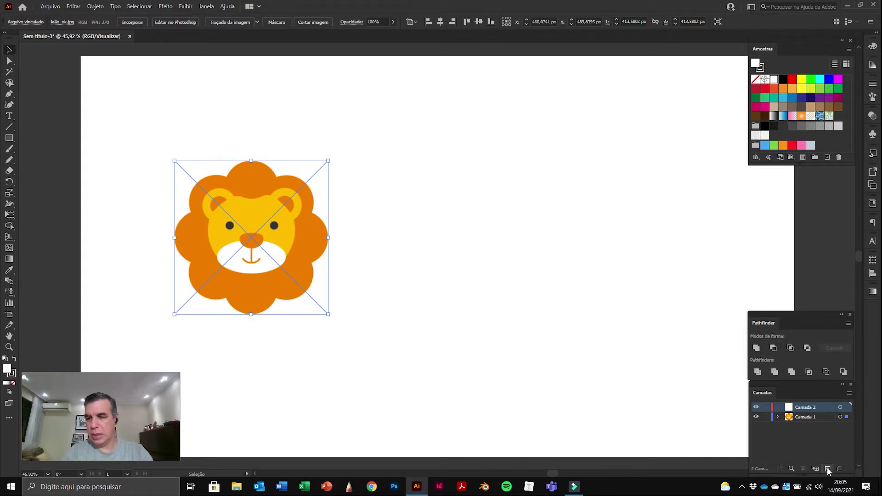
click(809, 409)
drag(803, 417, 797, 407)
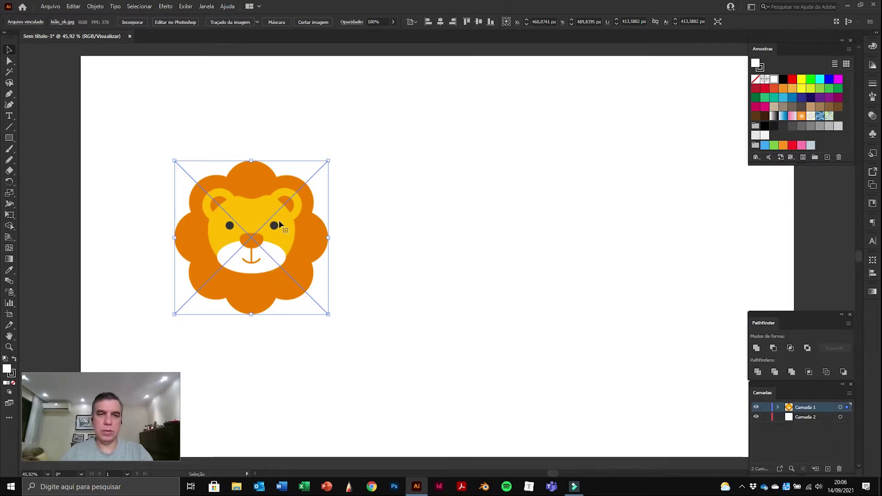
key(shift+b)
key(v)
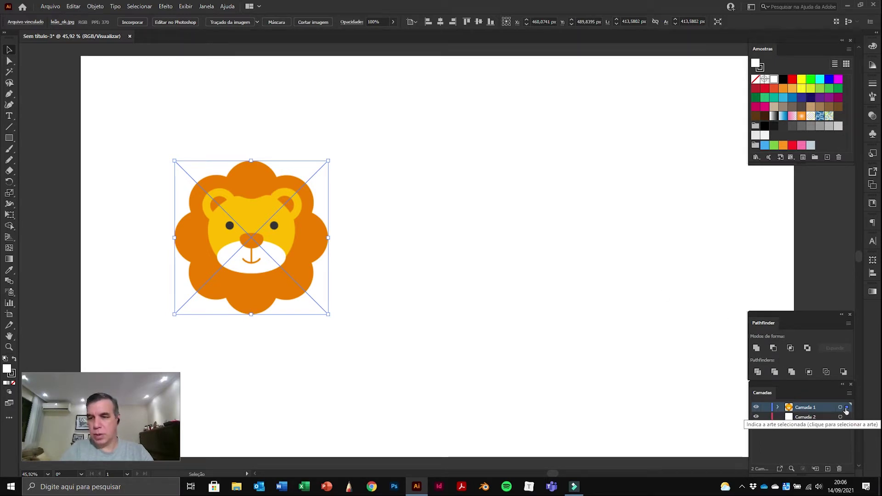
Step: Move the lion image into Camada 2, lock it, and verify marquees can't select it
drag(845, 421, 846, 418)
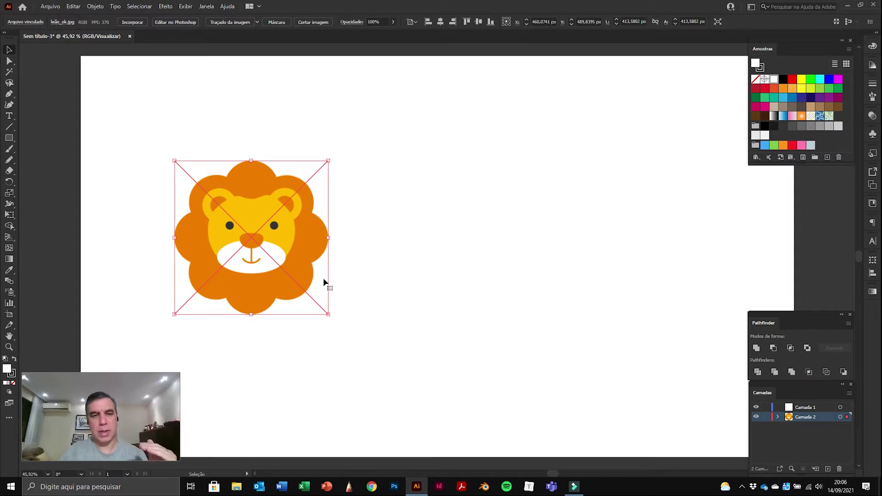
click(766, 418)
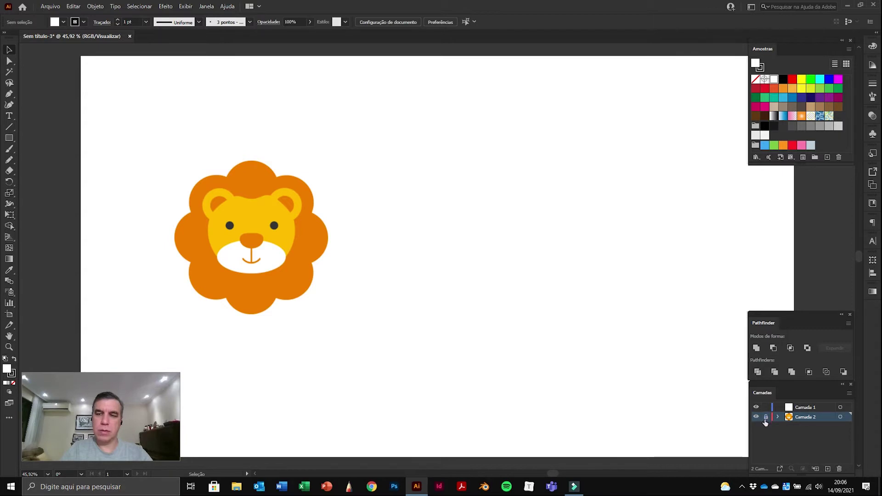
drag(286, 203, 225, 266)
drag(266, 227, 193, 307)
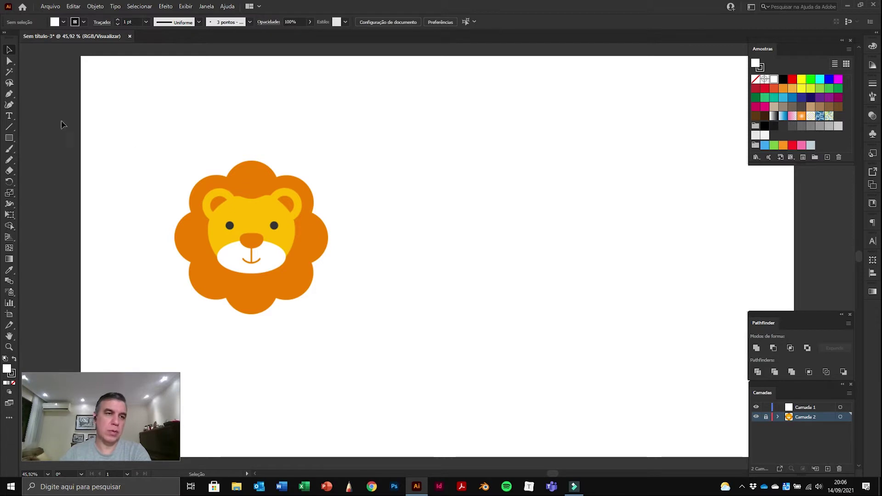
Step: Pick the Rectangle tool from the toolbar
click(12, 138)
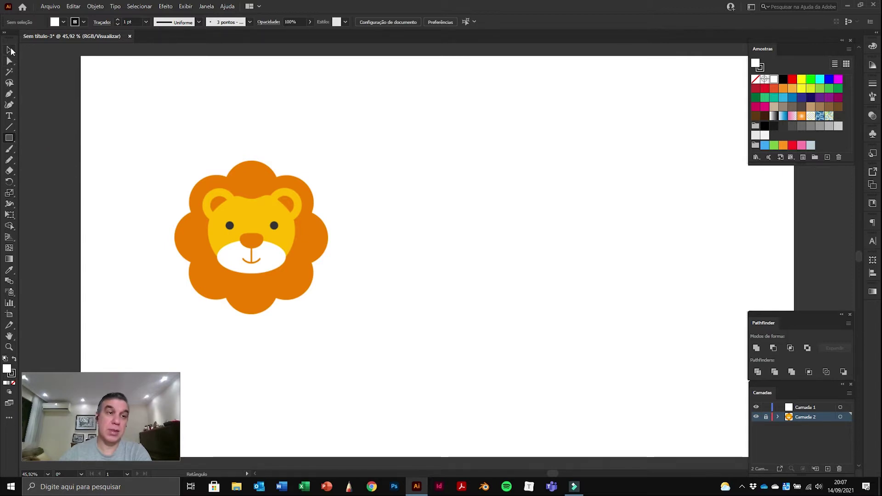
Step: Switch to the Ellipse tool and target empty Camada 1, keeping Camada 2 locked
click(10, 137)
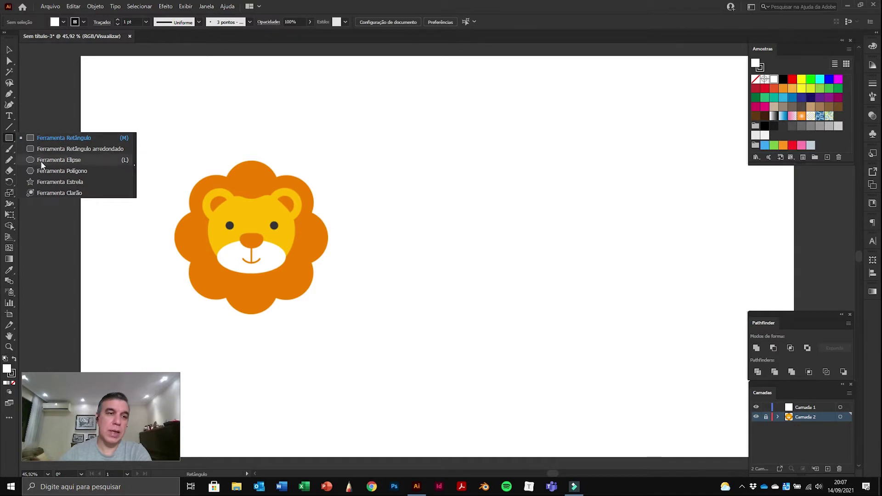
click(58, 160)
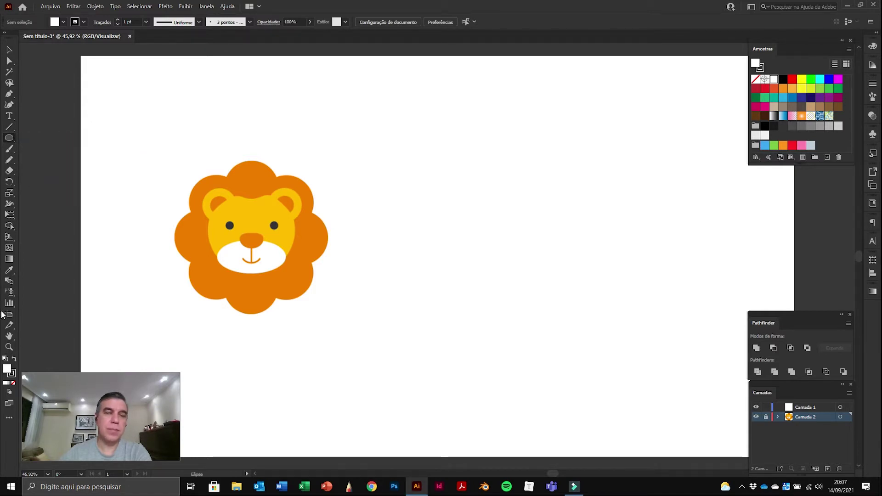
click(790, 410)
click(766, 417)
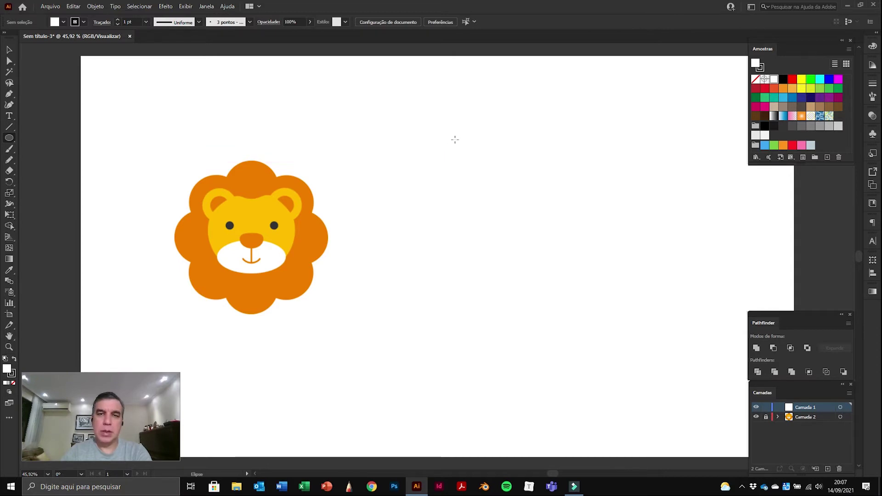
Step: Draw five ellipses and circles right of the lion, including a 201.85 px circle, then select the tall one
drag(453, 137, 479, 178)
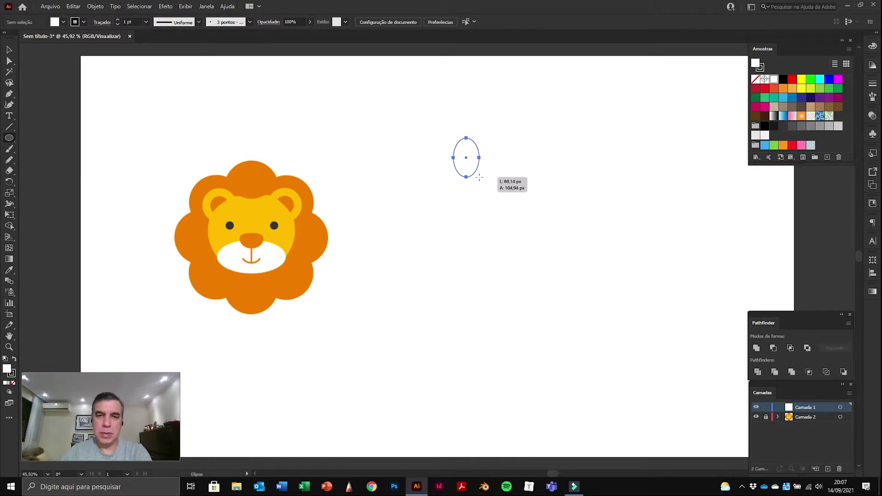
drag(484, 241, 484, 240)
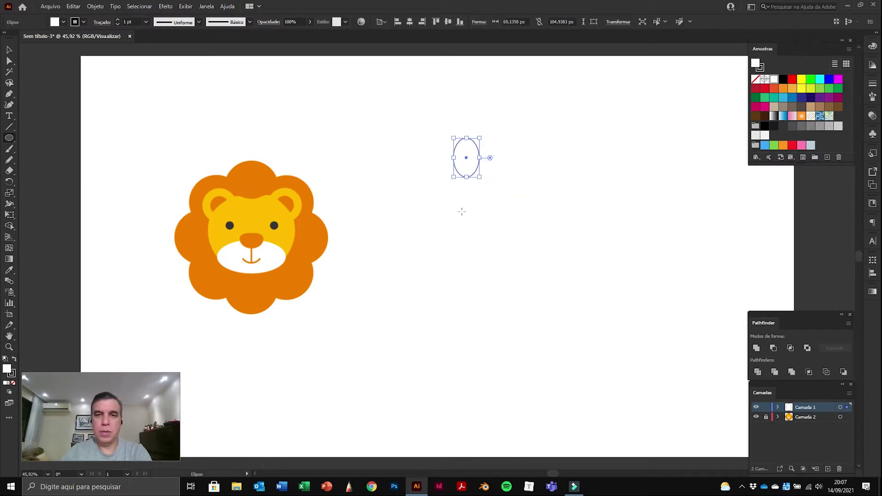
drag(460, 190, 528, 247)
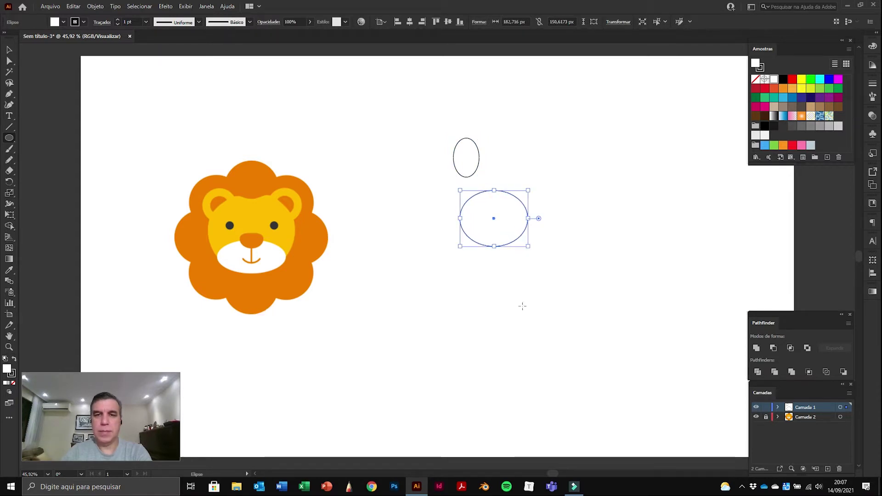
drag(500, 136, 520, 160)
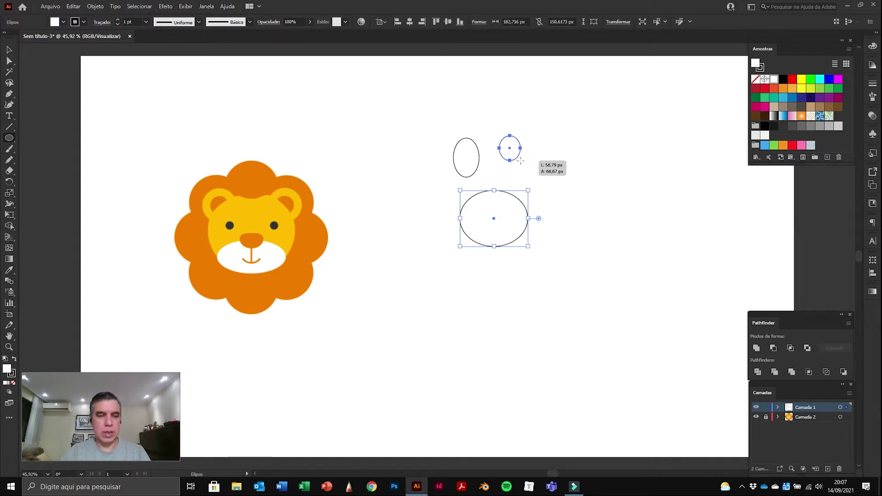
mouse_move(520, 160)
mouse_down()
mouse_move(592, 212)
mouse_move(533, 161)
mouse_up()
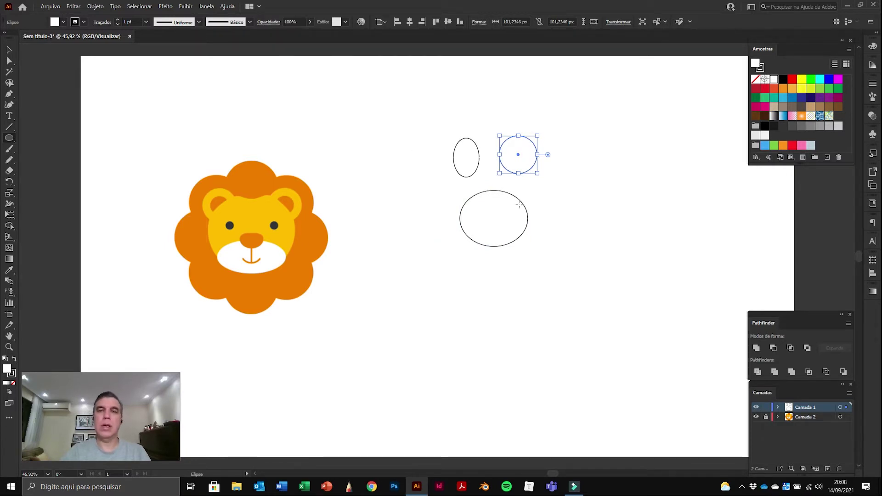
drag(557, 187, 610, 177)
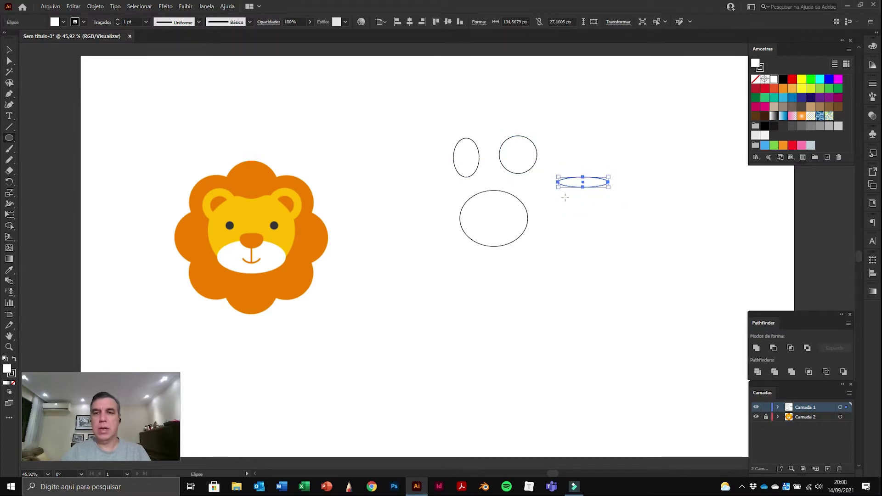
drag(563, 199, 638, 274)
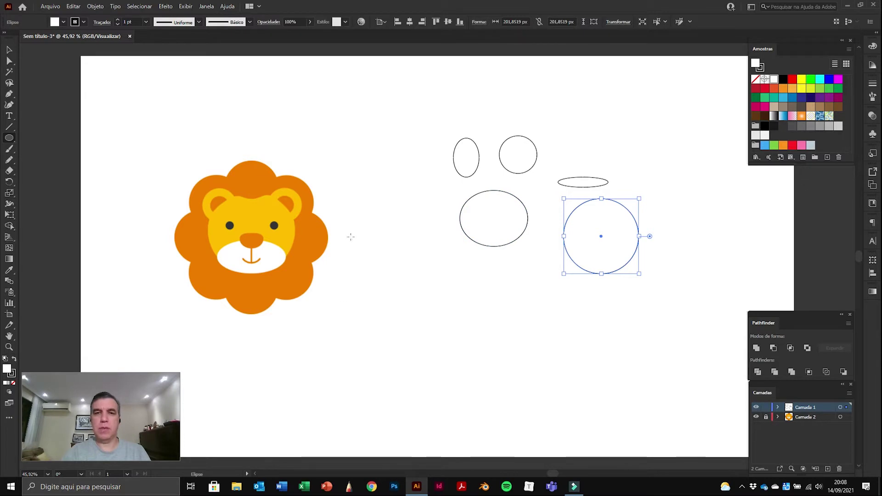
click(9, 51)
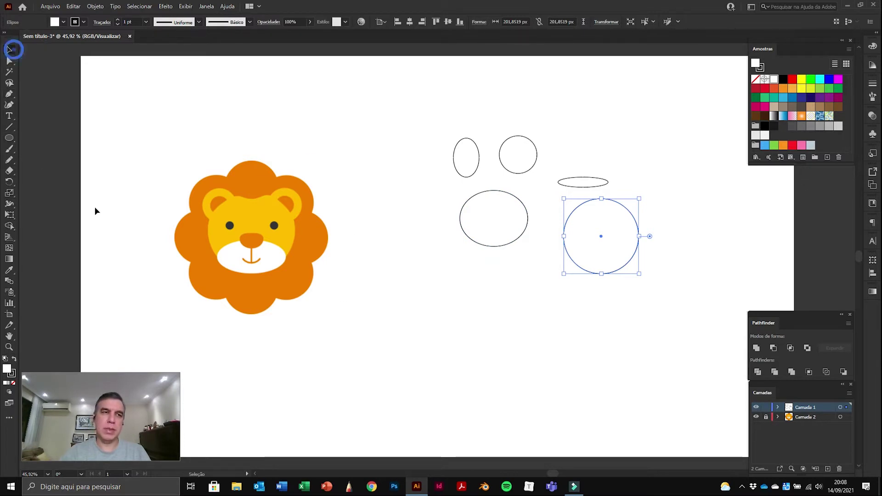
click(461, 177)
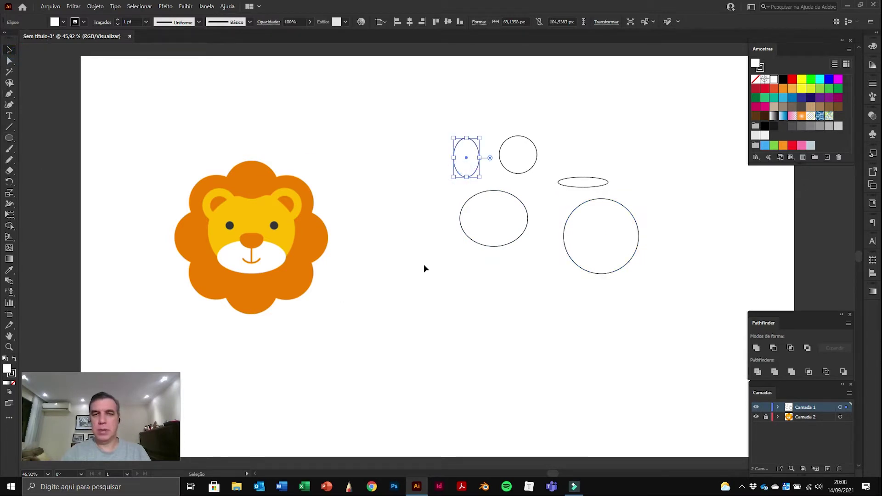
Step: Delete the tall ellipse, then marquee-select and delete the other four practice shapes
key(Delete)
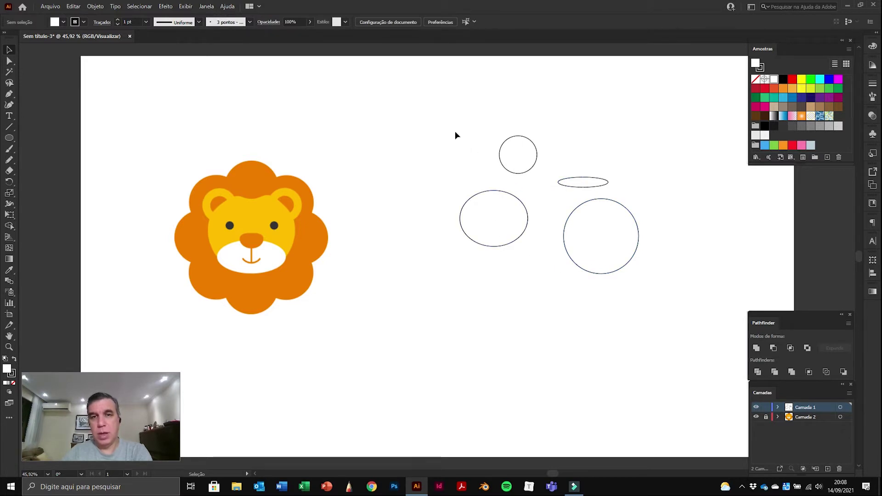
drag(526, 189, 623, 261)
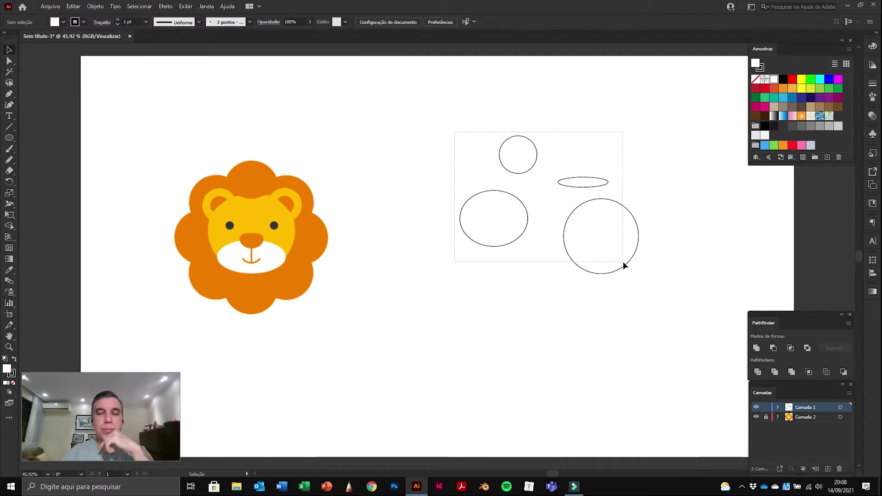
drag(624, 265, 624, 264)
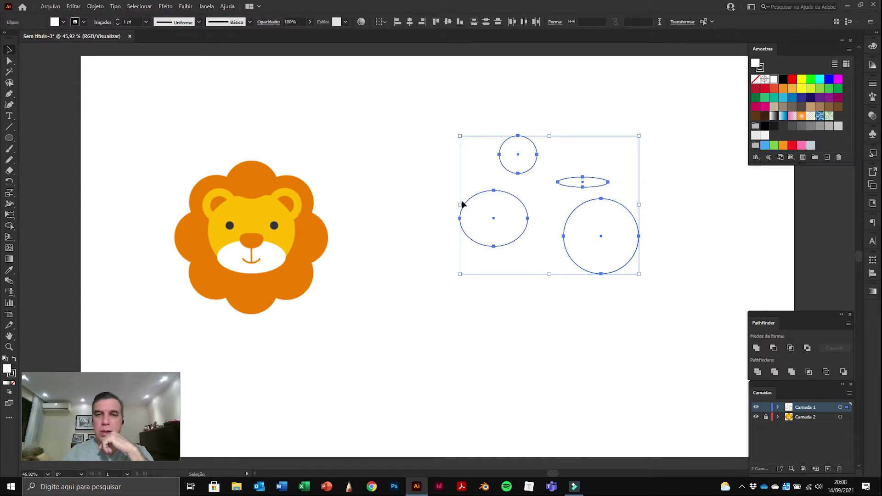
key(Delete)
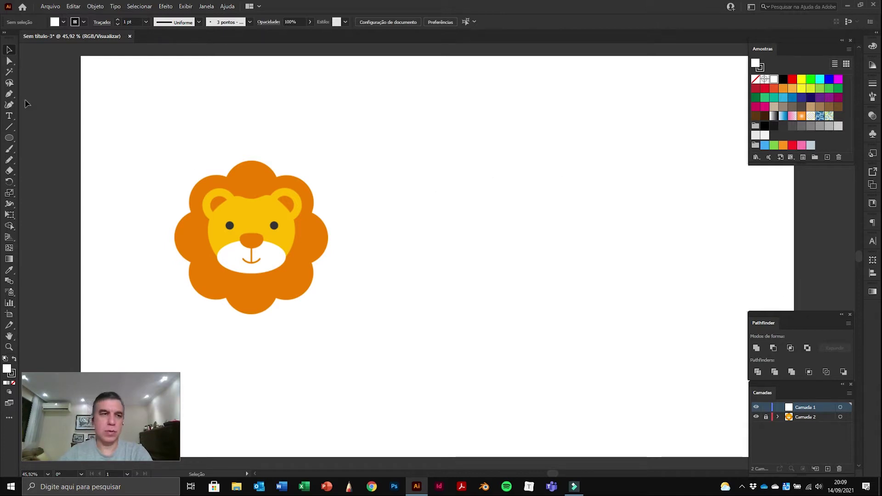
Step: Draw a 144.4444 px circle right of the lion, undoing an Alt-dragged duplicate
click(9, 138)
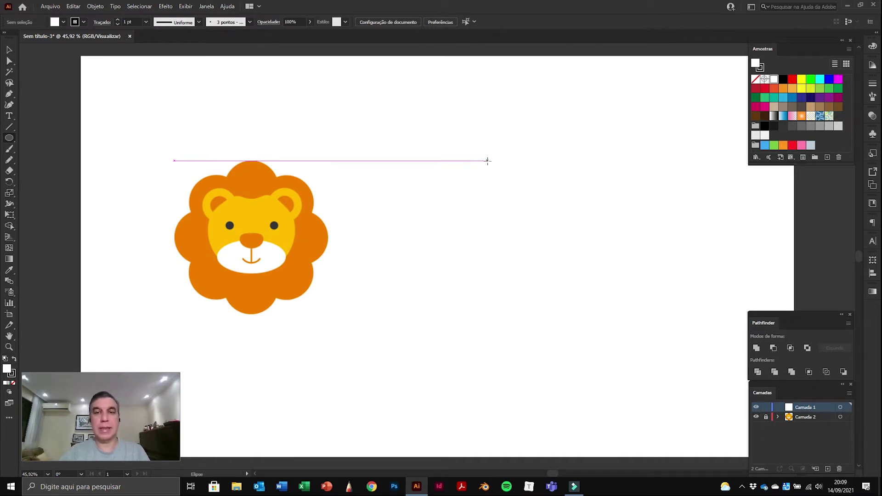
drag(487, 160, 542, 208)
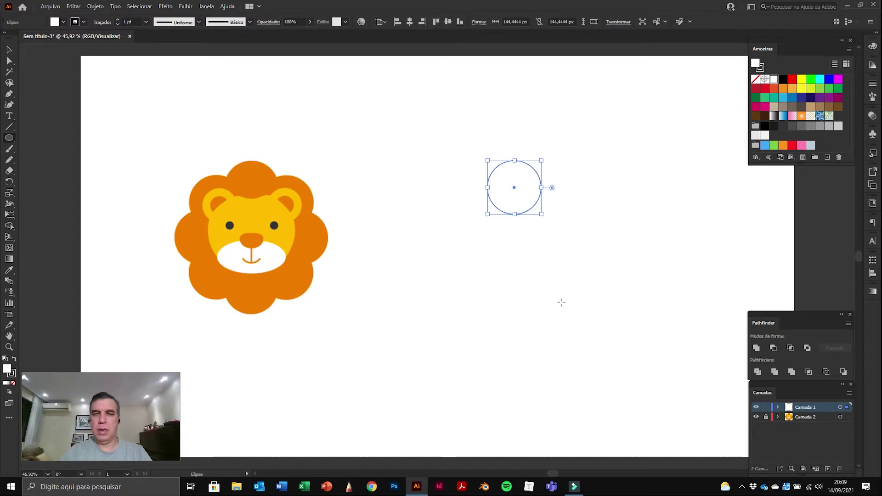
click(10, 49)
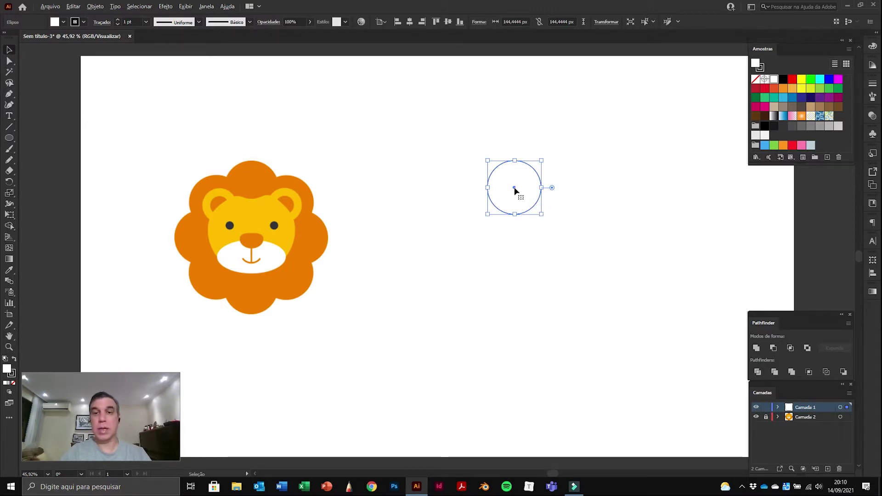
drag(514, 187, 553, 214)
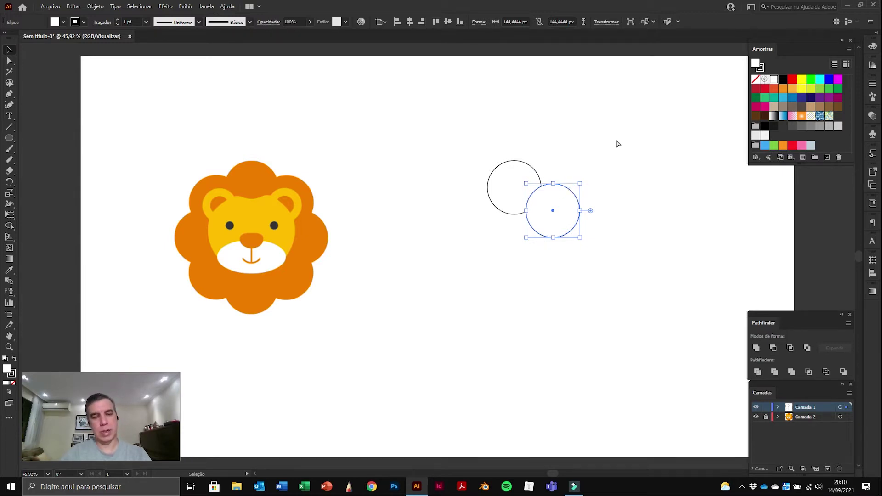
key(ctrl+z)
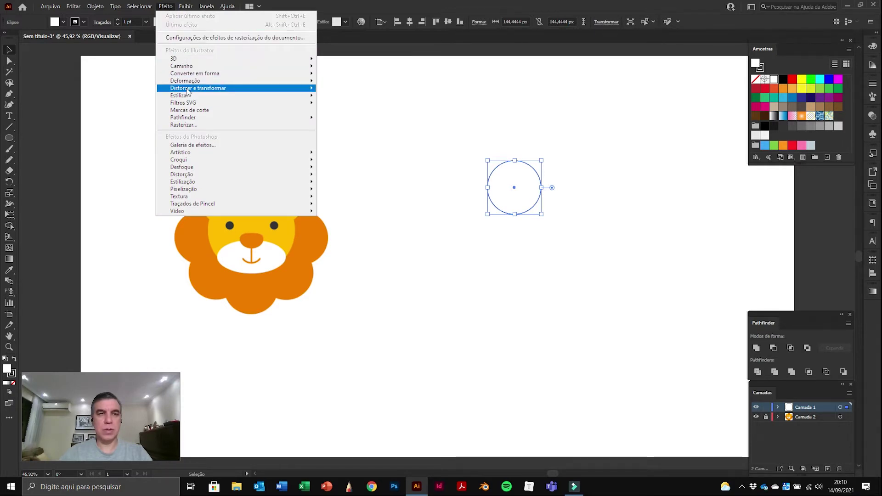
Step: Open Efeito > Distorcer e transformar > Transformar for the circle and move the dialog aside
mouse_move(190, 91)
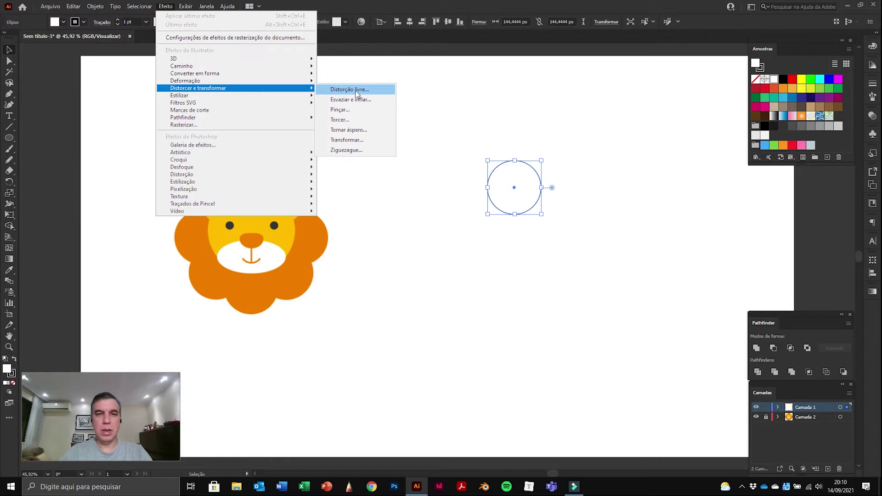
click(348, 144)
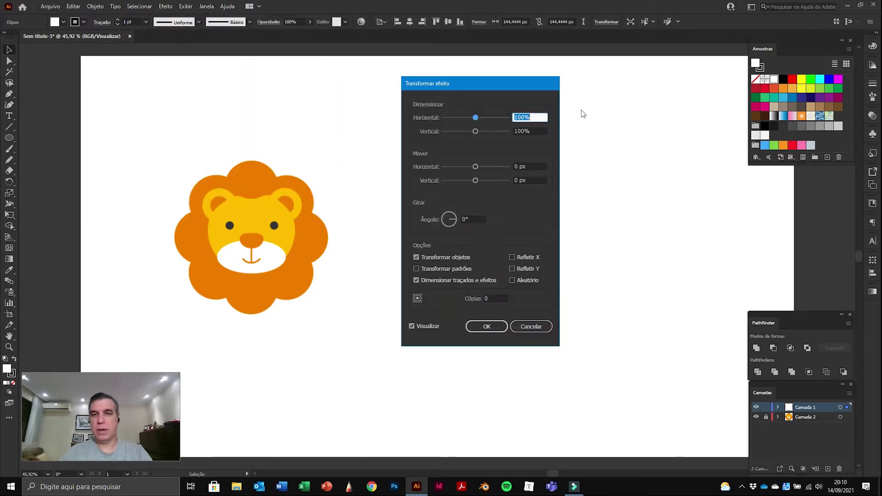
drag(500, 83, 795, 54)
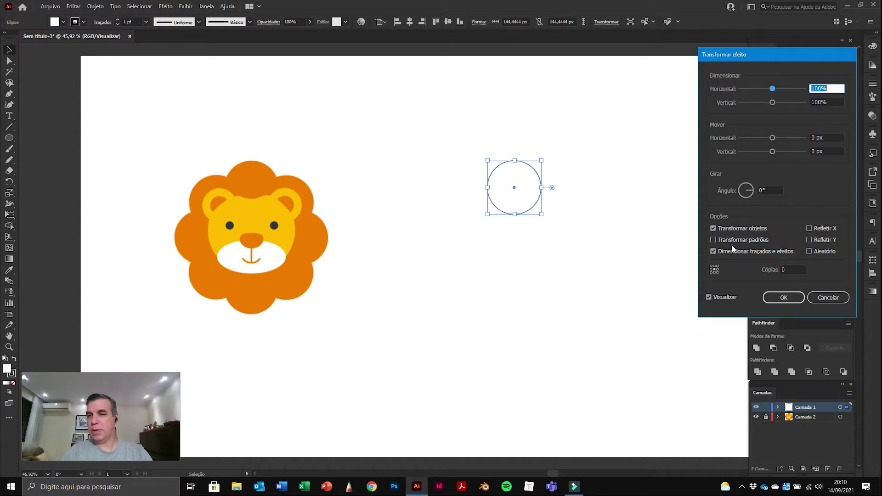
Step: Set the Transform effect to 8 copies with the bottom-centre reference point
click(786, 270)
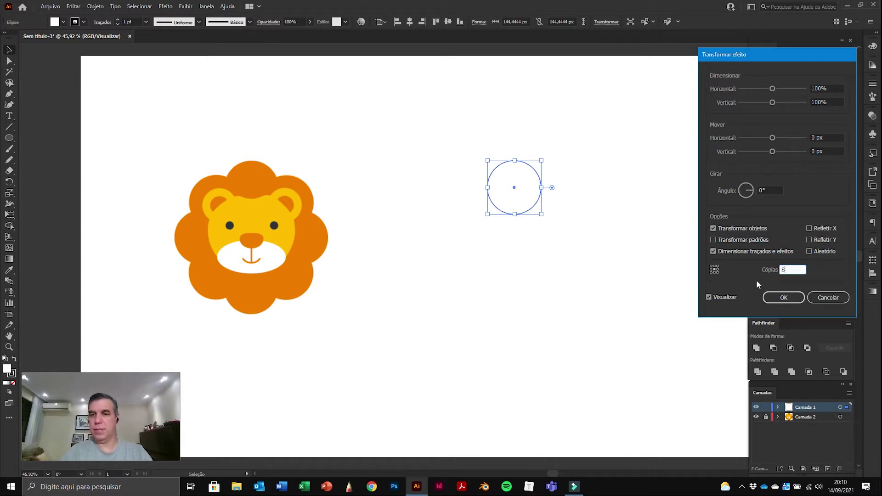
click(711, 297)
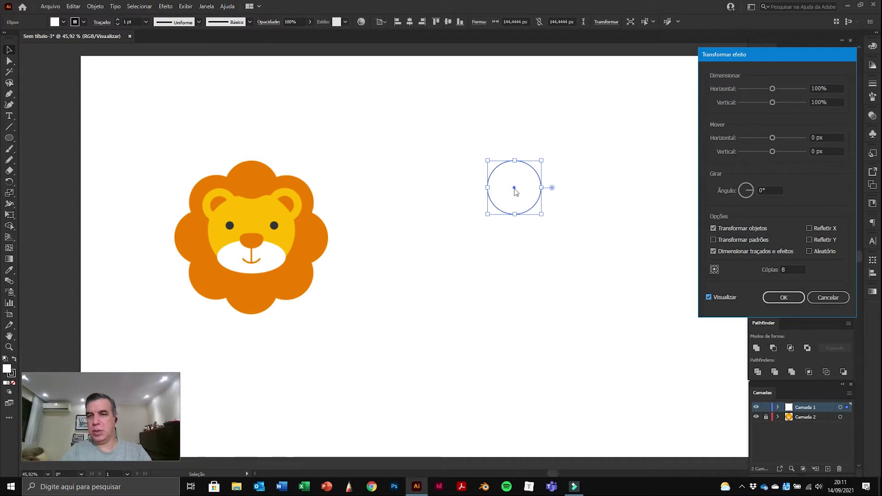
click(714, 273)
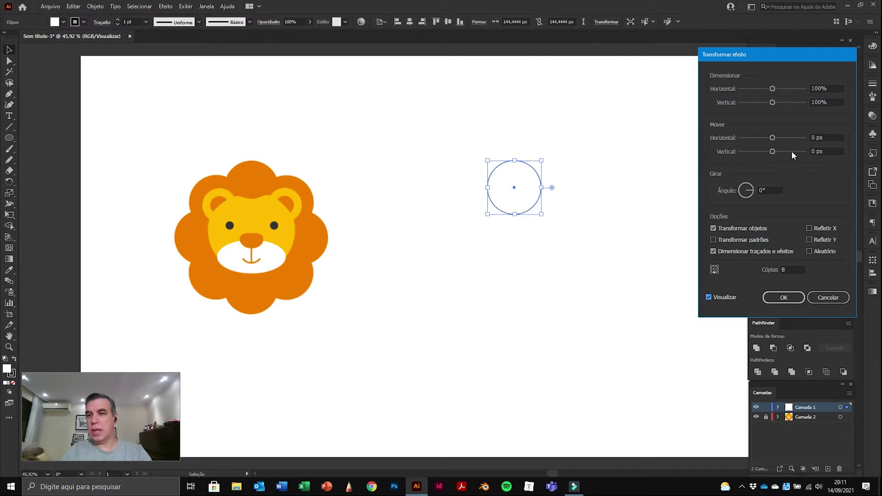
click(825, 138)
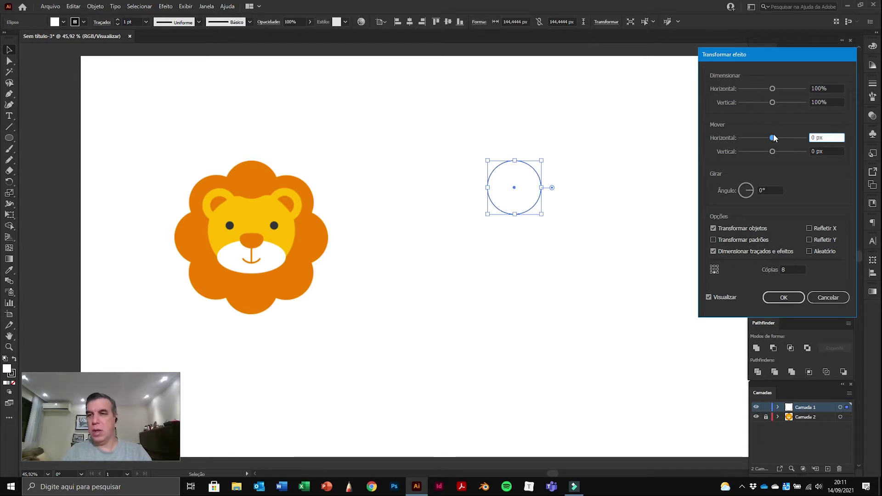
Step: Set Mover Horizontal to 24 px so the circle copies trail to the right
drag(773, 138, 776, 140)
click(824, 137)
click(816, 137)
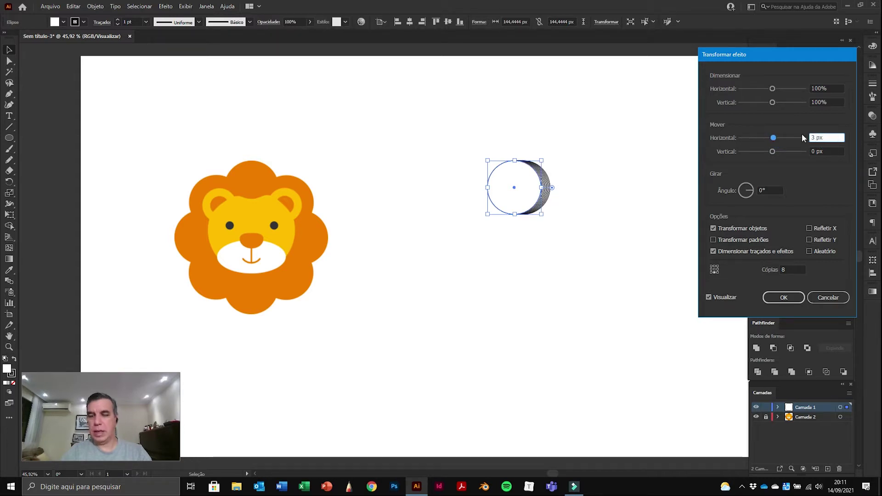
key(Up)
key(Up)
key(Up)
key(Up)
key(Up)
key(Up)
key(Up)
key(Up)
key(Up)
key(Up)
key(Up)
key(Up)
key(Up)
key(Up)
key(Up)
key(Up)
key(Up)
key(Up)
key(Up)
key(Up)
key(Up)
key(Up)
key(Up)
key(Up)
key(Up)
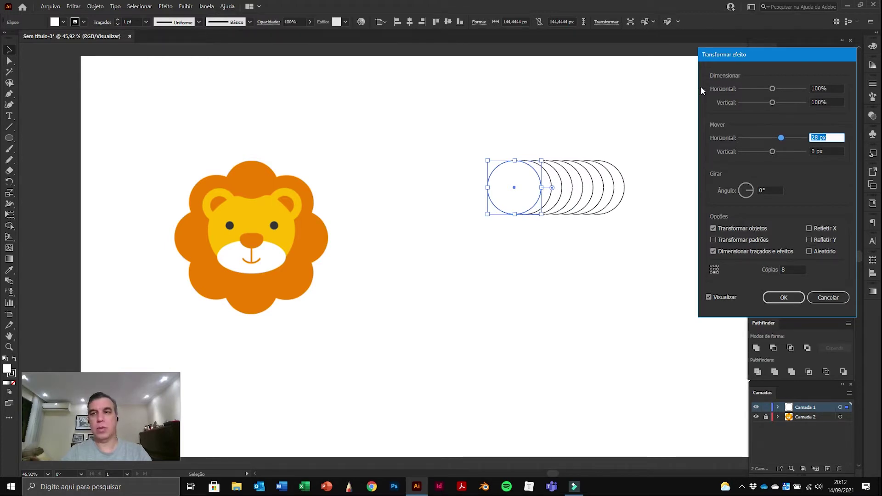
click(822, 137)
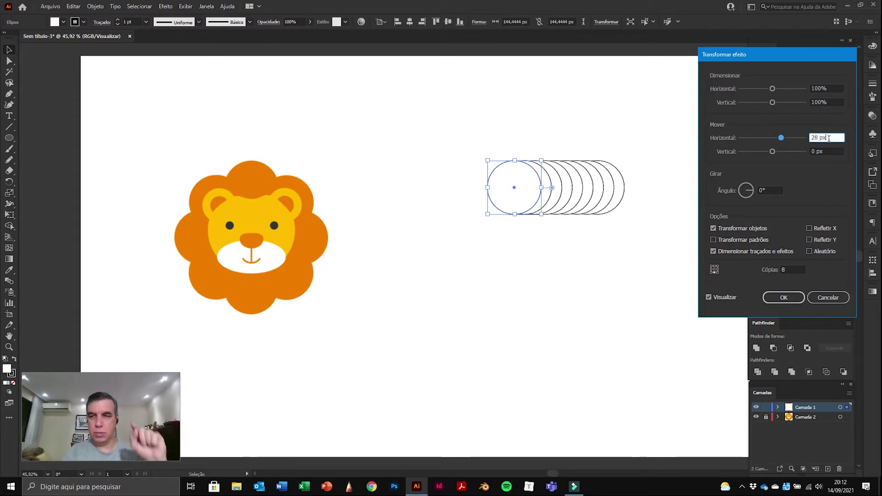
key(Up)
key(Down)
key(Down)
key(Down)
key(Down)
key(Down)
key(Down)
key(Down)
key(Down)
key(Down)
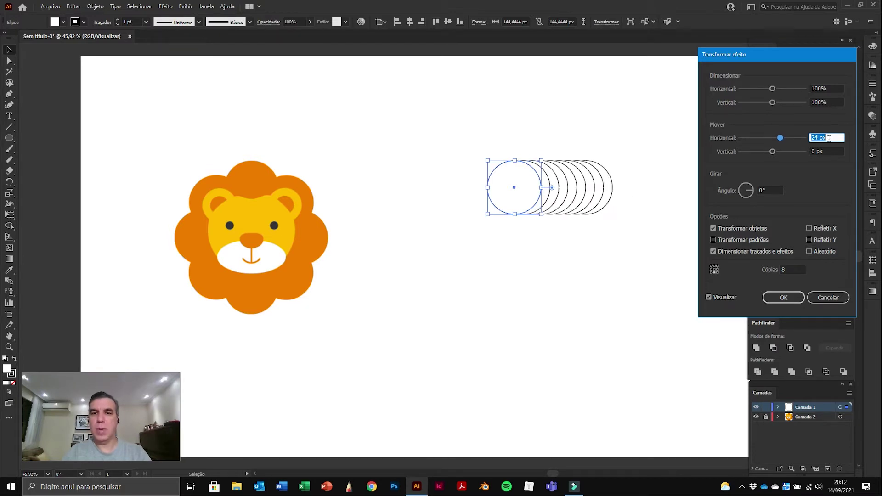
key(Up)
key(Up)
key(Up)
key(Up)
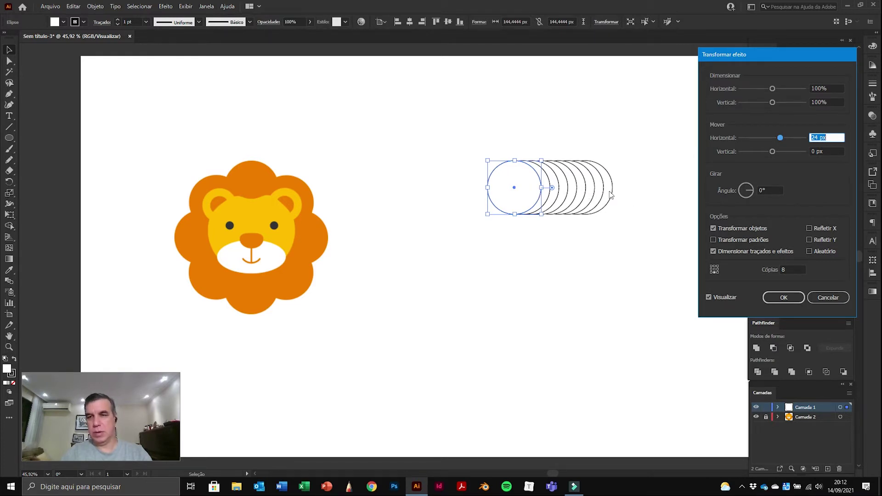
click(770, 191)
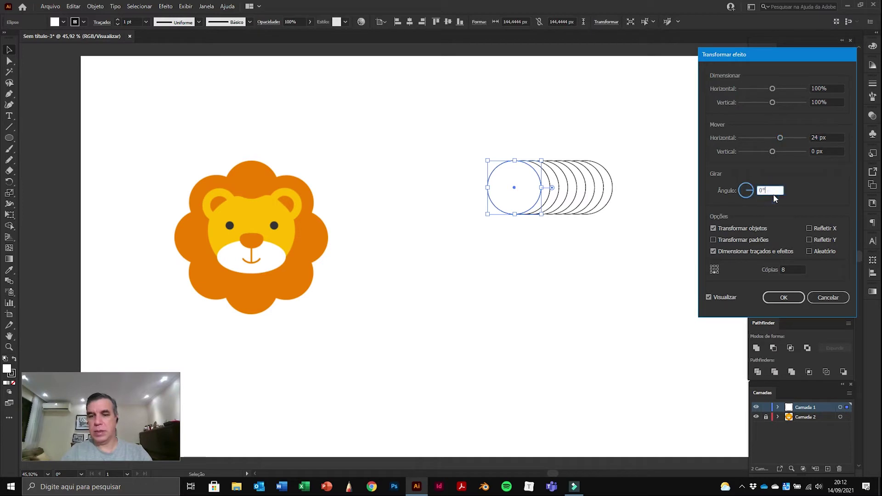
Step: Rotate the copies to -39° and give them a 21 px vertical offset
key(Up)
key(Up)
key(Up)
key(Up)
key(Up)
key(Up)
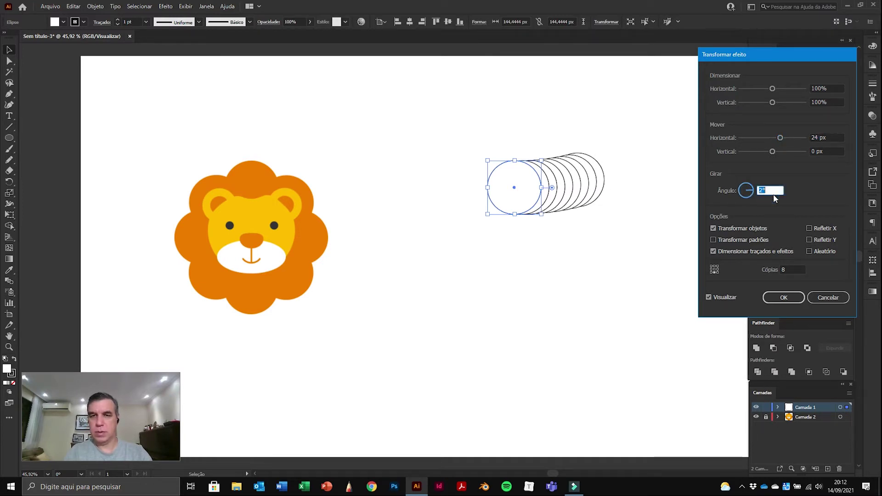
key(Down)
key(Down)
key(Down)
key(Down)
key(Down)
key(Down)
key(Down)
key(Down)
key(Down)
key(Down)
key(Down)
key(Down)
key(Down)
key(Down)
key(Down)
key(Down)
key(Down)
key(Down)
key(Down)
key(Down)
key(Down)
key(Down)
key(Down)
key(Down)
key(Down)
key(Down)
key(Down)
key(Down)
key(Down)
key(Down)
key(Down)
key(Down)
key(Down)
key(Down)
key(Down)
key(Down)
key(Down)
key(Down)
key(Down)
key(Down)
key(Down)
key(Down)
key(Down)
key(Down)
key(Down)
key(Down)
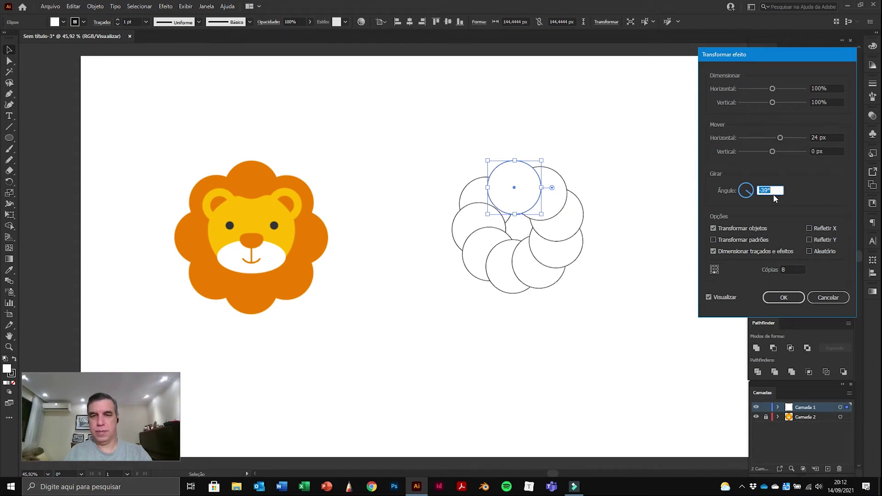
key(Down)
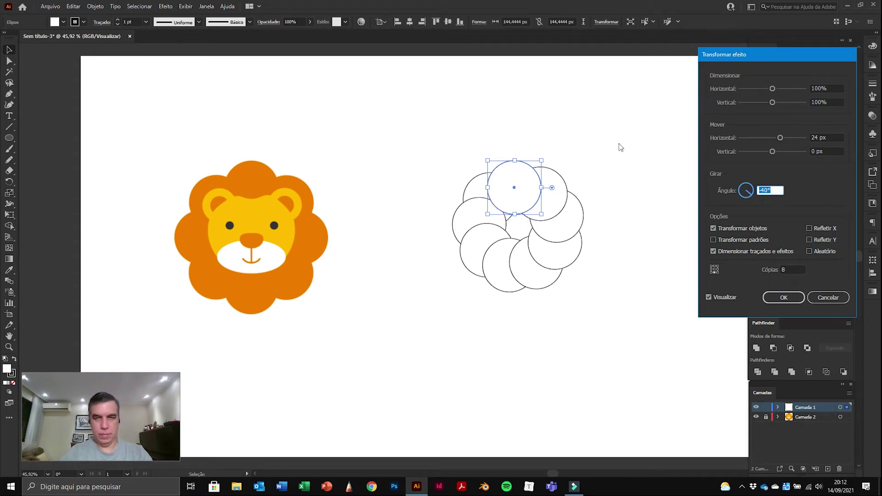
click(832, 153)
key(Up)
key(Up)
key(Up)
key(Up)
key(Up)
key(Up)
key(Up)
key(Up)
key(Up)
key(Up)
key(Up)
key(Up)
key(Up)
key(Up)
key(Up)
key(Up)
key(Up)
key(Up)
key(Up)
key(Up)
key(Up)
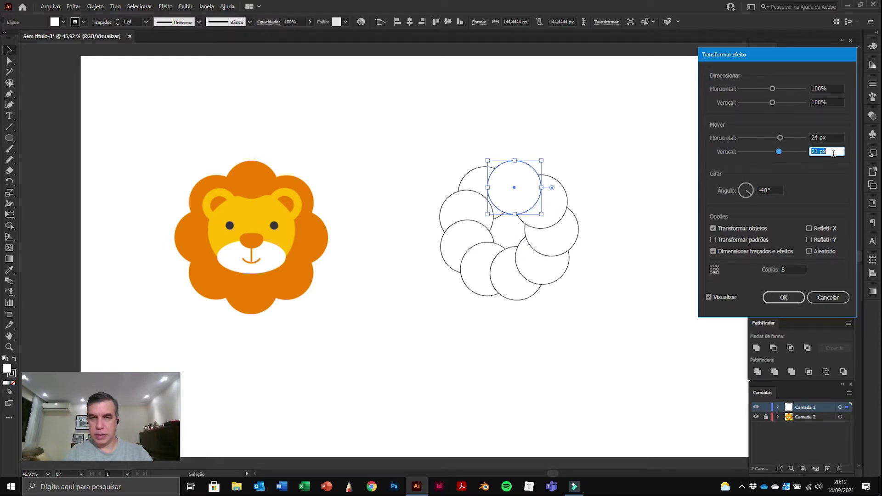
click(773, 192)
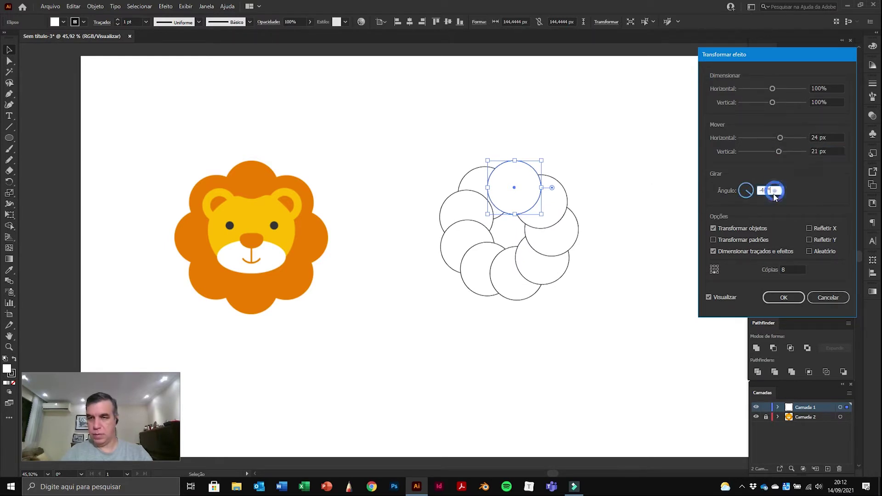
key(Up)
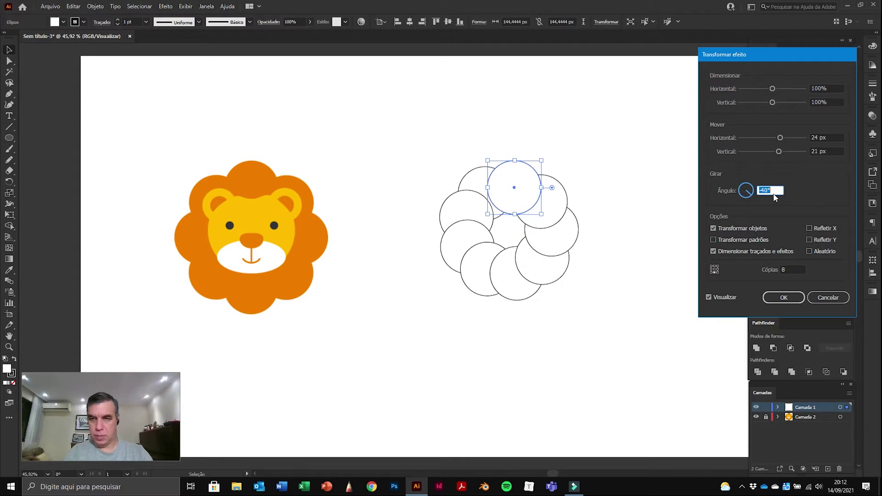
key(Down)
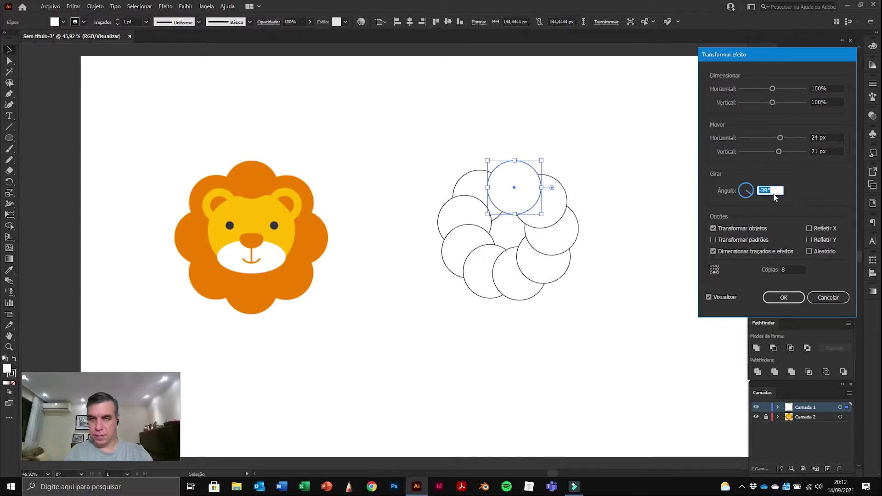
key(Up)
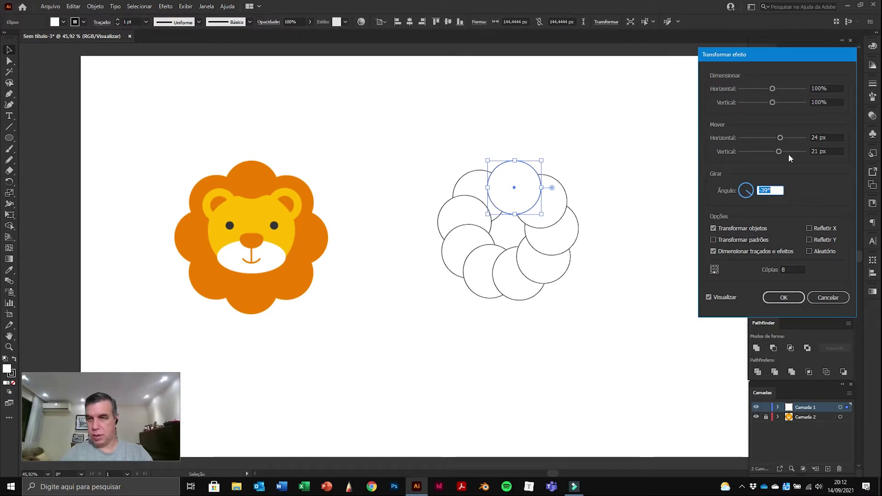
Step: Adjust the horizontal offset to 35 px so the copies curve into a ring
click(834, 137)
key(Down)
key(Down)
key(Down)
key(Down)
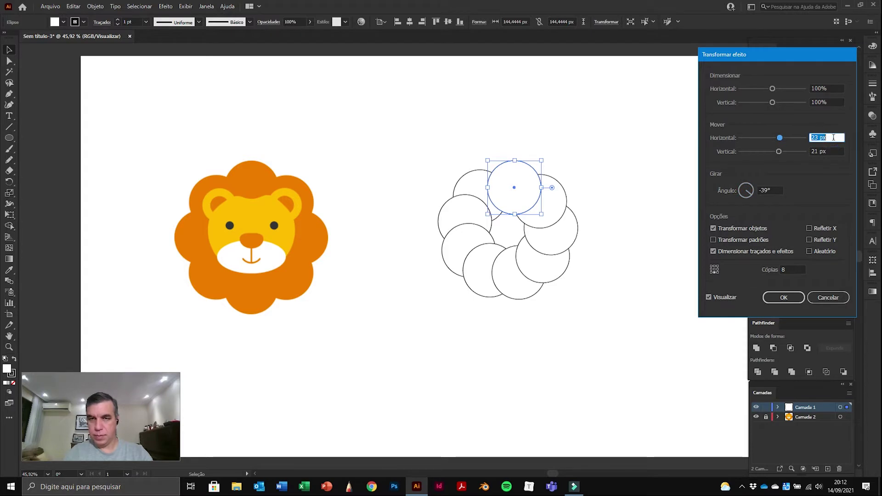
key(Up)
key(Up)
key(Up)
key(Up)
key(Up)
key(Up)
key(Up)
key(Up)
key(Up)
key(Up)
key(Up)
key(Up)
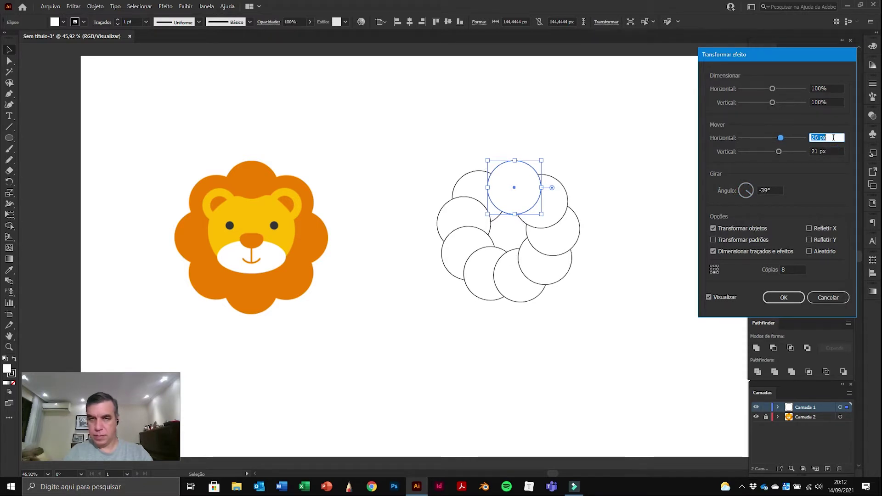
key(Up)
key(Up)
key(Up)
key(Up)
key(Up)
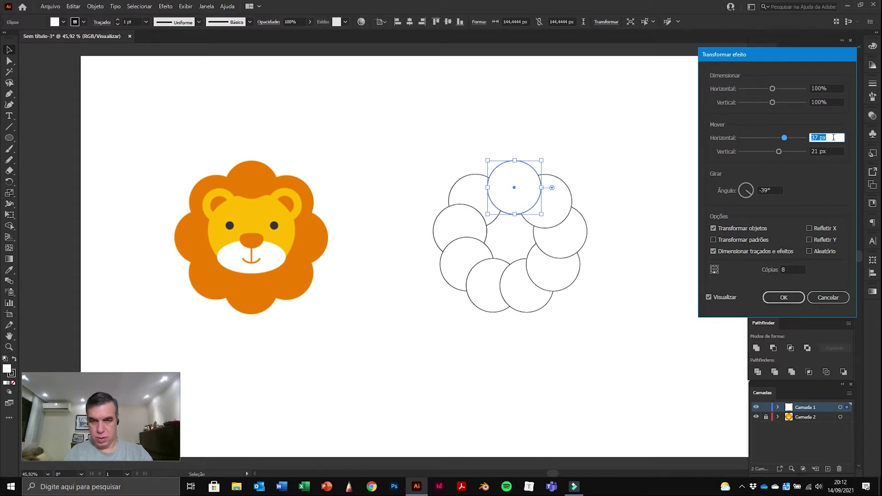
key(Down)
key(Down)
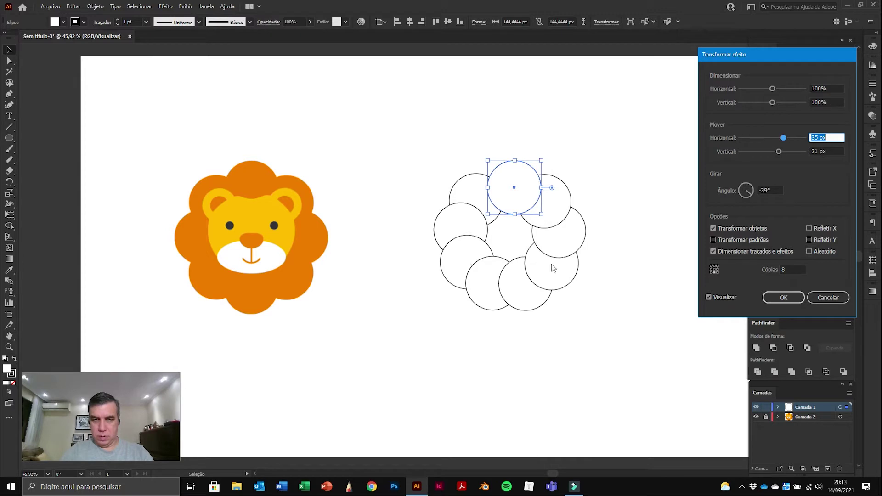
click(786, 270)
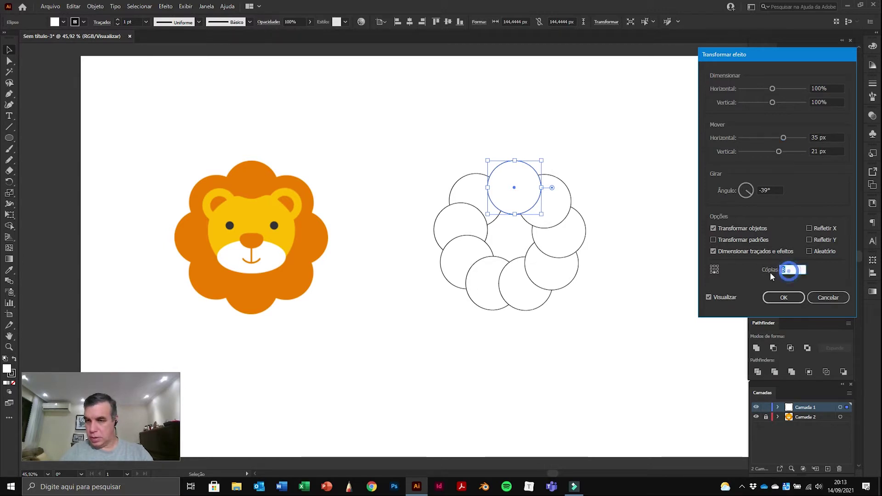
Step: Reduce to 7 copies, try 30 px horizontal and 44 px vertical offsets, and rotate to -44°
text(7)
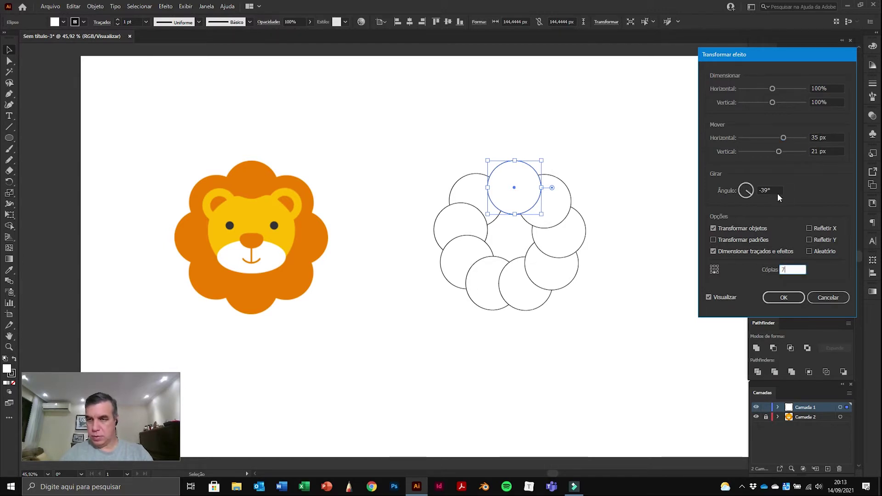
click(773, 192)
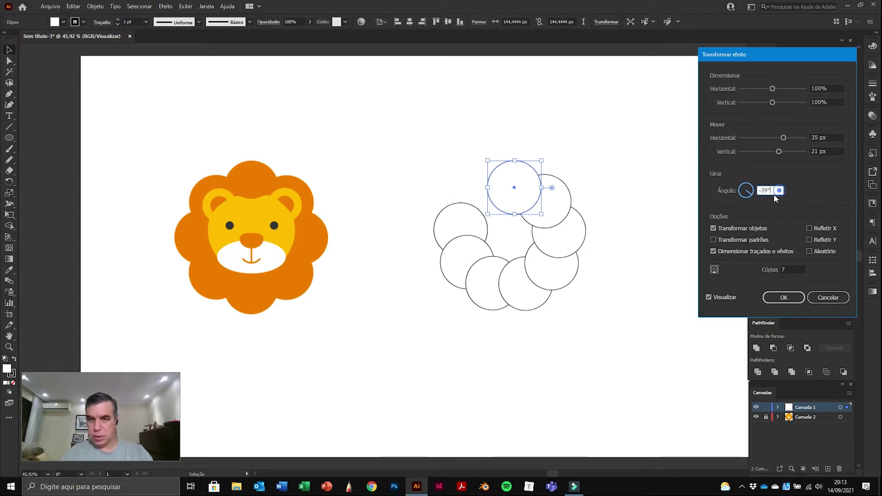
click(835, 138)
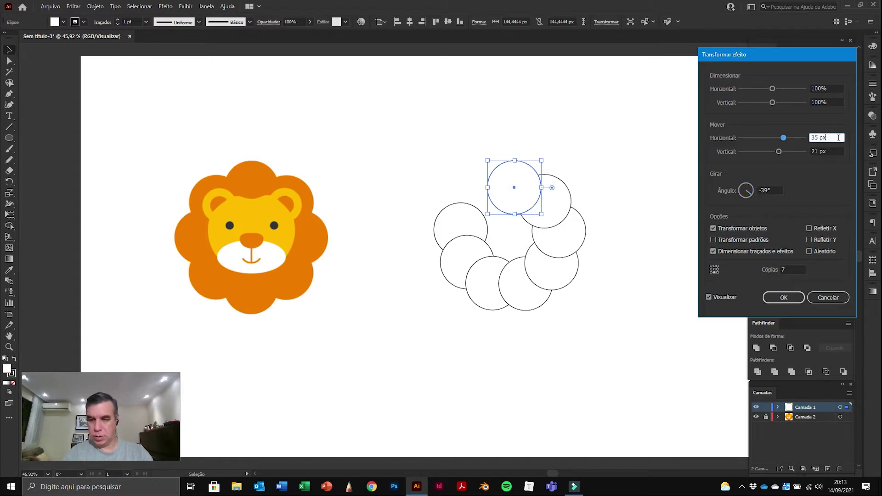
key(Down)
key(Down)
key(Down)
key(Down)
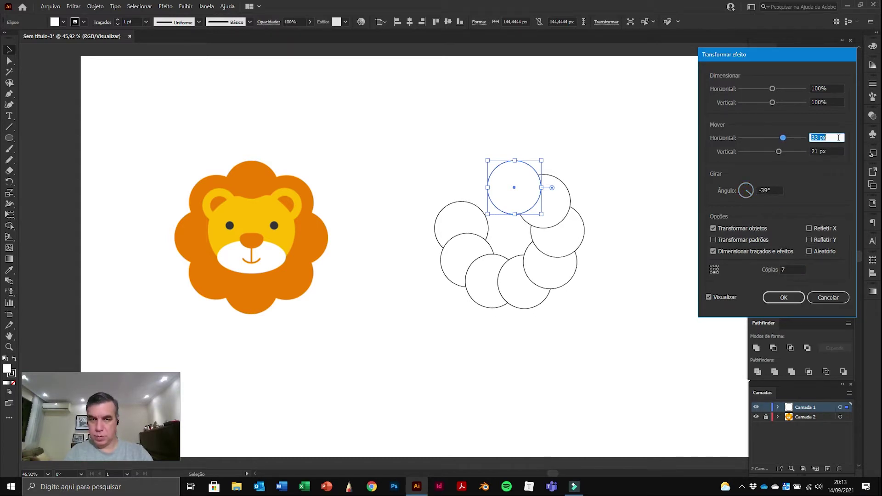
key(Down)
key(Down)
key(Down)
key(Down)
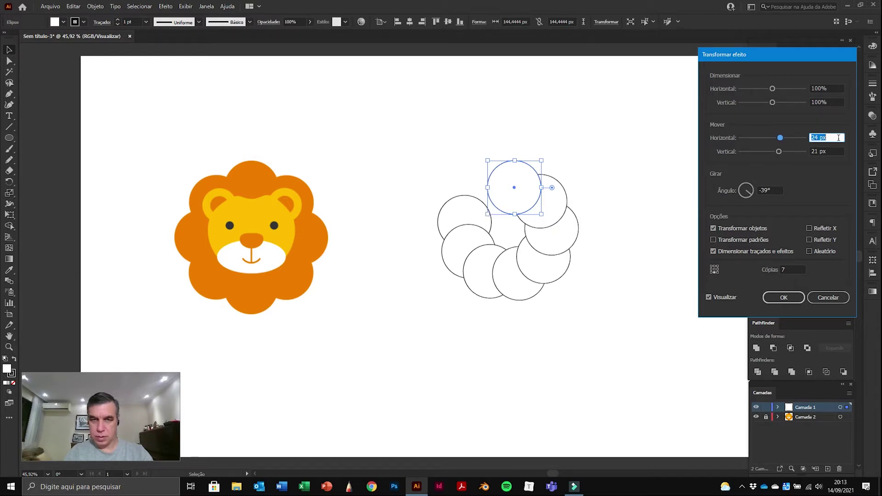
key(Up)
key(Up)
key(Up)
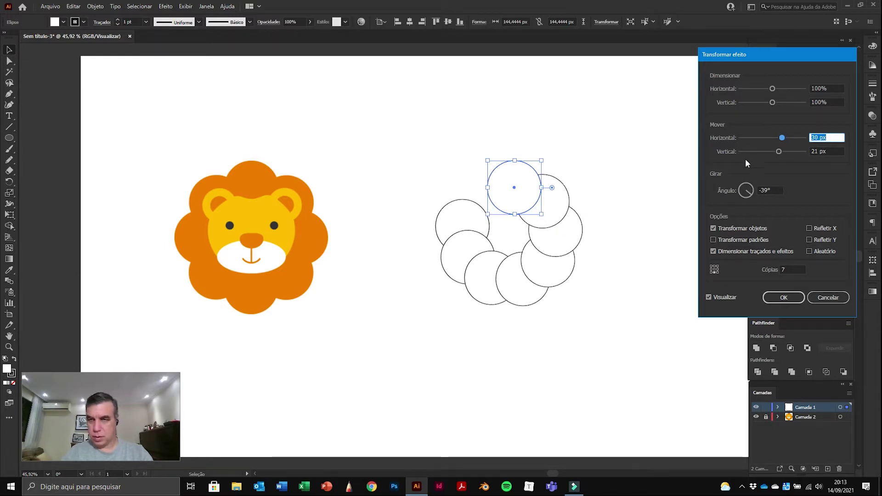
click(832, 152)
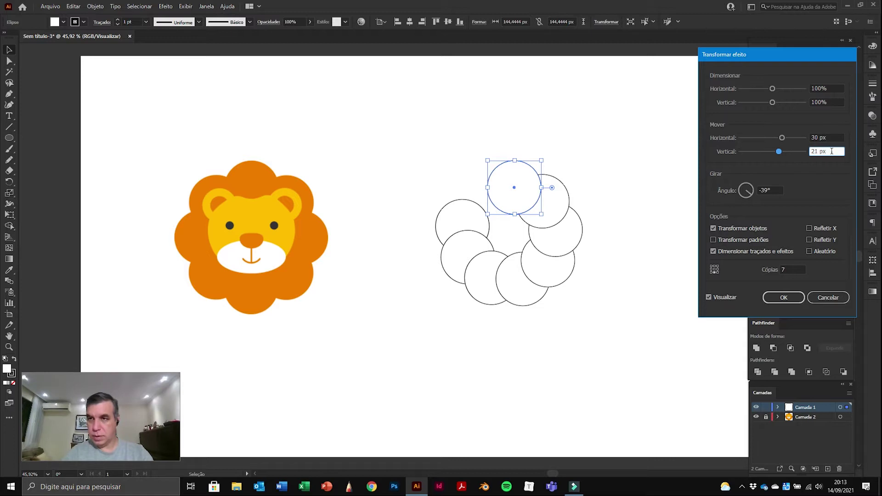
key(Up)
key(Up)
key(Up)
key(Up)
key(Up)
key(Up)
key(Up)
key(Up)
key(Up)
key(Up)
key(Up)
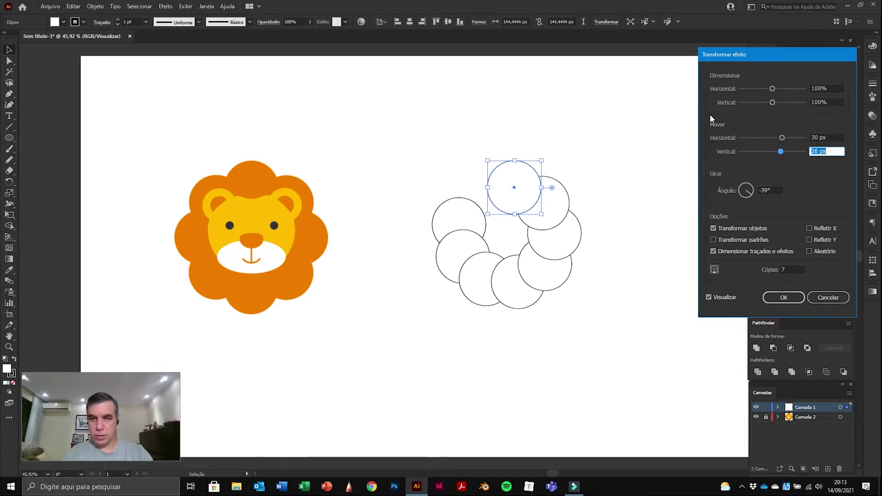
key(Up)
key(Up)
key(Up)
key(Up)
key(Up)
key(Up)
key(Up)
key(Up)
key(Up)
key(Up)
key(Up)
key(Up)
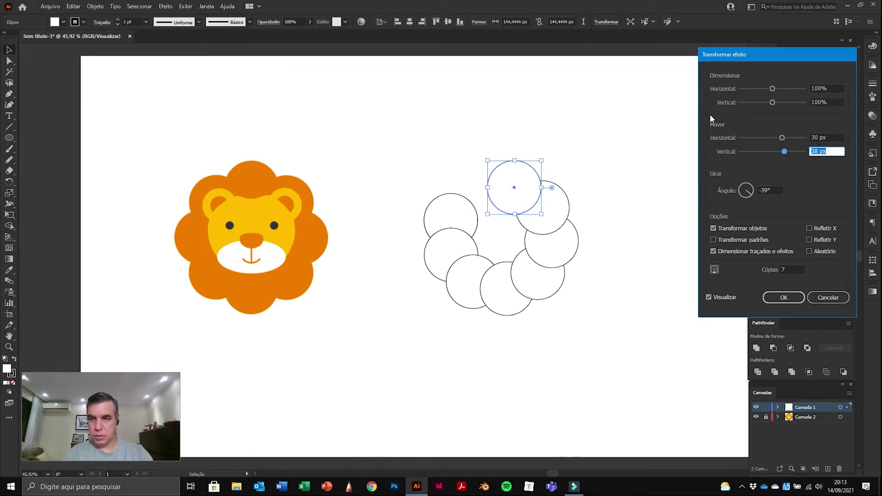
click(770, 192)
key(Down)
key(Down)
key(Down)
key(Down)
key(Down)
key(Down)
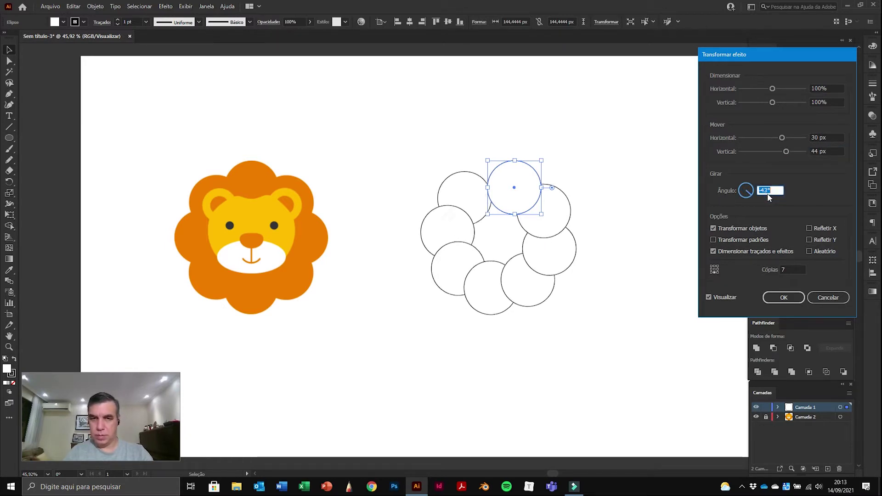
key(Down)
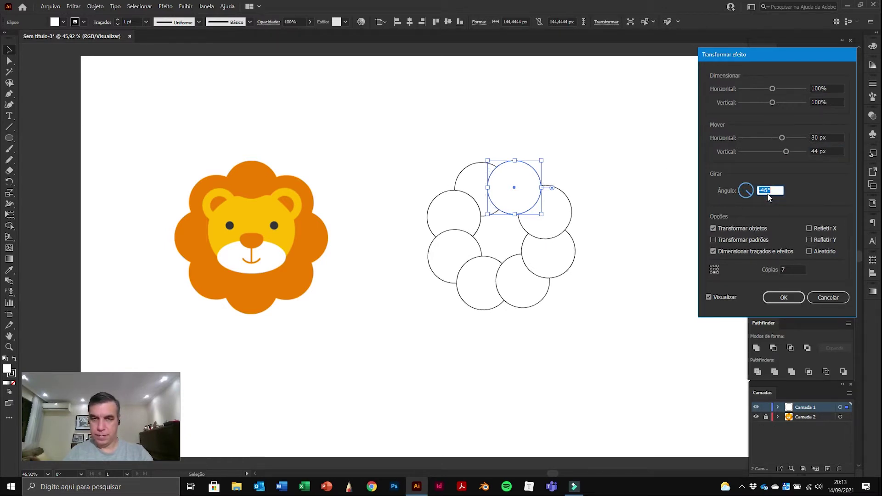
key(Up)
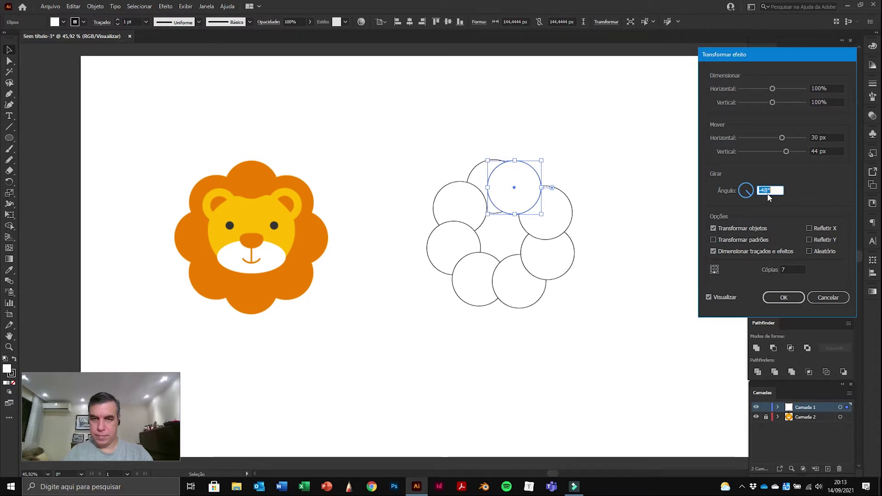
key(Up)
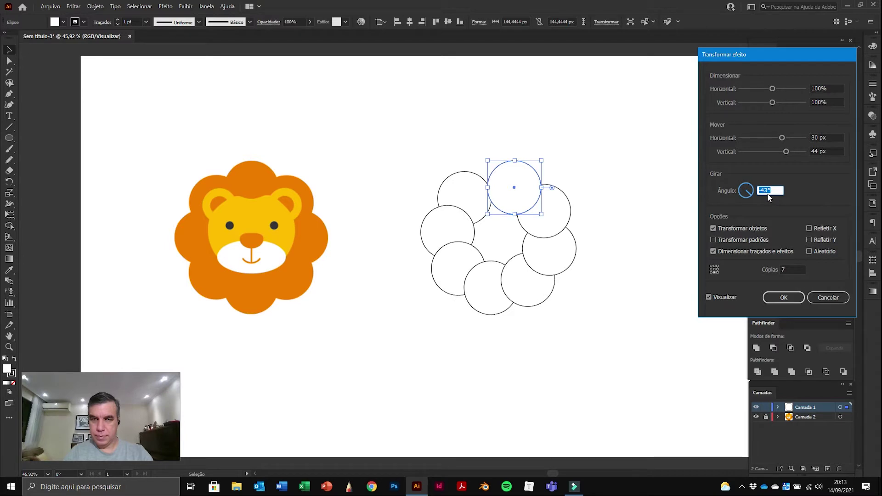
Step: Refine the offsets to 37 px horizontal and 25 px vertical, keeping the -44° angle
click(835, 138)
key(Up)
key(Up)
key(Up)
key(Up)
key(Up)
key(Up)
key(Up)
key(Up)
key(Up)
key(Up)
key(Up)
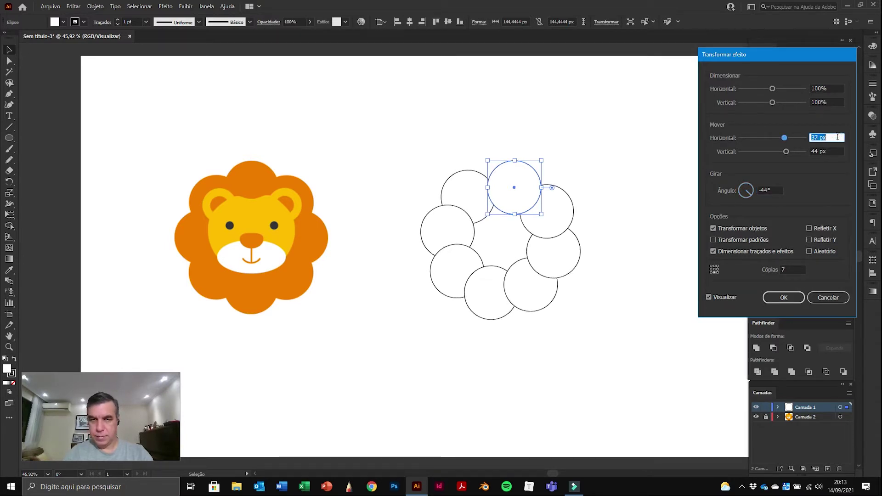
key(Down)
key(Down)
key(Down)
key(Down)
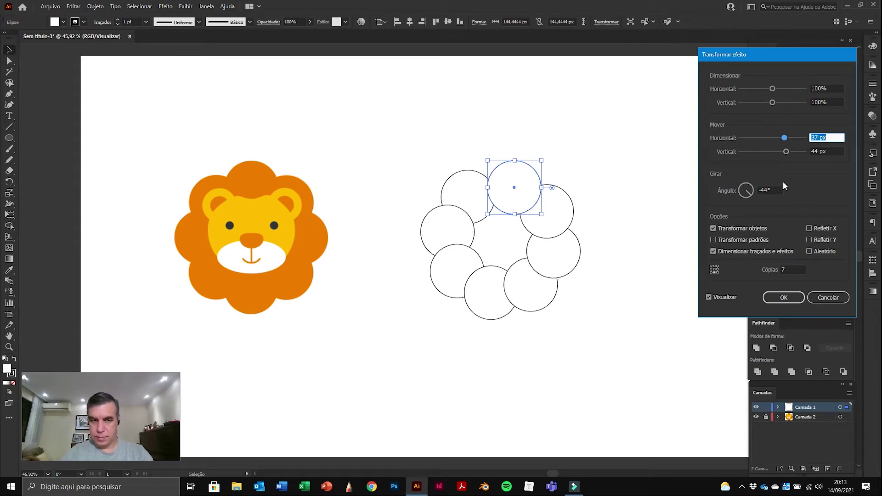
click(830, 151)
key(Down)
key(Down)
key(Down)
key(Down)
key(Down)
key(Down)
key(Down)
key(Down)
key(Down)
key(Down)
key(Down)
key(Down)
key(Down)
key(Down)
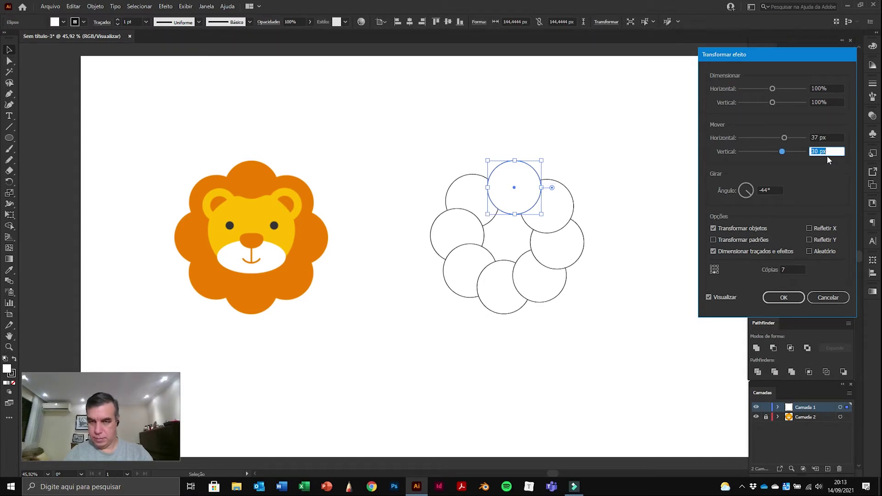
key(Down)
key(Down)
key(Down)
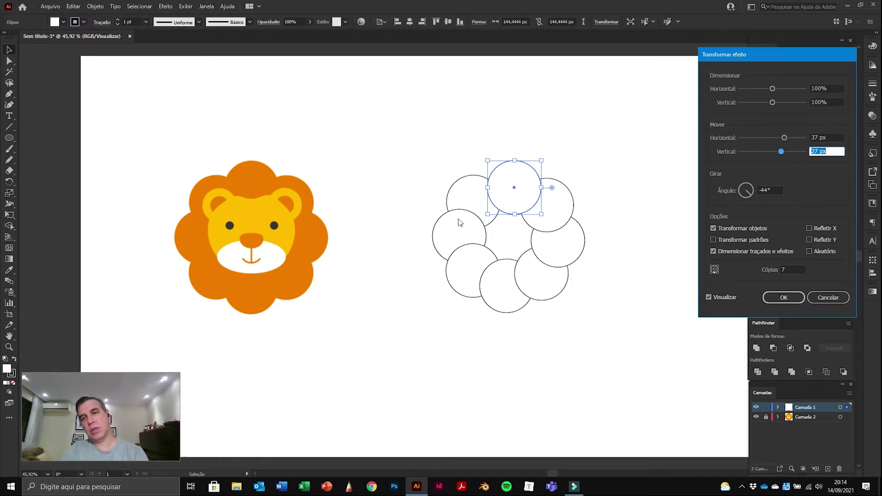
key(Tab)
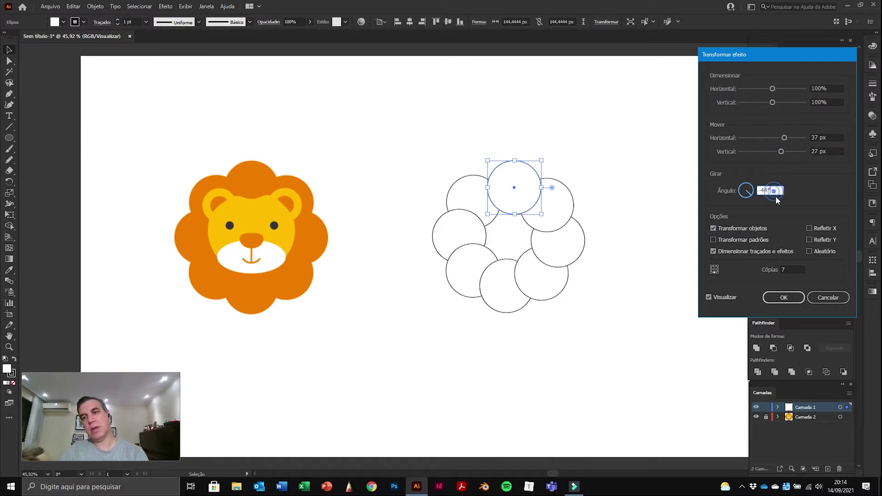
key(Down)
key(Up)
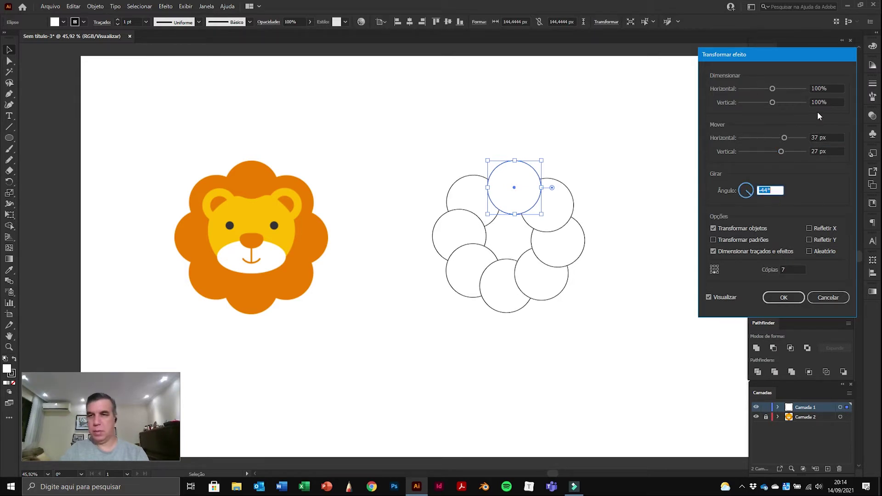
click(840, 151)
key(Down)
key(Down)
key(Down)
key(Up)
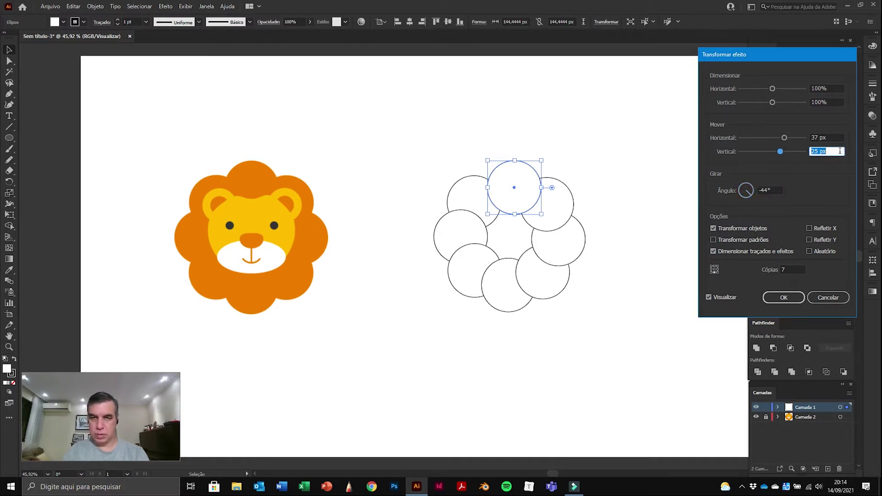
Step: Apply the Transform effect to get a ring of eight outlined circles, then bring up the fill swatches
click(794, 298)
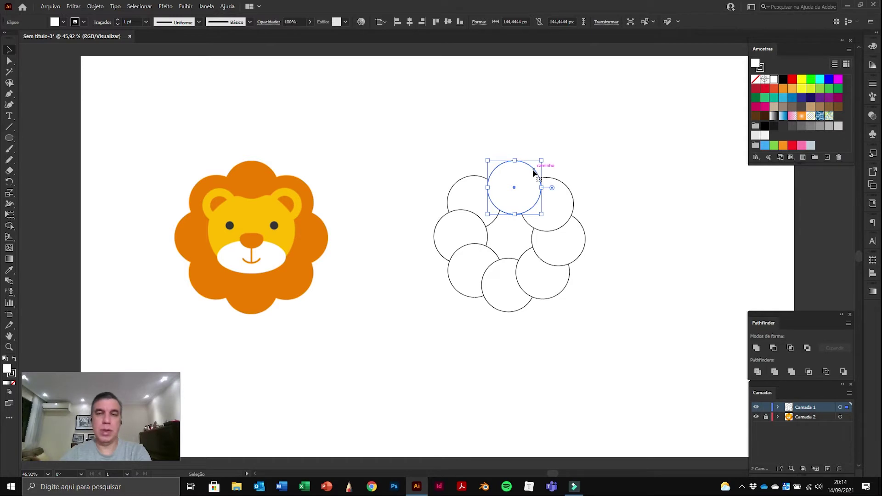
click(64, 23)
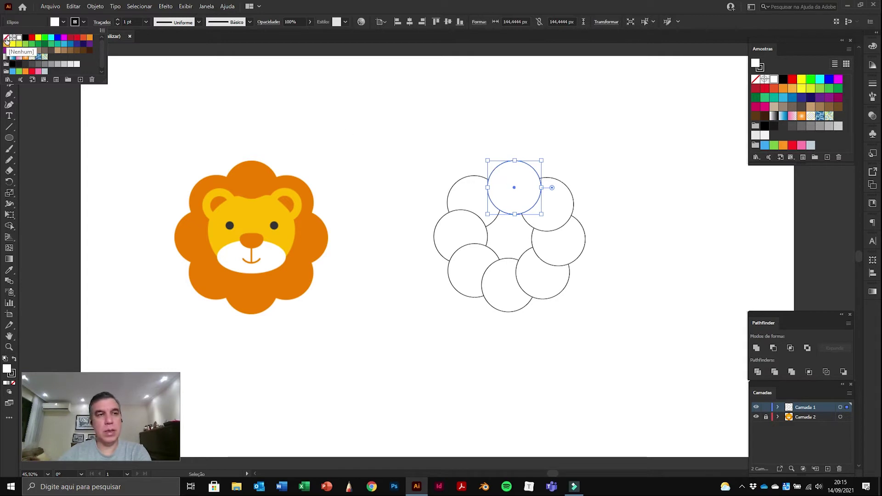
Step: Fill the ring of circles with the orange swatch
click(5, 38)
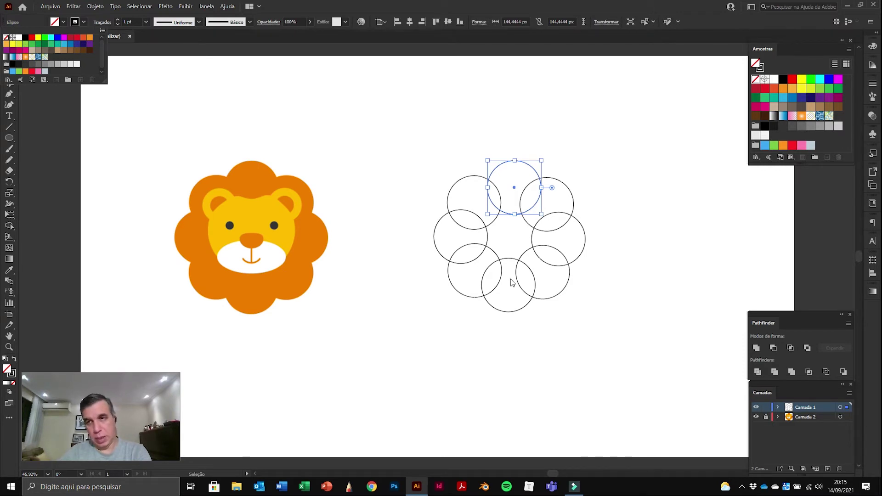
click(84, 39)
click(89, 39)
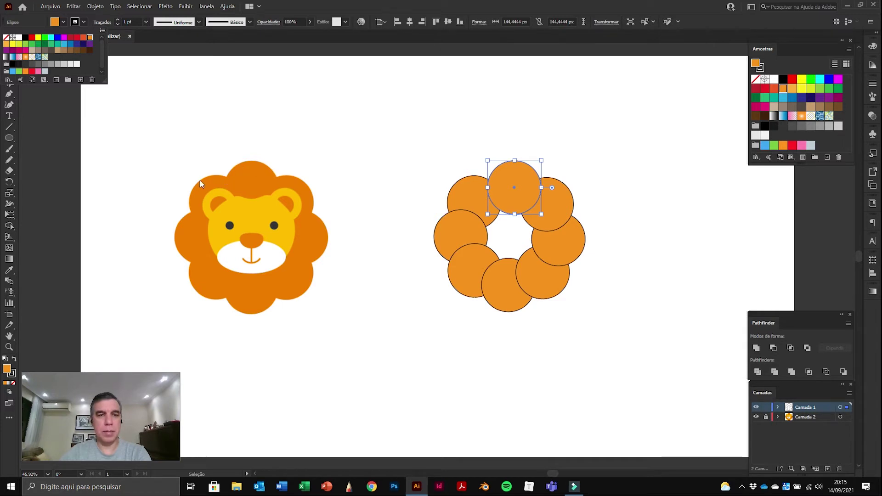
Step: Set the circles' stroke to [Nenhum], preview the solid mane, then reselect the top circle
click(84, 22)
click(83, 22)
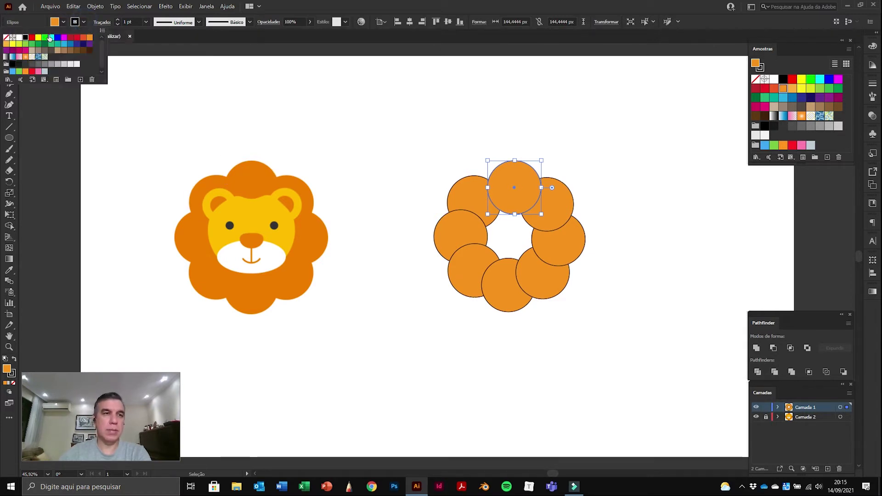
click(6, 40)
click(379, 107)
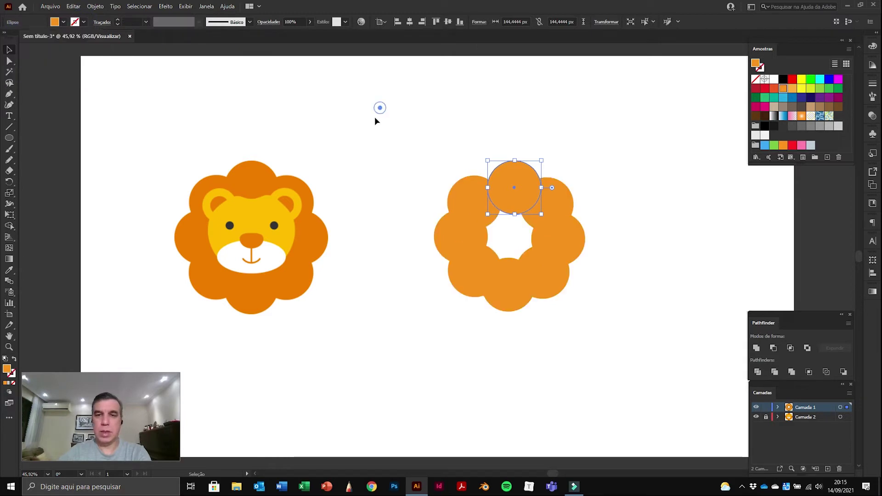
click(408, 127)
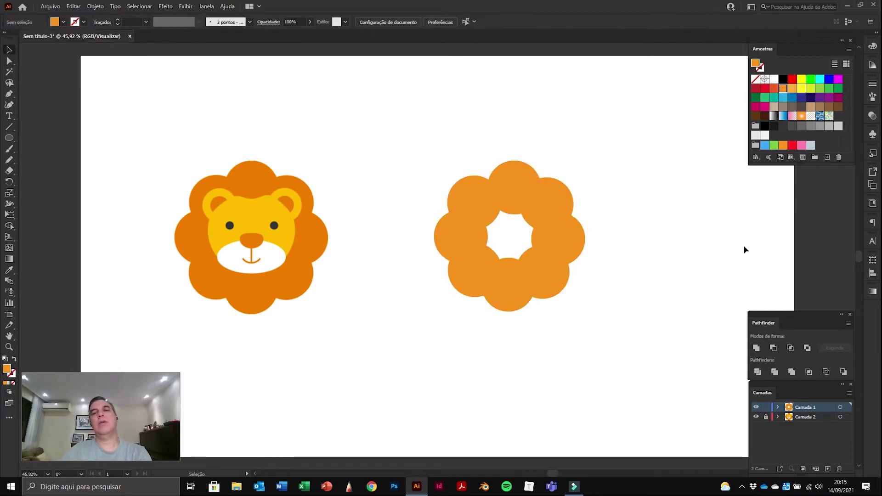
click(524, 201)
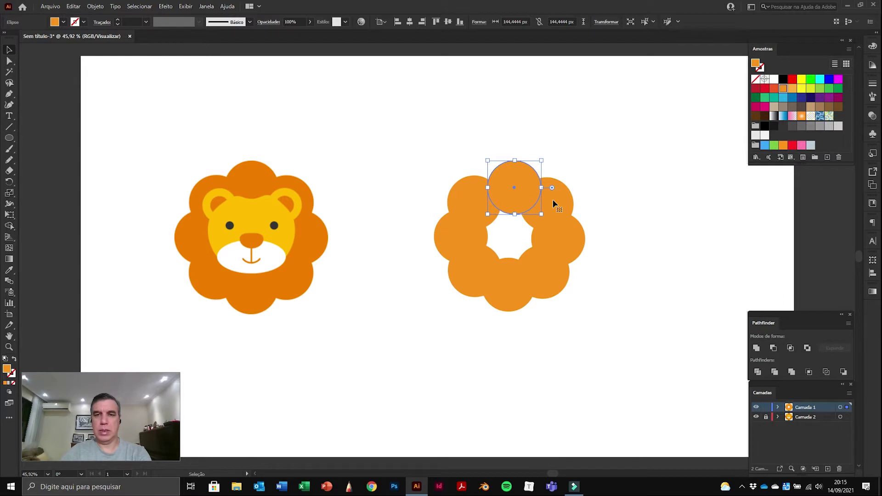
Step: Open the Aparência panel from Janela, dock it on the right and shorten it
click(206, 6)
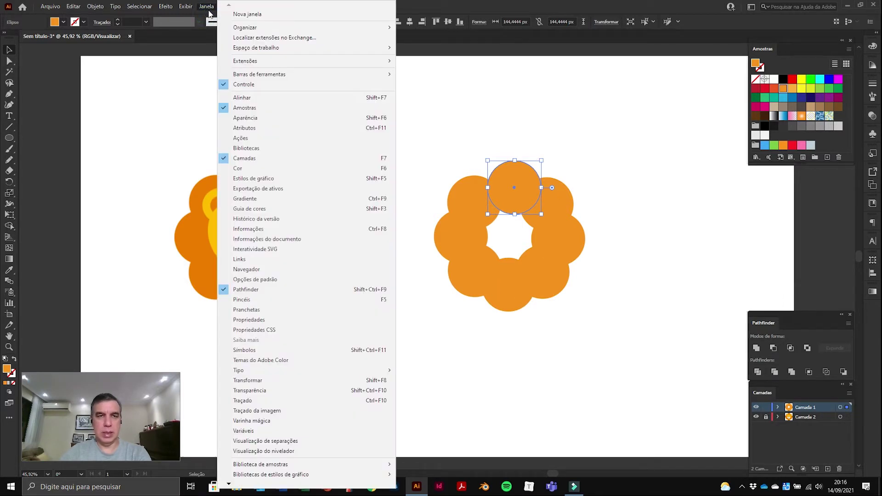
click(246, 118)
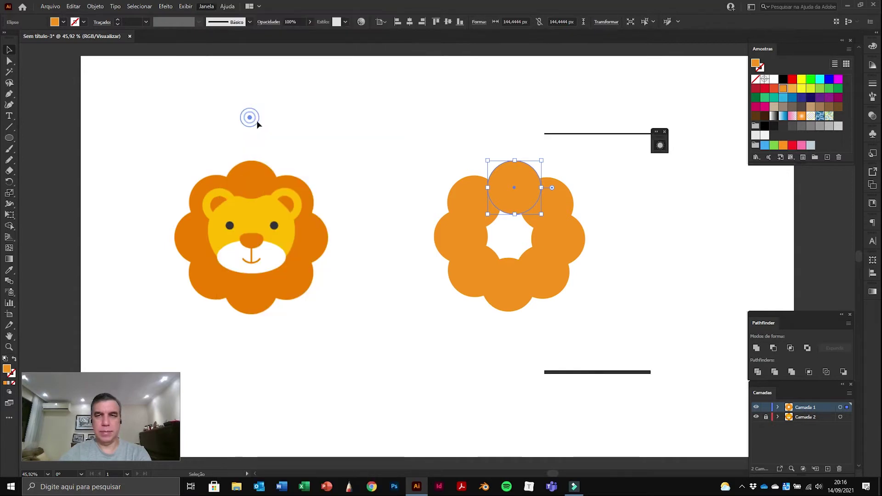
drag(616, 138, 820, 169)
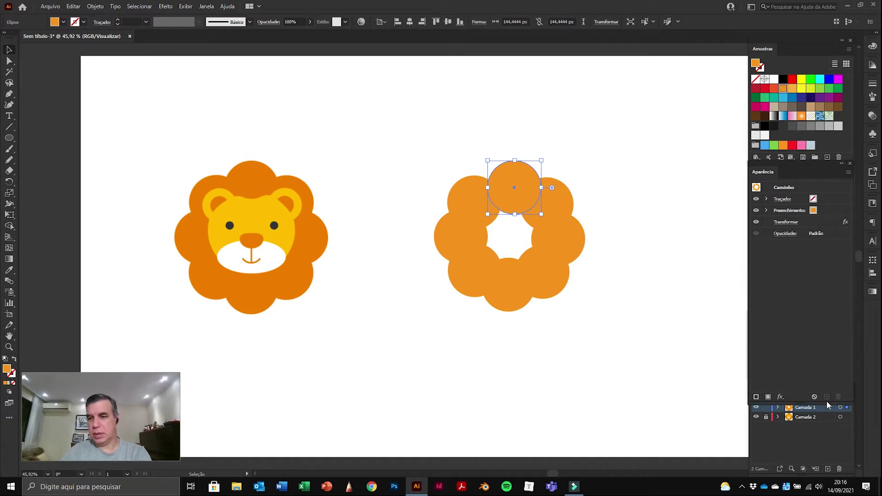
drag(831, 402, 833, 308)
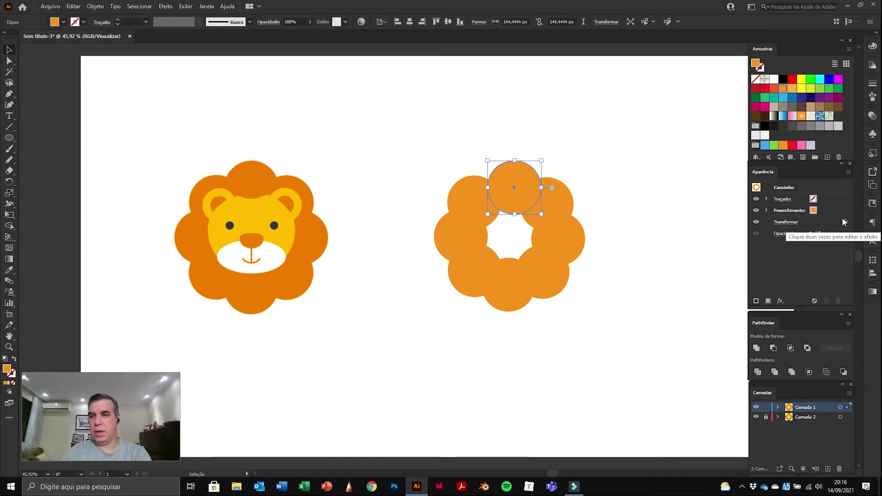
Step: Edit the Transform effect: vertical move 25 px, horizontal move 34 px, 7 copies, then apply
click(785, 223)
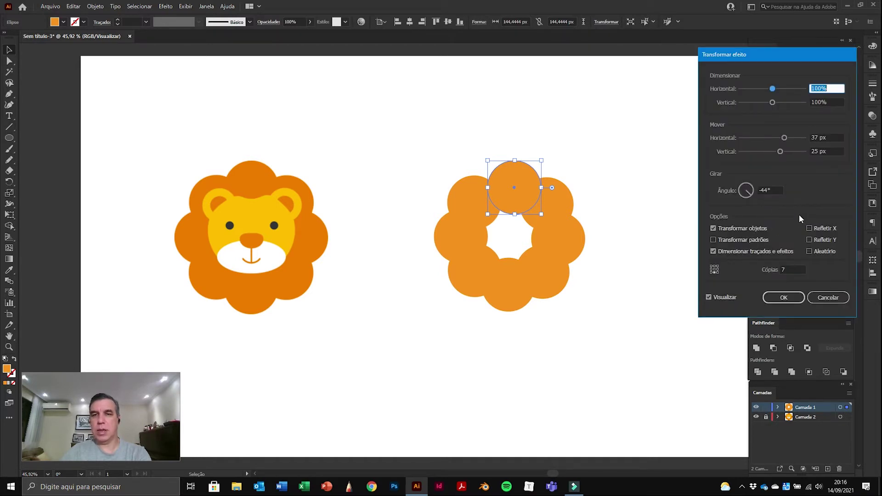
click(832, 152)
key(Up)
key(Up)
key(Up)
key(Up)
key(Down)
key(Down)
key(Down)
key(Down)
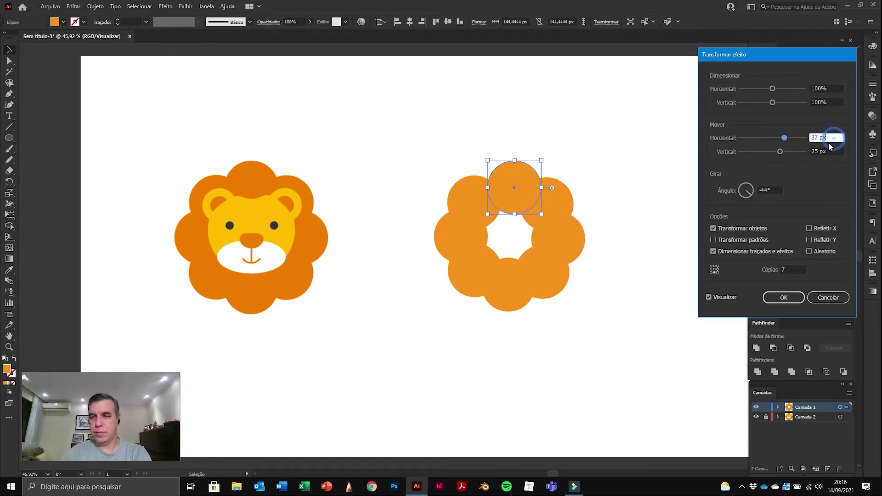
key(Down)
key(Down)
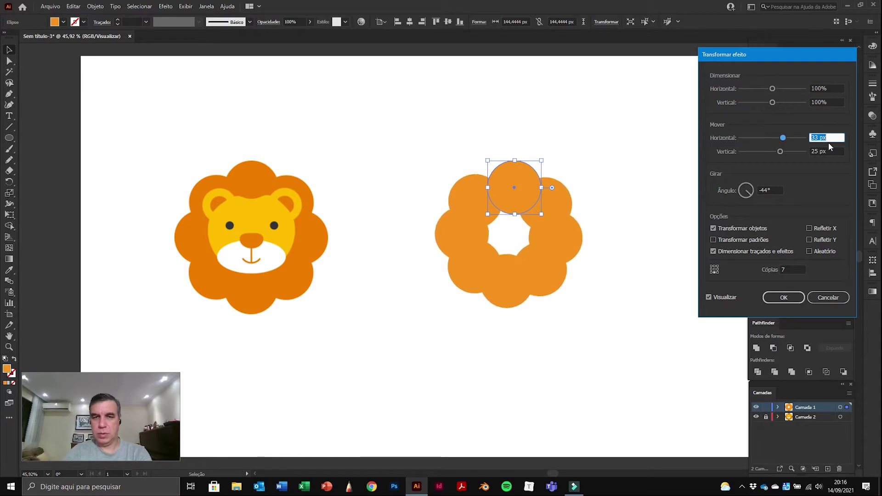
key(Down)
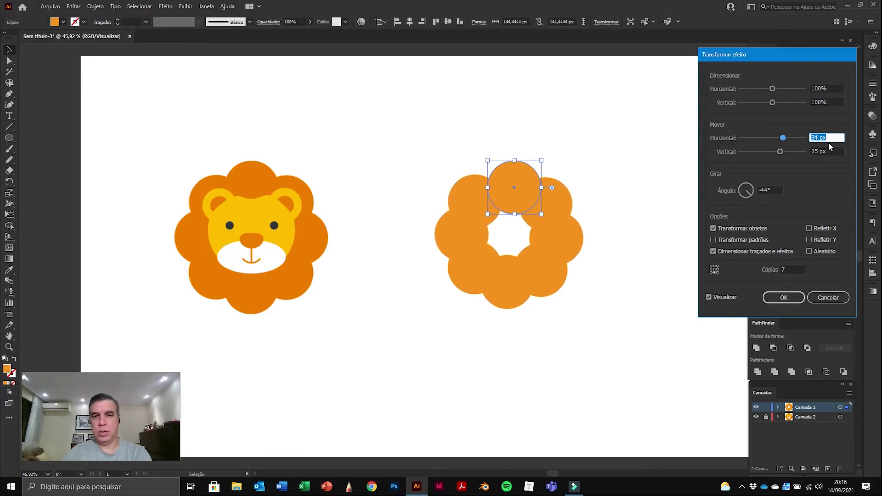
click(784, 298)
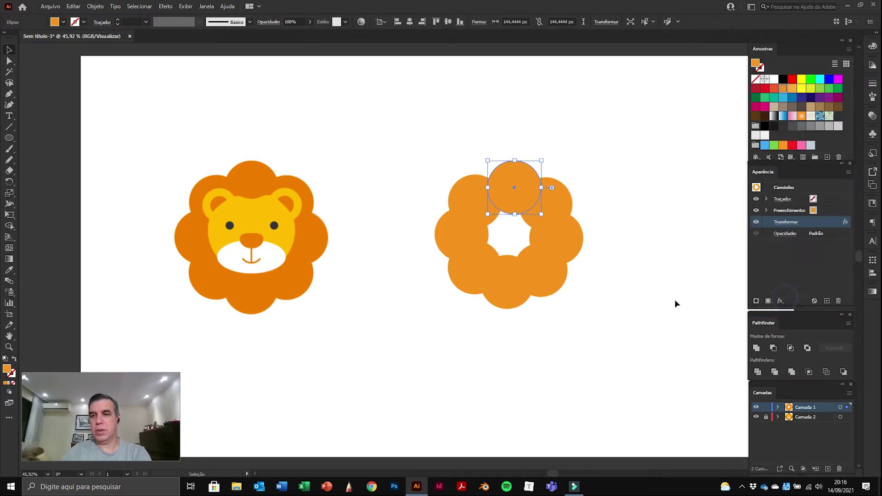
click(640, 212)
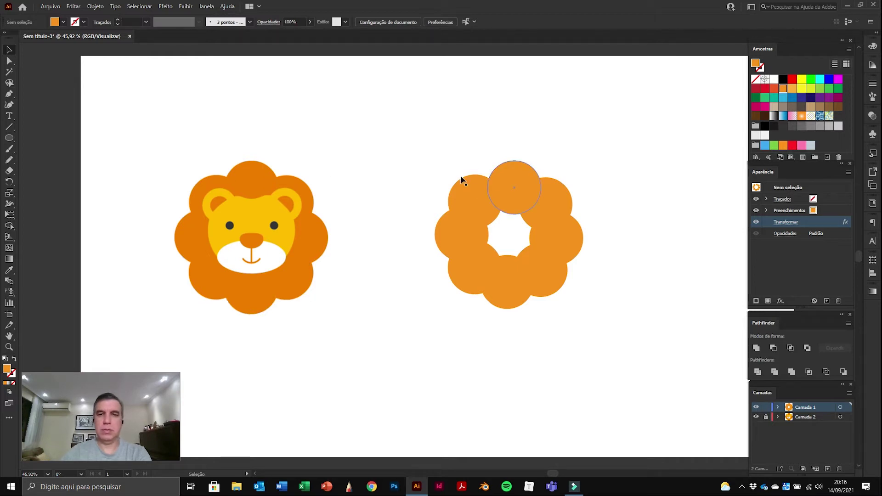
Step: Select the ring's circle and run Object > Expand Appearance to get separate circles
click(514, 200)
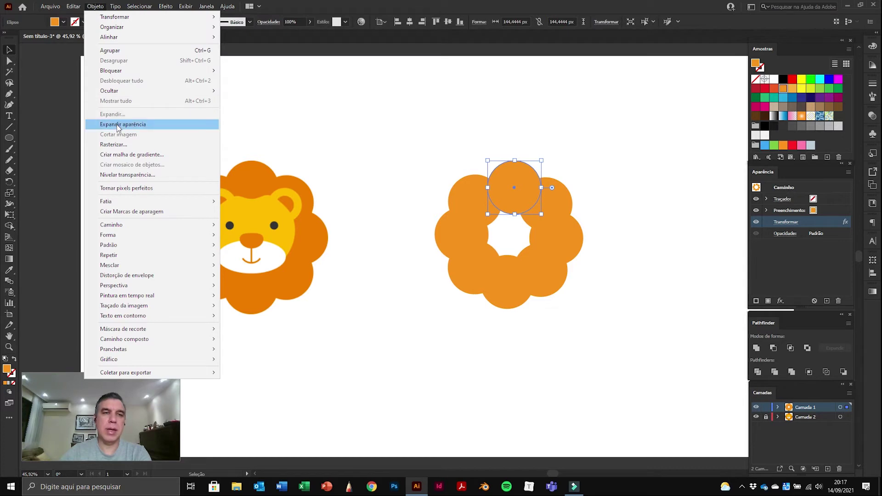
click(118, 125)
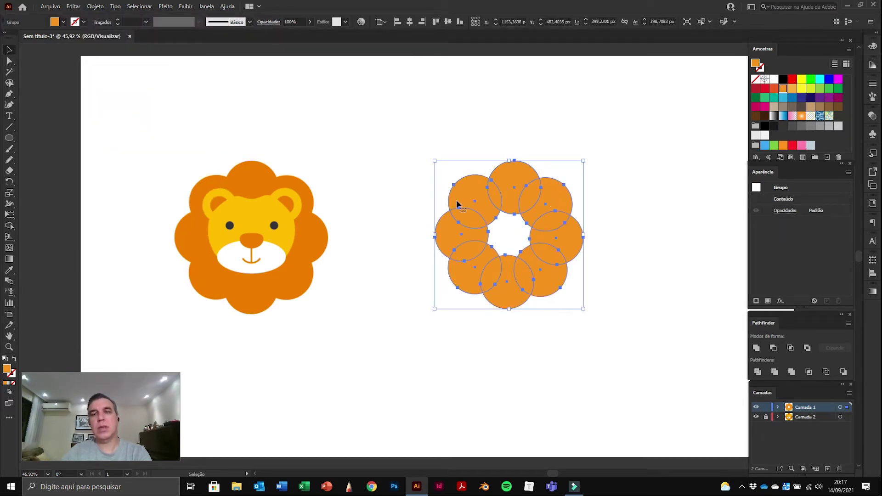
Step: Pull two circles out of the ring with Direct Selection, then undo the moves
click(8, 61)
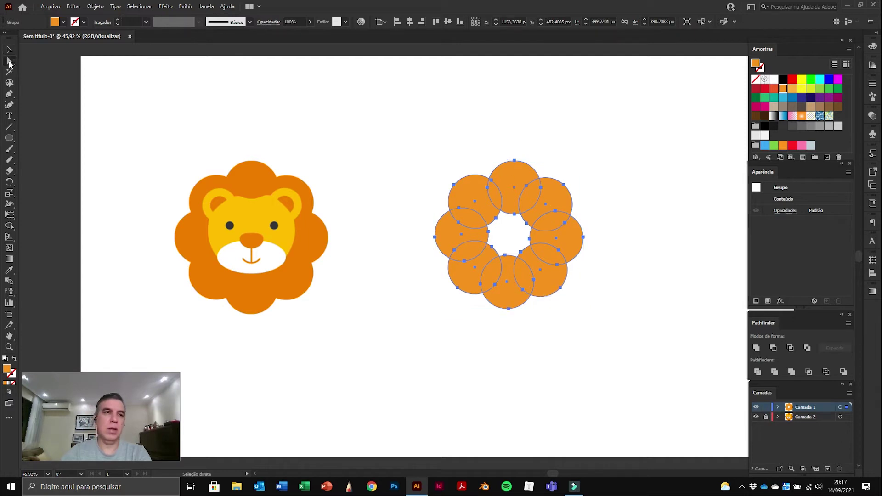
click(537, 125)
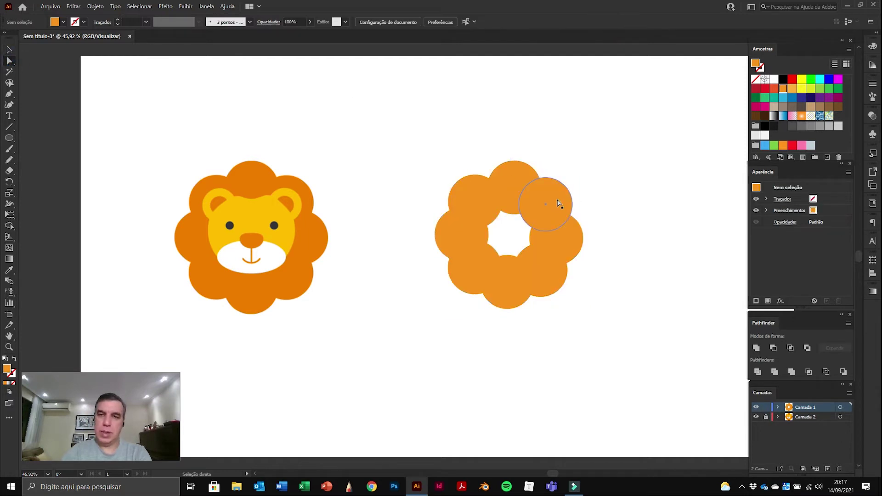
drag(559, 204, 605, 187)
drag(572, 252, 629, 269)
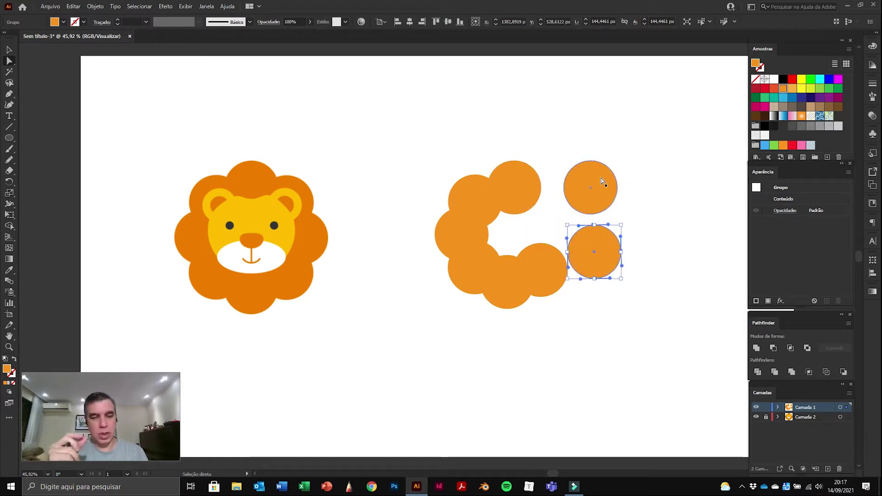
key(ctrl+z)
key(ctrl+z)
Step: Nudge the top and bottom circles slightly into alignment, then marquee-select the whole ring
click(648, 159)
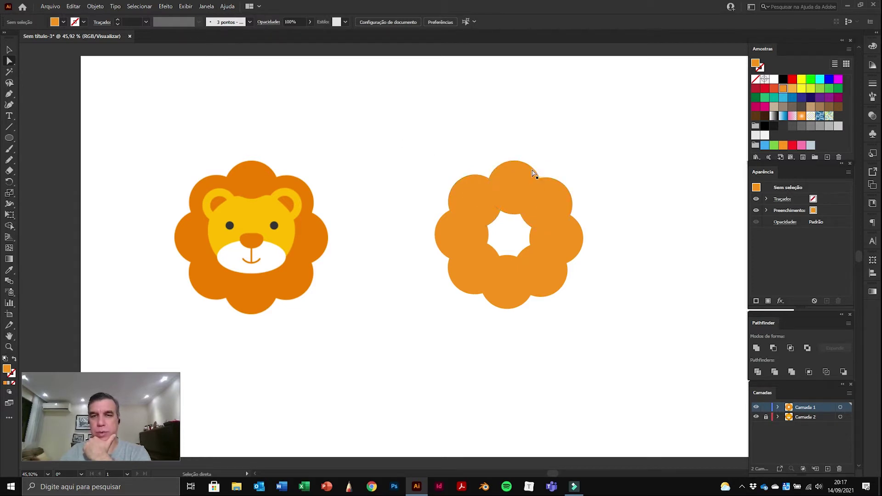
drag(522, 169, 519, 169)
drag(513, 307, 512, 303)
click(637, 220)
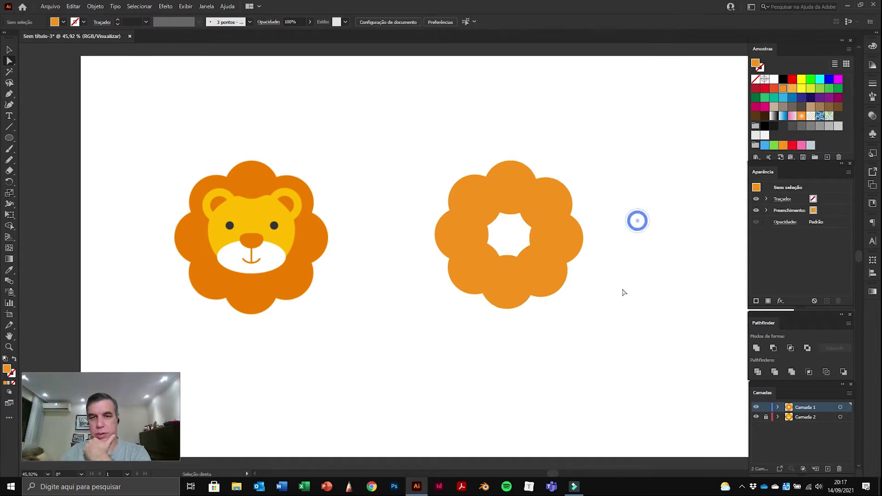
drag(416, 132, 634, 354)
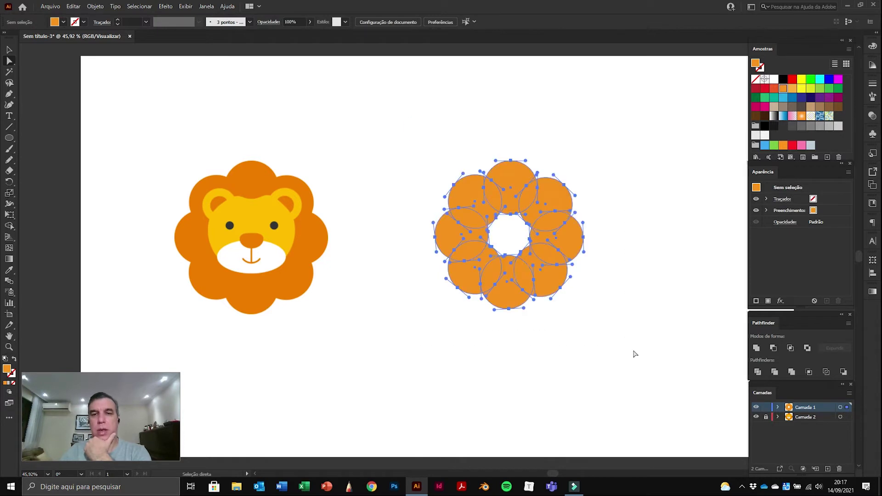
click(414, 136)
click(10, 49)
drag(417, 133, 626, 352)
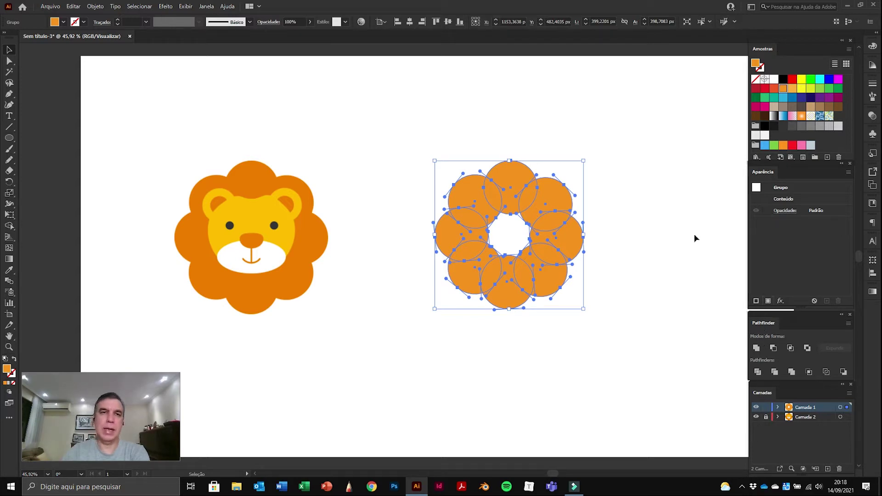
click(206, 6)
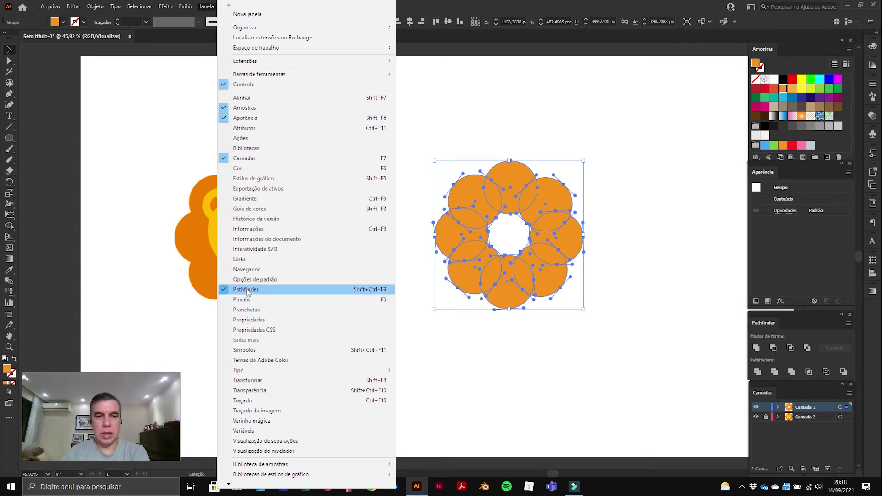
click(246, 291)
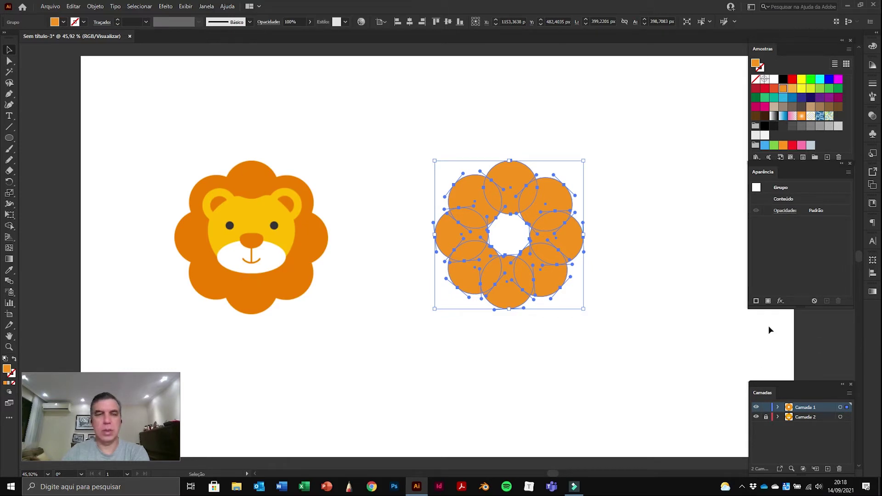
click(205, 9)
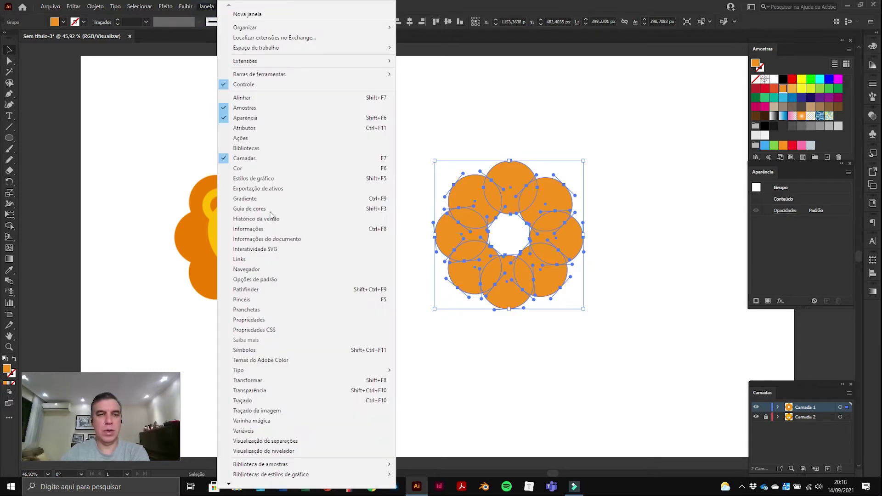
click(252, 289)
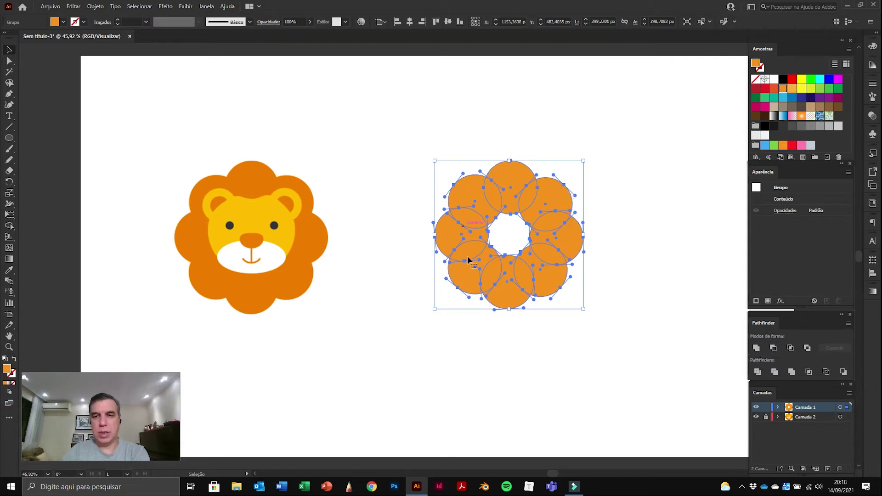
Step: Unite the ring's circles with Pathfinder, then inspect a point on the central hole's edge
click(757, 348)
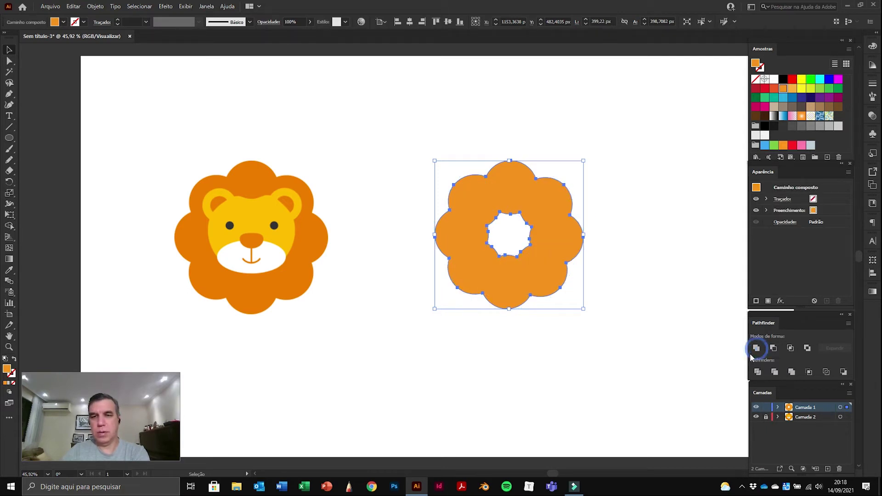
click(654, 165)
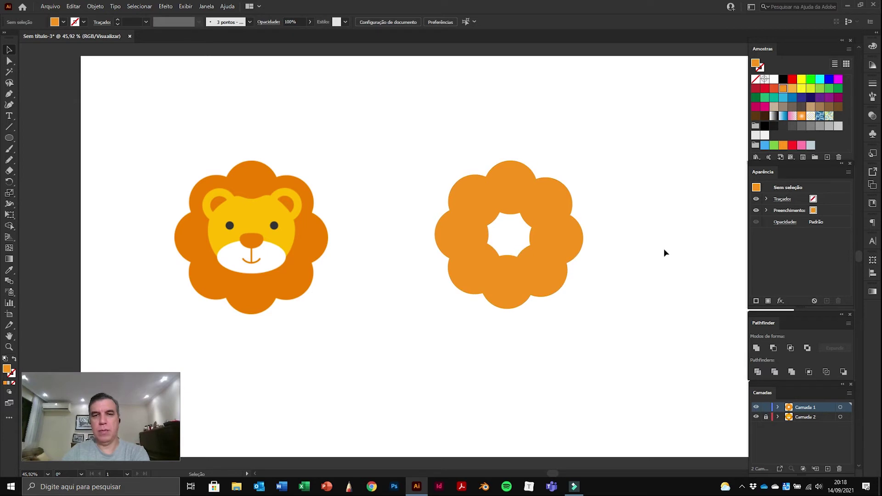
click(10, 61)
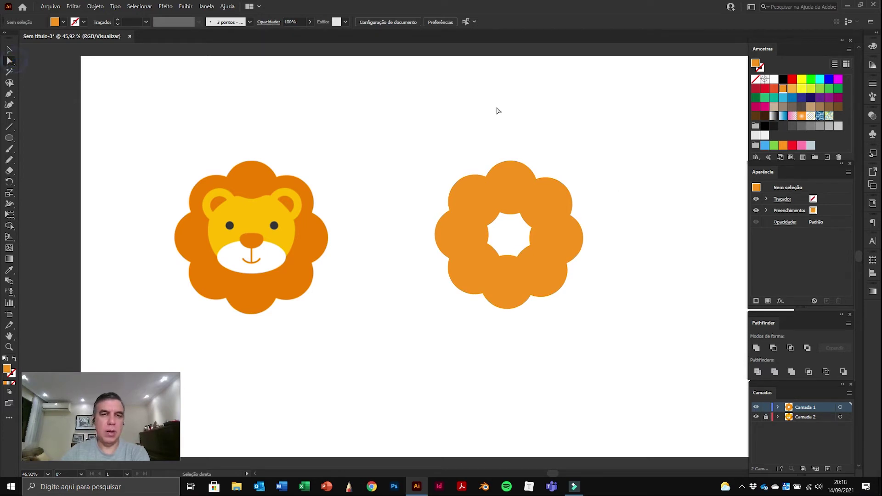
click(528, 243)
click(678, 233)
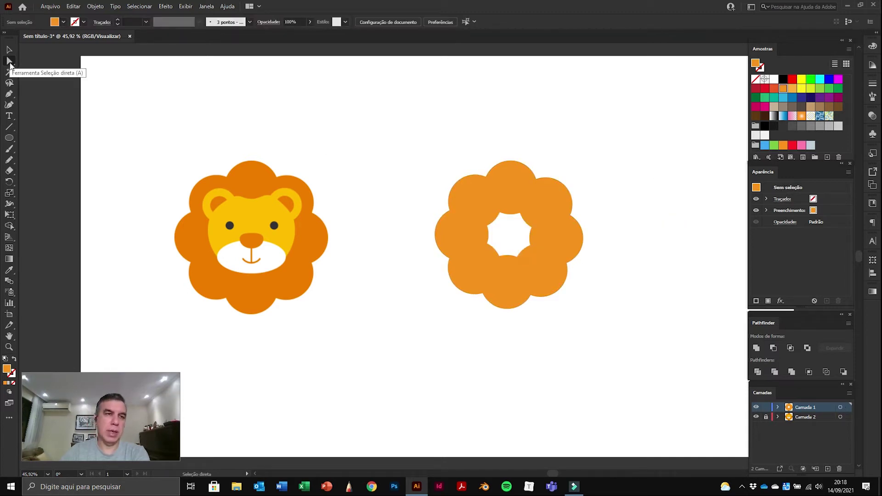
Step: Delete the inner hole path so the mane is solid, then select all its points
click(522, 252)
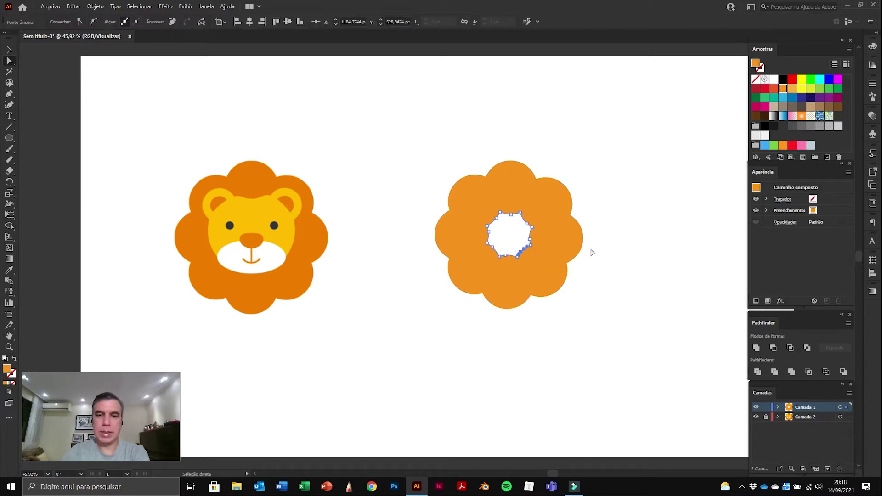
key(Delete)
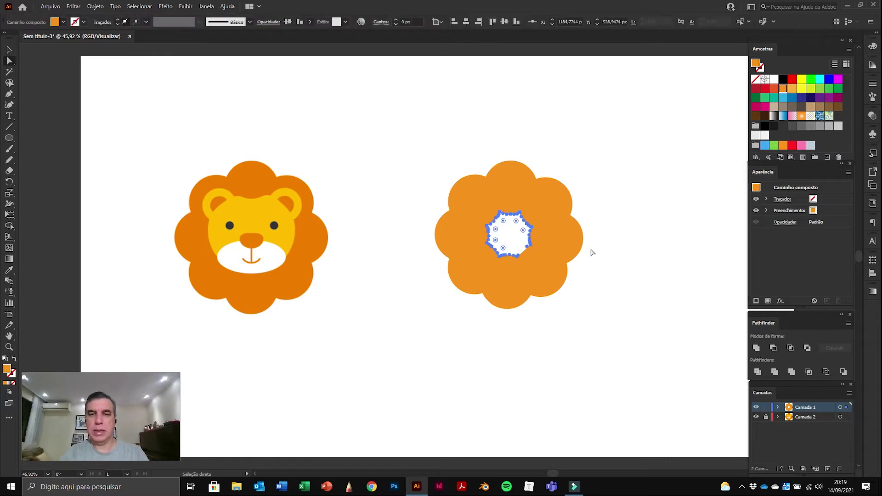
key(Delete)
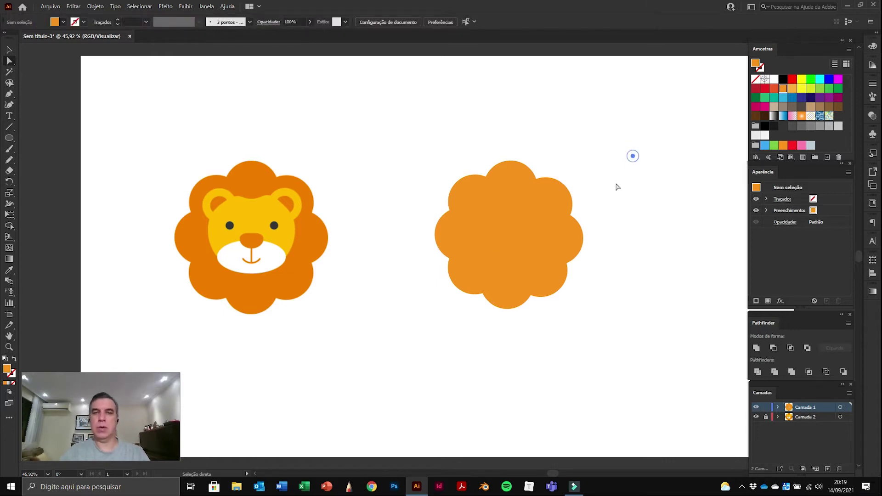
drag(426, 136, 568, 341)
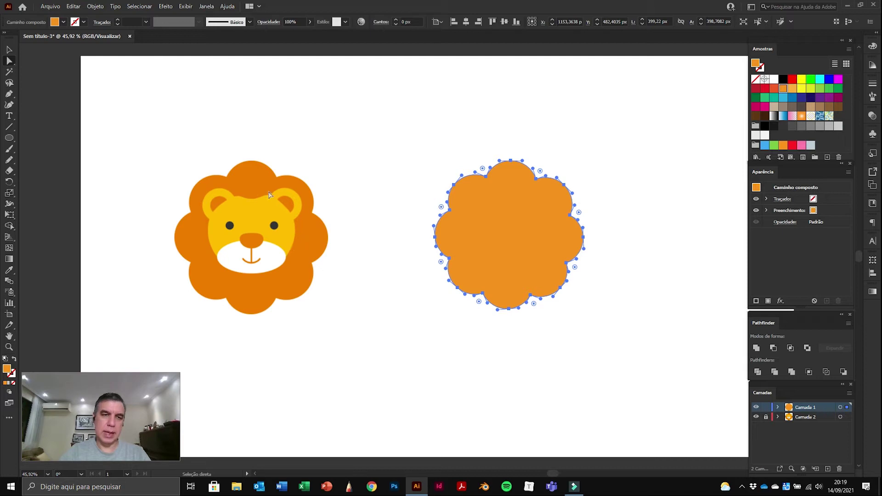
click(10, 138)
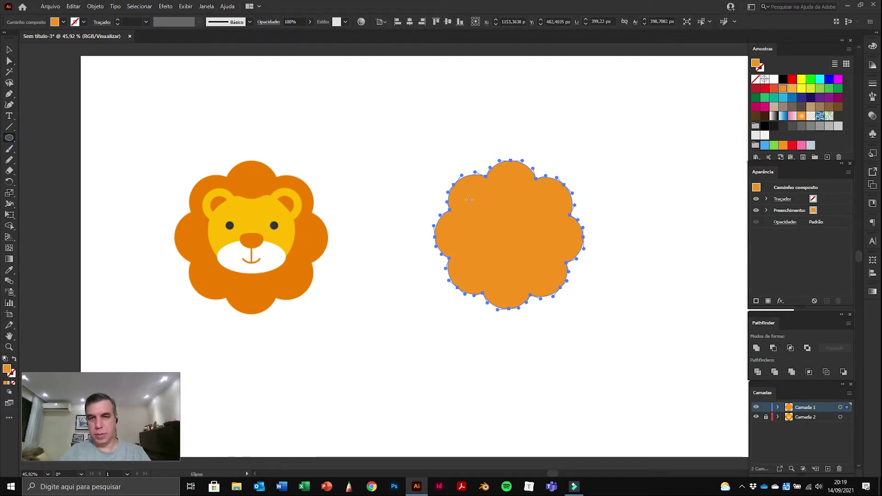
Step: Draw a 196.29 px circle over the mane's centre and fill it light orange
drag(472, 197, 547, 273)
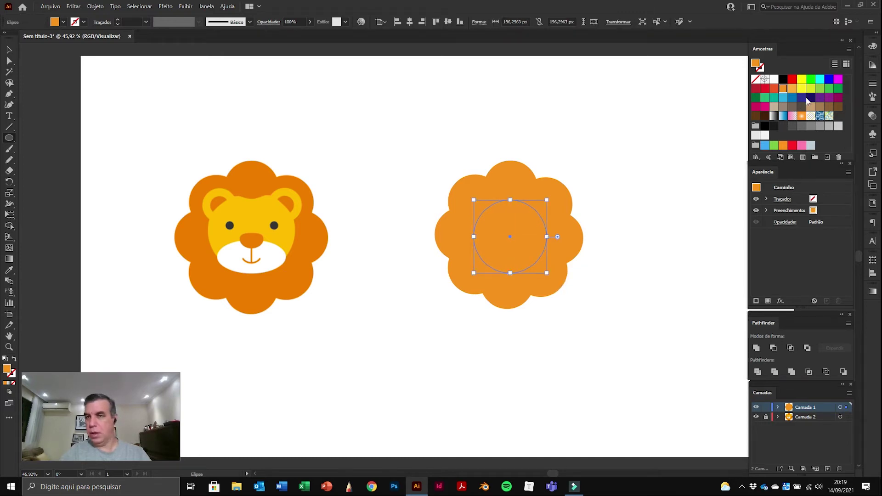
click(792, 90)
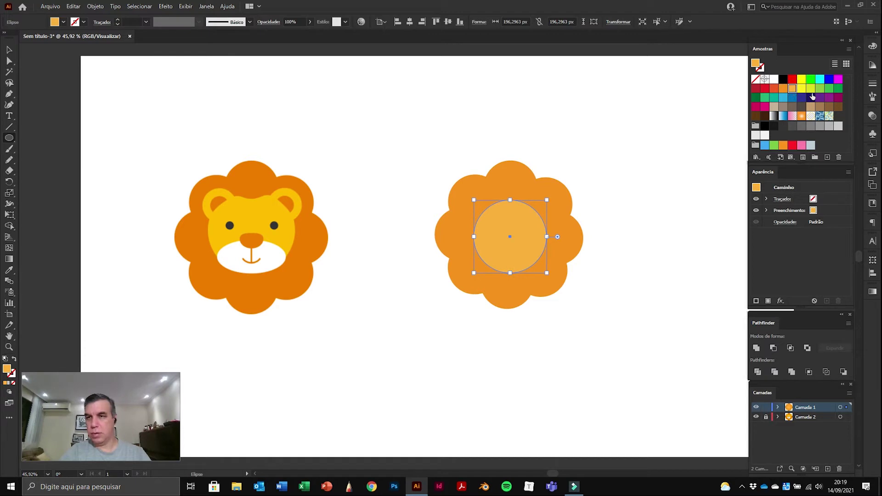
click(810, 89)
click(798, 90)
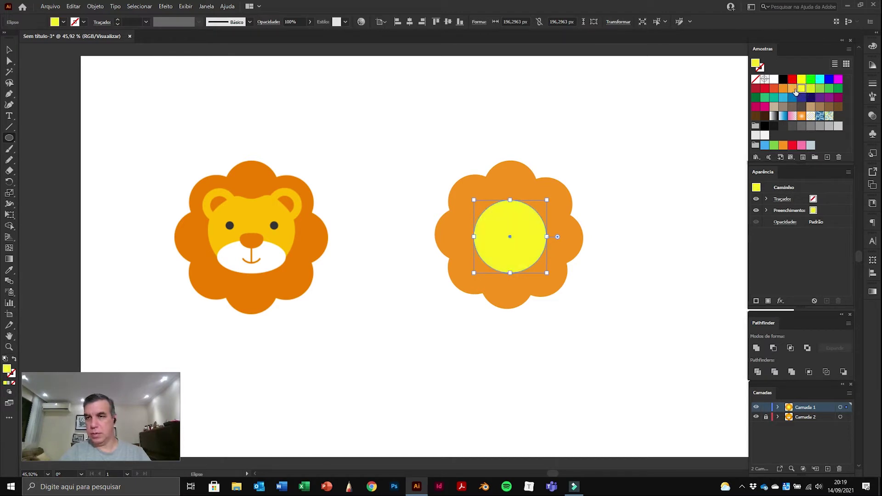
click(793, 89)
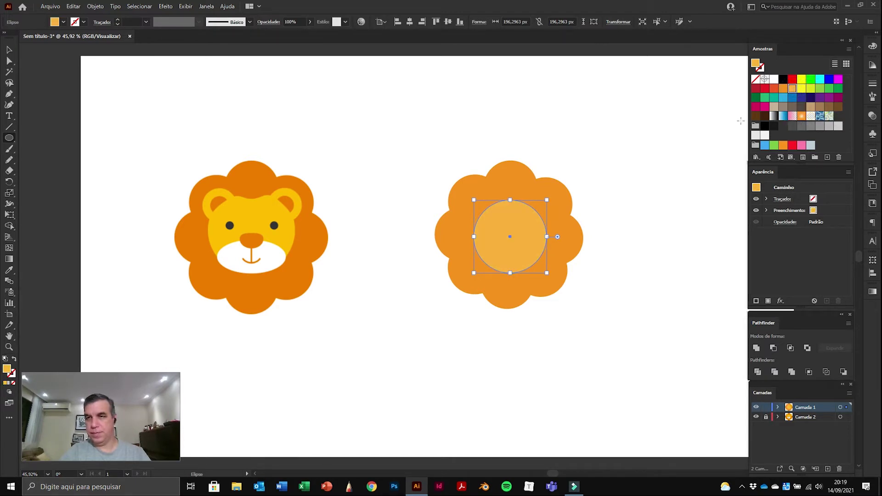
Step: Move the face circle slightly up in the mane and close the Appearance panel
key(v)
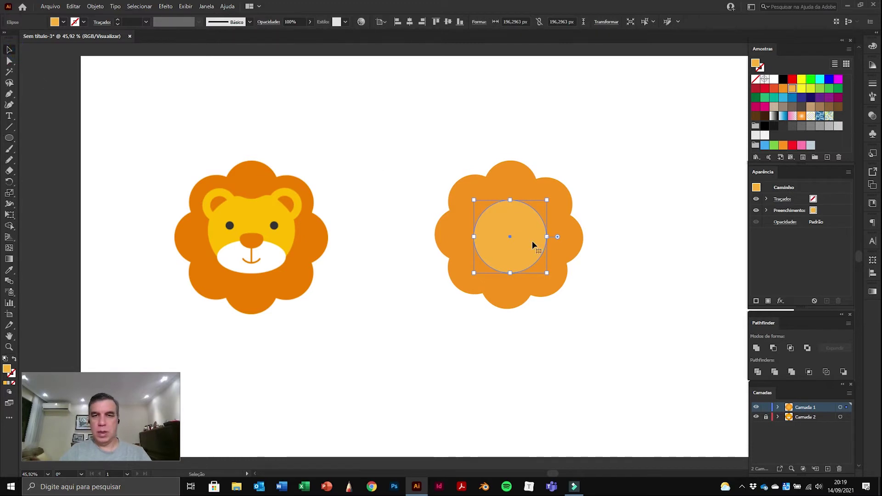
drag(530, 238, 530, 229)
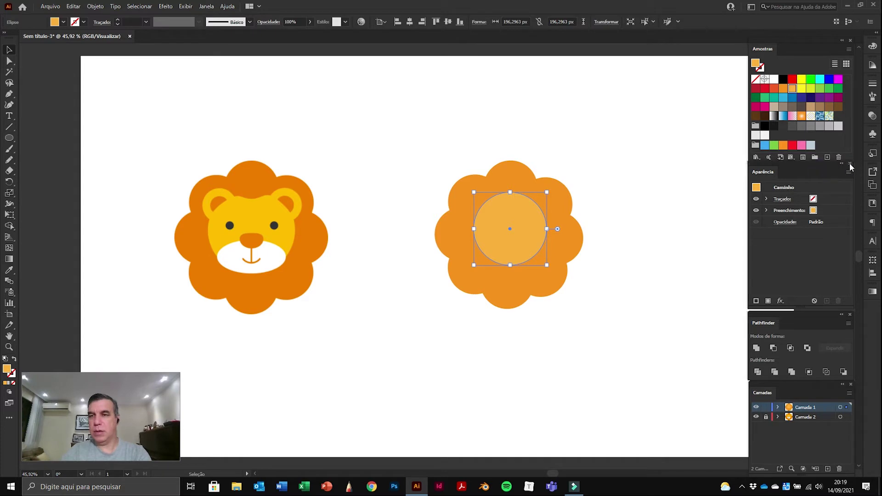
click(850, 163)
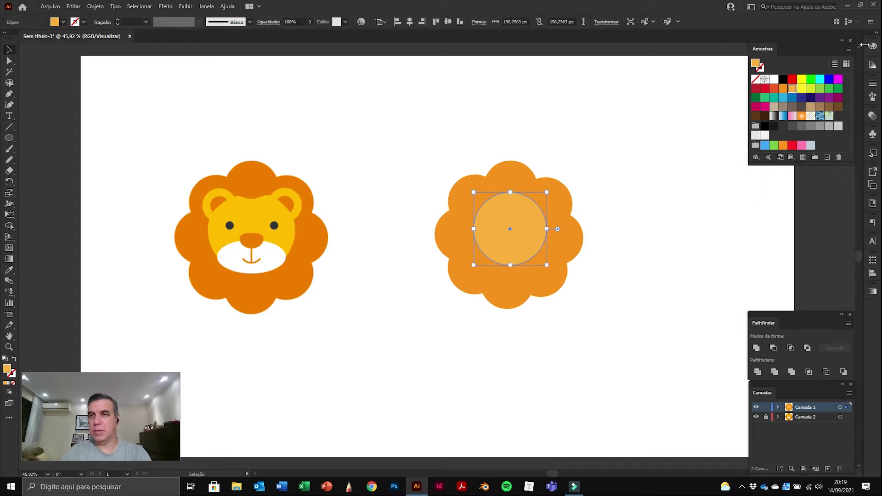
Step: Dock the Color panel above Pathfinder and raise green until the face is yellow FBD800
click(873, 47)
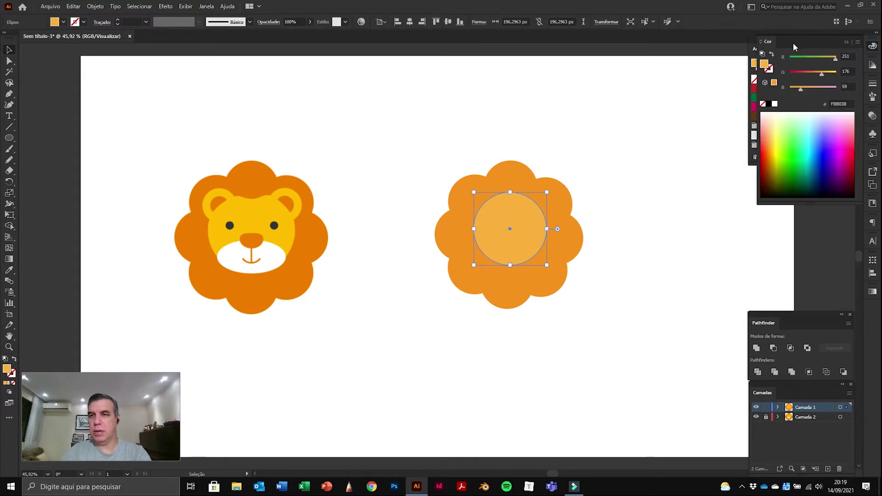
drag(768, 43, 761, 179)
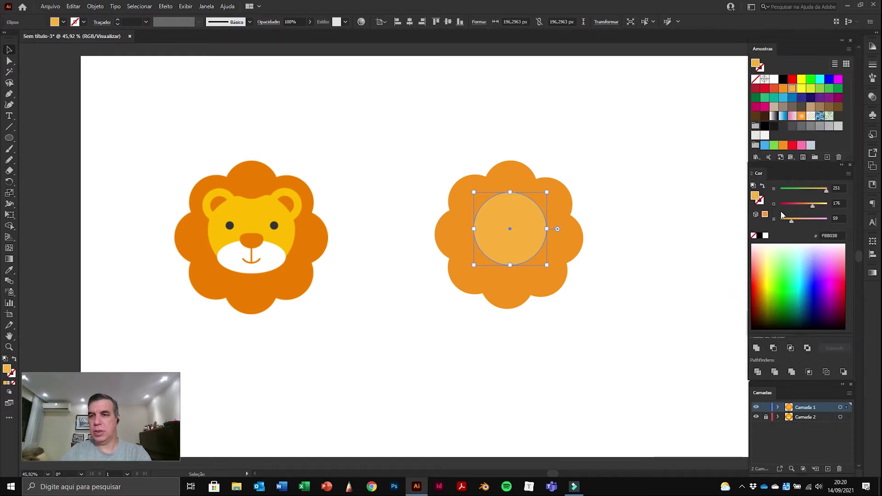
drag(778, 333, 785, 302)
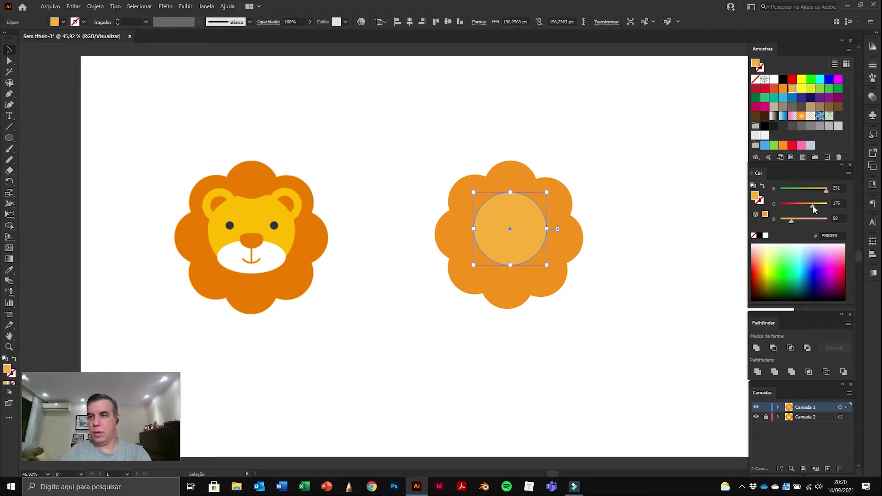
drag(813, 206, 820, 205)
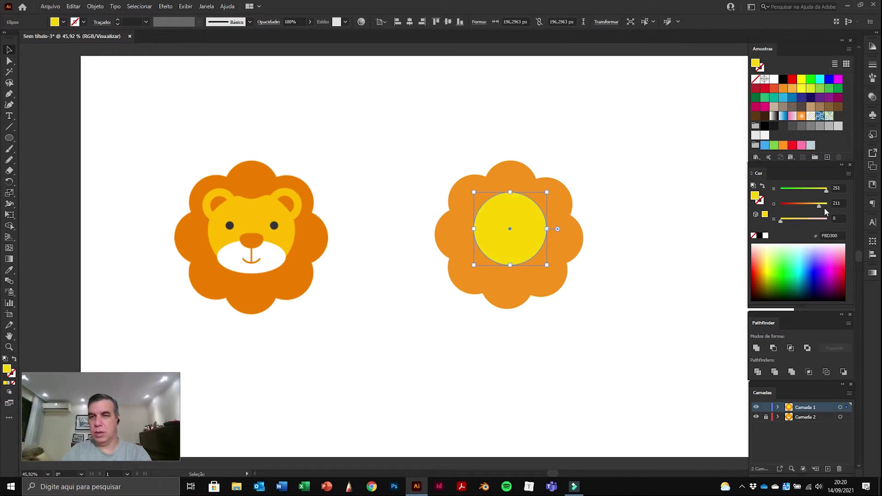
drag(818, 206, 819, 207)
Step: Deepen the mane's orange to F78D00 (G about 141), then select the yellow face circle
click(557, 203)
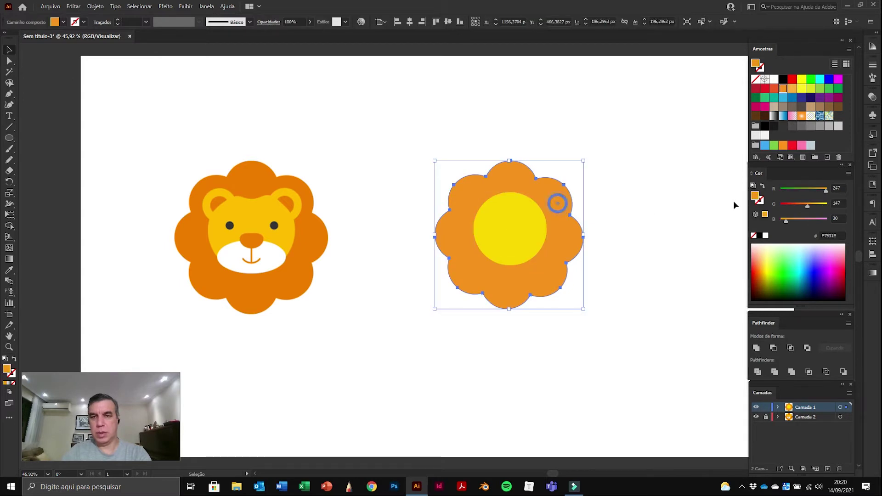
drag(808, 205, 804, 210)
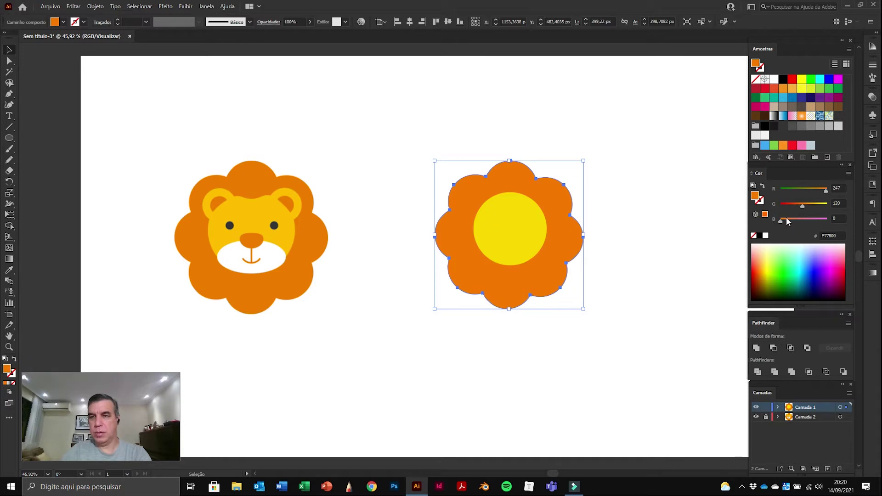
drag(802, 206, 805, 209)
click(639, 209)
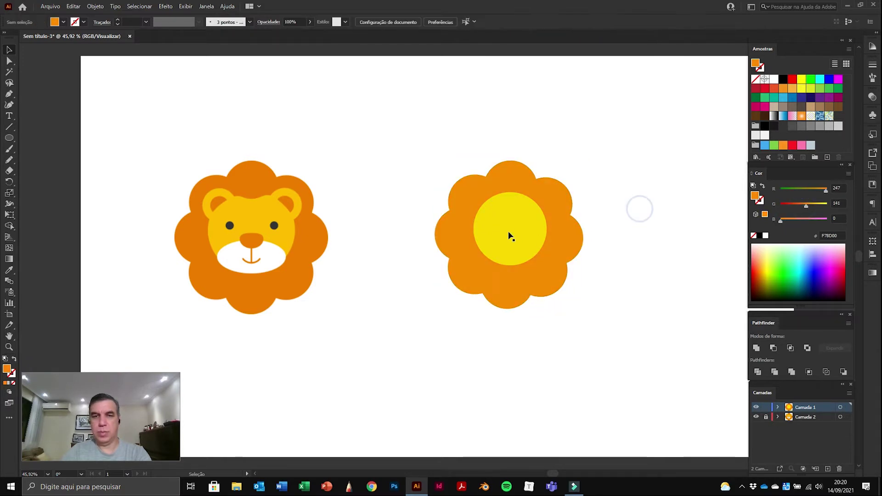
click(511, 237)
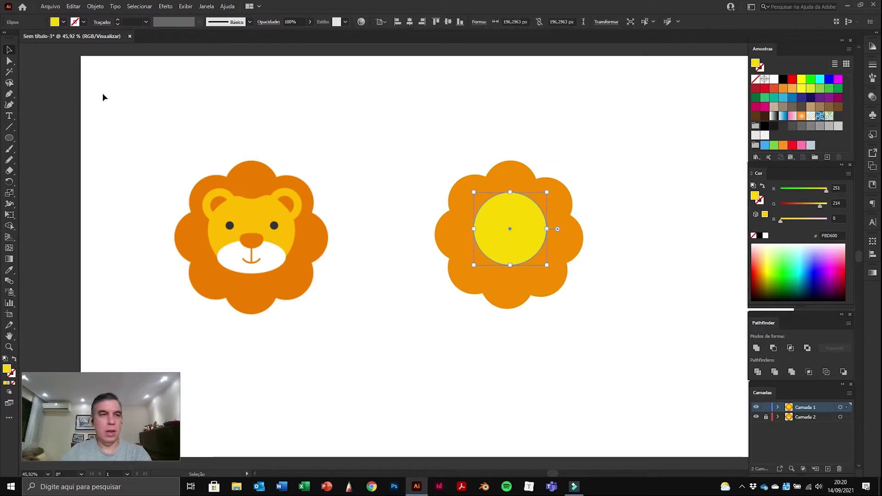
Step: Select the circle's top anchor with Direct Selection and nudge it slightly
click(9, 62)
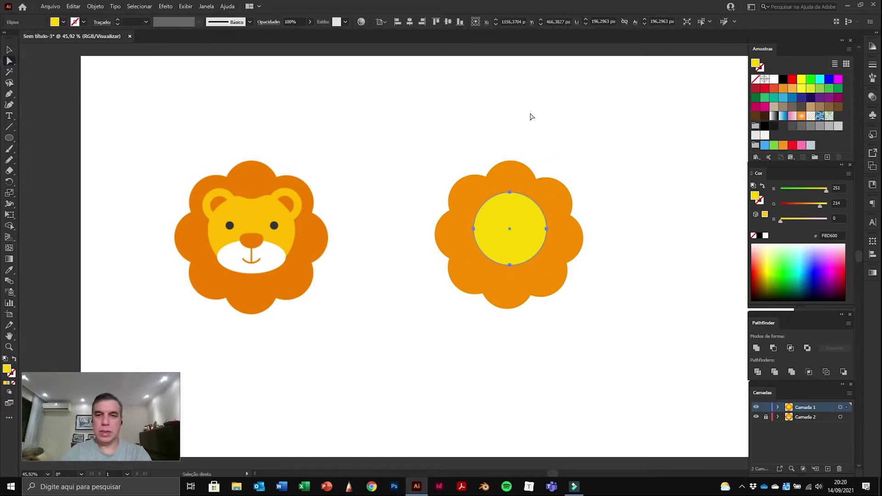
click(510, 192)
click(644, 121)
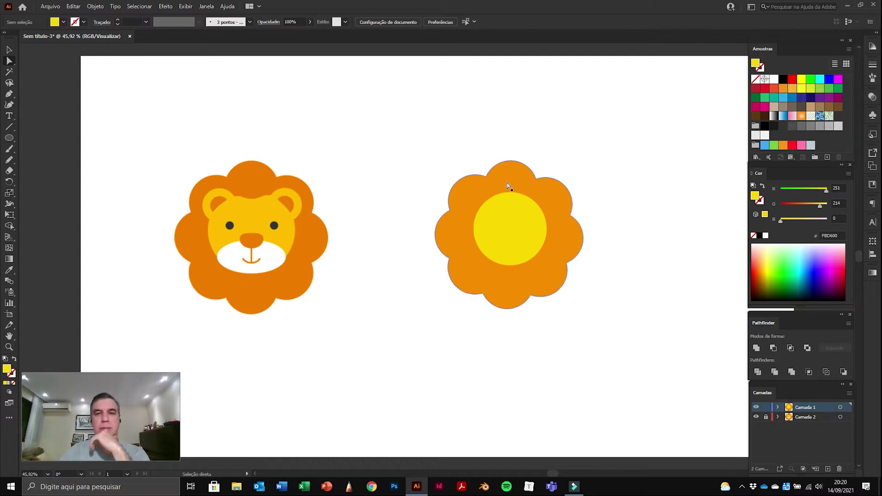
drag(509, 191, 510, 192)
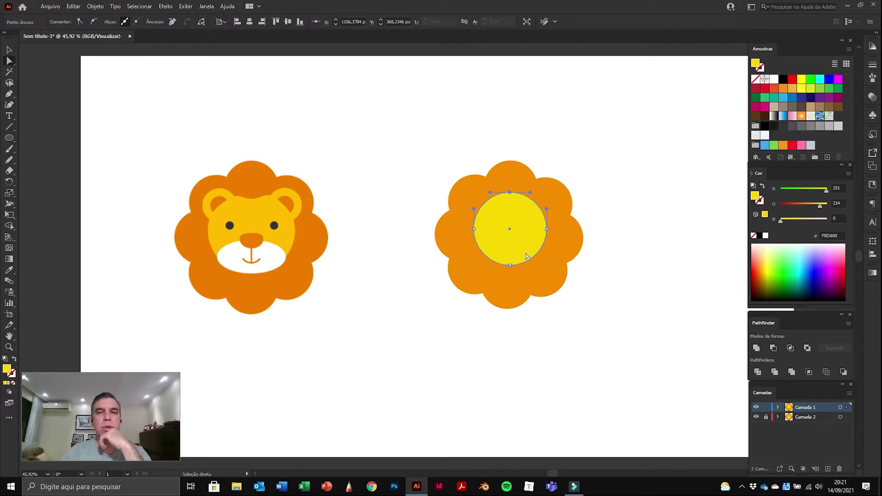
Step: Reselect the yellow circle, switching between the Selection and Direct Selection tools
click(9, 51)
click(378, 124)
click(506, 205)
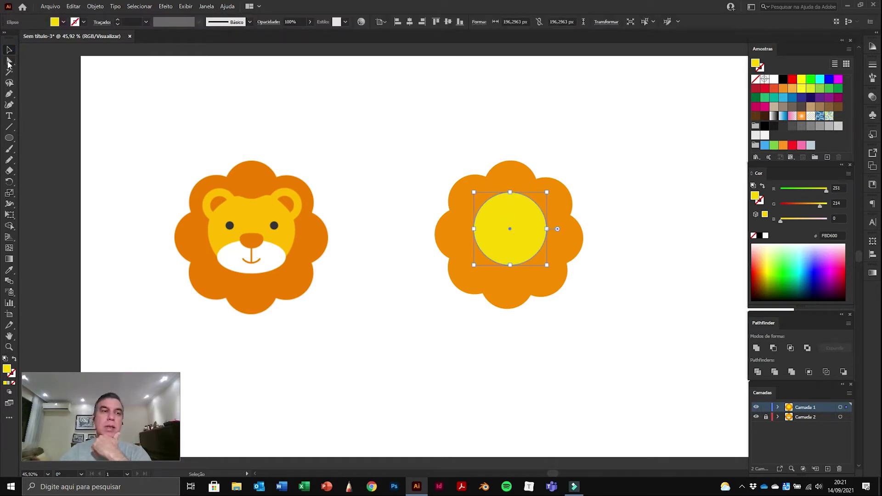
click(8, 64)
click(9, 50)
click(495, 205)
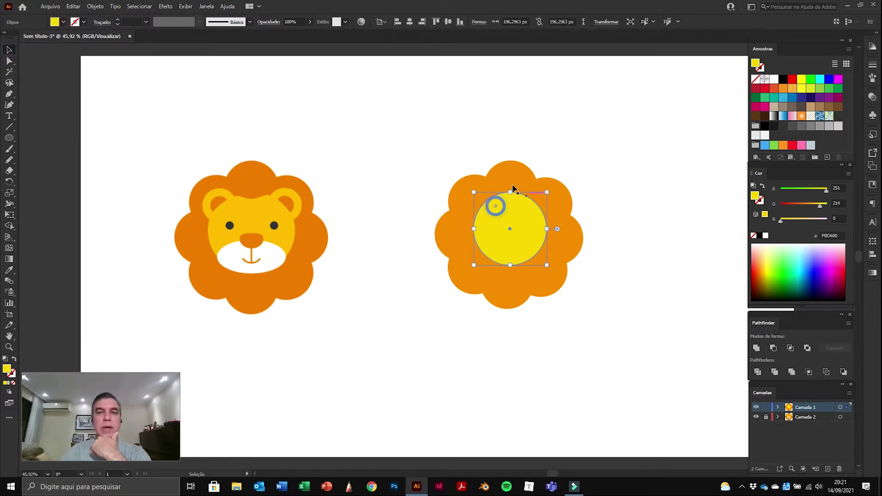
click(9, 64)
click(548, 150)
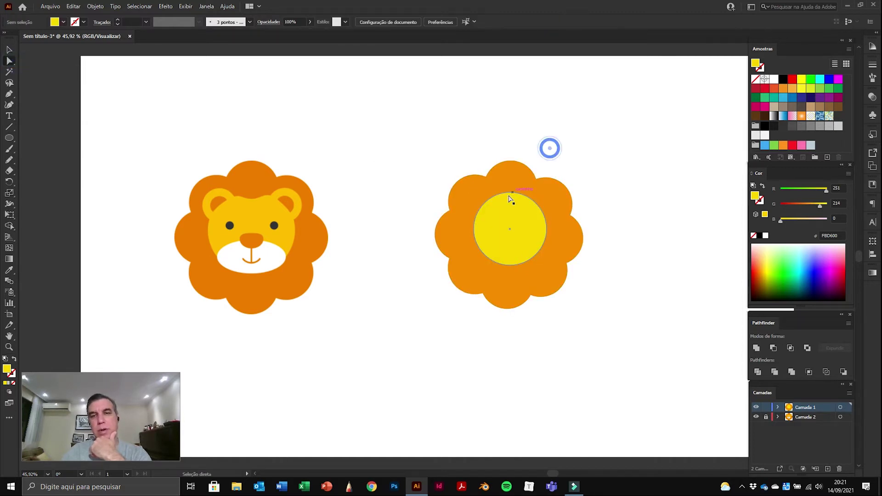
Step: Lower the top anchor to flatten the face, pull the bottom anchor slightly down
click(510, 193)
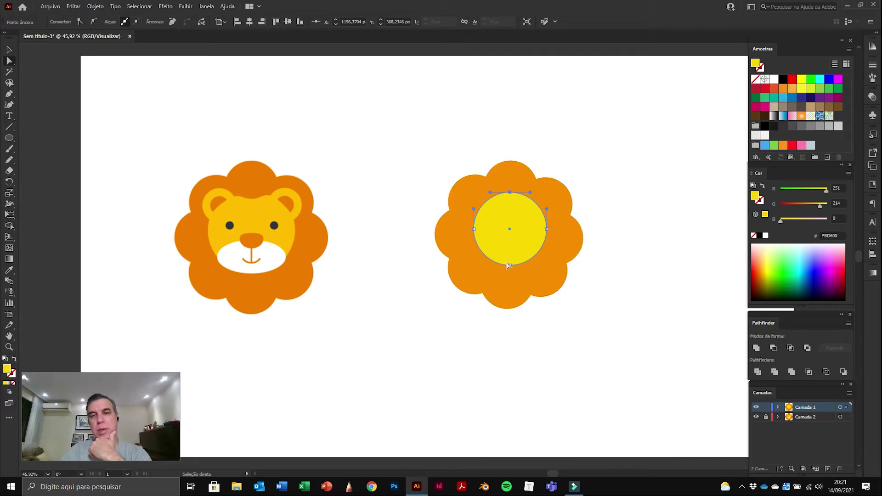
drag(510, 194, 511, 202)
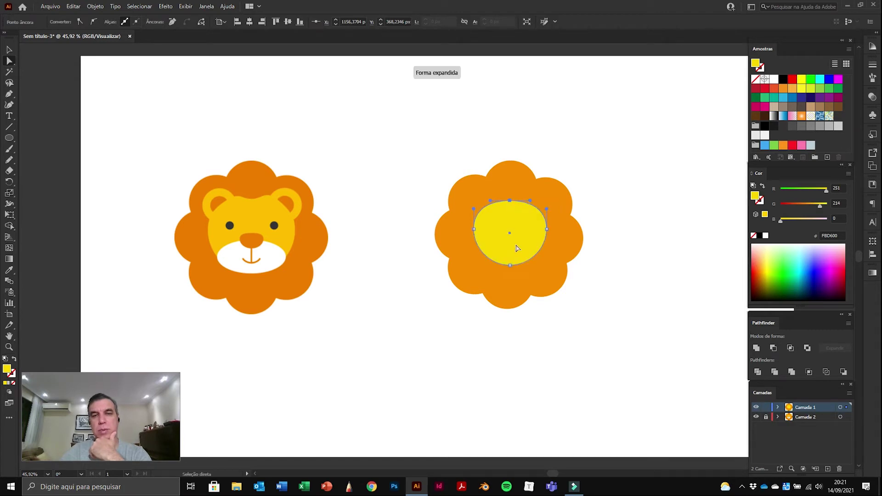
drag(510, 265, 509, 268)
click(512, 201)
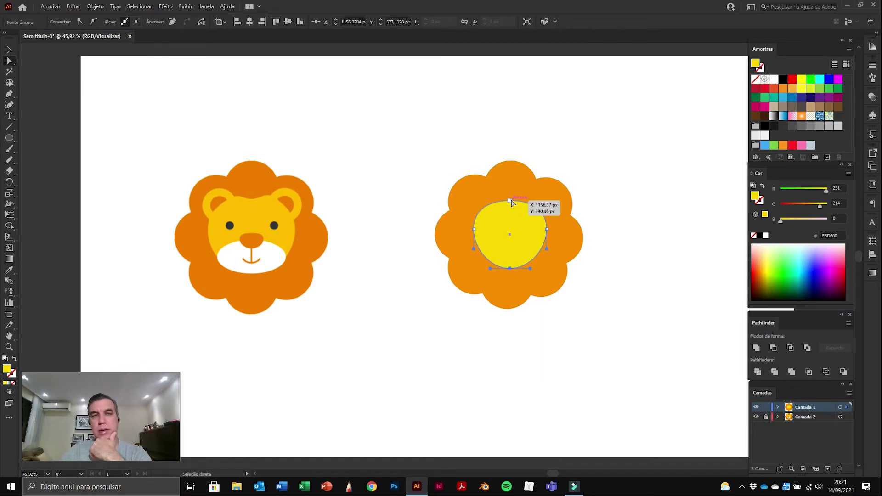
drag(511, 201, 512, 201)
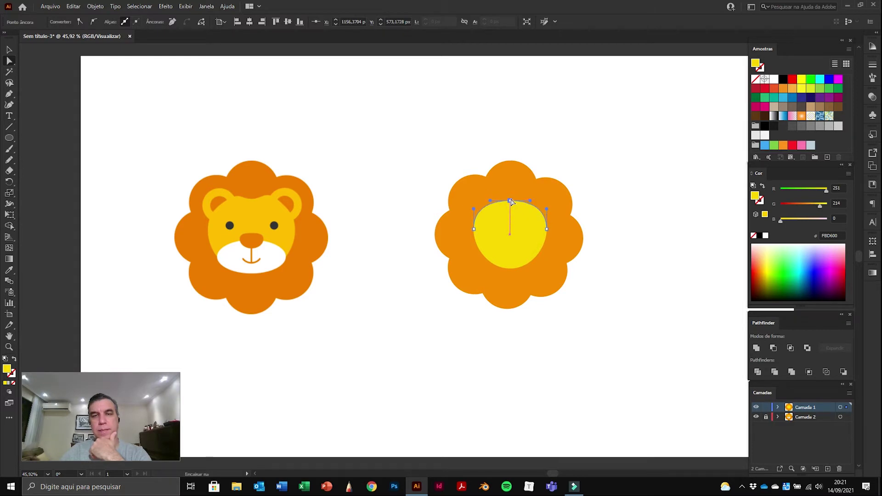
click(616, 146)
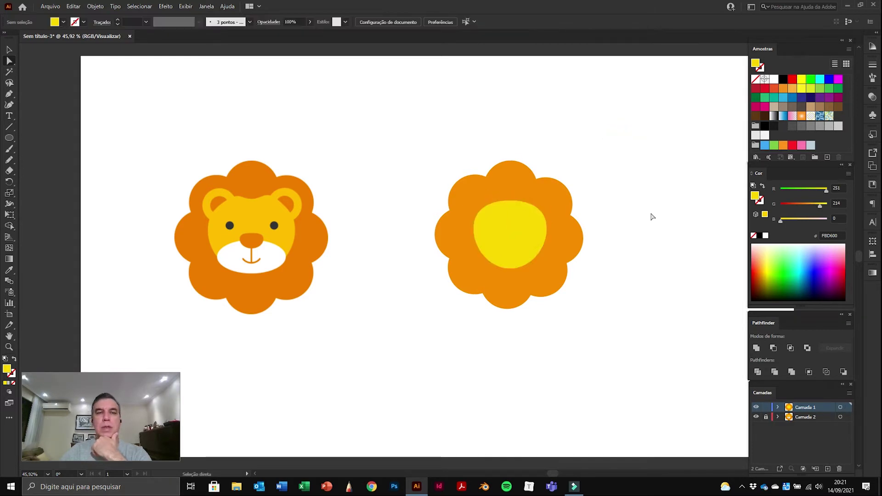
Step: Select all the yellow shape's anchors and move it slightly down
click(473, 229)
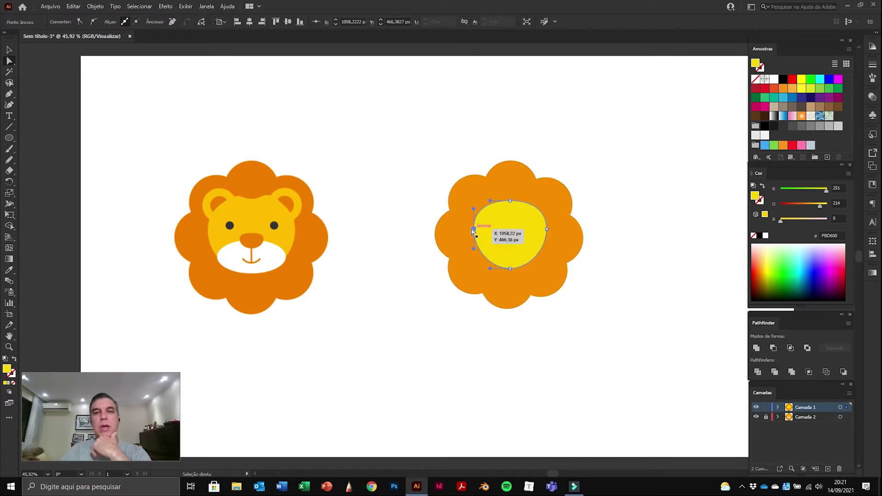
click(547, 229)
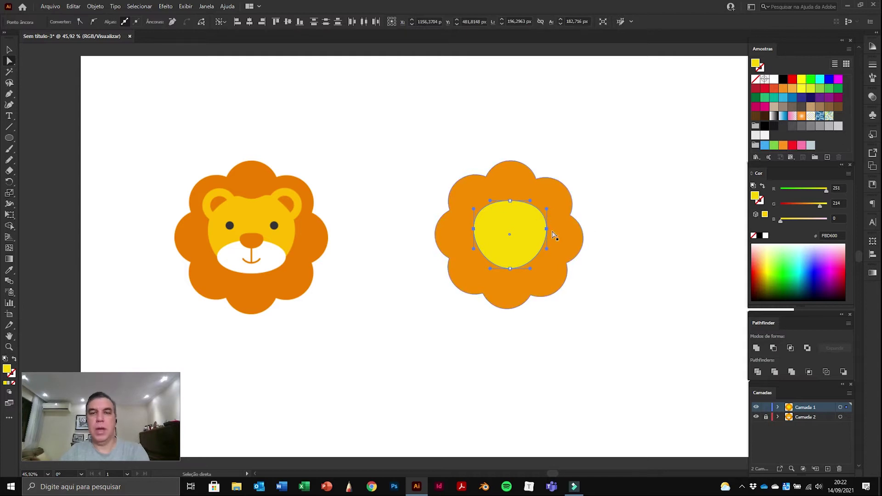
drag(546, 228, 546, 231)
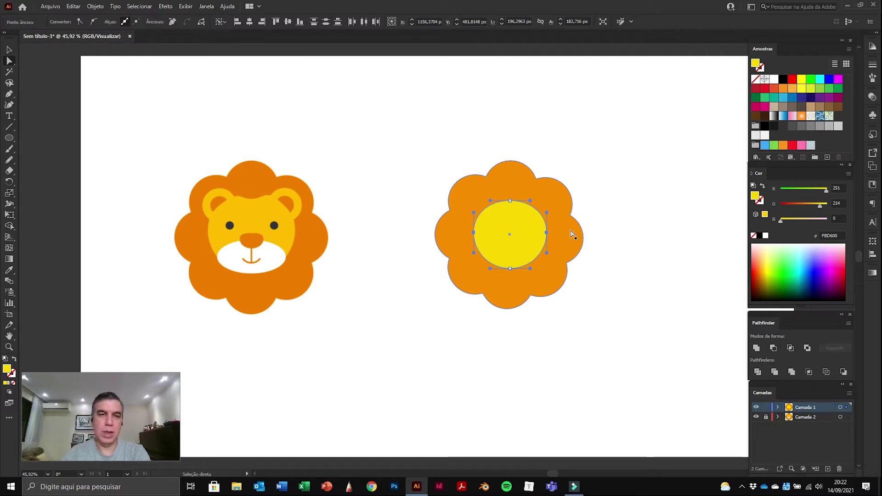
click(633, 139)
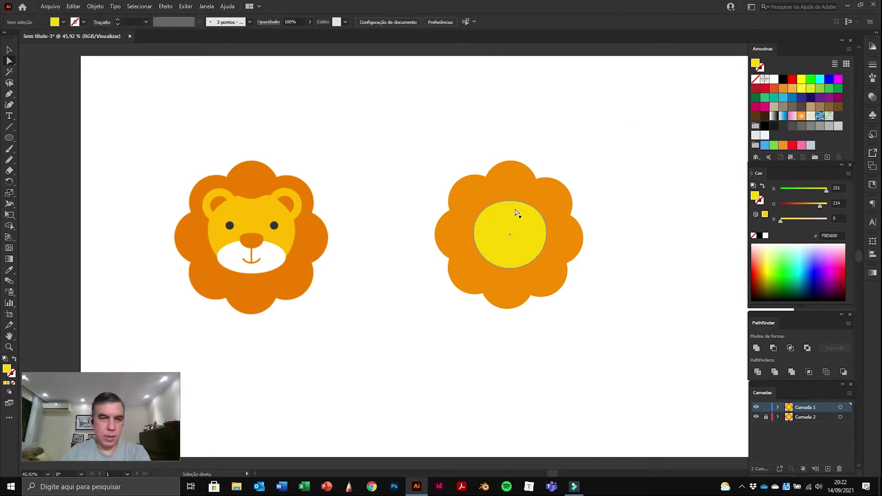
Step: Shift the yellow face shape slightly back up so it sits centred in the mane
click(510, 270)
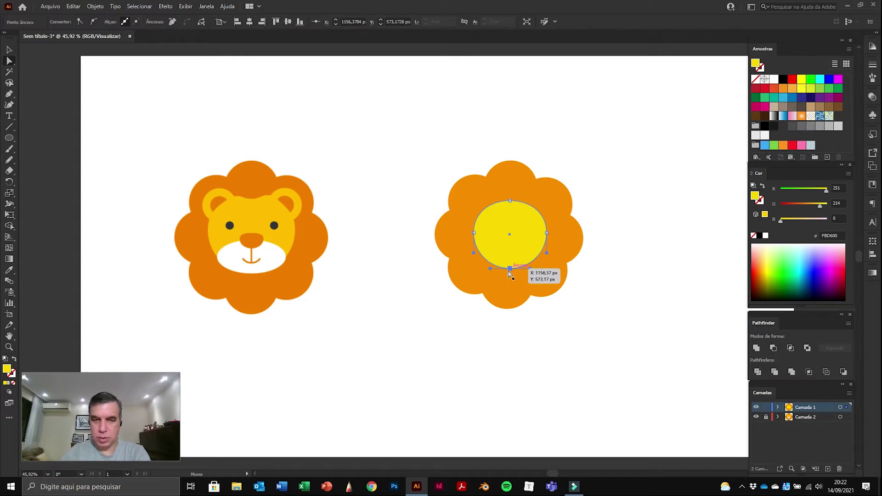
click(666, 188)
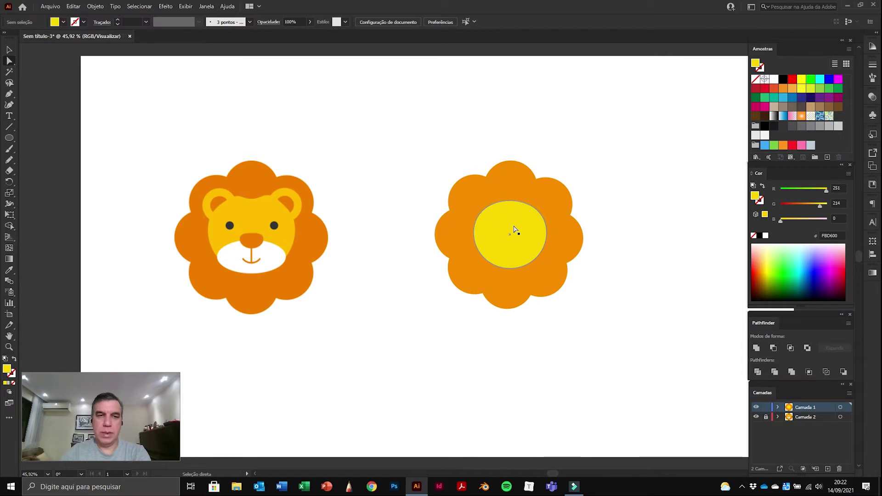
drag(516, 221, 516, 219)
click(630, 183)
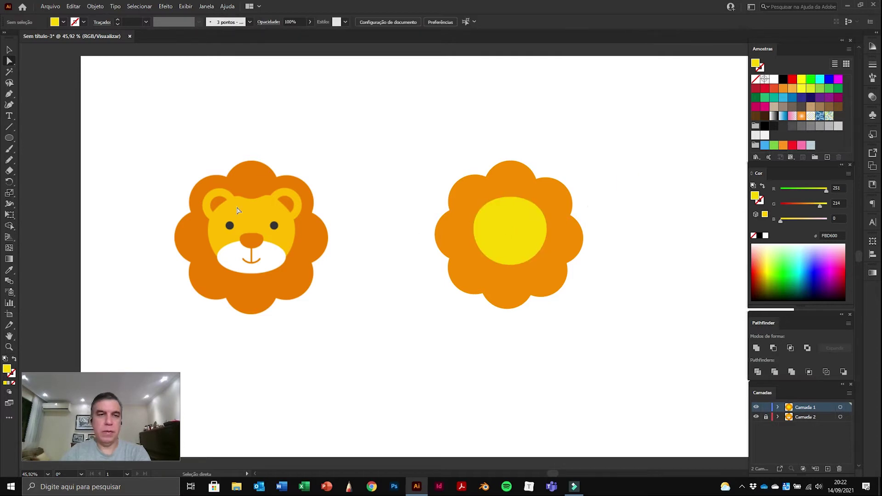
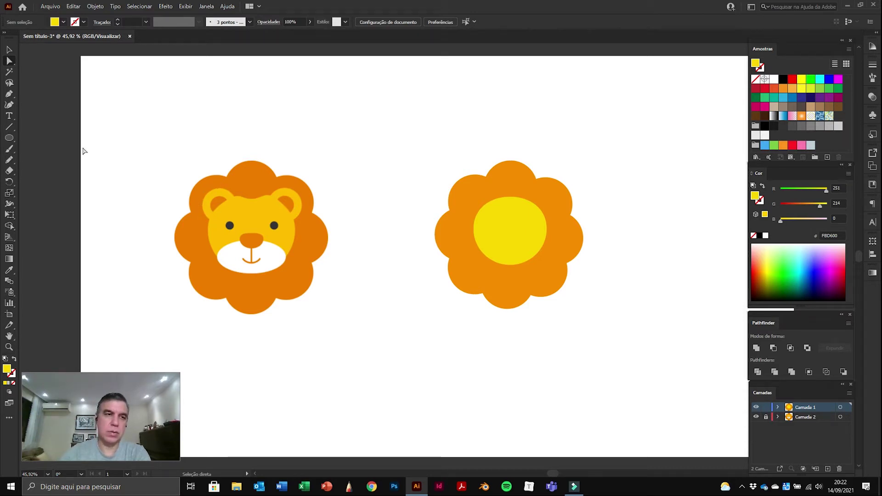
Step: Draw a small circle at the left edge of the right lion's face and nudge it slightly left
click(10, 139)
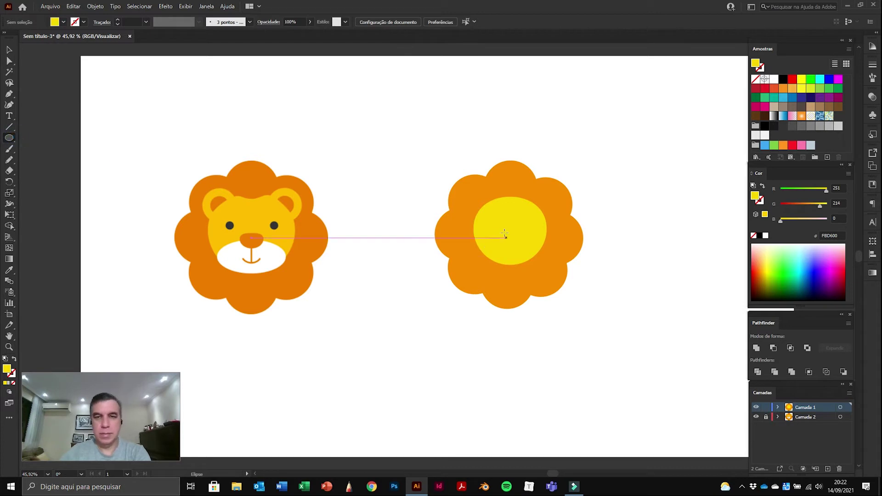
mouse_move(443, 225)
mouse_down()
mouse_move(483, 256)
mouse_move(481, 265)
mouse_move(462, 240)
mouse_move(476, 252)
mouse_up()
click(11, 49)
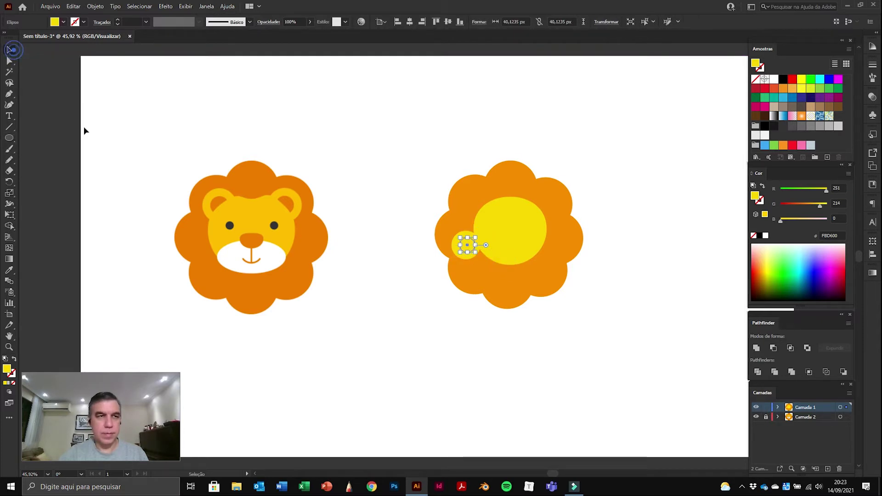
drag(469, 245, 465, 243)
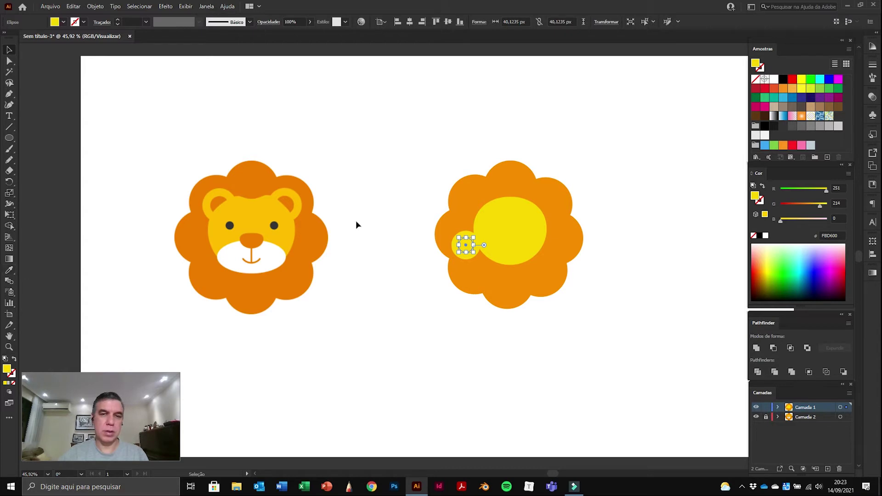
Step: Fill the small circle with the mane's orange using the Eyedropper
click(465, 246)
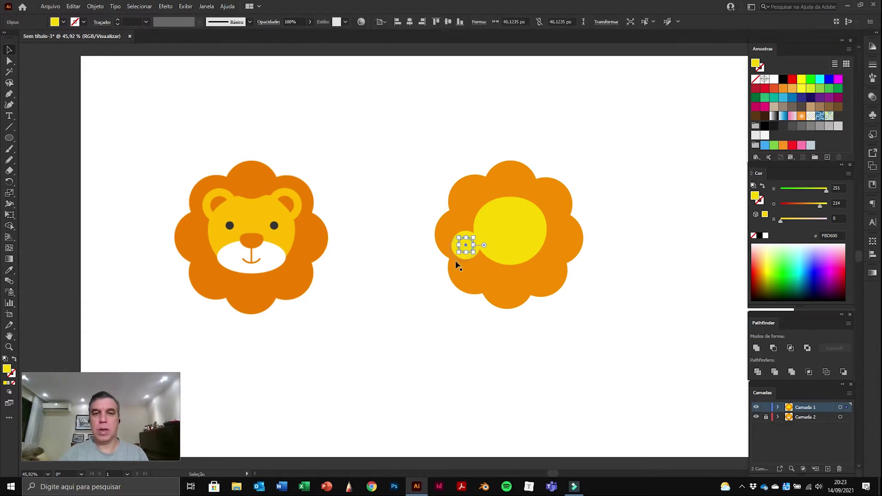
click(9, 271)
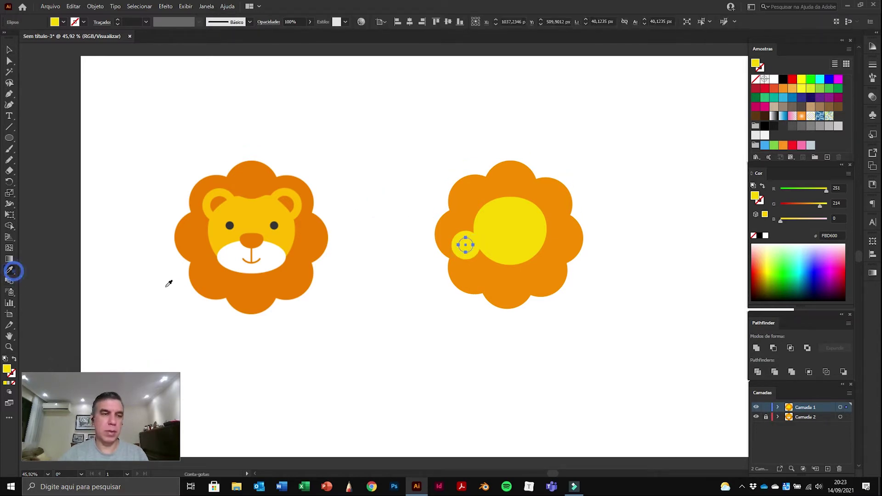
click(472, 192)
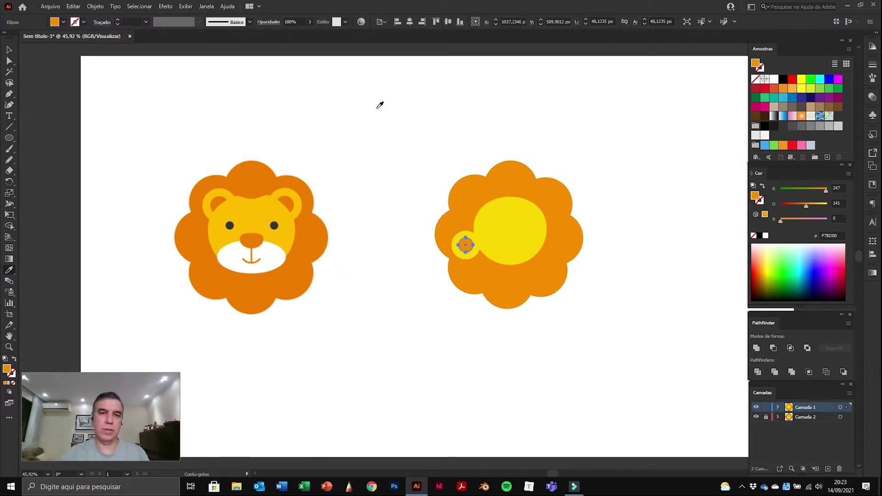
key(v)
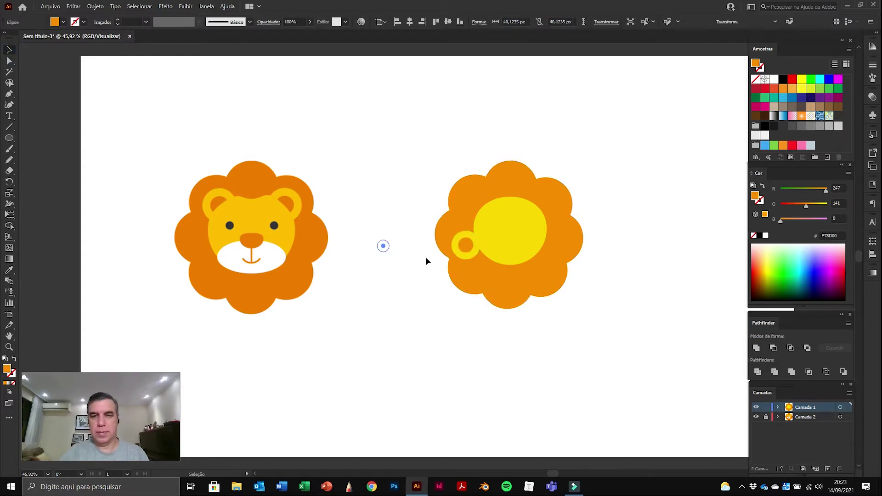
Step: Shift-select both ear circles and enlarge them by dragging a corner handle
click(390, 253)
click(467, 250)
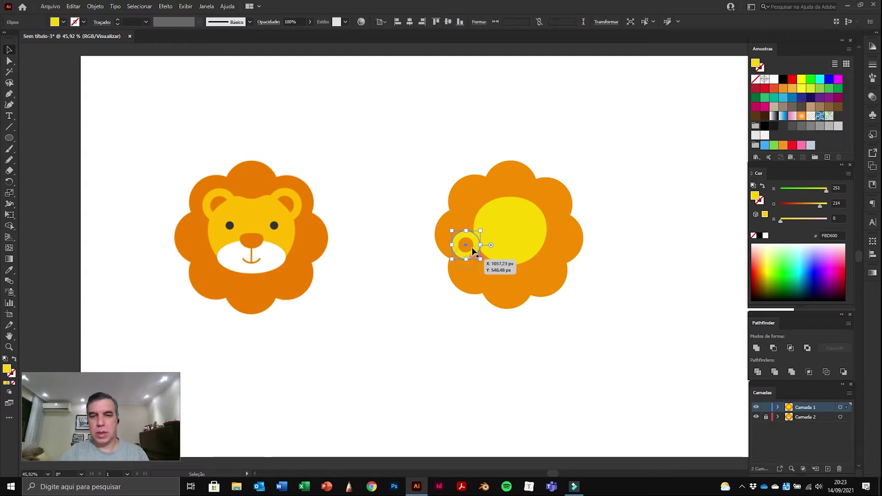
key(shift)
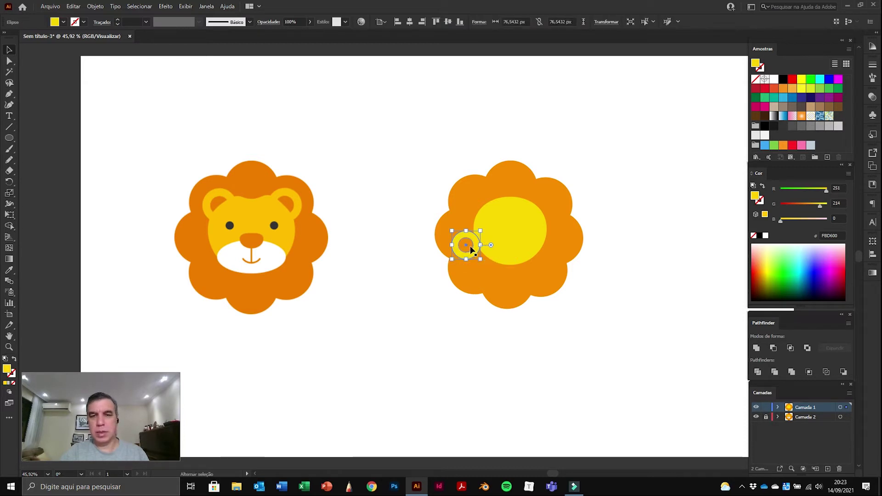
shift+click(465, 273)
drag(451, 259, 488, 214)
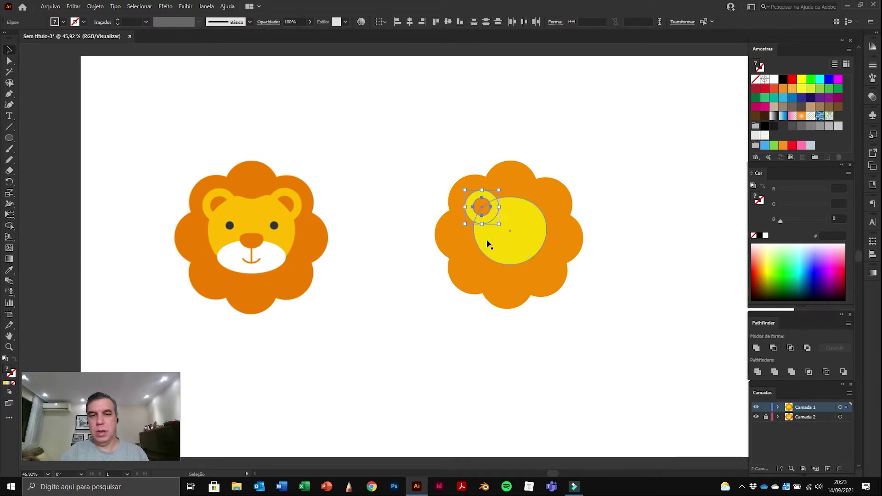
Step: Undo the last change and select the right lion's yellow face circle
click(619, 134)
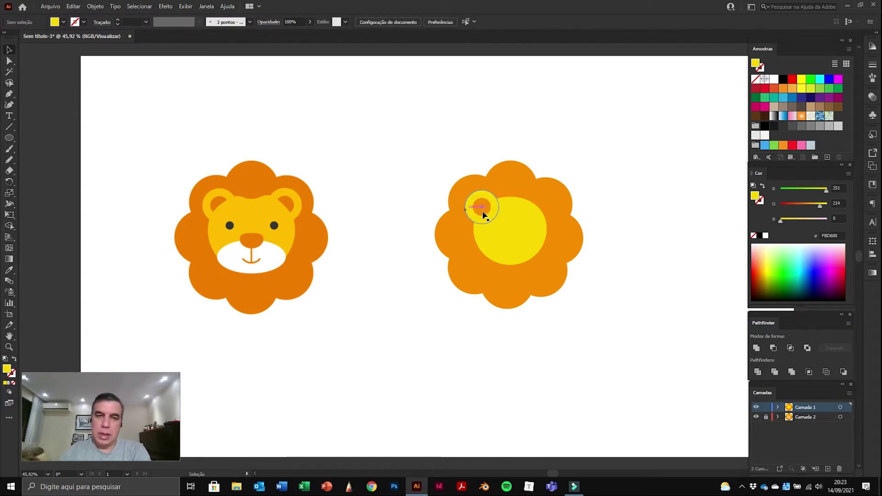
key(ctrl+z)
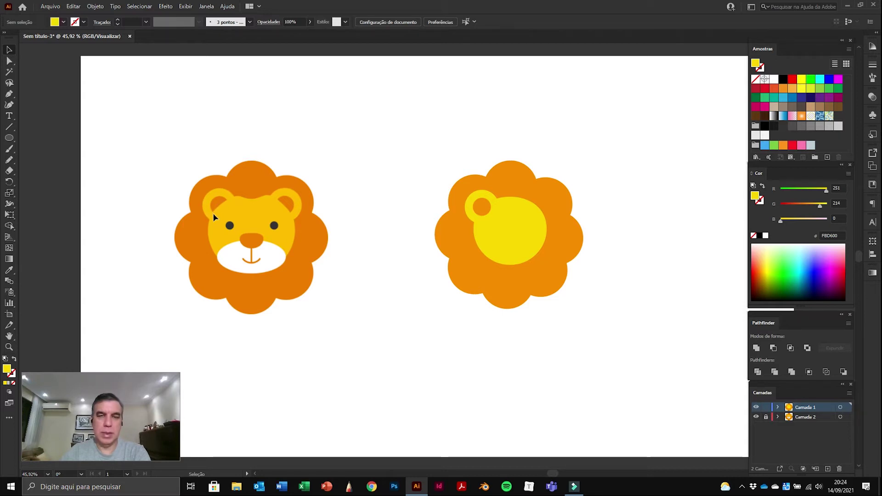
click(506, 211)
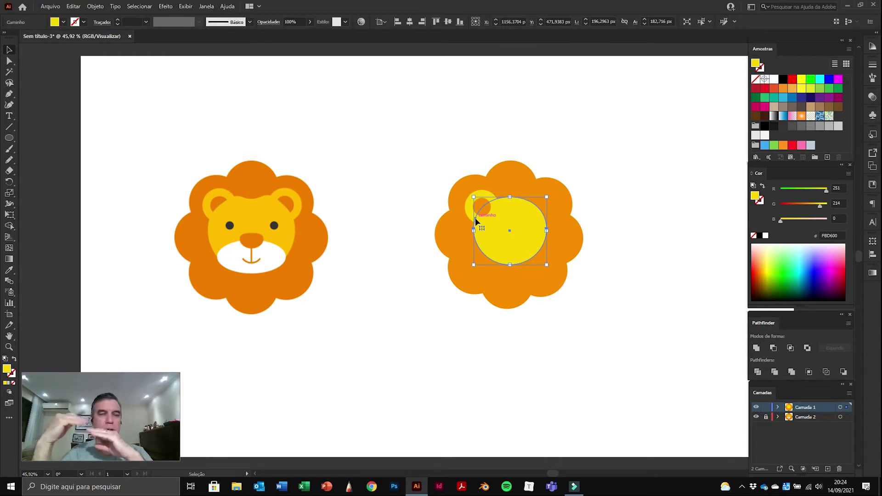
click(9, 138)
drag(352, 293, 406, 348)
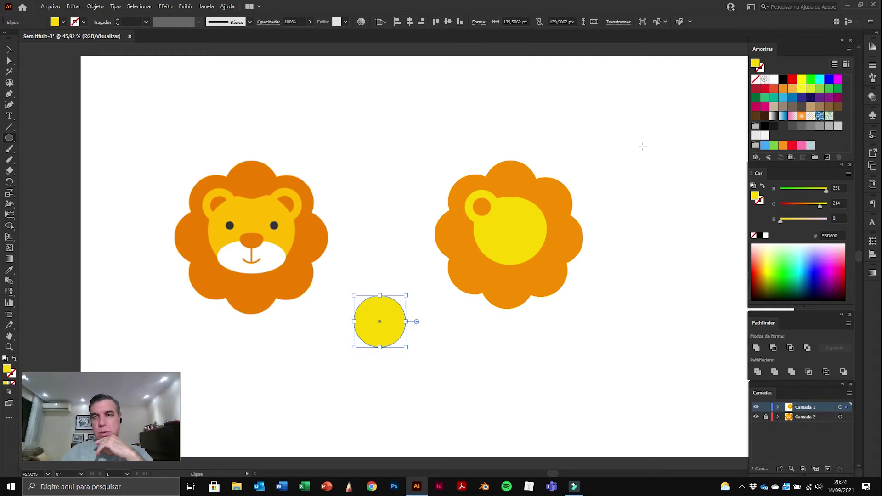
click(9, 50)
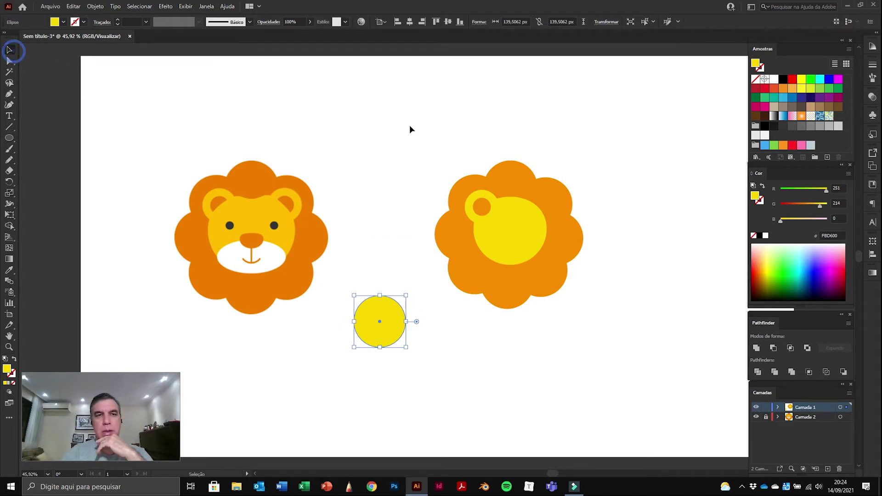
click(410, 124)
click(792, 79)
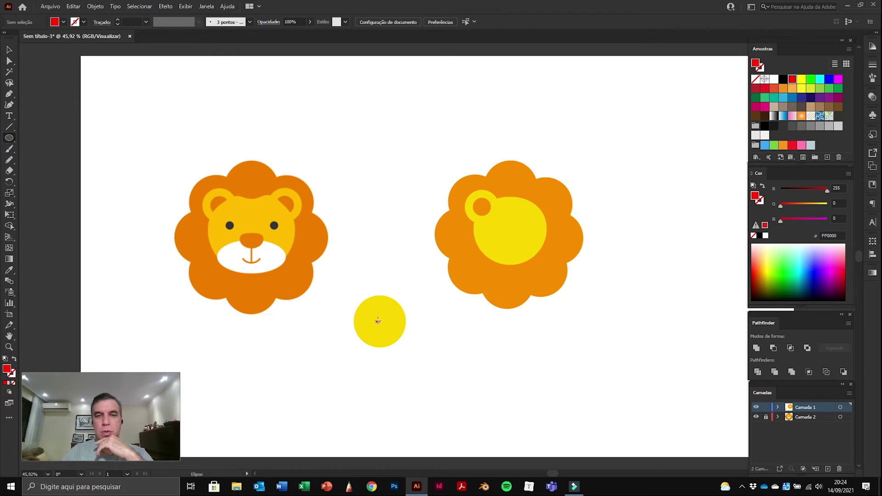
drag(378, 321, 432, 375)
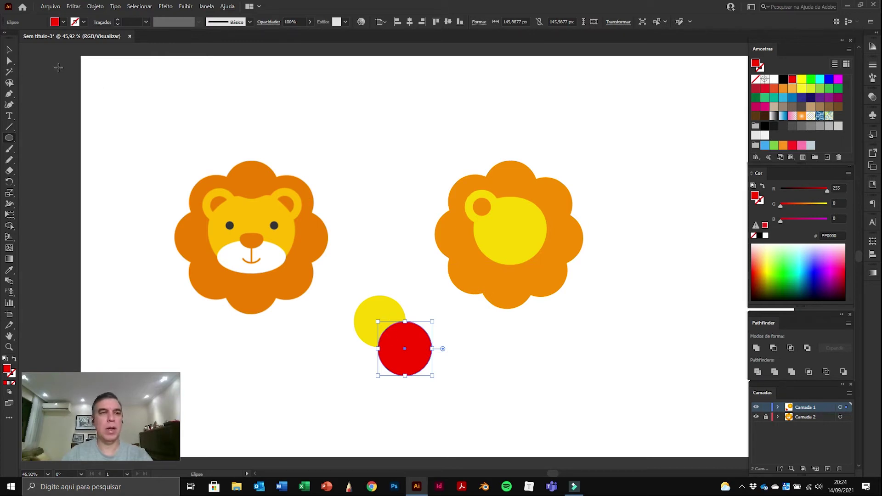
click(10, 50)
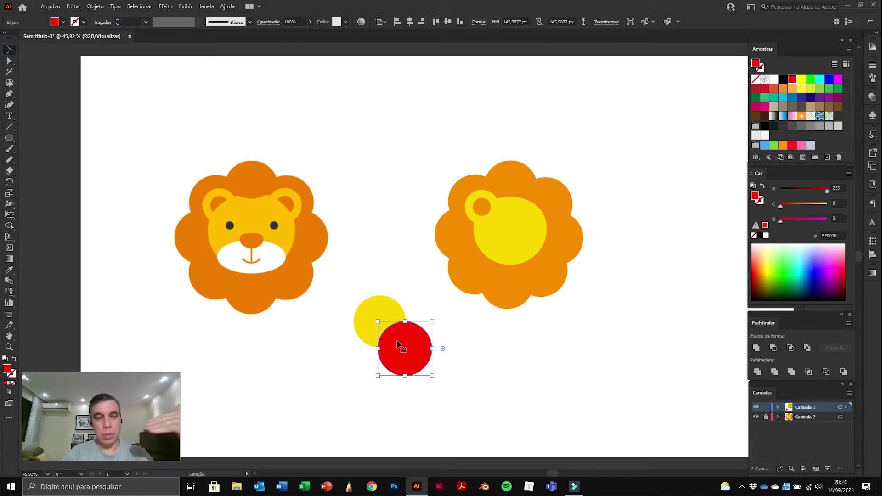
click(418, 298)
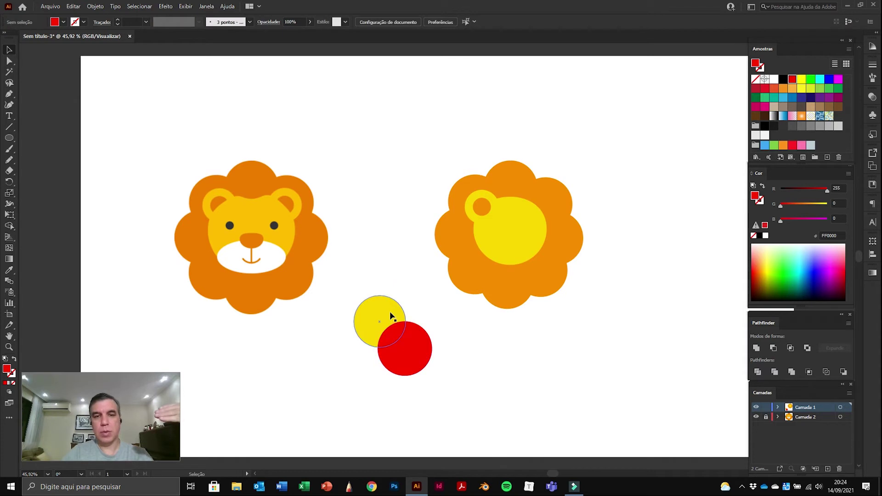
click(385, 317)
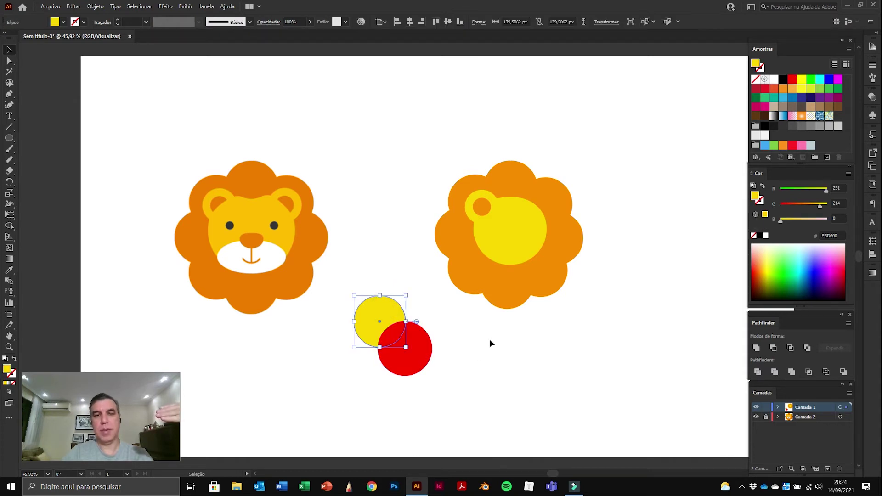
right_click(384, 310)
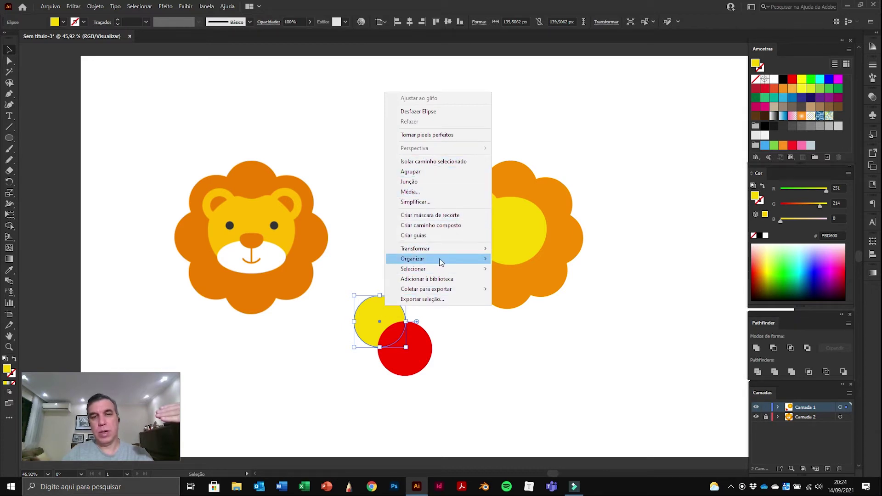
mouse_move(441, 258)
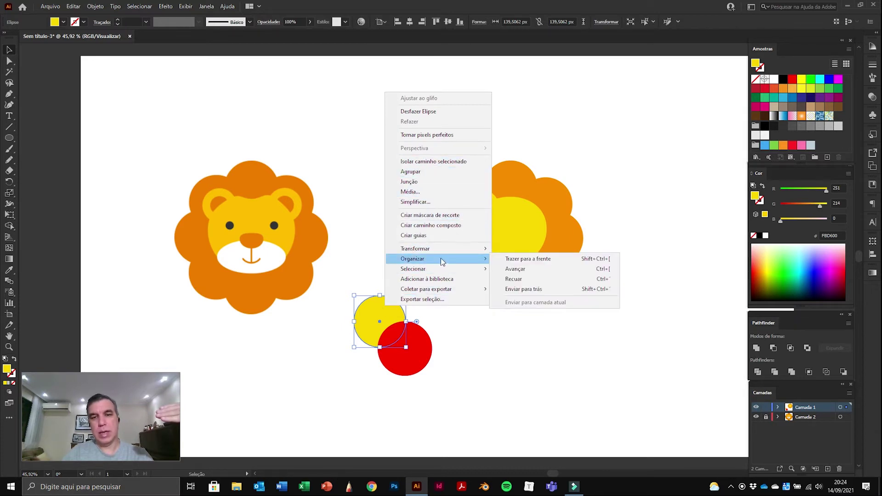
click(540, 258)
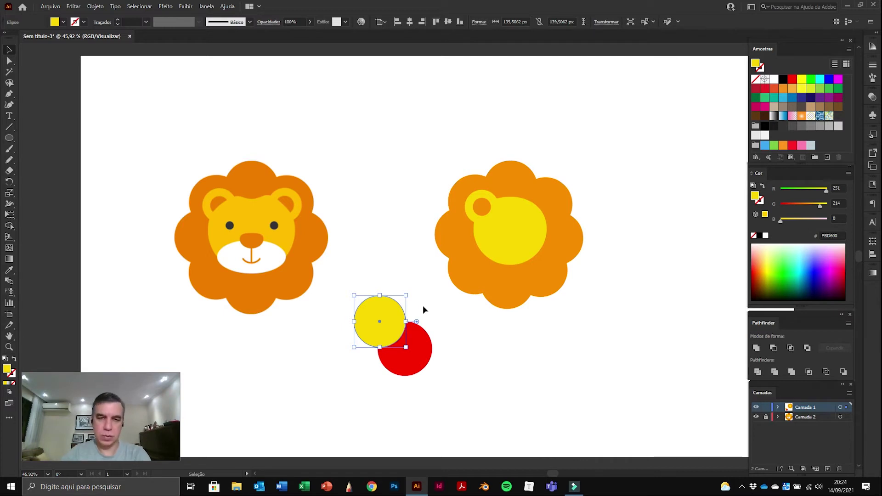
shift+click(412, 333)
key(Delete)
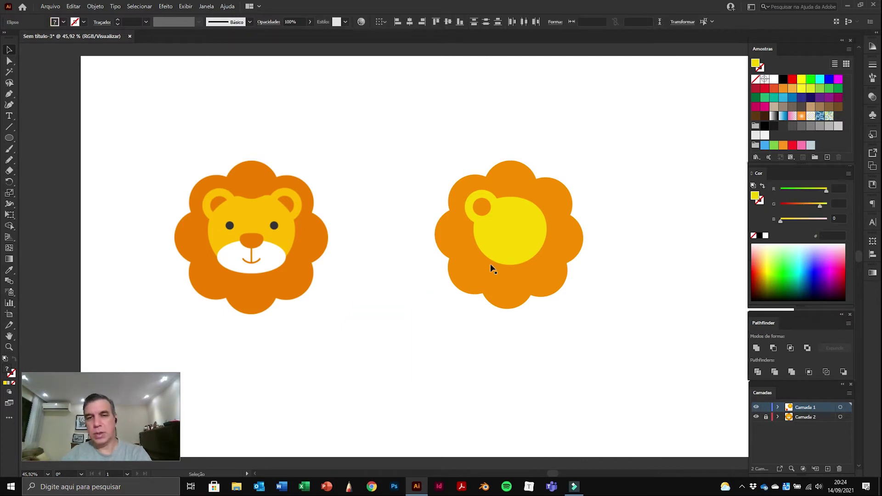
Step: Bring the right lion's face circle to the front from its context menu
click(512, 243)
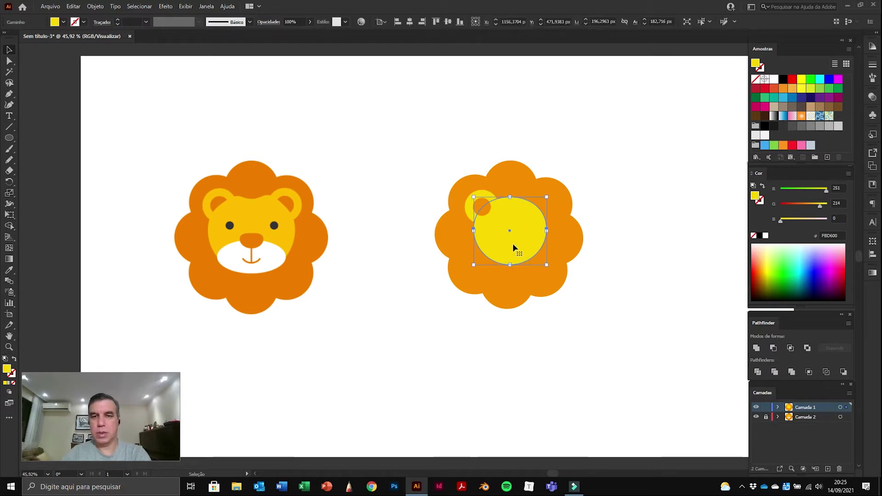
right_click(513, 244)
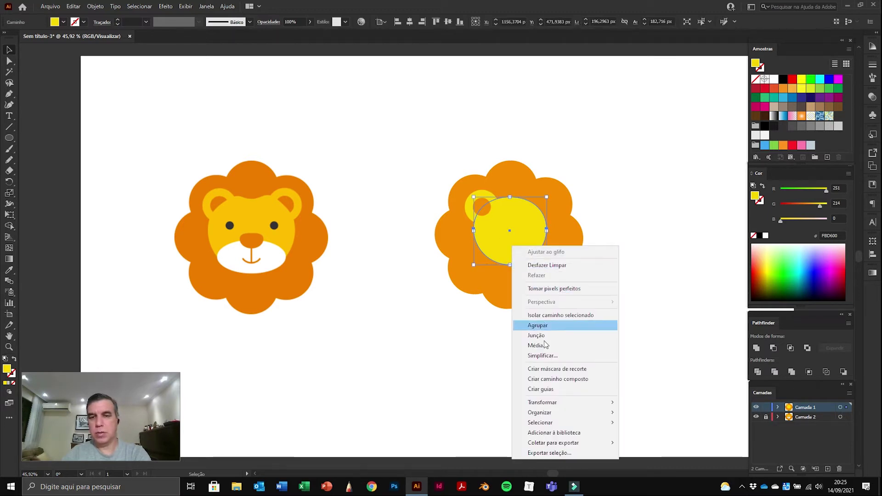
mouse_move(542, 413)
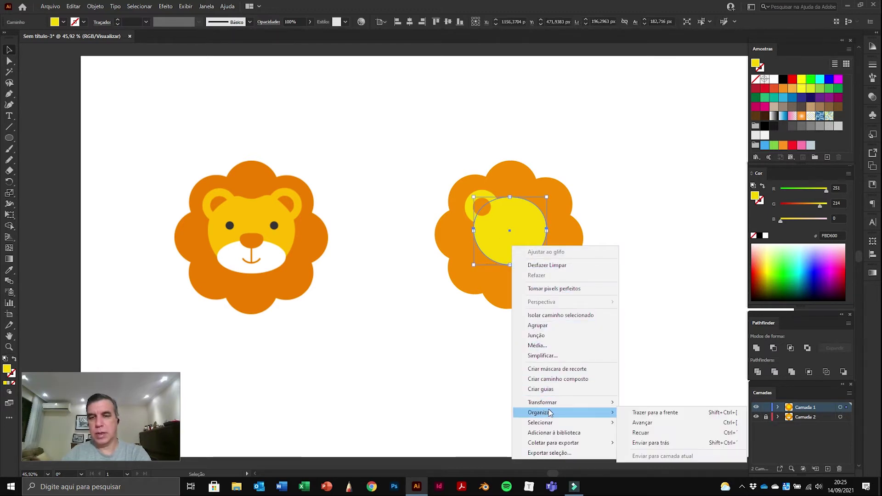
click(671, 413)
click(662, 275)
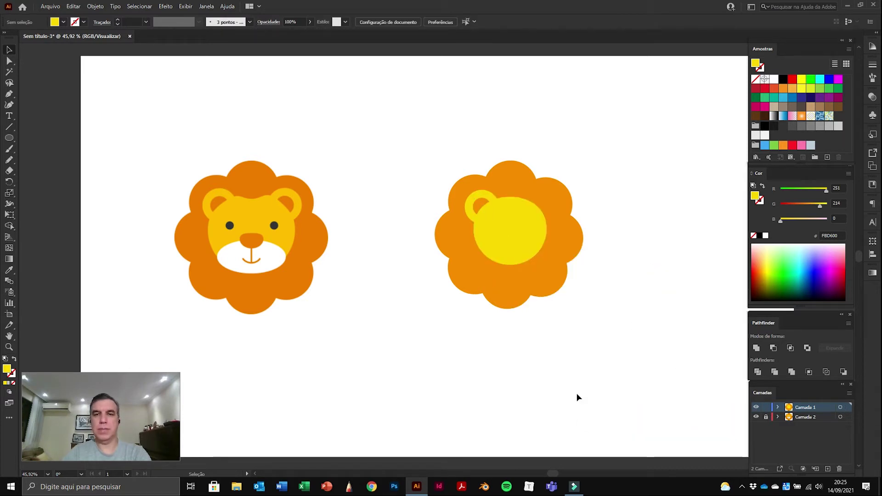
Step: Duplicate the second lion's left ear across to the upper right of its head
double_click(481, 200)
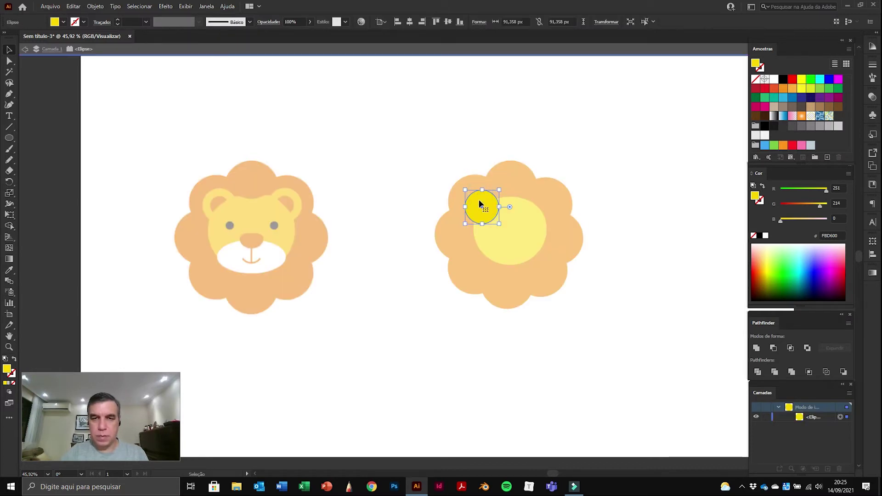
click(25, 48)
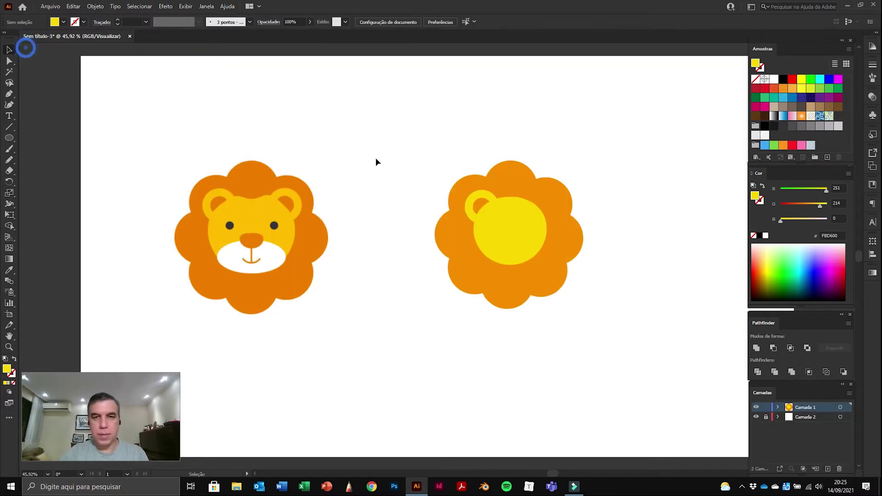
click(480, 202)
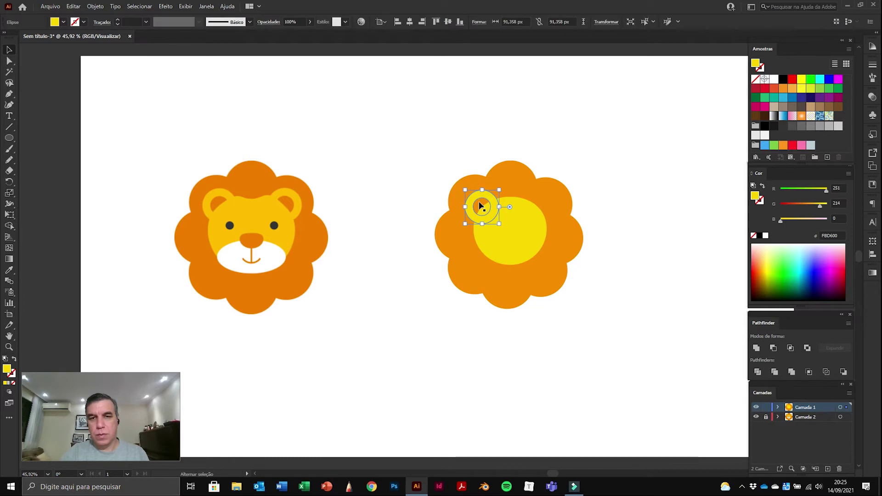
drag(480, 206, 535, 207)
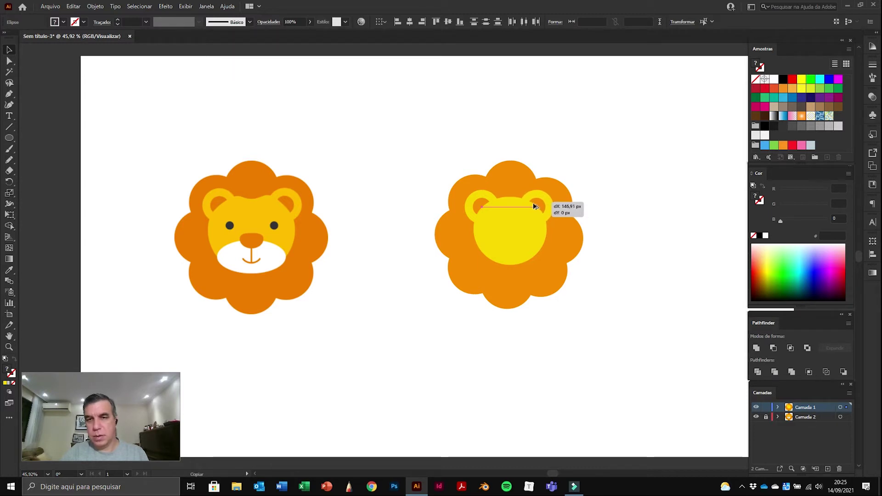
drag(535, 207, 537, 207)
click(617, 150)
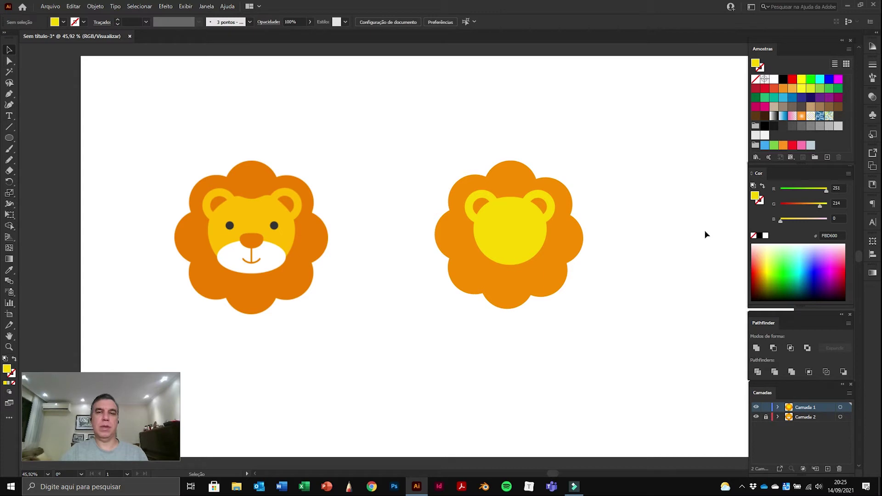
Step: Pull the face circle's top-left and top-right path segments slightly inward with Direct Selection
click(9, 60)
click(481, 207)
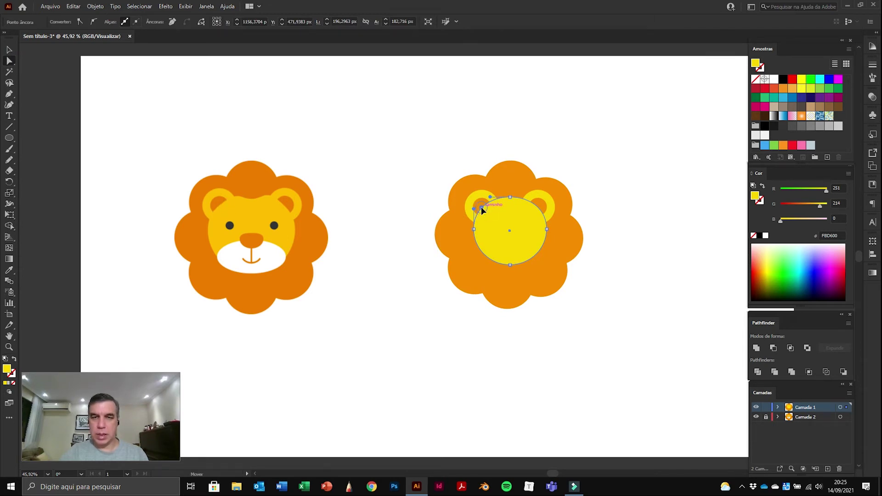
drag(482, 208, 483, 209)
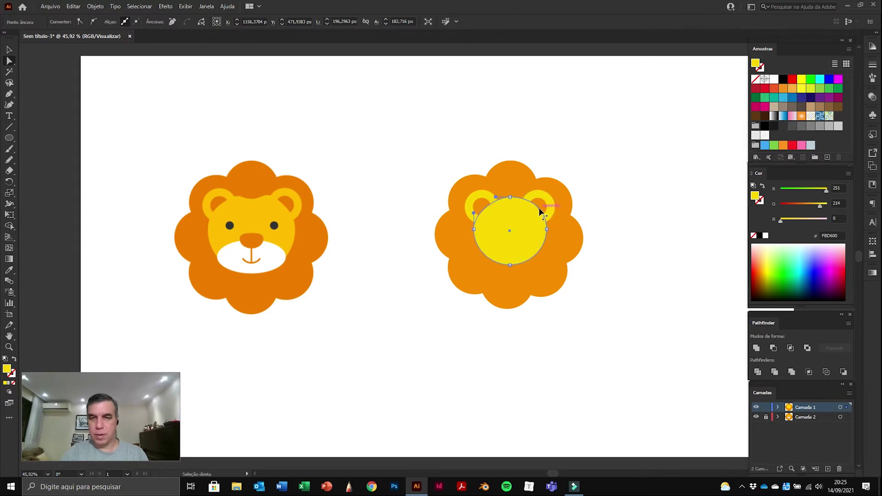
drag(538, 207, 535, 209)
click(637, 216)
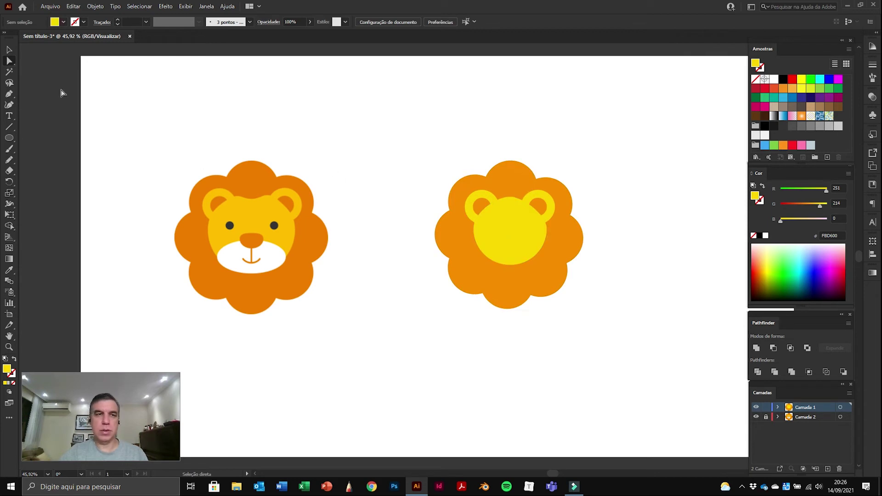
Step: Send both ears backward behind the face and nudge them slightly down
click(9, 50)
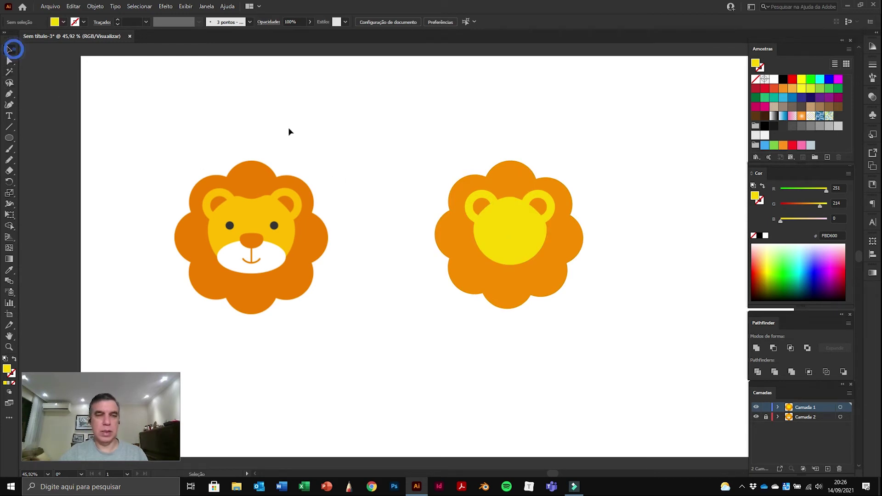
click(479, 197)
shift+click(480, 200)
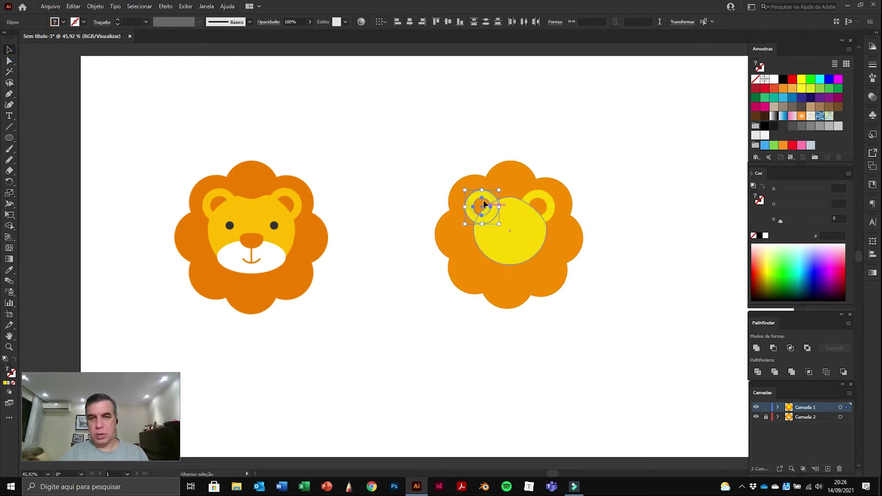
shift+click(540, 197)
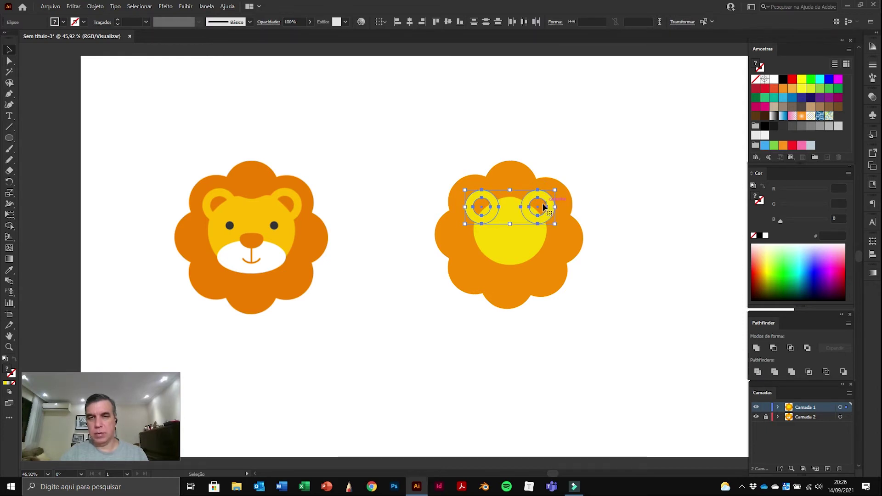
key(ctrl+bracketleft)
drag(543, 205, 543, 208)
click(637, 177)
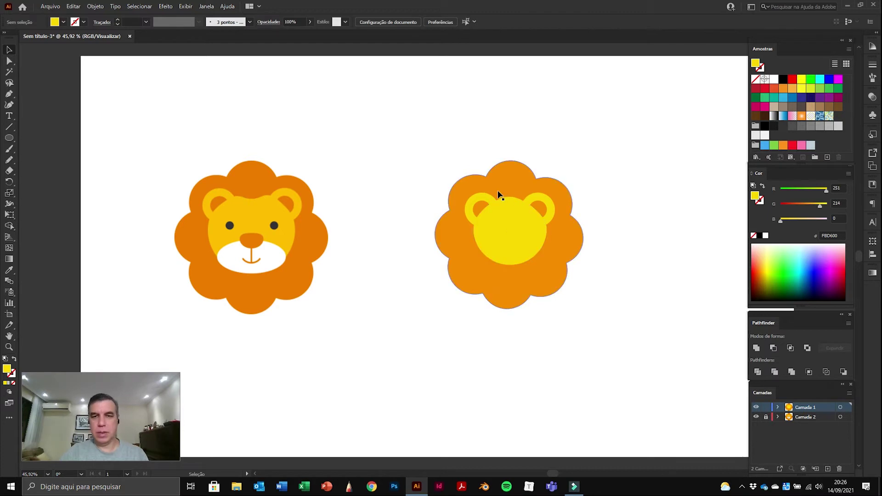
Step: Move the left ear lower and left, and the right ear lower and right
click(479, 206)
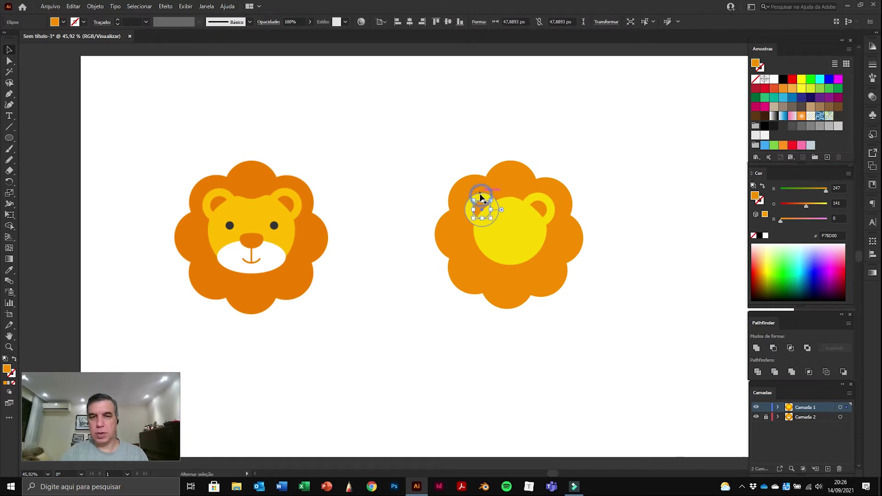
shift+click(479, 198)
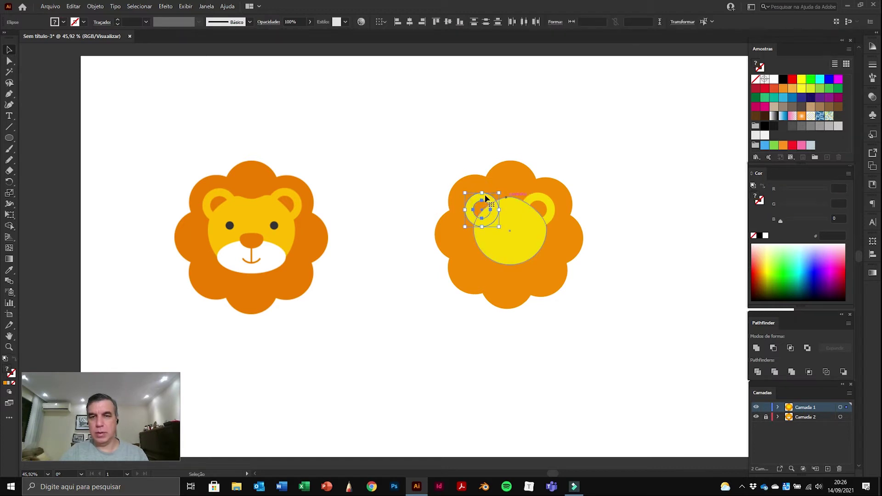
drag(478, 195, 473, 197)
click(543, 208)
shift+click(543, 209)
drag(545, 211, 547, 215)
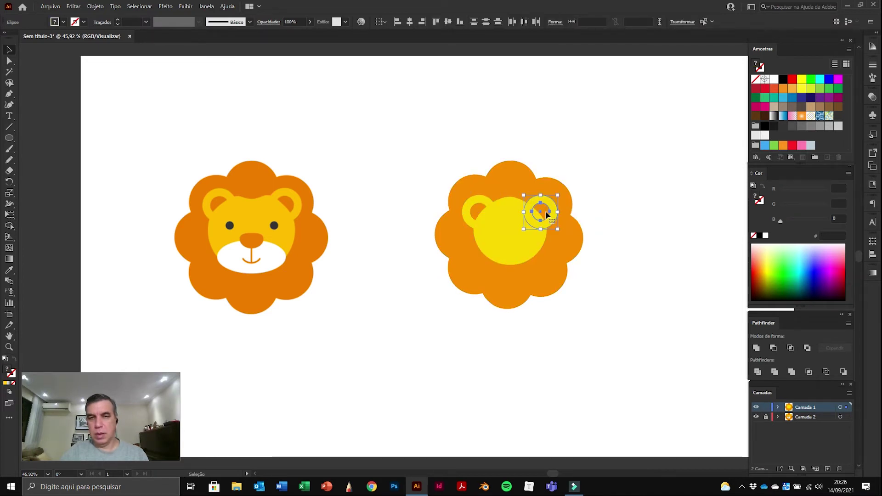
click(622, 176)
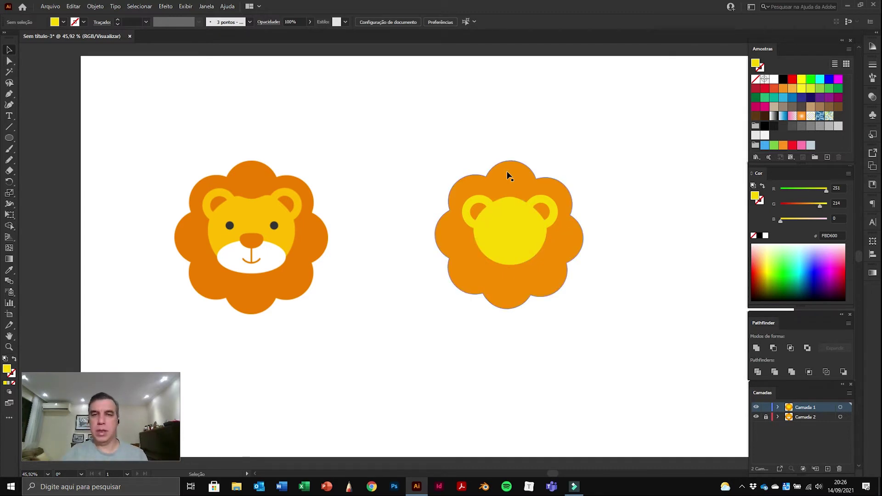
Step: Darken the mane to #F77900 and eyedrop that orange onto both inner ear circles
click(577, 184)
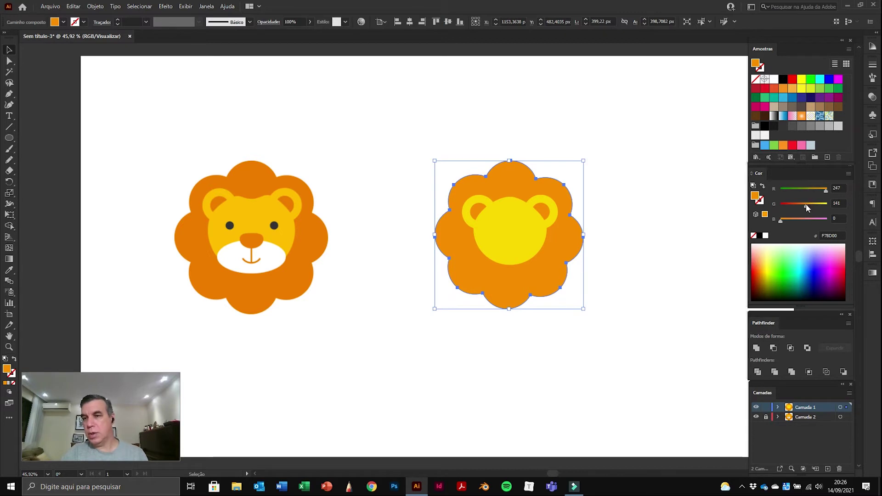
drag(803, 205, 803, 208)
click(633, 176)
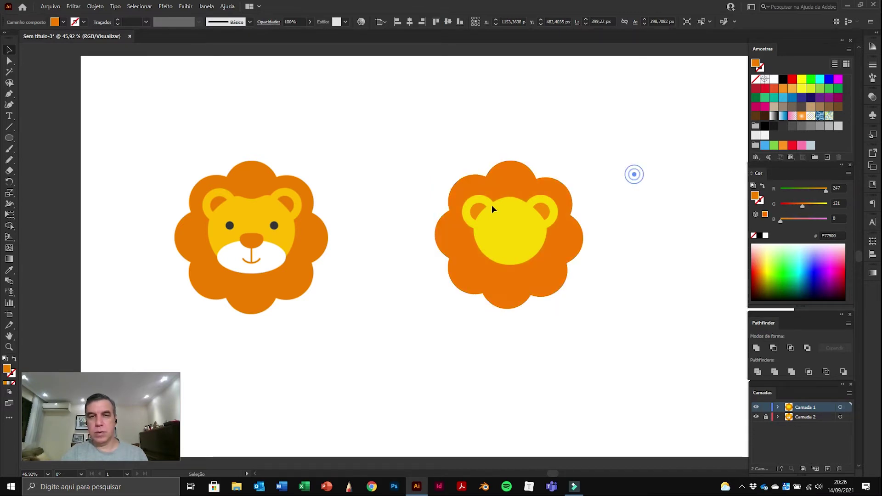
click(478, 211)
shift+click(542, 214)
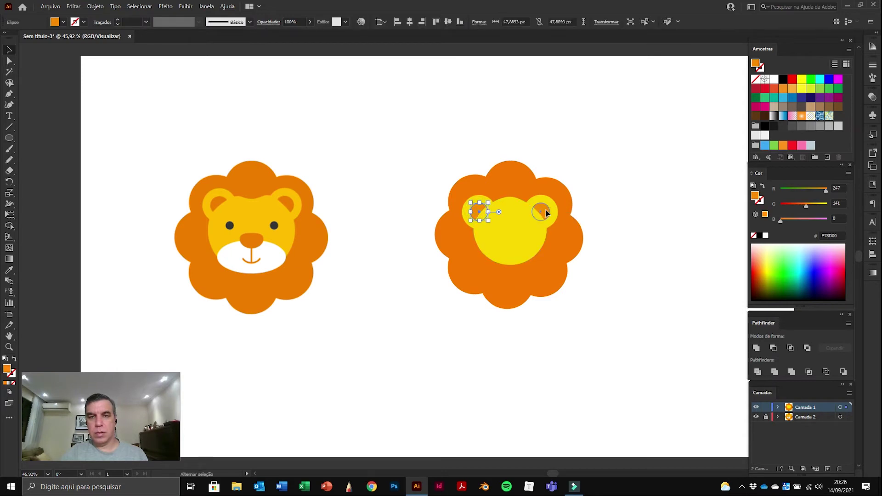
click(10, 270)
click(517, 181)
click(10, 49)
click(397, 120)
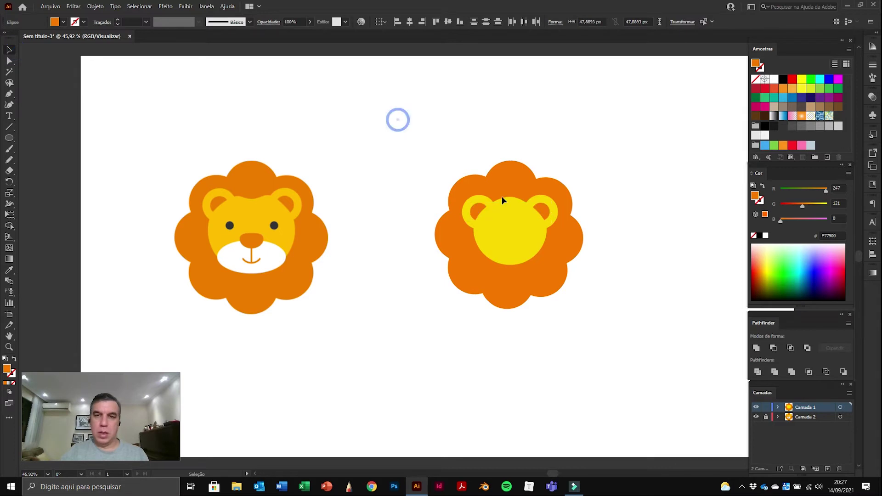
Step: Draw a flat ellipse across the top of the second lion's face
click(9, 139)
drag(497, 193, 526, 204)
click(9, 49)
click(398, 101)
Step: Zoom in on the face top to inspect the ellipse, then zoom back out to both lions
key(space)
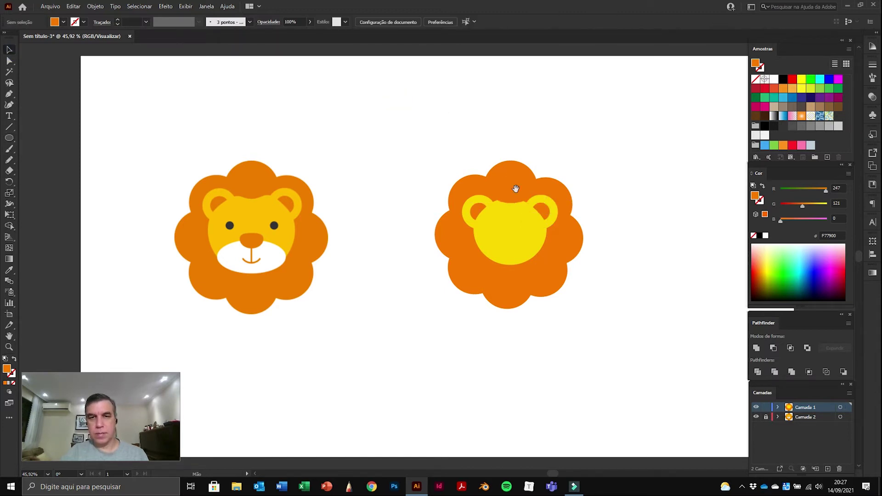
click(498, 212)
drag(476, 259, 552, 192)
click(650, 138)
key(z)
click(556, 201)
click(445, 246)
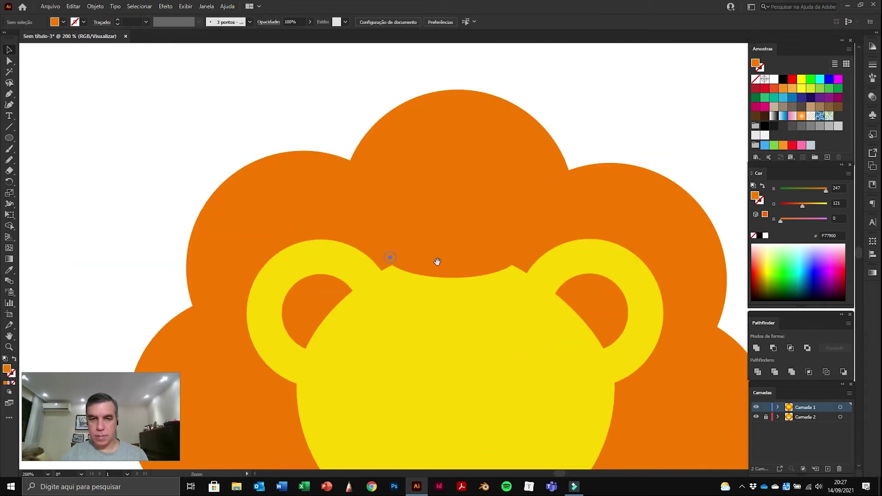
drag(459, 248, 465, 182)
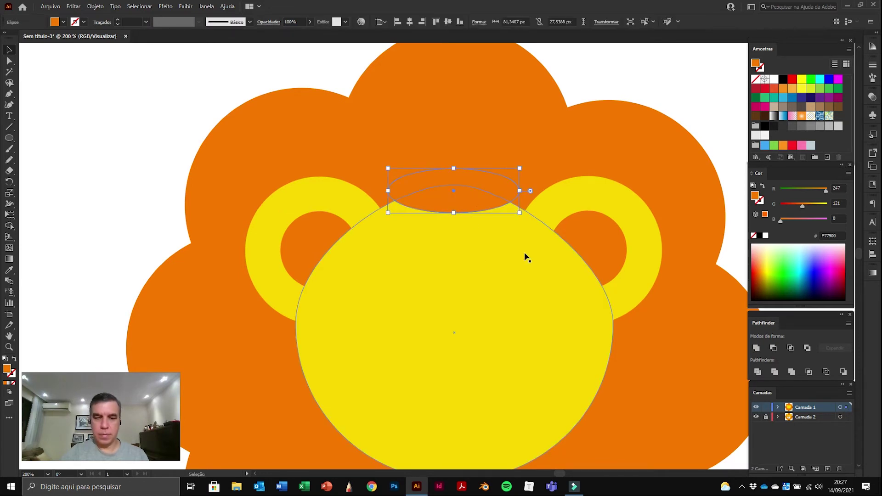
key(ctrl+0)
click(675, 148)
drag(623, 156, 672, 132)
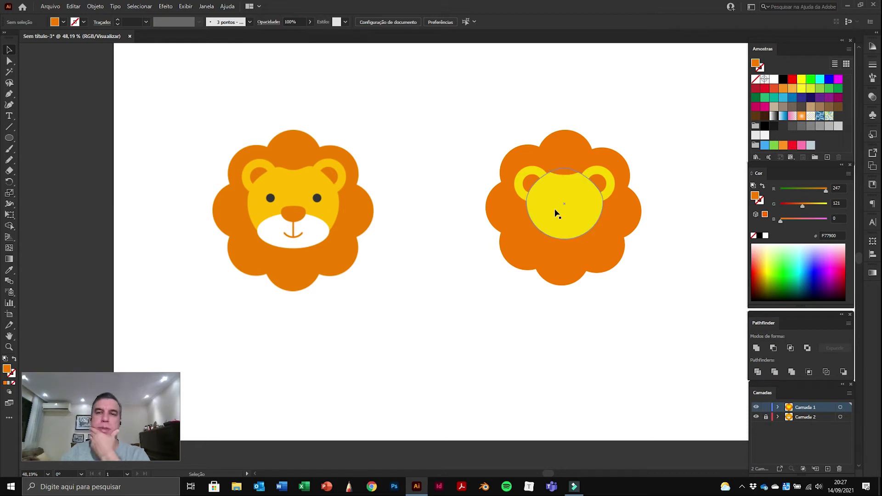
click(708, 163)
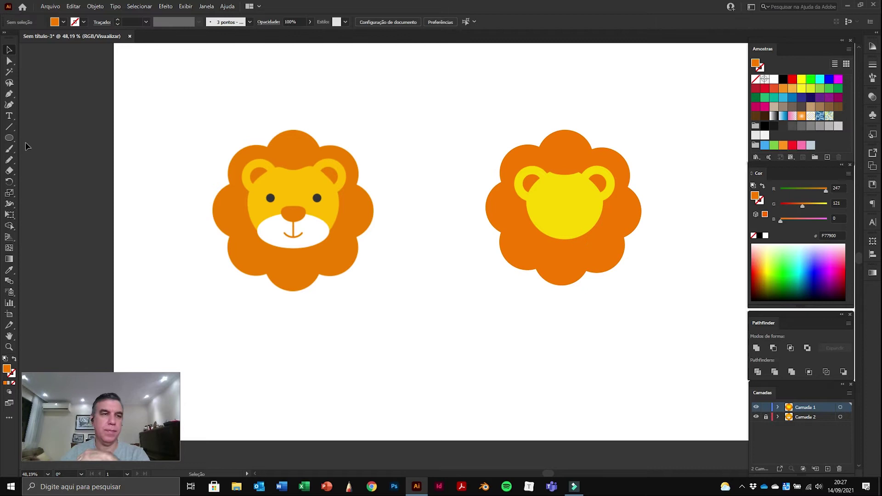
click(8, 140)
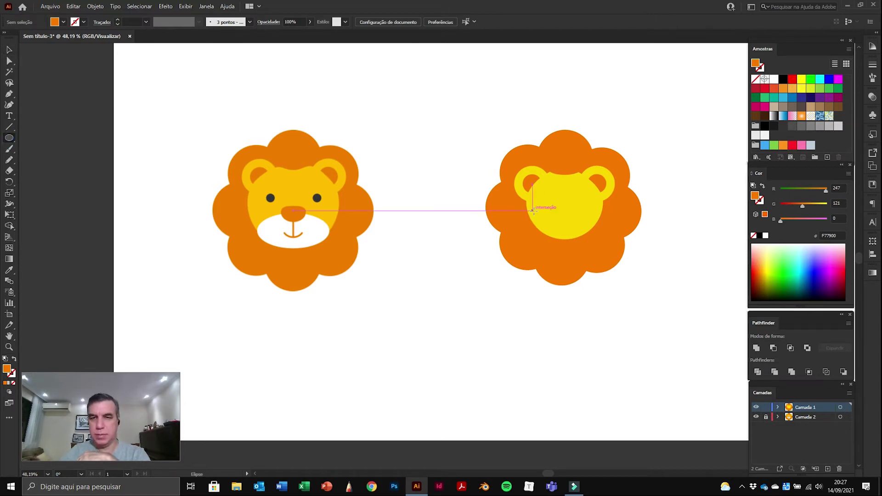
drag(535, 210, 593, 242)
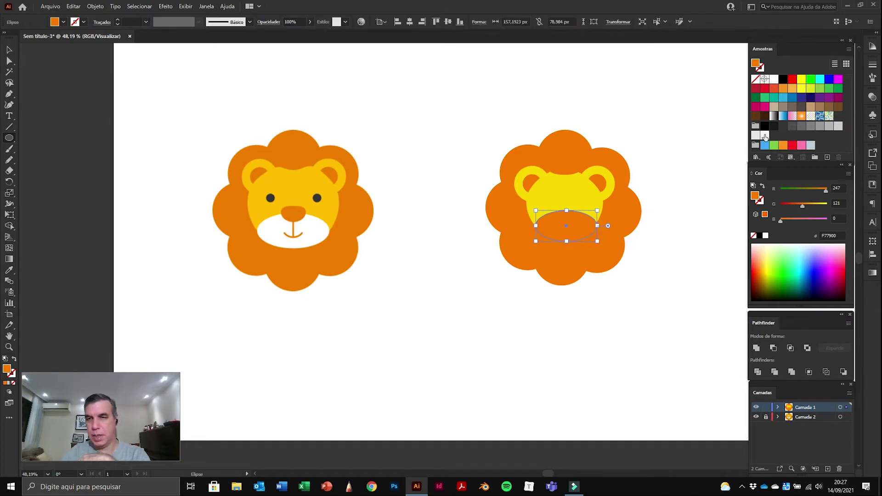
click(775, 81)
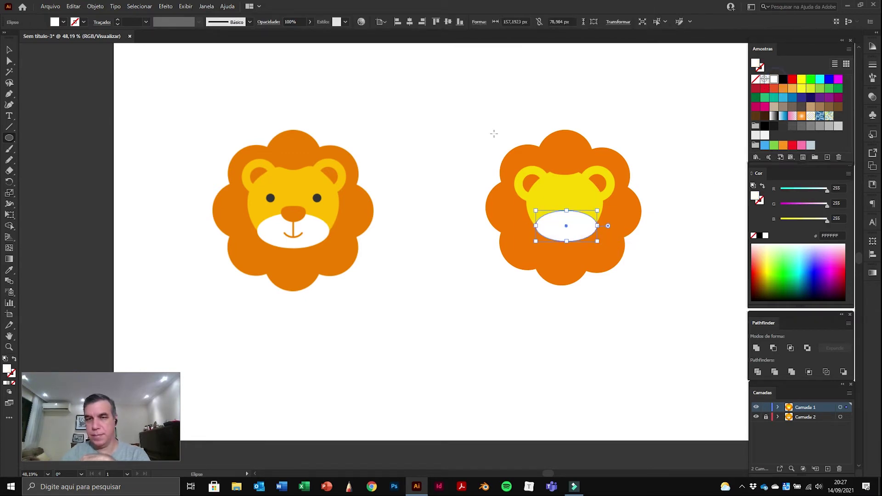
click(9, 51)
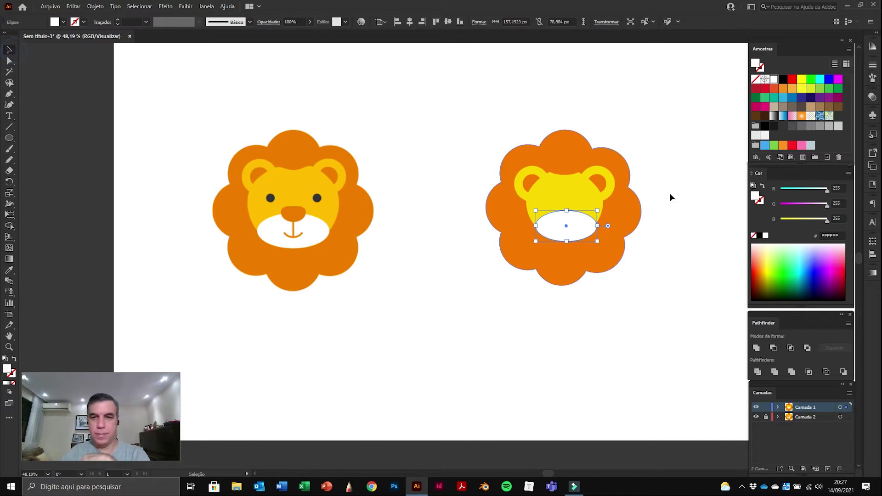
click(705, 195)
key(ctrl+space)
click(571, 234)
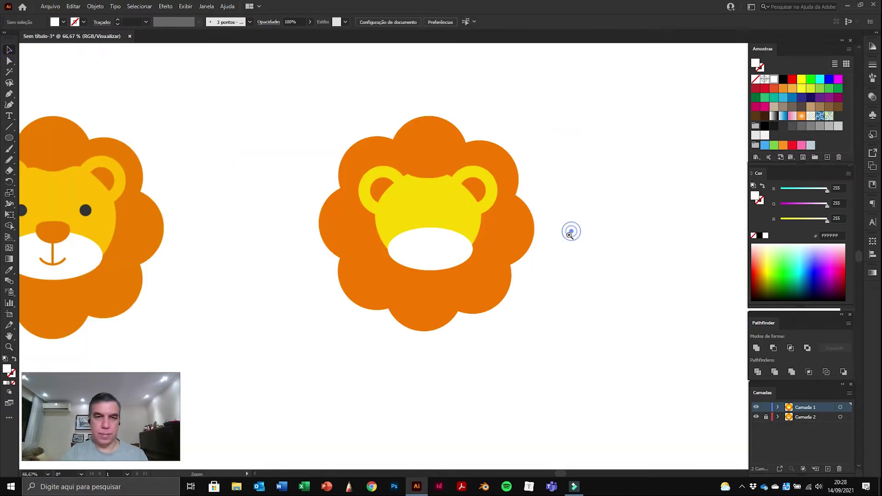
scroll(433, 236, left, 4)
click(569, 252)
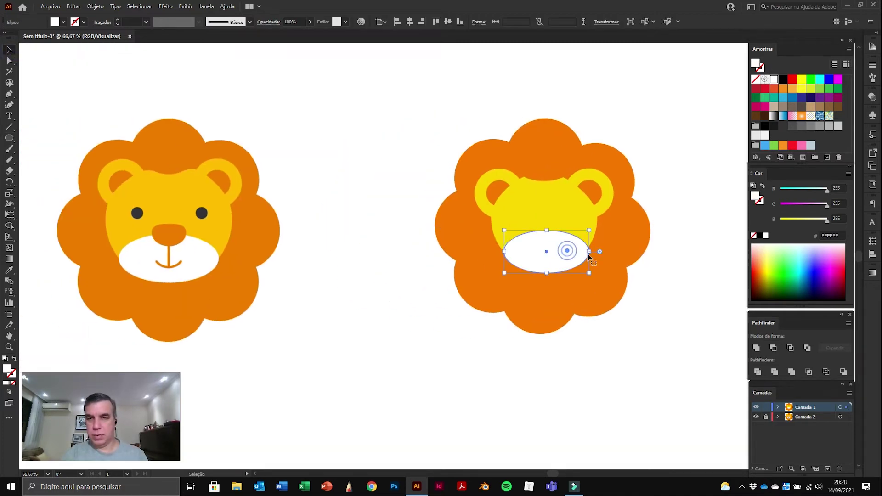
drag(587, 252, 587, 253)
click(702, 233)
drag(709, 252, 728, 236)
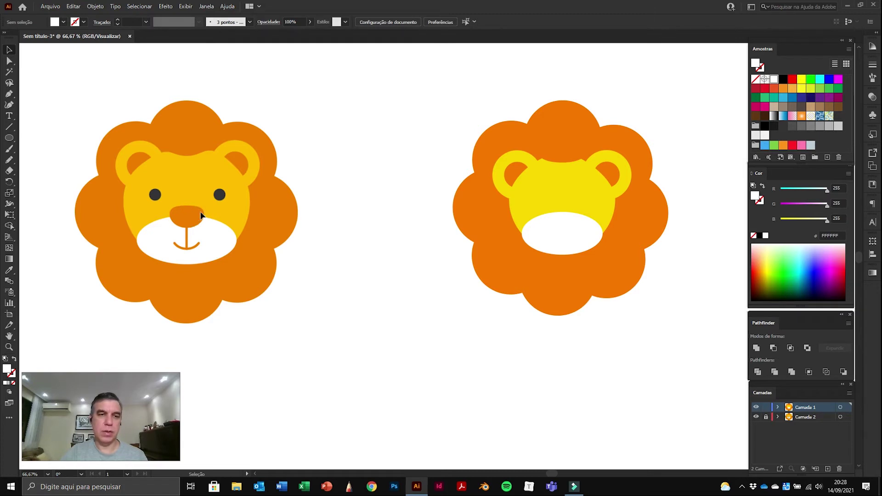
Step: Draw a small ellipse nose on the right lion and fill it with a darkened mane orange
click(10, 139)
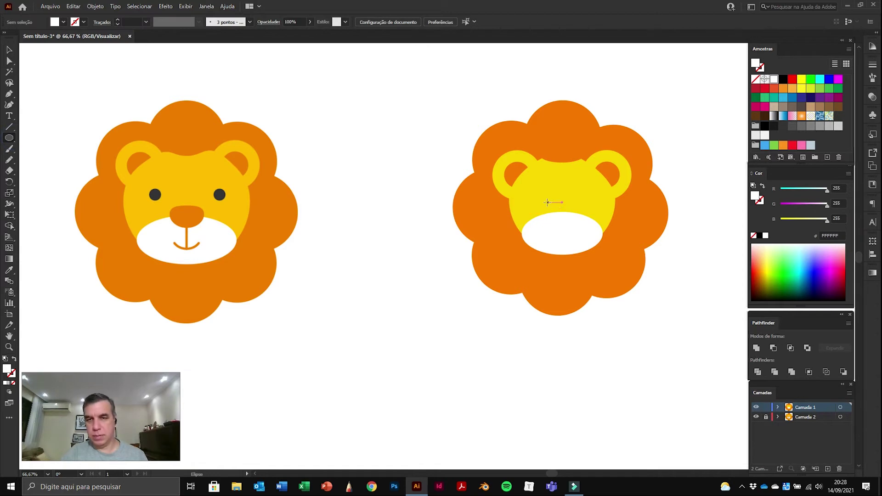
drag(550, 203, 578, 230)
click(9, 61)
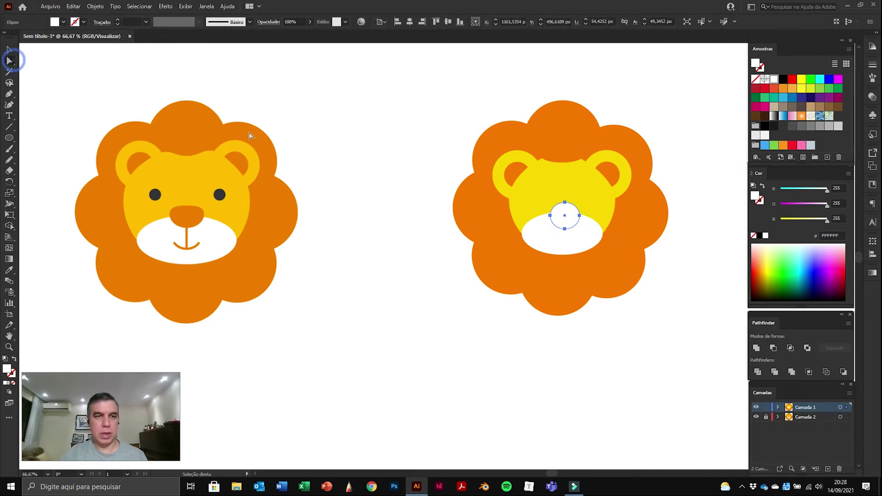
click(9, 270)
click(573, 128)
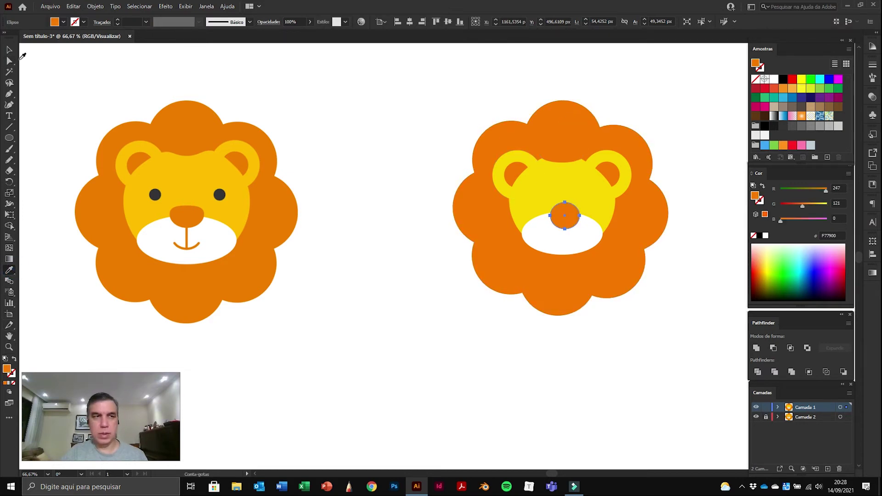
click(9, 61)
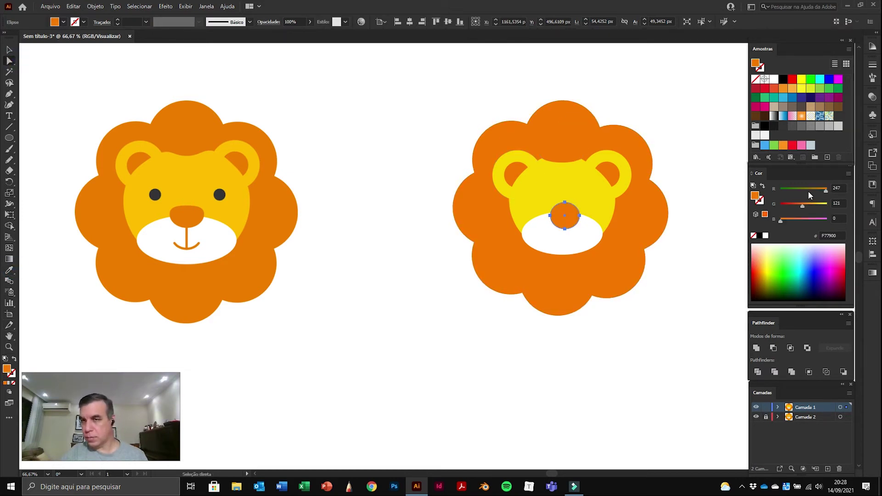
drag(801, 205, 821, 190)
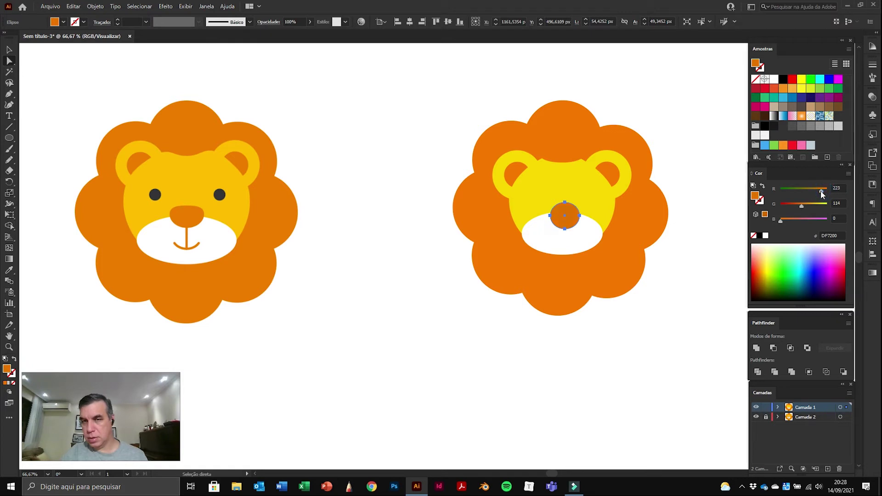
click(694, 186)
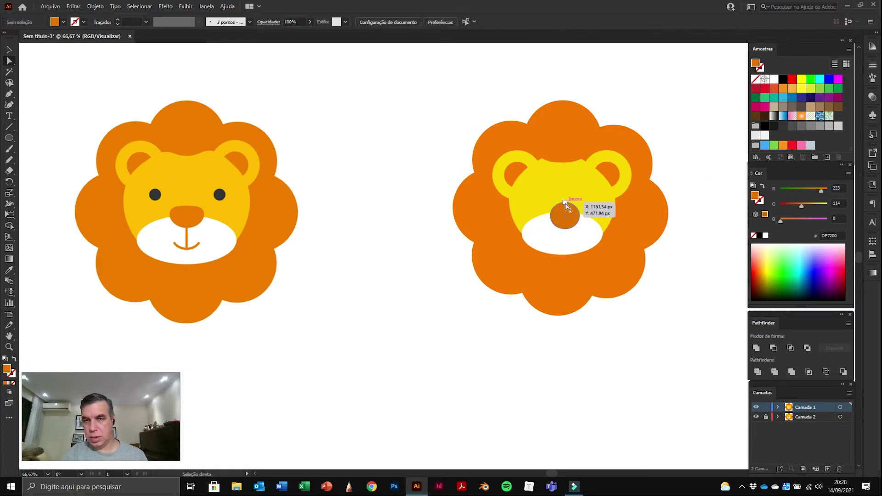
Step: Drag the nose's top anchor down to flatten its top
click(565, 205)
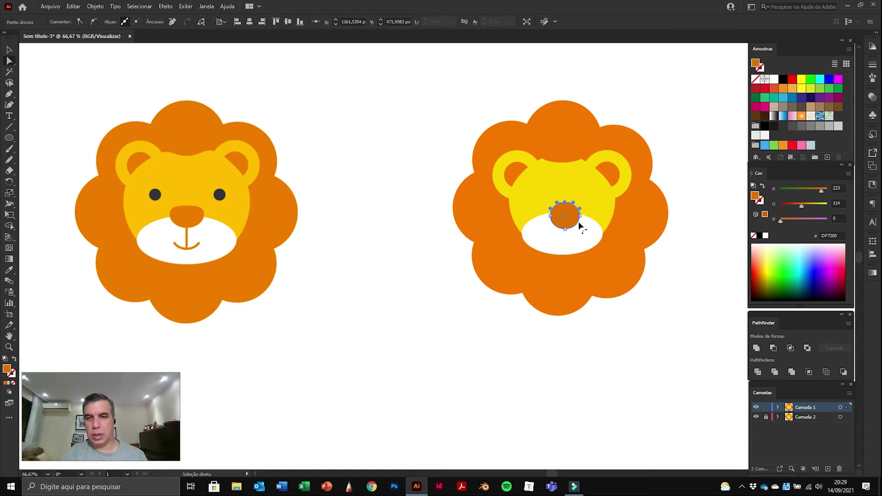
drag(566, 204, 568, 218)
click(711, 196)
click(709, 193)
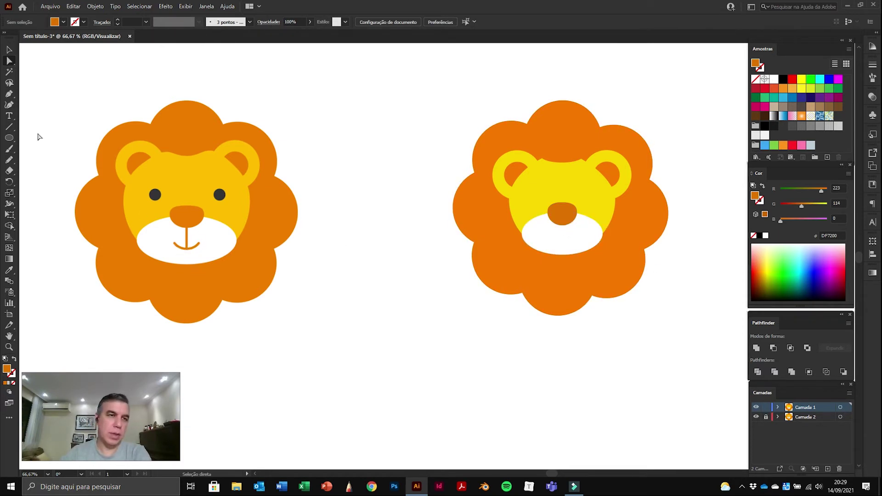
Step: Draw a short vertical line from the nose bottom into the muzzle, deleting a stray test line
click(8, 129)
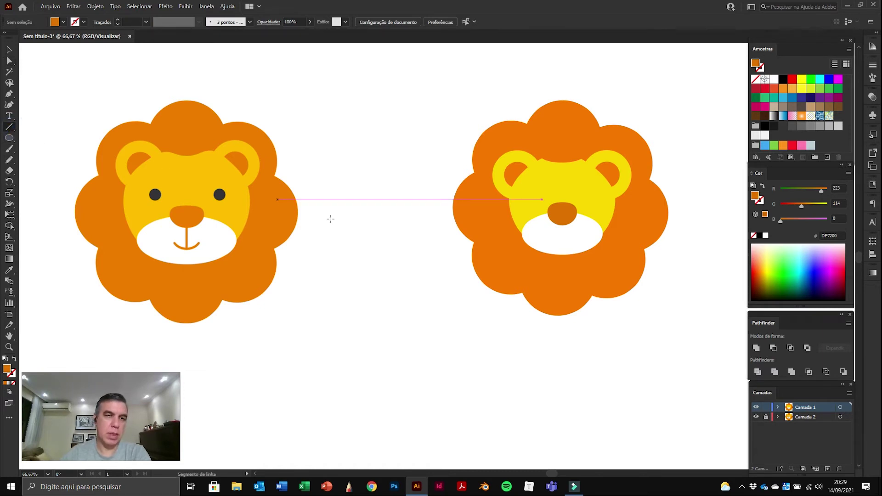
drag(358, 124, 361, 206)
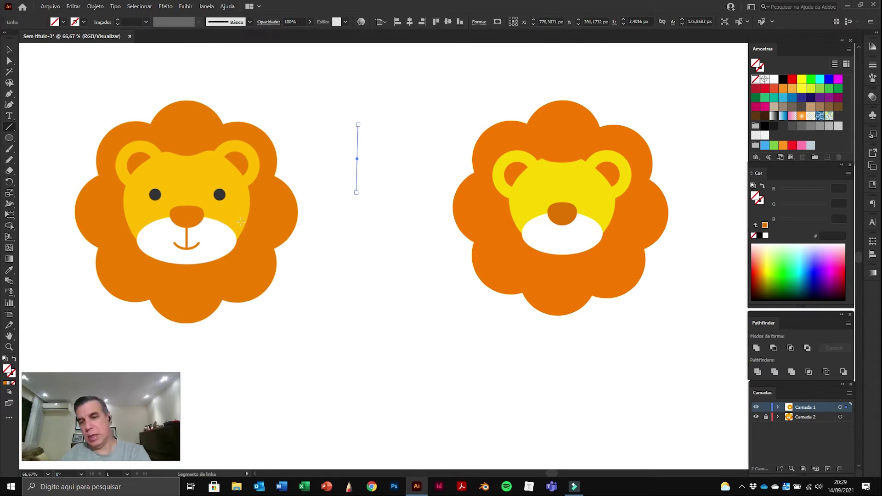
key(Delete)
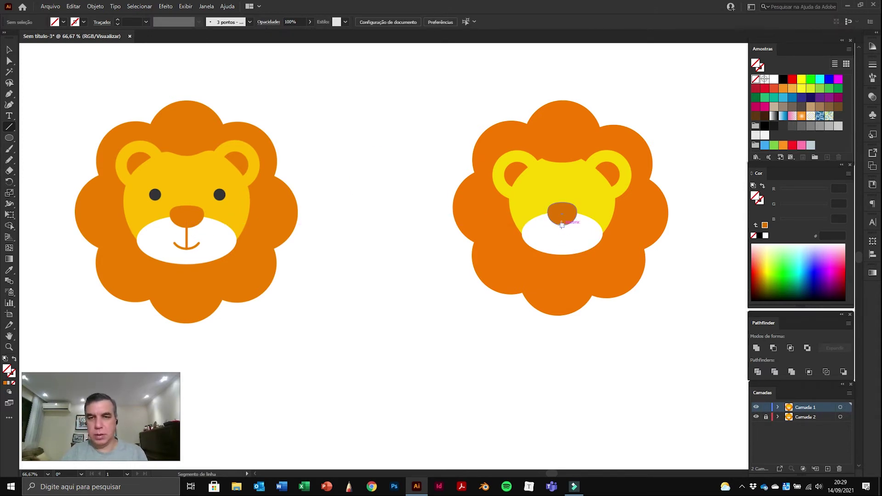
drag(562, 225, 562, 239)
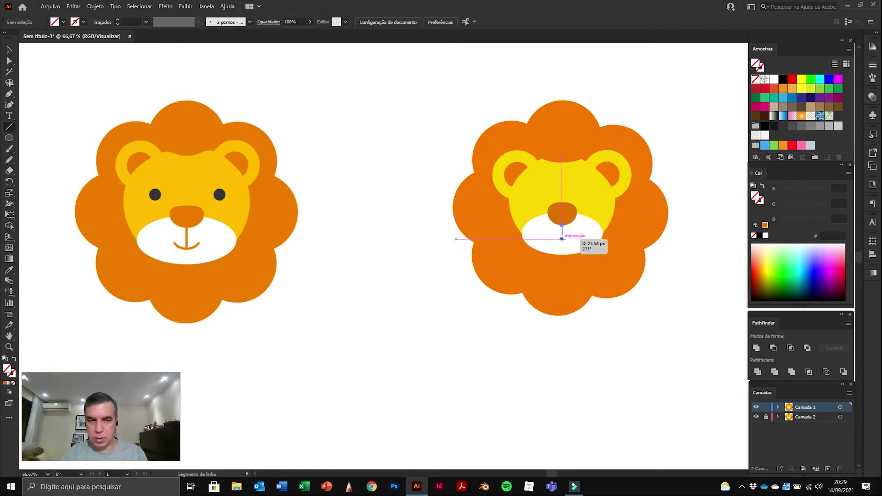
drag(561, 239, 561, 238)
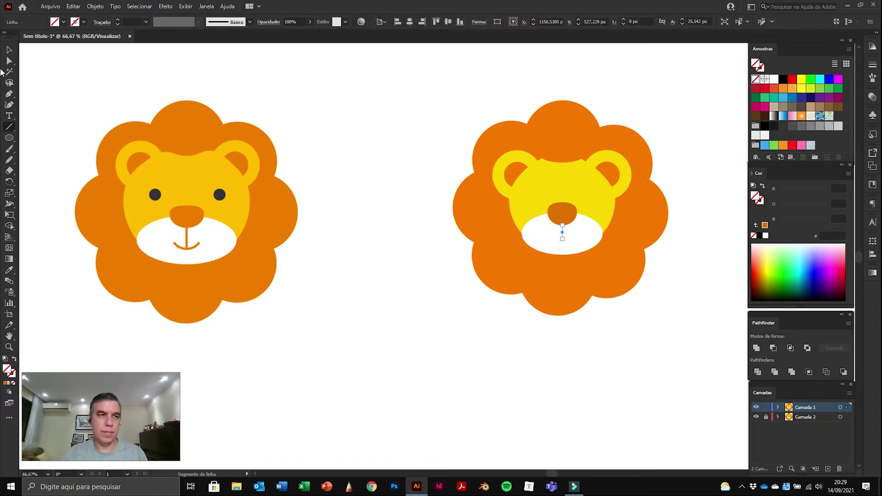
click(10, 50)
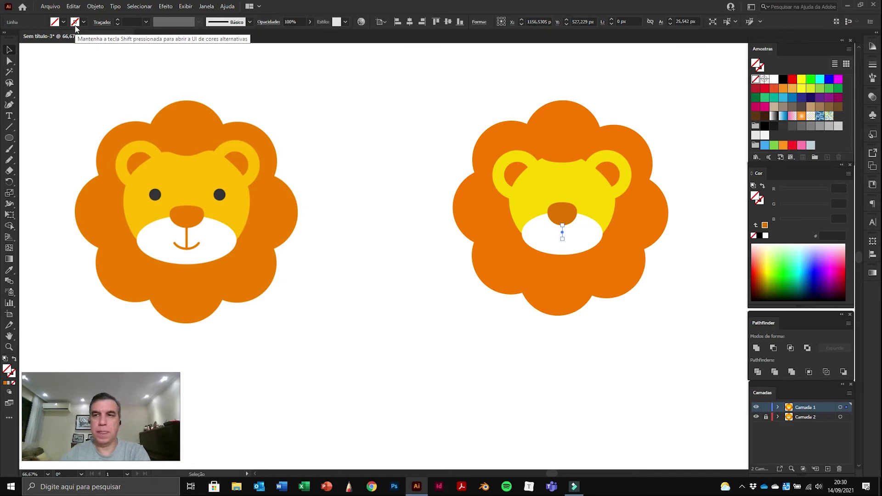
Step: Give the mouth line an orange stroke swatch and raise its stroke weight
click(84, 22)
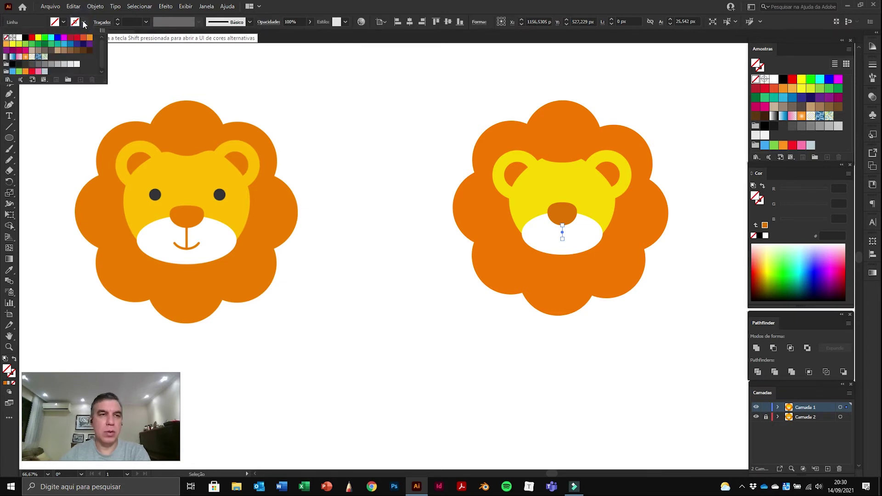
click(84, 40)
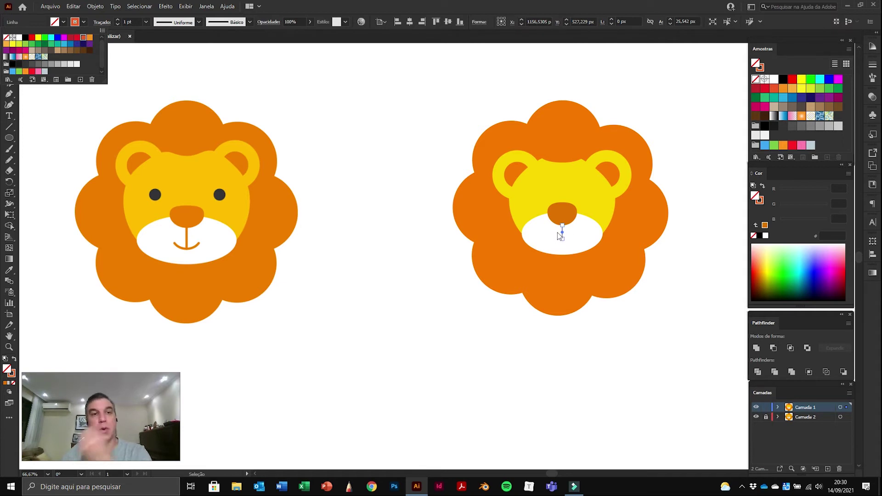
click(118, 21)
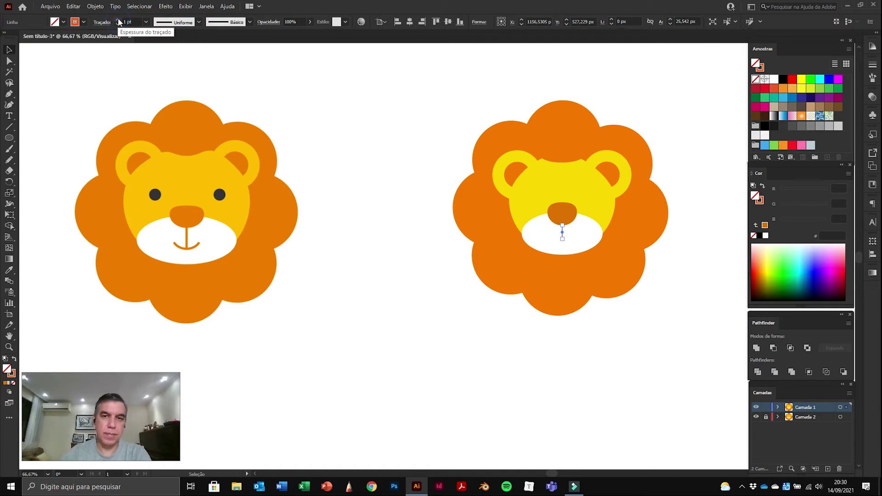
click(118, 21)
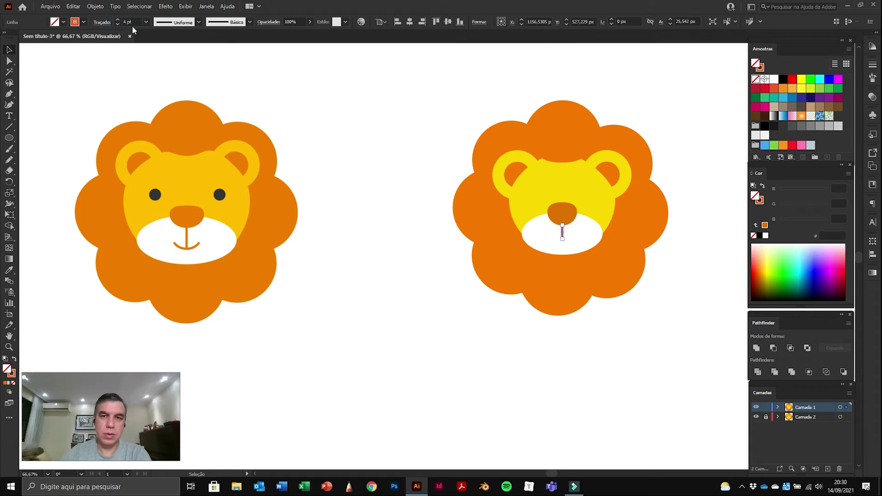
click(715, 217)
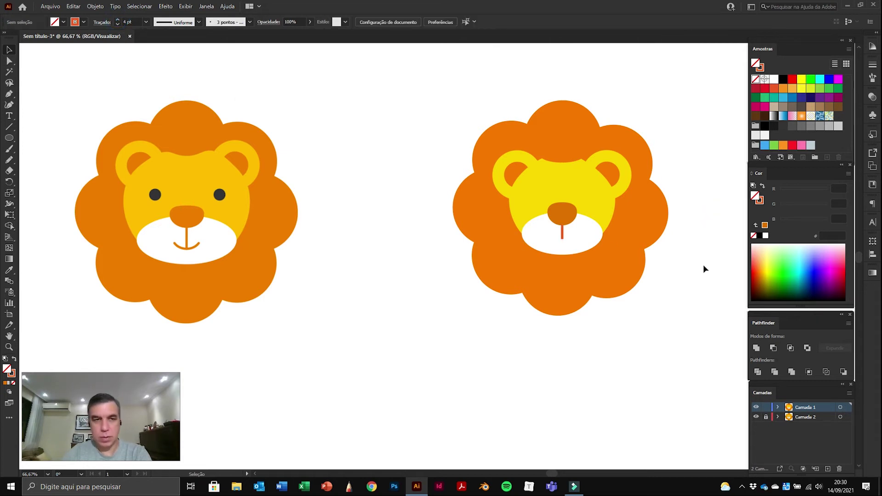
Step: Compare the mouth line's stroke colour values with the nose's fill colour
click(562, 236)
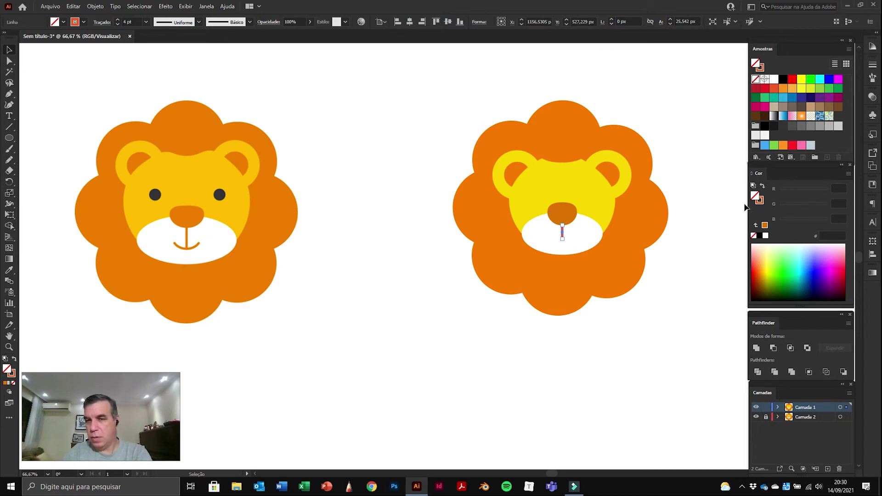
click(761, 202)
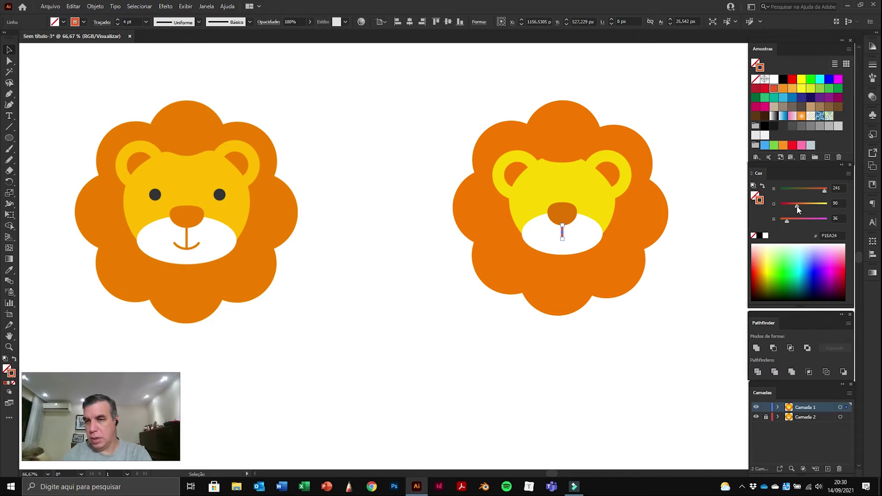
click(567, 214)
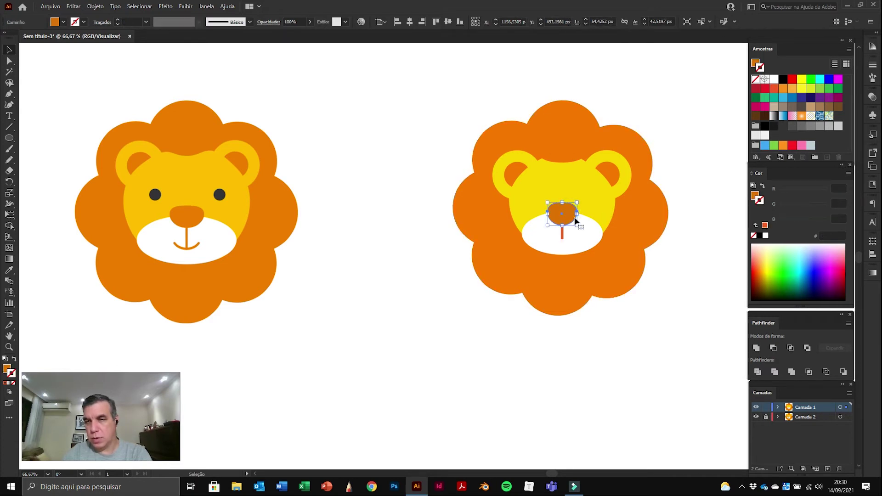
click(754, 197)
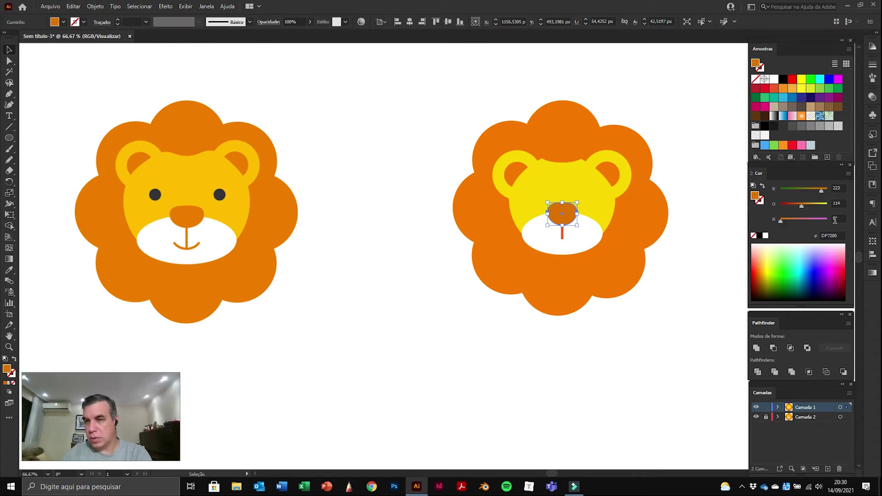
Step: Set the mouth line's stroke colour to RGB 233, 114, 0
click(562, 232)
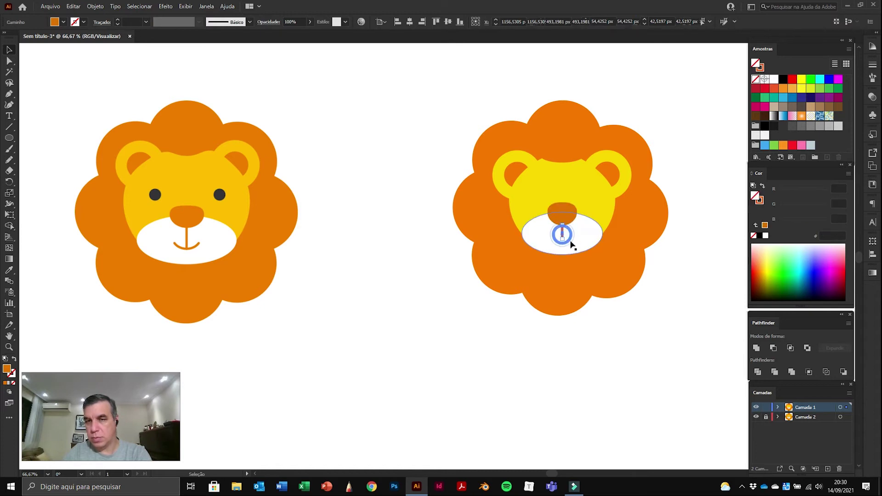
click(762, 200)
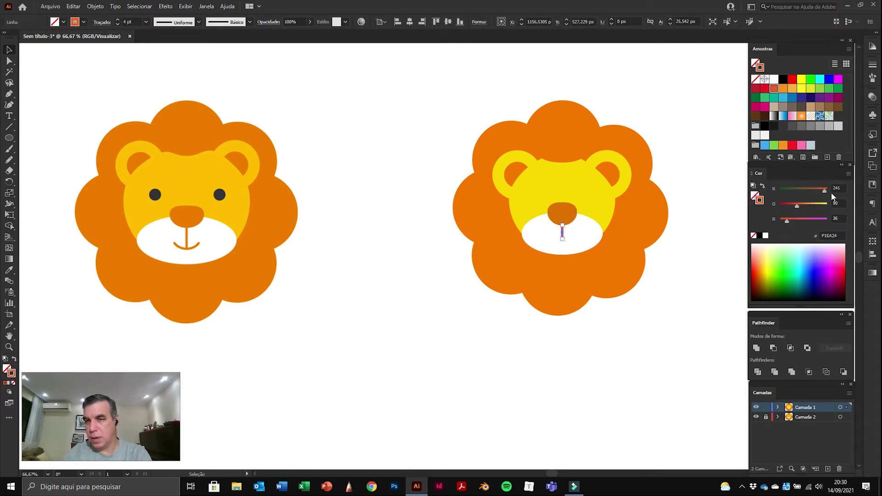
text(233)
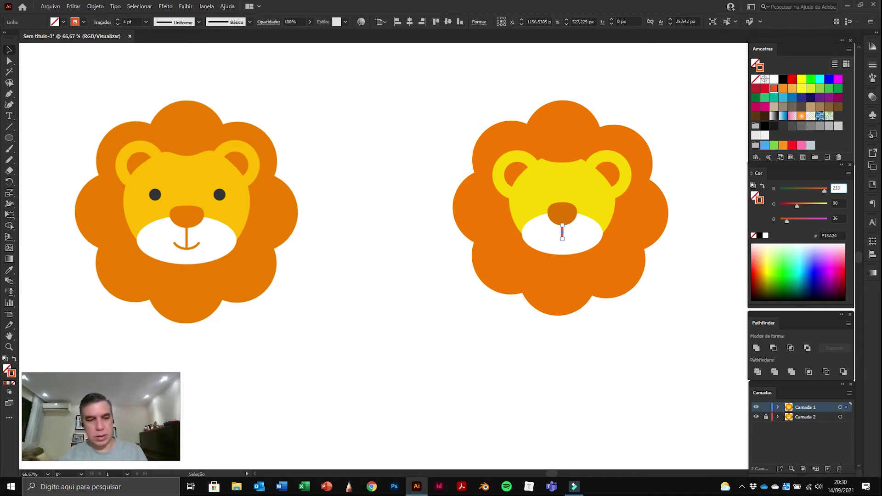
key(Tab)
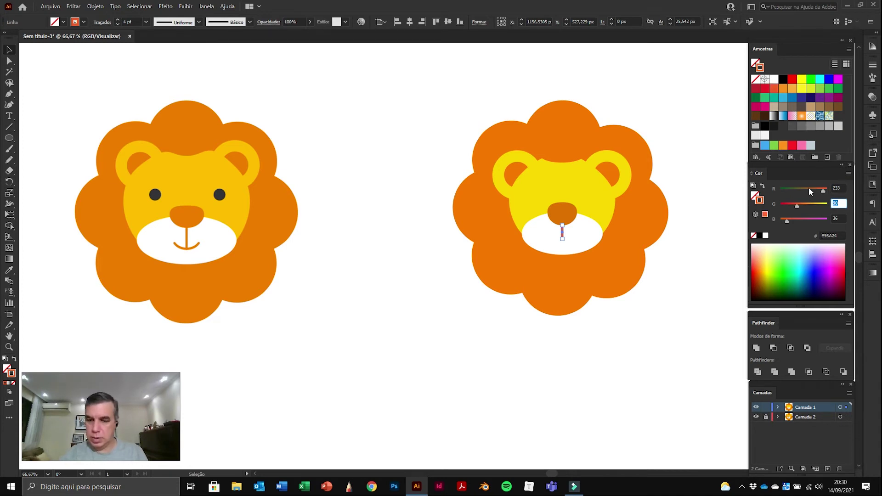
text(114)
key(Tab)
text(0)
key(Return)
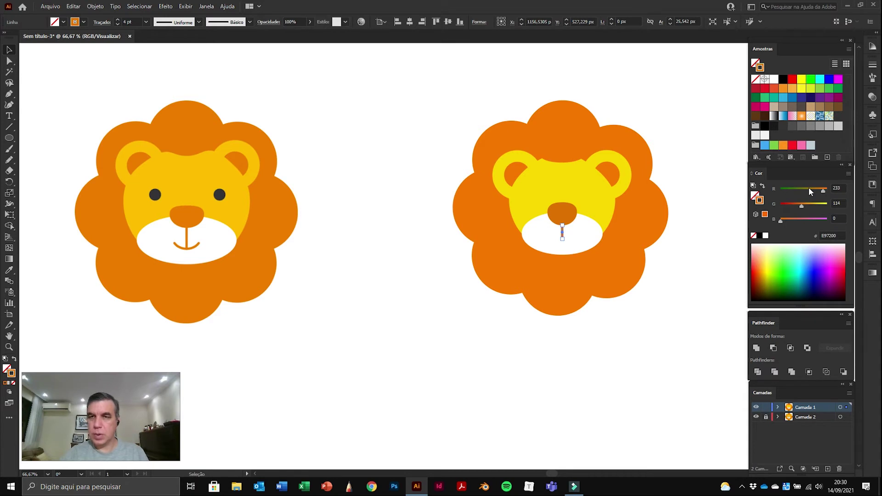
click(697, 152)
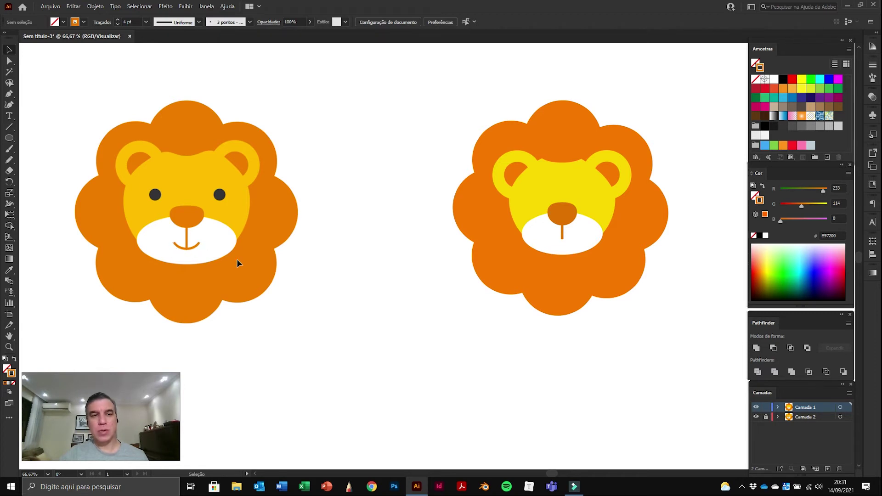
Step: Draw a small circle on the muzzle, move it up to the nose, and rotate the group to 315°
click(10, 139)
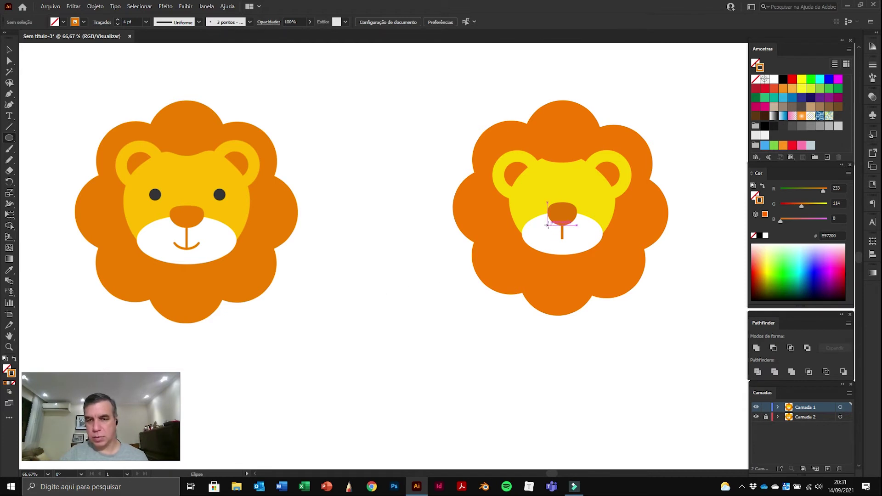
drag(559, 234, 582, 252)
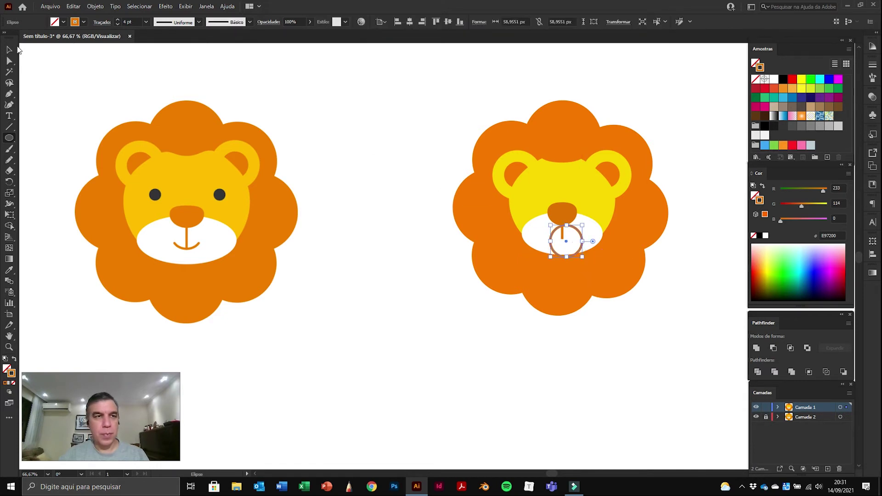
click(10, 50)
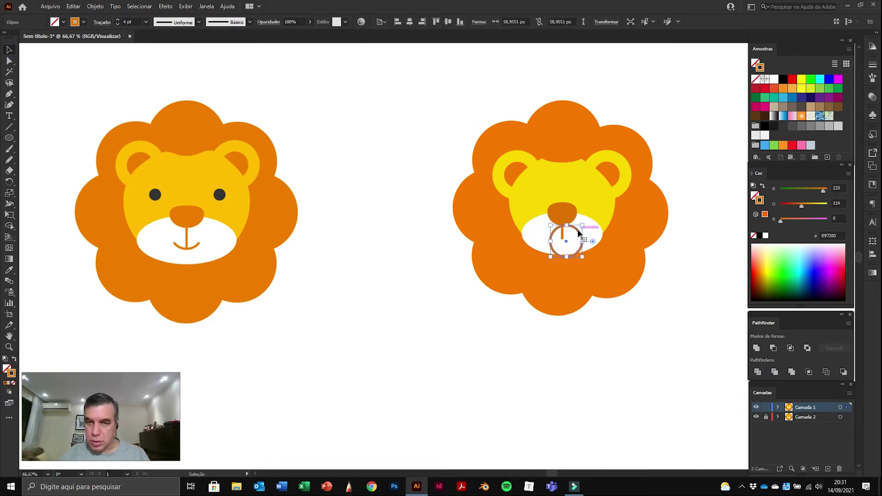
drag(577, 232, 572, 209)
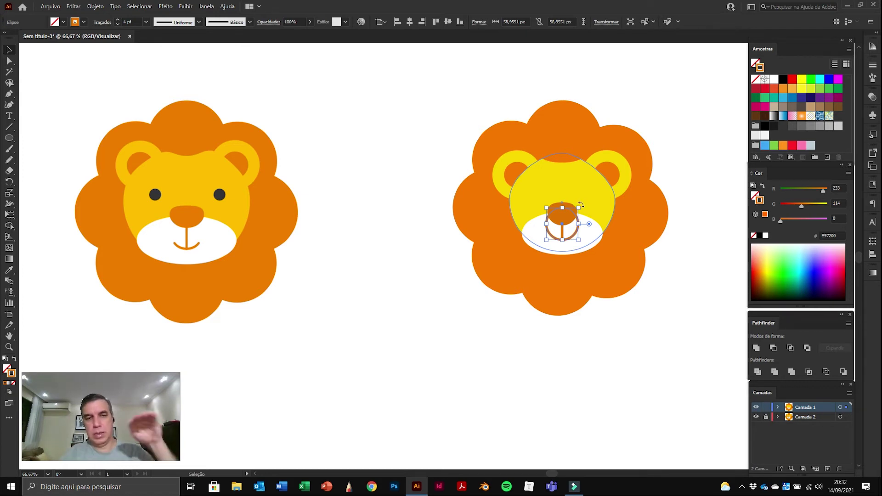
drag(579, 204, 591, 223)
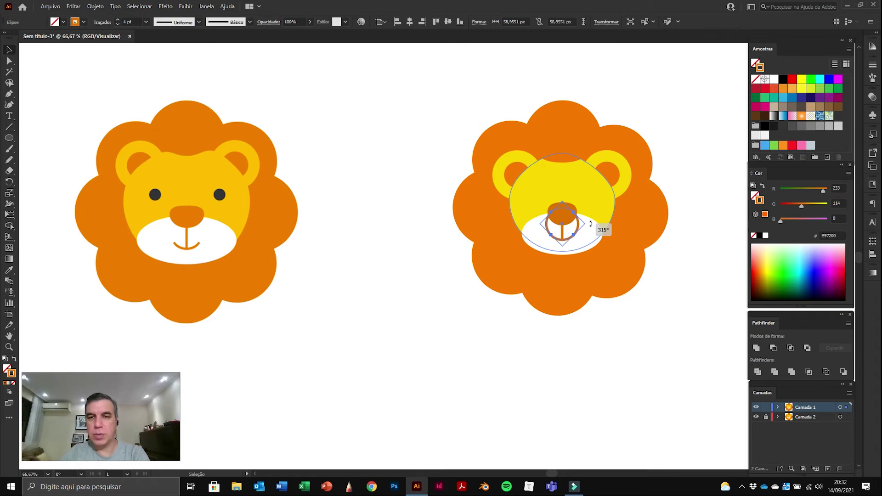
drag(591, 223, 590, 224)
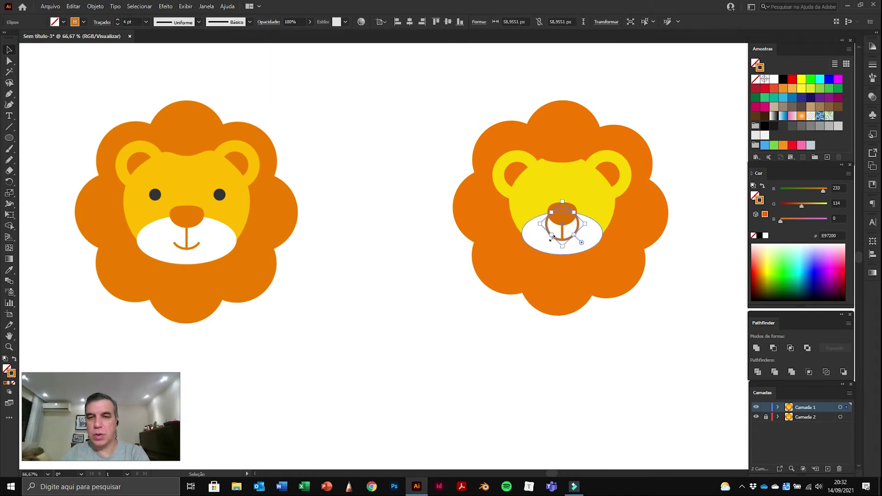
Step: Delete the ring's top and extra anchors, leaving a symmetric smile arc
click(6, 61)
click(331, 232)
mouse_move(557, 242)
mouse_down()
mouse_move(590, 240)
mouse_move(572, 244)
mouse_move(582, 215)
mouse_move(562, 239)
mouse_up()
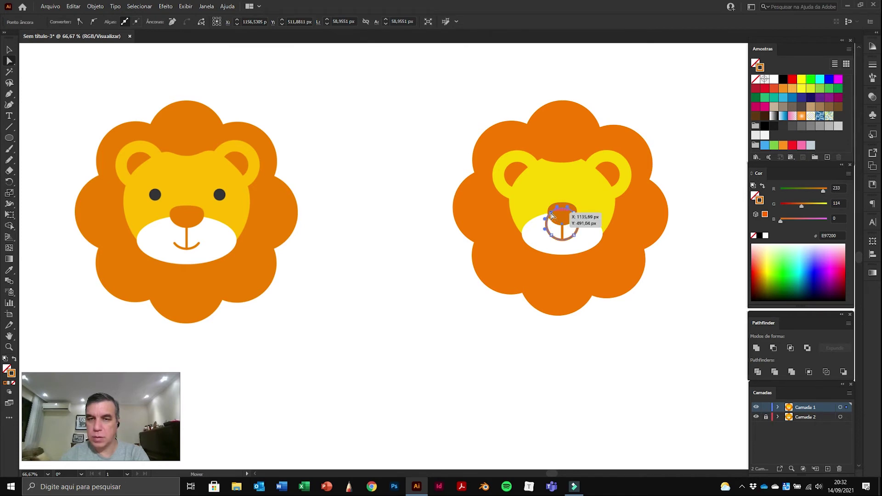
click(552, 215)
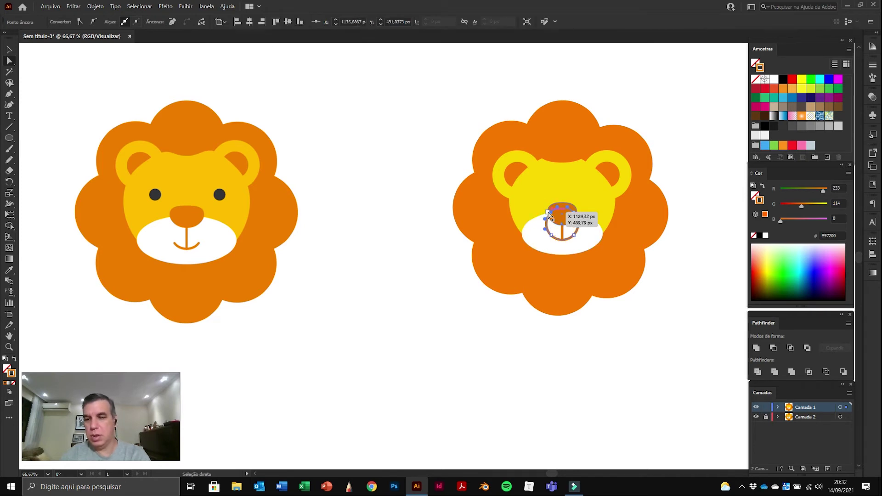
key(Delete)
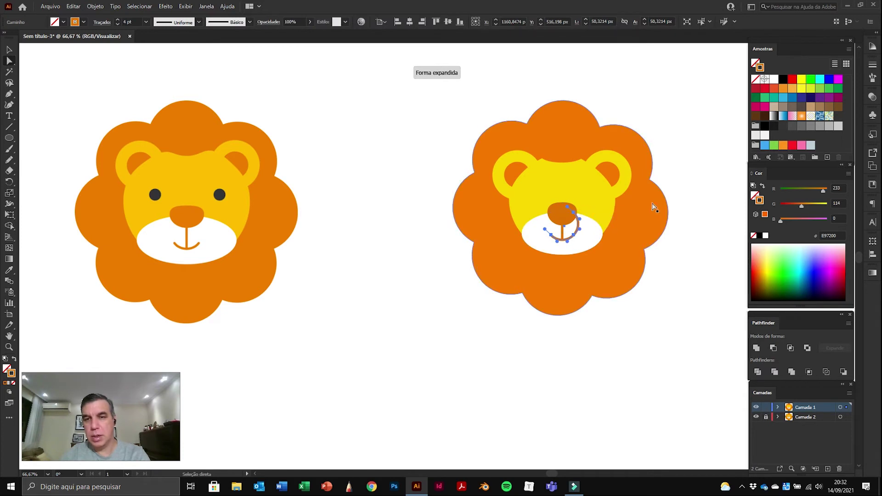
click(691, 180)
click(574, 215)
key(Delete)
click(708, 161)
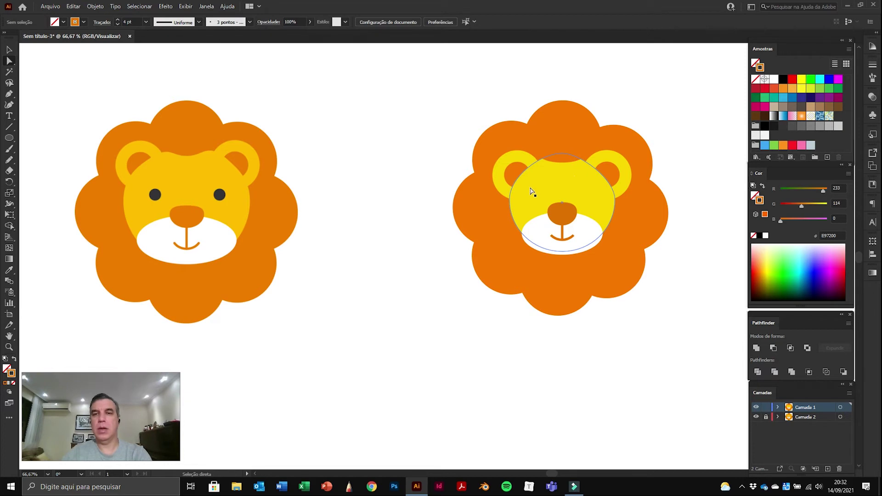
Step: Draw a small rounded-rectangle eye on the face's left side with no stroke and black fill
click(10, 137)
drag(11, 137, 60, 148)
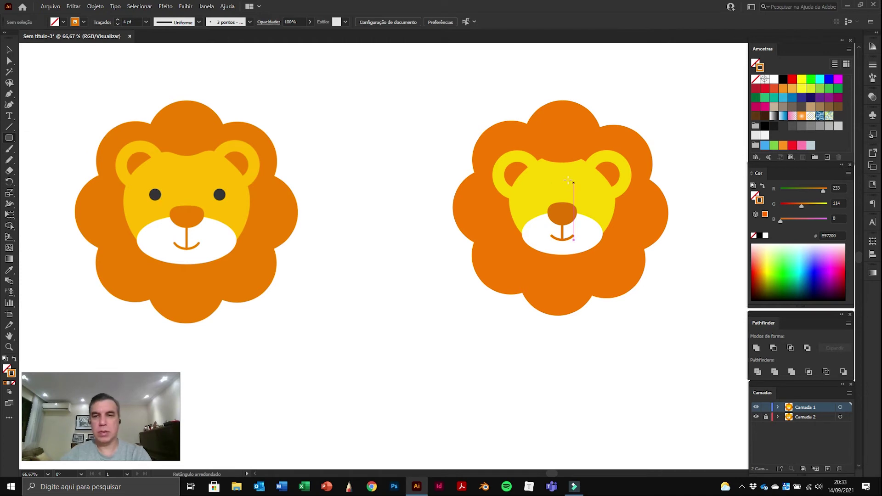
drag(537, 188, 545, 203)
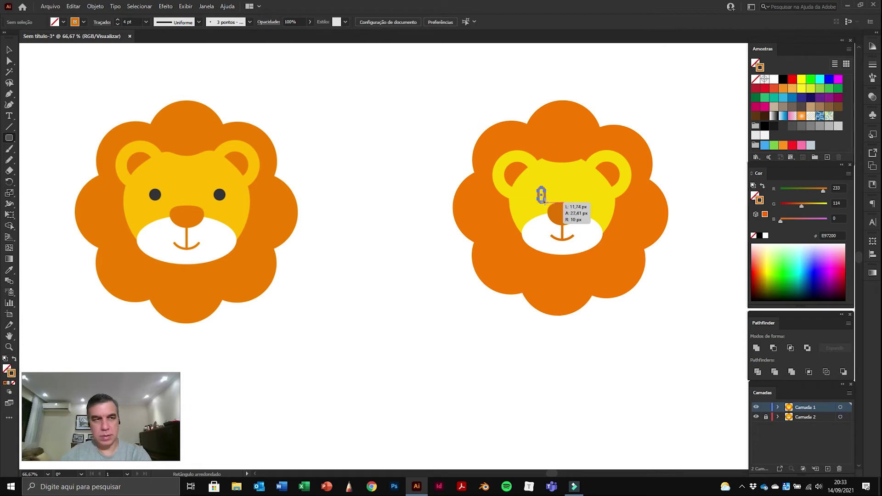
drag(545, 203, 545, 203)
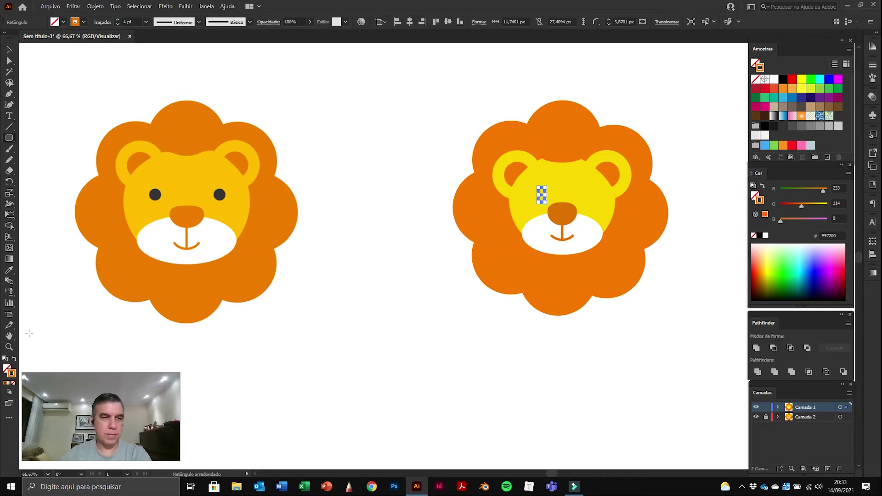
click(84, 22)
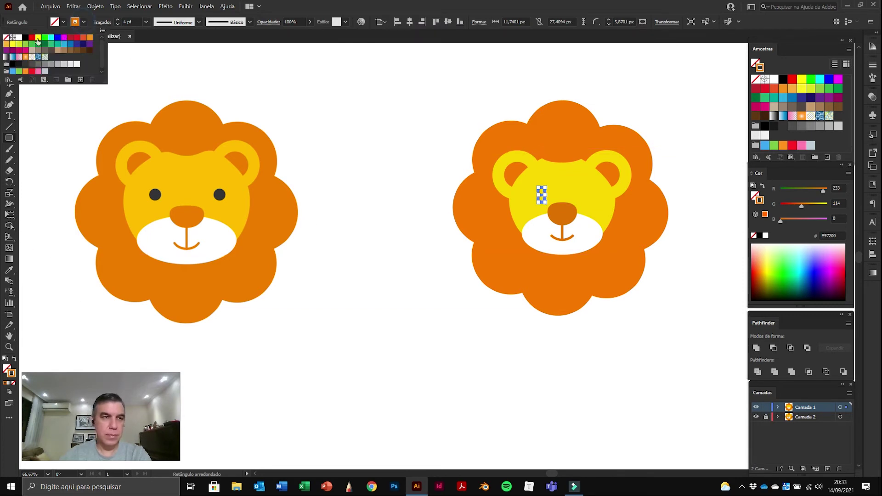
click(6, 38)
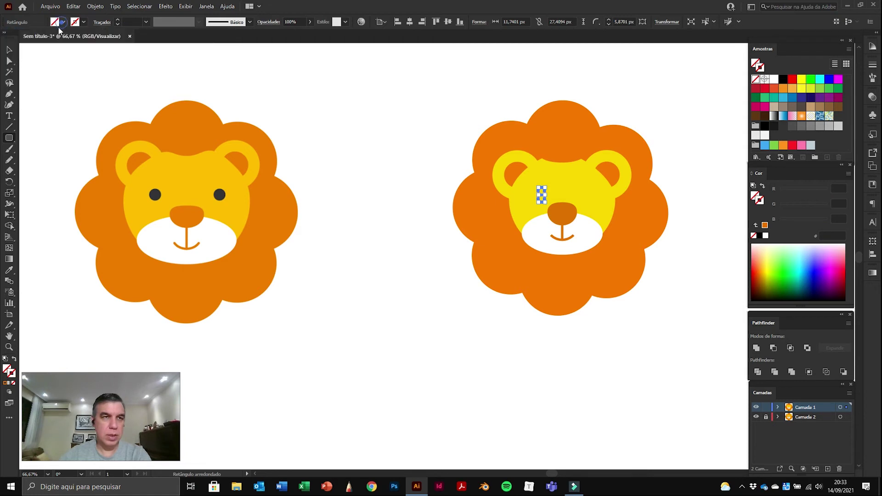
click(26, 39)
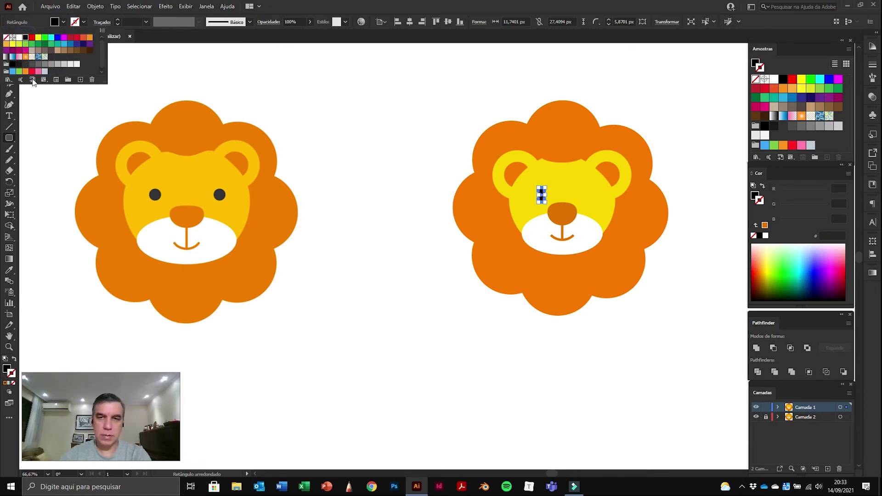
click(136, 70)
Step: Alt-drag a copy of the black eye to the right for the second eye
key(v)
click(383, 109)
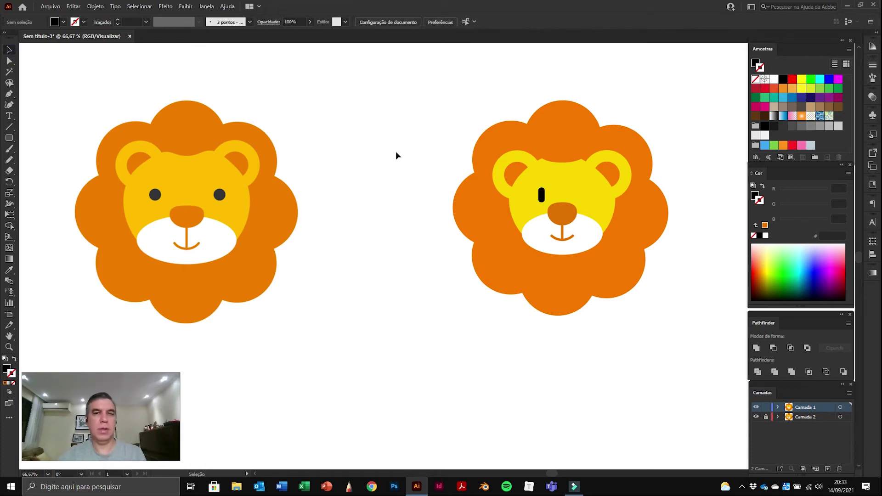
drag(542, 197, 583, 200)
click(705, 146)
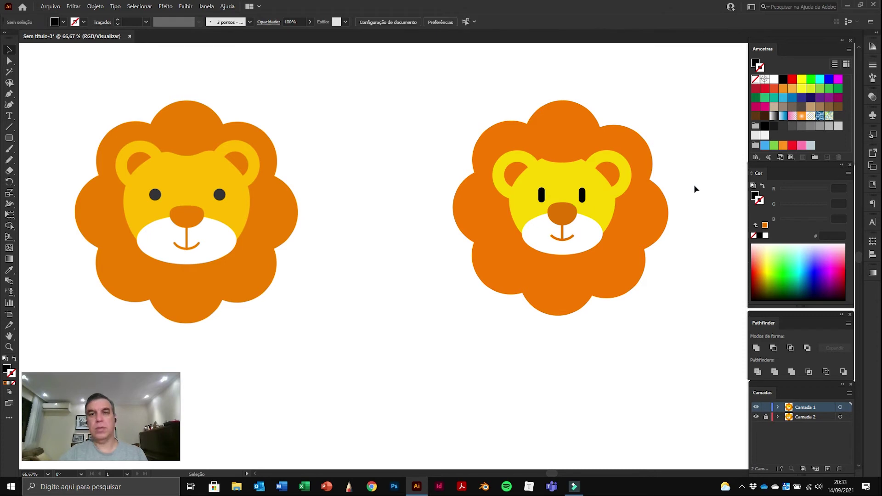
Step: Select the right lion's face shapes without the mane and enlarge them downward
scroll(705, 179, left, 1)
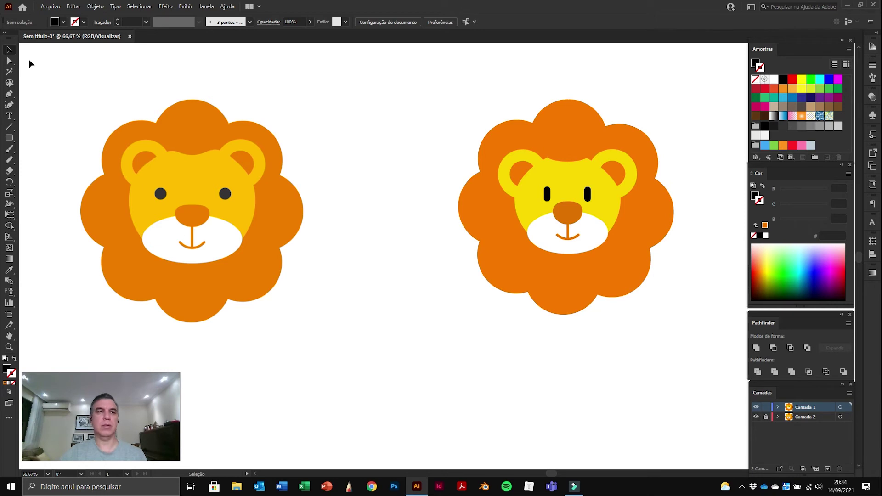
click(8, 51)
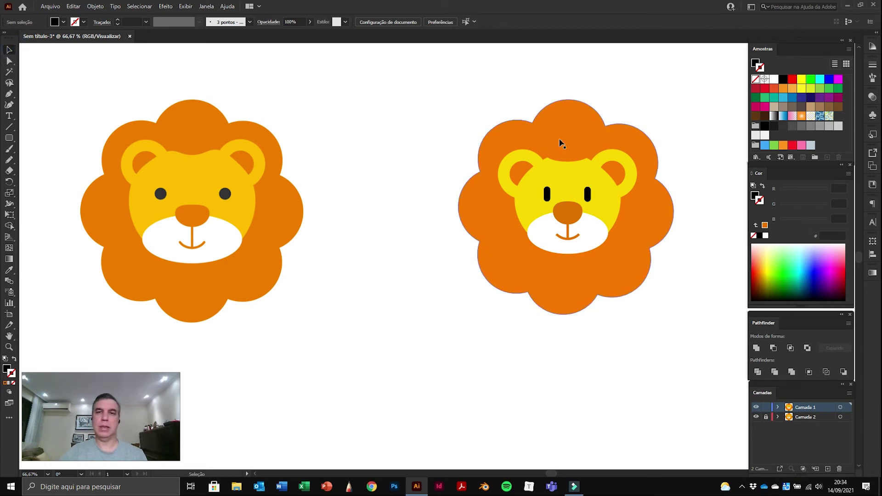
drag(399, 68, 735, 387)
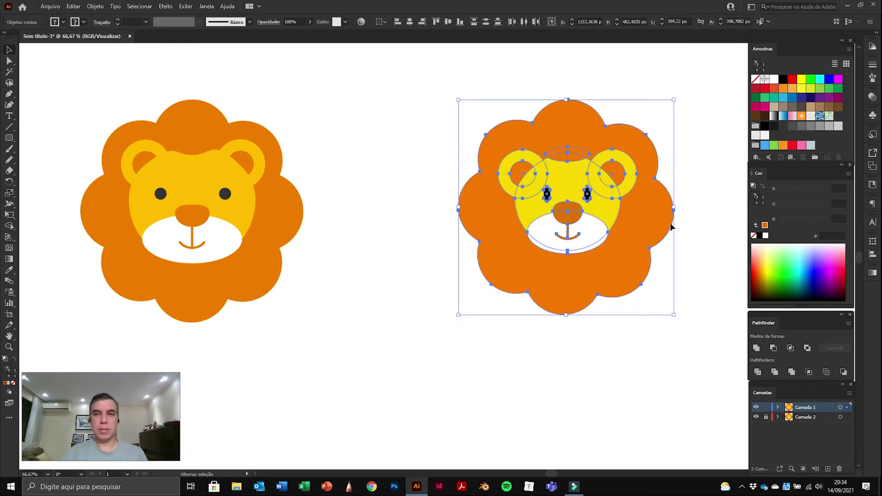
shift+click(648, 232)
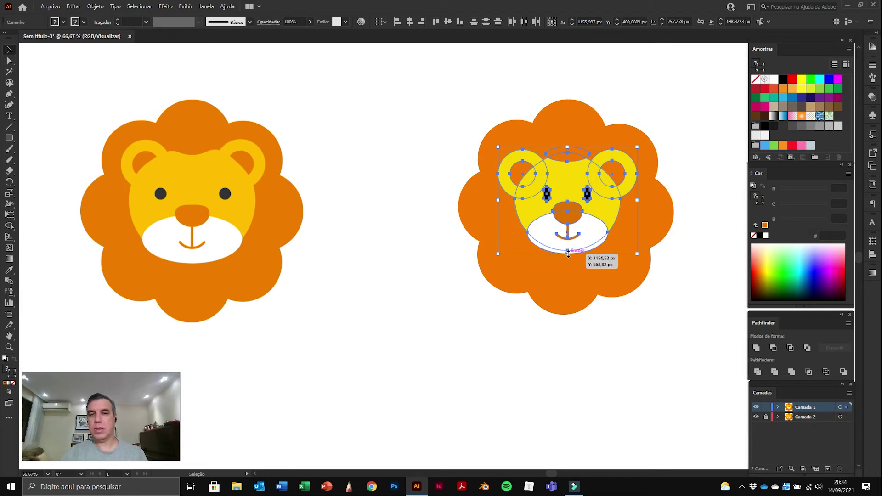
drag(568, 254, 569, 263)
click(698, 170)
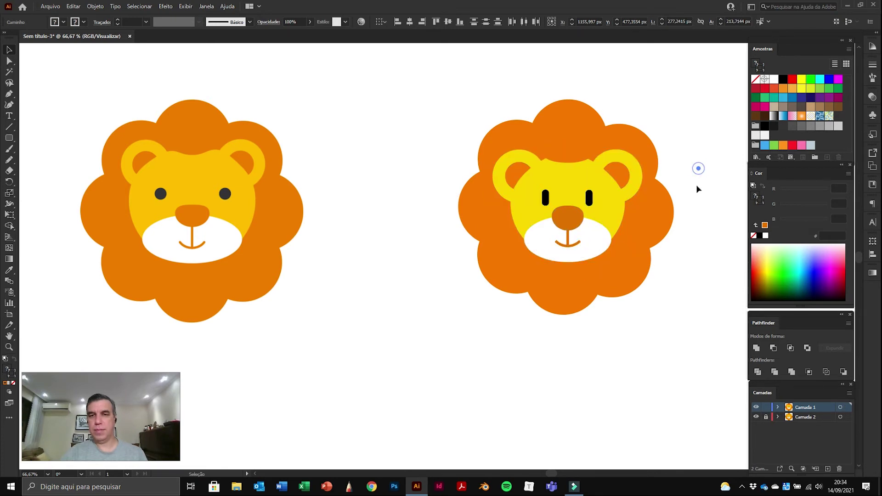
Step: Select both ears' inner circles and outer rings and scale them down to fit
click(626, 182)
shift+click(639, 189)
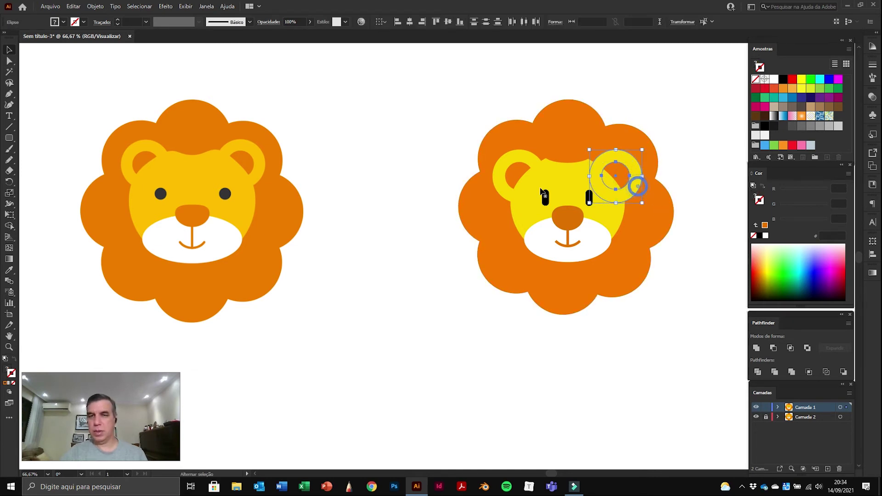
shift+click(513, 173)
shift+click(499, 164)
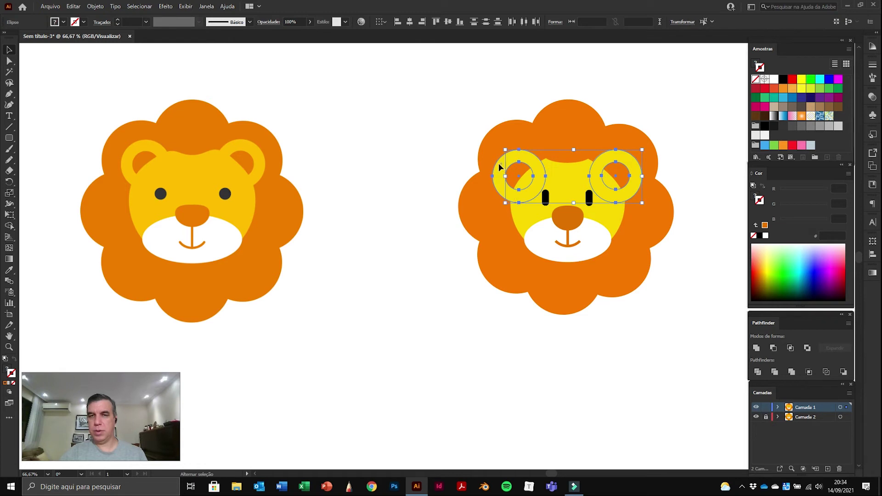
drag(570, 203, 566, 197)
click(676, 143)
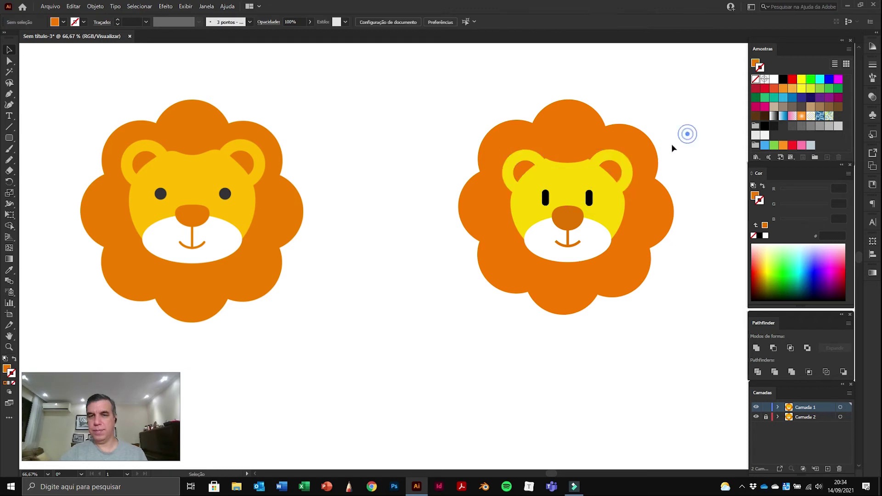
Step: Narrow the small orange ellipse on top of the right lion's head
click(558, 157)
drag(593, 155, 589, 155)
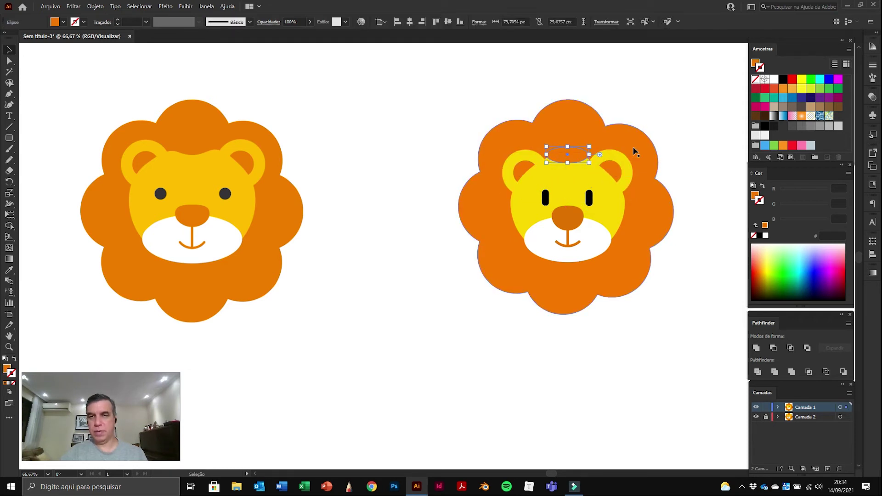
click(699, 126)
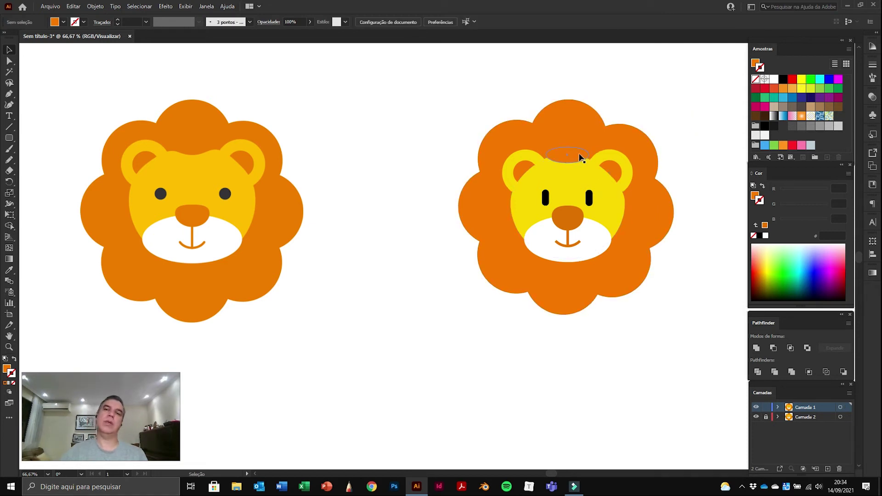
click(577, 152)
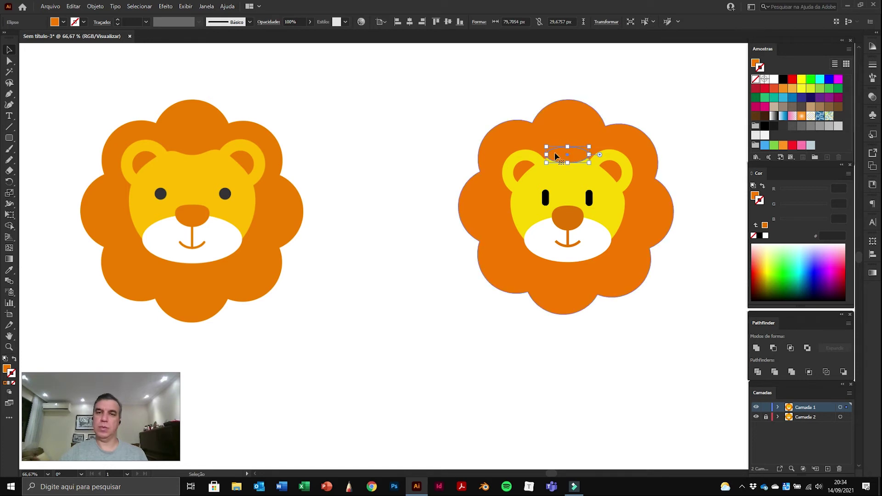
mouse_move(589, 155)
mouse_down()
mouse_move(569, 156)
mouse_move(610, 155)
mouse_move(572, 155)
mouse_move(606, 155)
mouse_move(583, 155)
mouse_up()
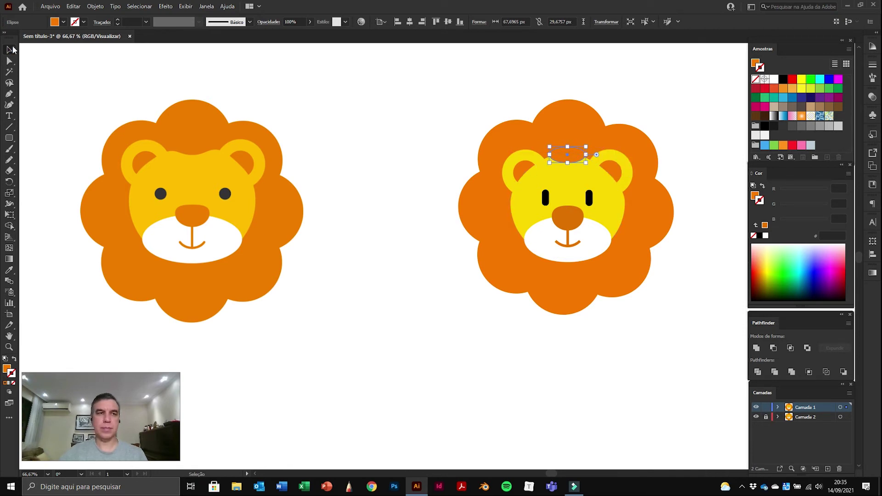
click(335, 103)
Step: Zoom in and drag the orange ellipse onto the top edge of the face
drag(391, 232, 391, 221)
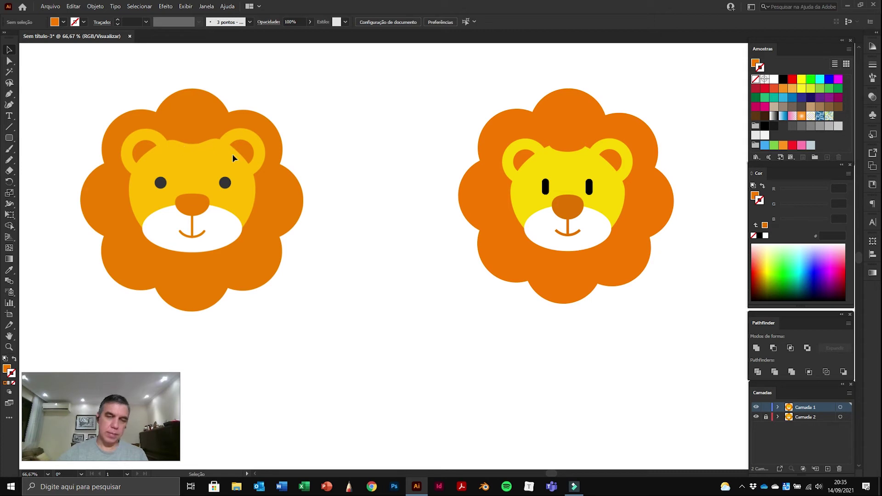
key(ctrl+space)
drag(536, 143, 373, 226)
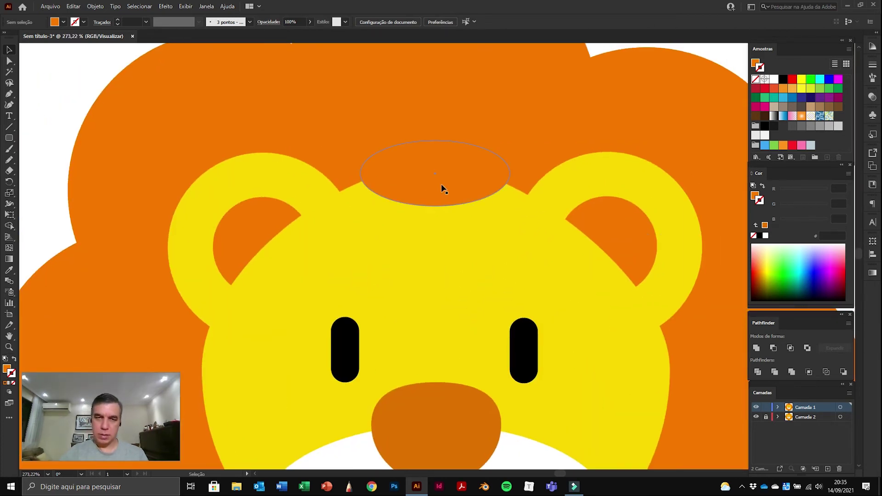
drag(441, 184, 440, 178)
drag(440, 236, 407, 197)
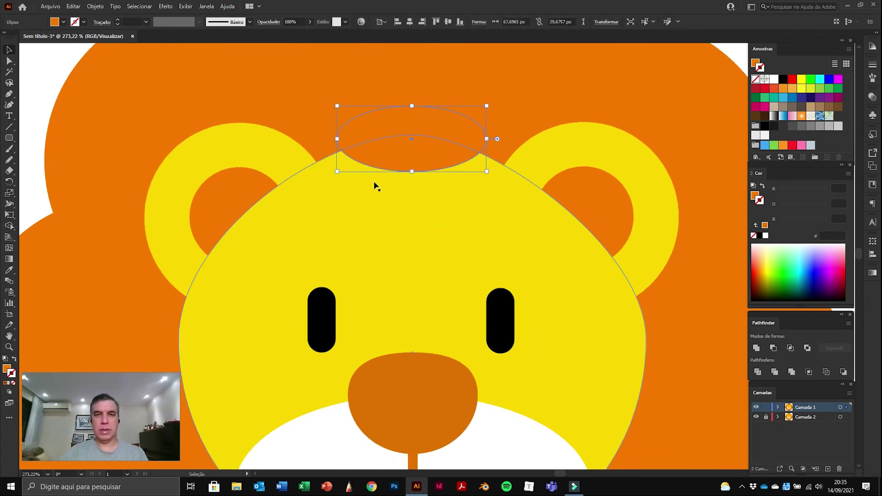
Step: Zoom out to the whole artboard, then zoom in on the right lion's forehead
key(ctrl+0)
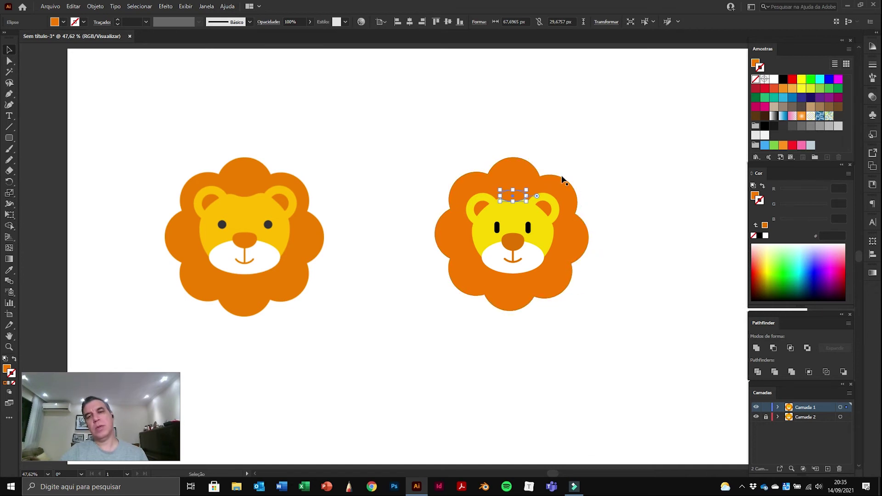
key(z)
key(v)
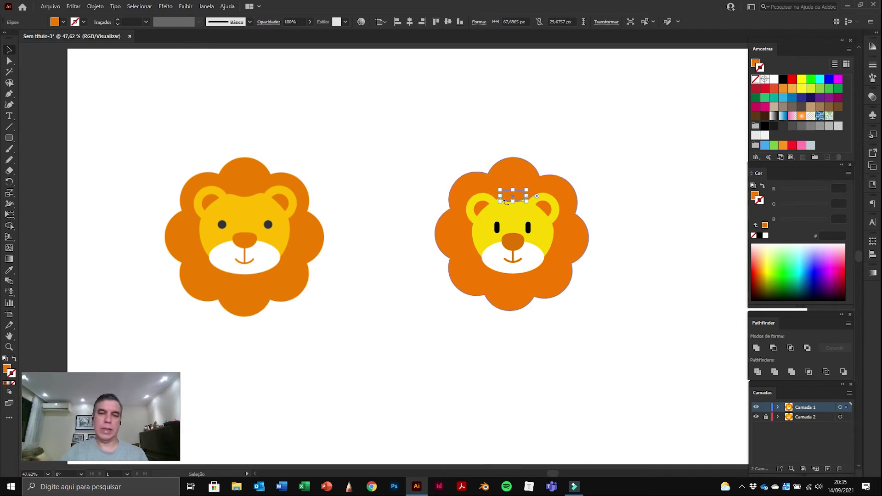
key(z)
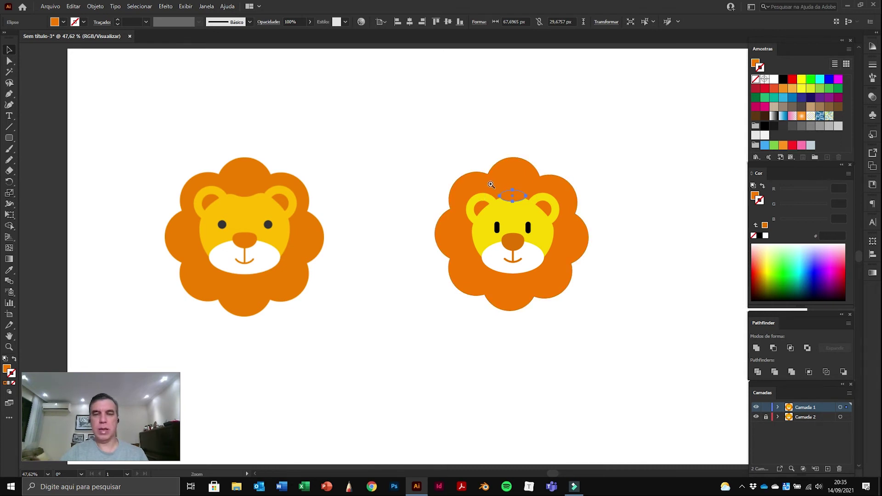
key(v)
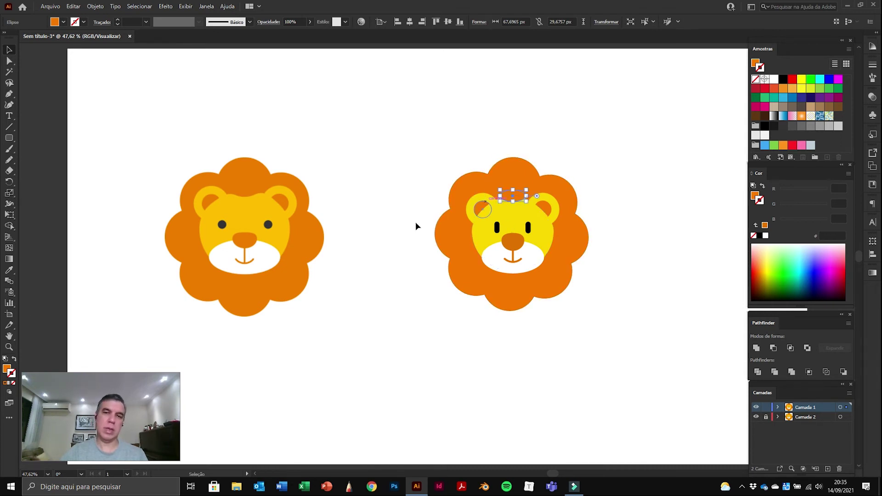
click(9, 347)
drag(486, 182, 671, 300)
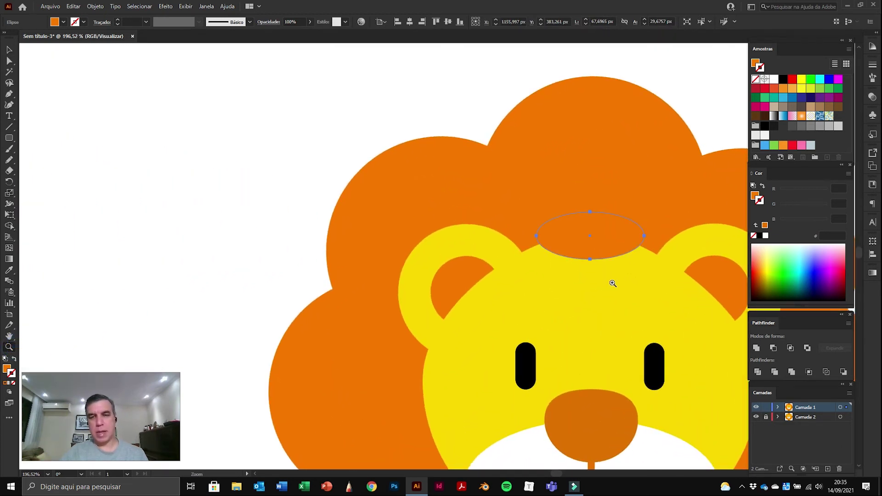
drag(628, 294, 426, 218)
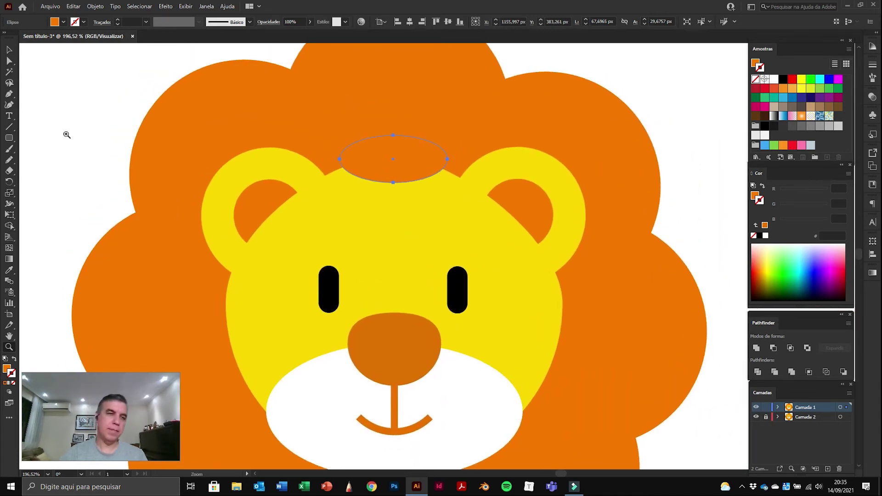
Step: Select the ellipse and yellow face and apply Pathfinder Minus Front to cut the notch
click(10, 50)
click(53, 85)
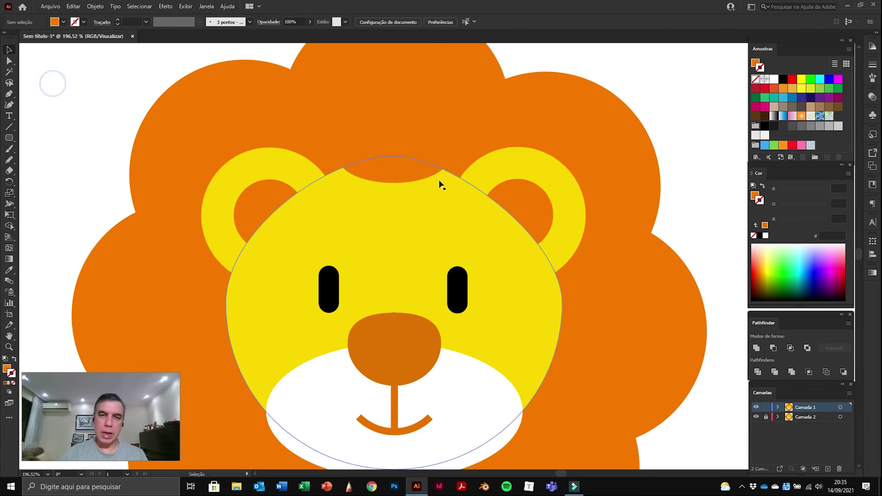
click(431, 156)
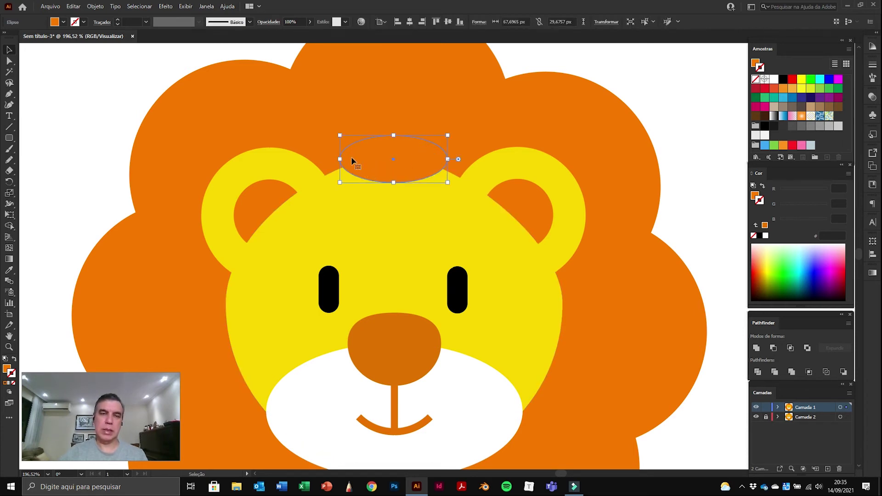
shift+click(427, 211)
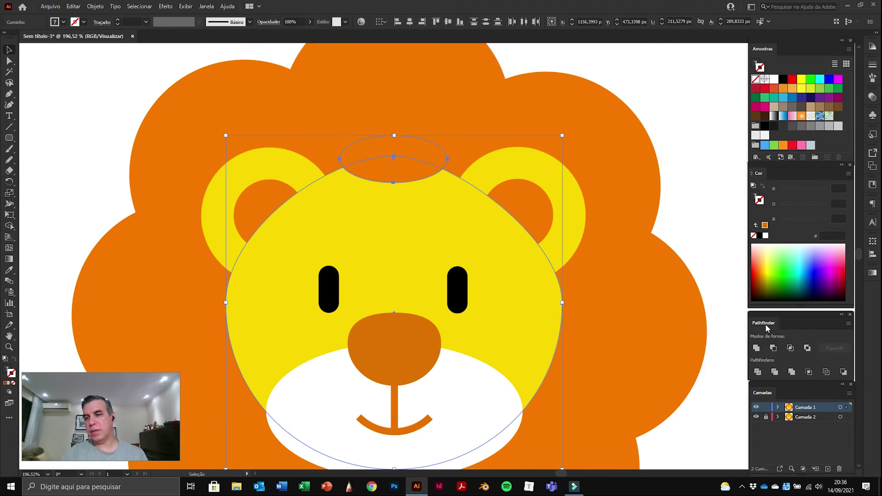
click(773, 348)
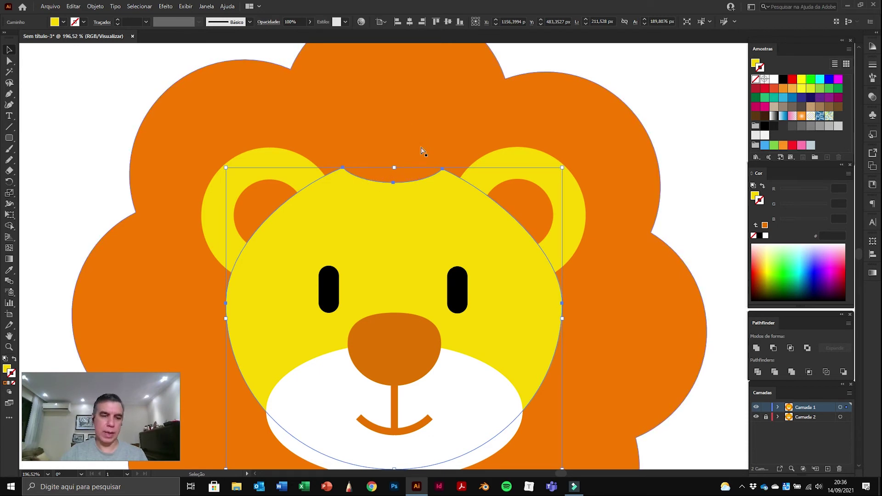
key(ctrl+z)
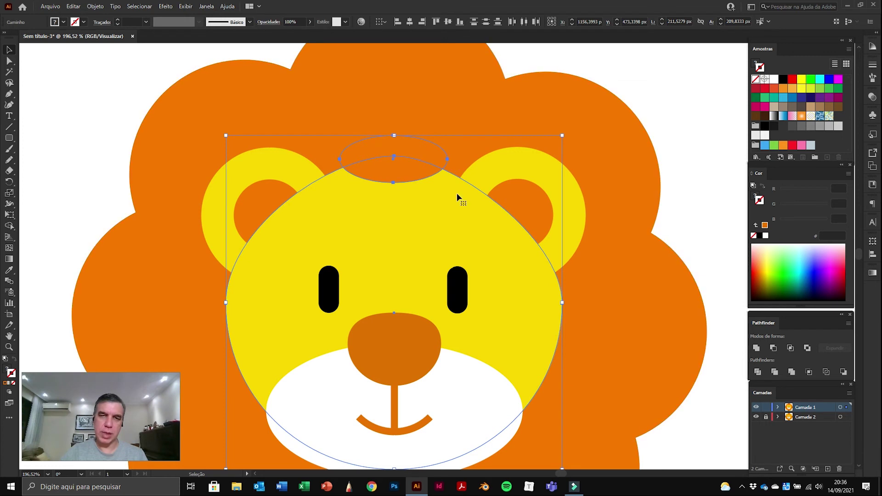
click(773, 349)
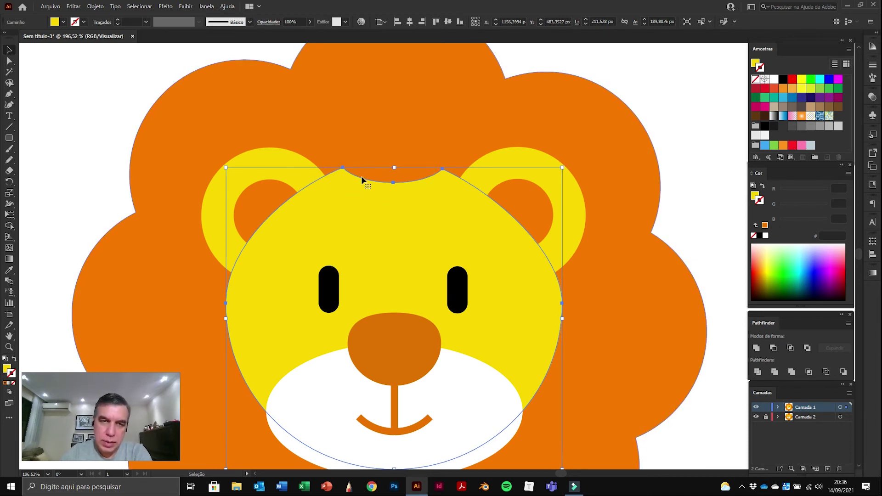
click(11, 161)
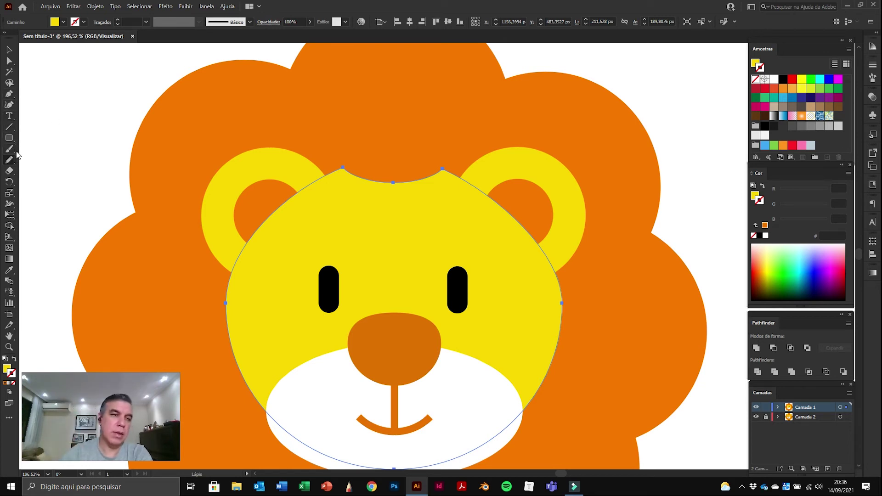
Step: Pick the Smooth tool from the Pencil tool group
click(10, 137)
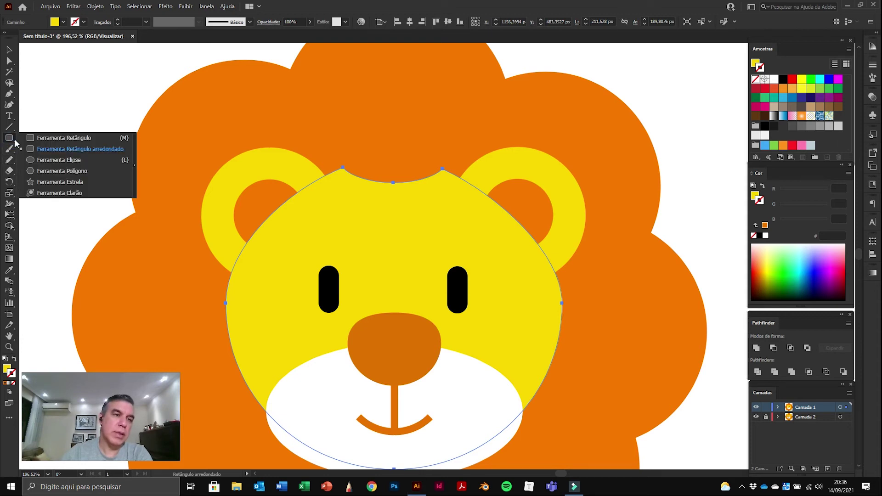
click(38, 160)
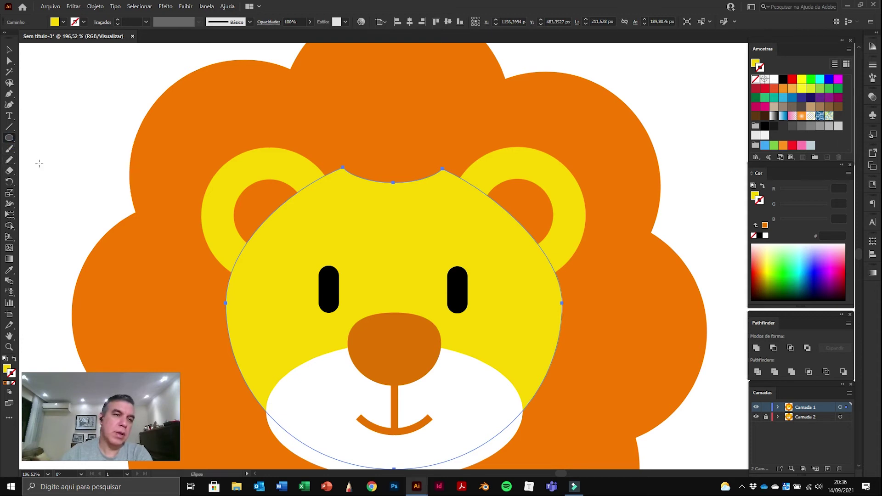
click(15, 142)
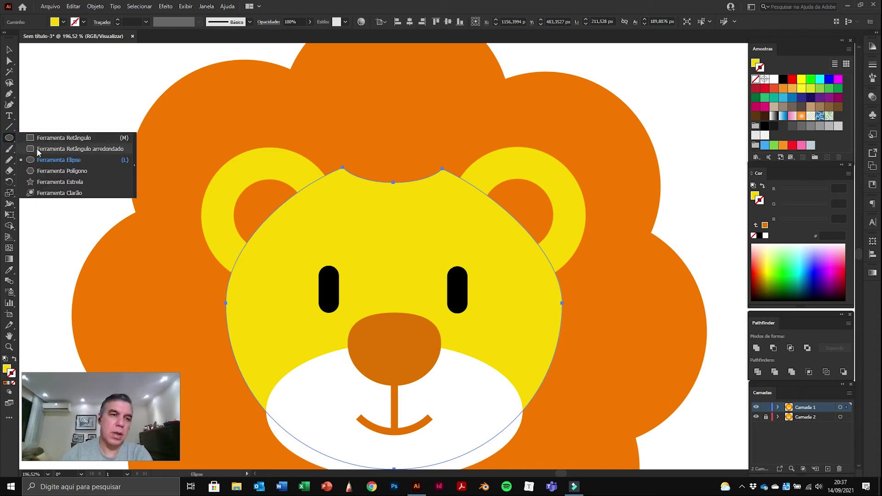
click(9, 139)
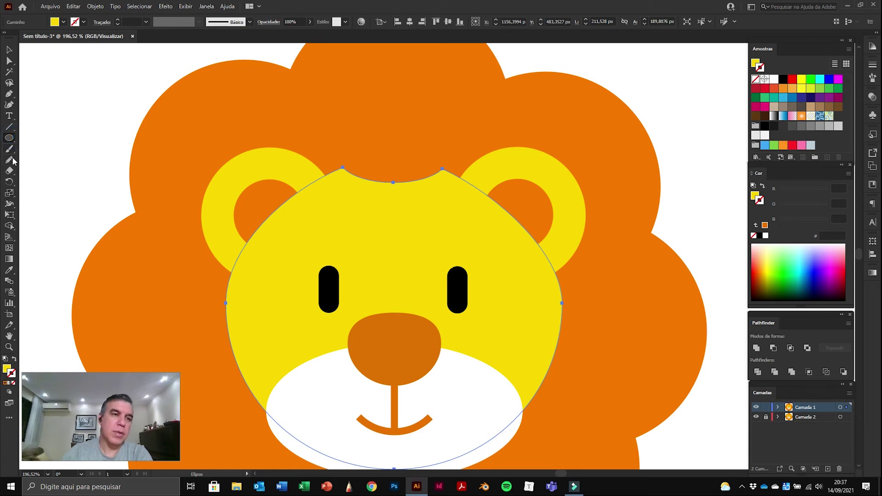
click(12, 162)
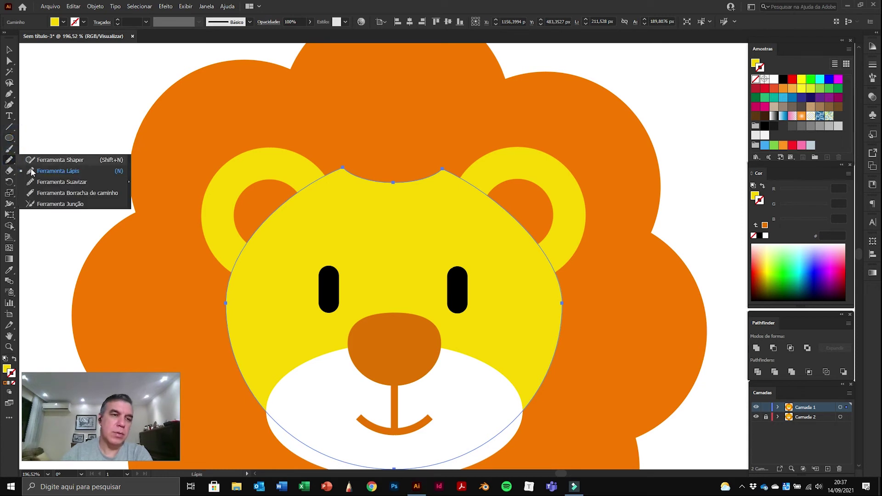
click(44, 183)
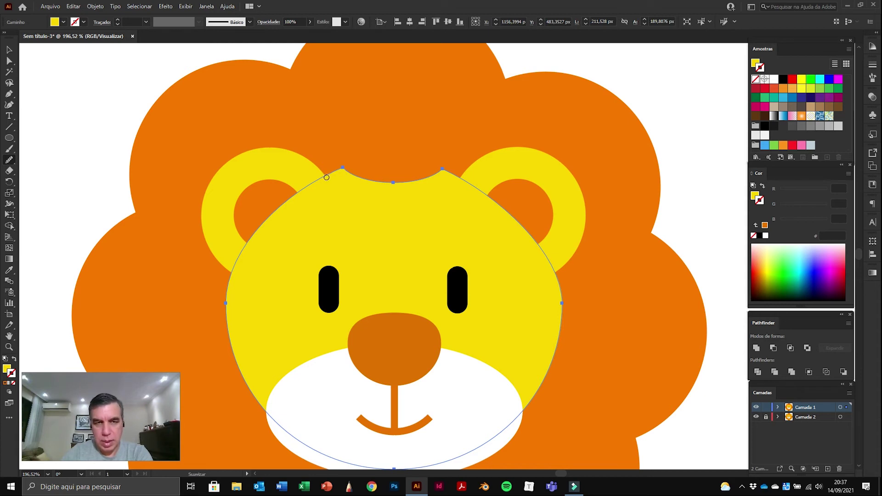
Step: Smooth the notch corners and top edges of the yellow face, then deselect
drag(335, 172, 372, 193)
mouse_move(330, 176)
mouse_down()
mouse_move(373, 181)
mouse_move(330, 176)
mouse_move(375, 174)
mouse_move(329, 176)
mouse_move(361, 185)
mouse_move(329, 176)
mouse_move(366, 186)
mouse_move(370, 177)
mouse_move(331, 173)
mouse_up()
mouse_move(455, 177)
mouse_down()
mouse_move(423, 188)
mouse_move(419, 178)
mouse_move(460, 174)
mouse_move(431, 177)
mouse_move(487, 198)
mouse_move(413, 196)
mouse_up()
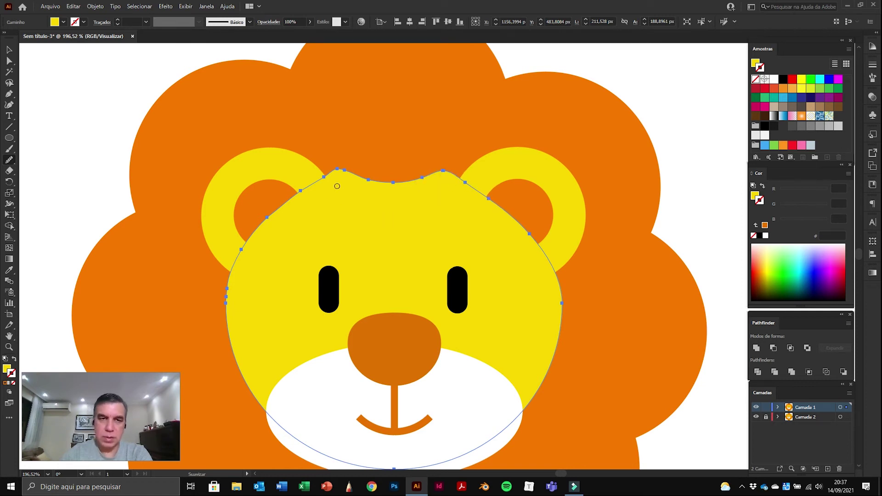
mouse_move(317, 180)
mouse_down()
mouse_move(359, 177)
mouse_move(364, 186)
mouse_move(320, 181)
mouse_up()
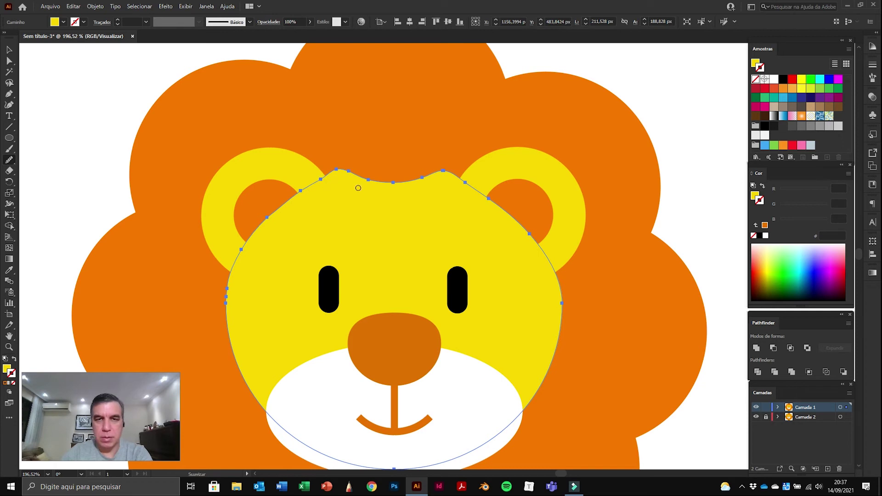
drag(346, 168, 365, 182)
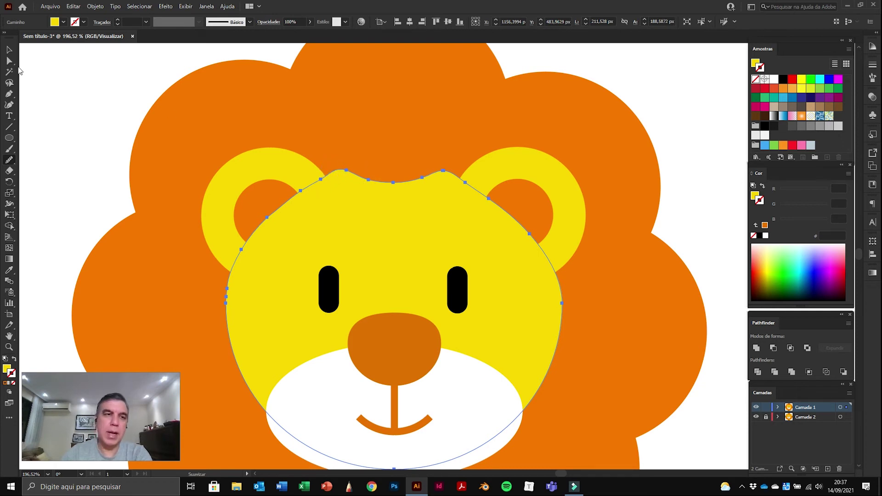
click(9, 61)
click(69, 92)
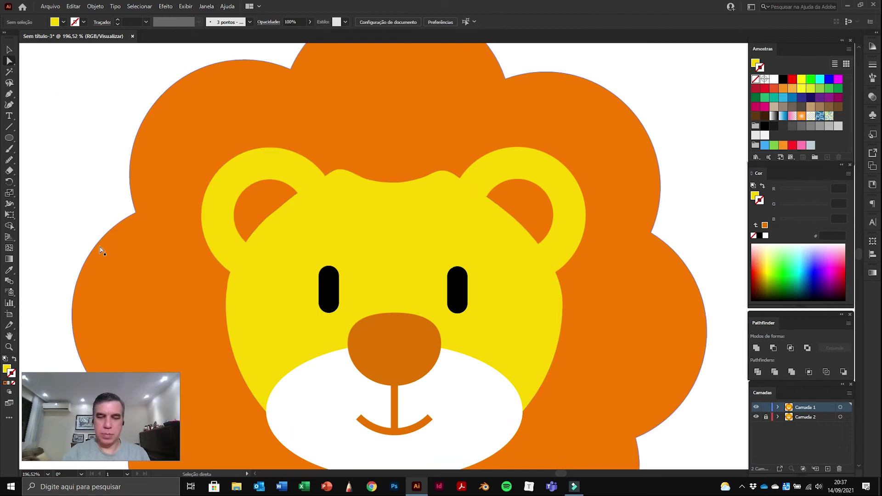
Step: Hide and delete the Camada 2 layer holding the second lion
key(ctrl+0)
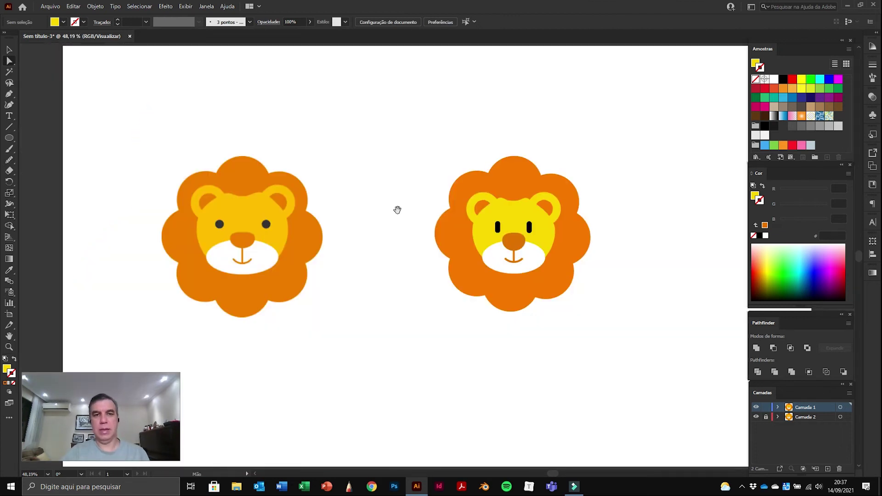
drag(396, 209, 422, 203)
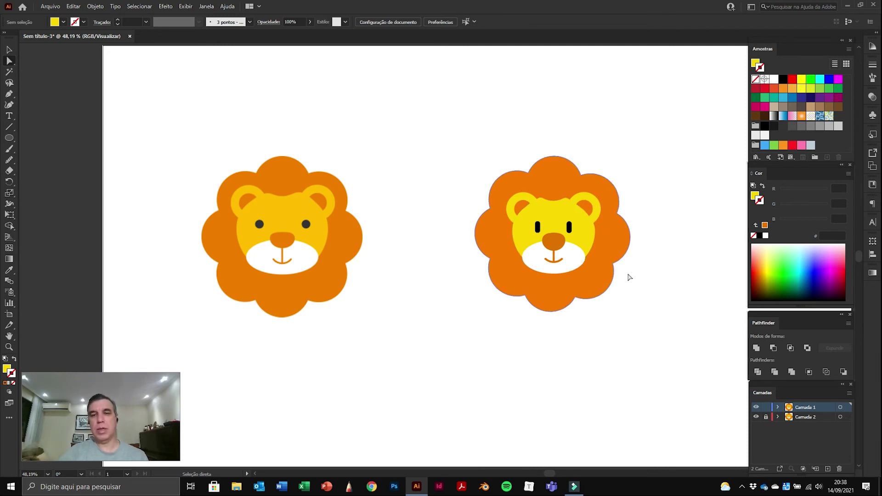
click(756, 418)
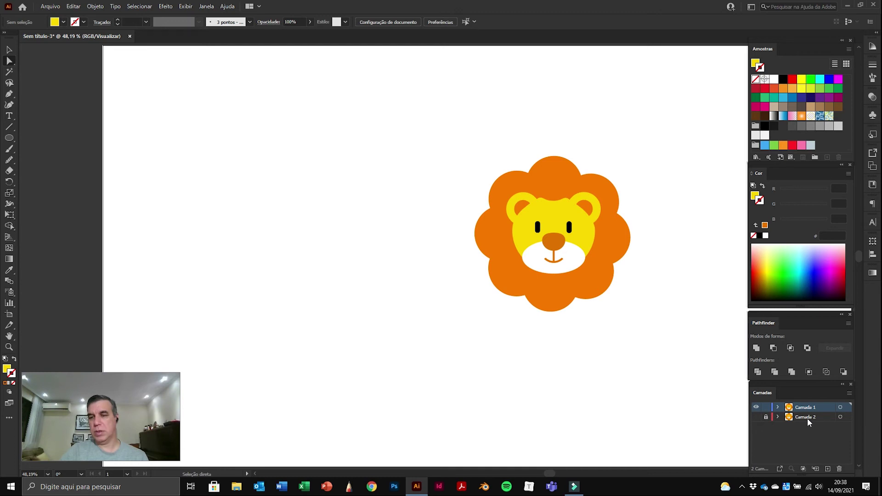
click(756, 417)
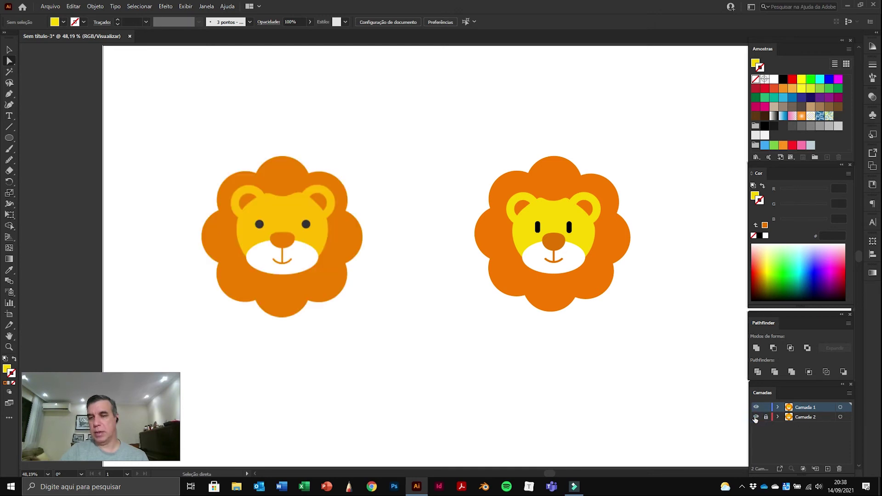
click(755, 418)
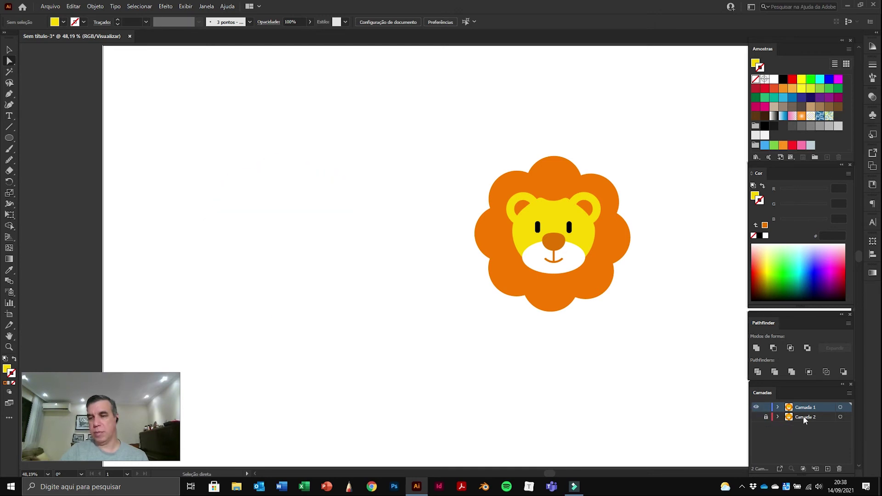
click(805, 417)
click(839, 469)
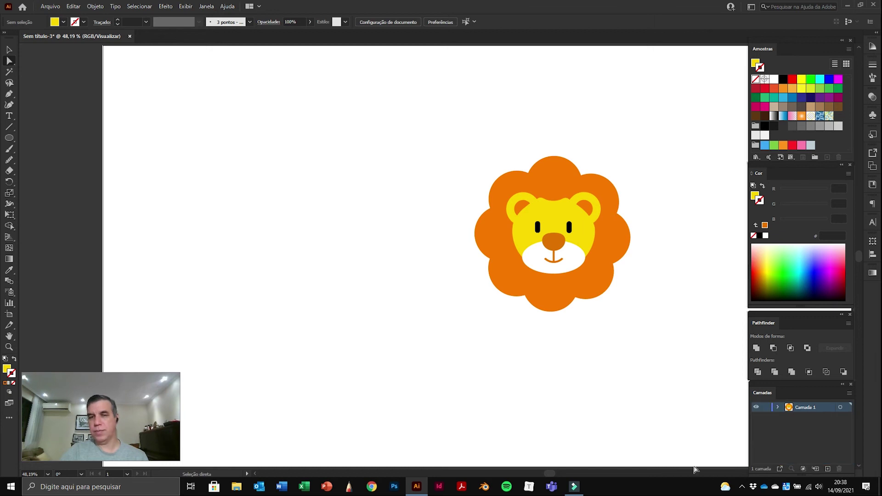
Step: Marquee-select the remaining lion and drag it left to the artboard centre
drag(461, 124, 687, 371)
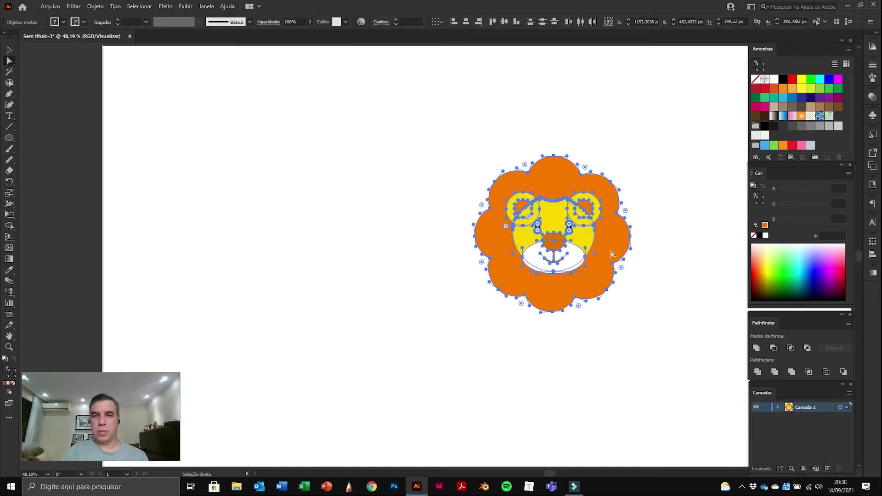
drag(612, 248, 485, 248)
click(561, 216)
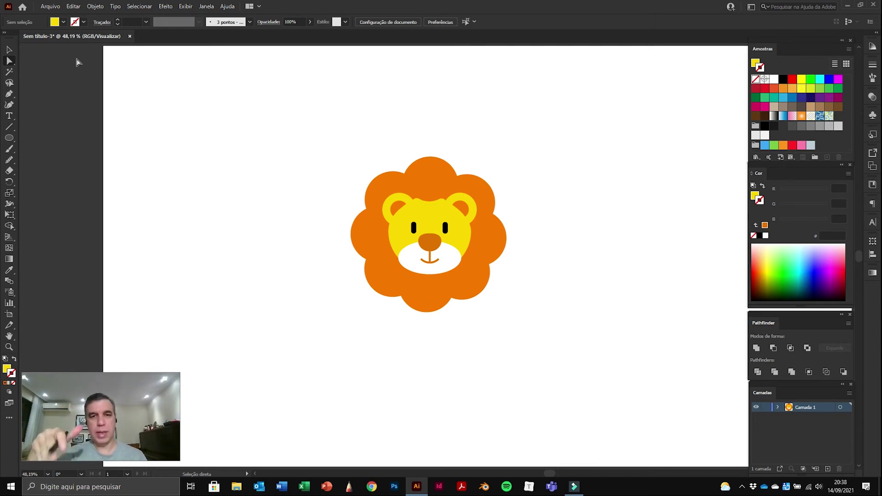
Step: Save As 'Leão redesenhado.ai' on the desktop, accepting the default Illustrator options
click(51, 6)
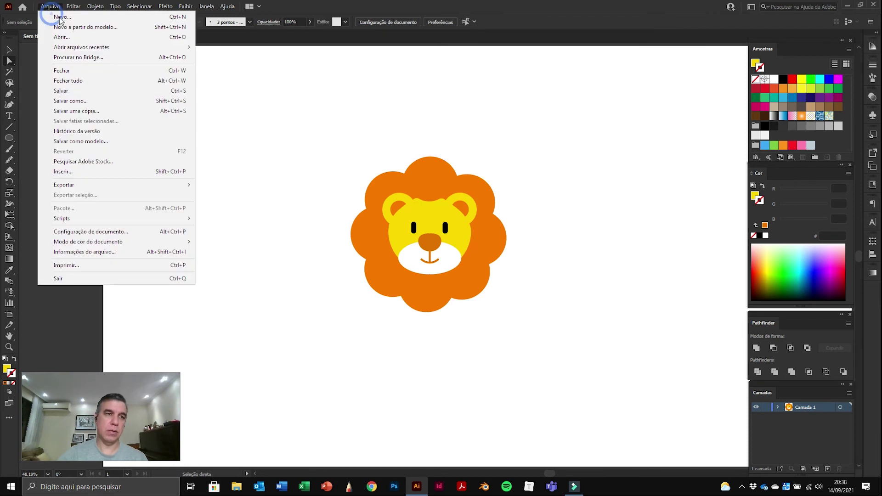
click(78, 102)
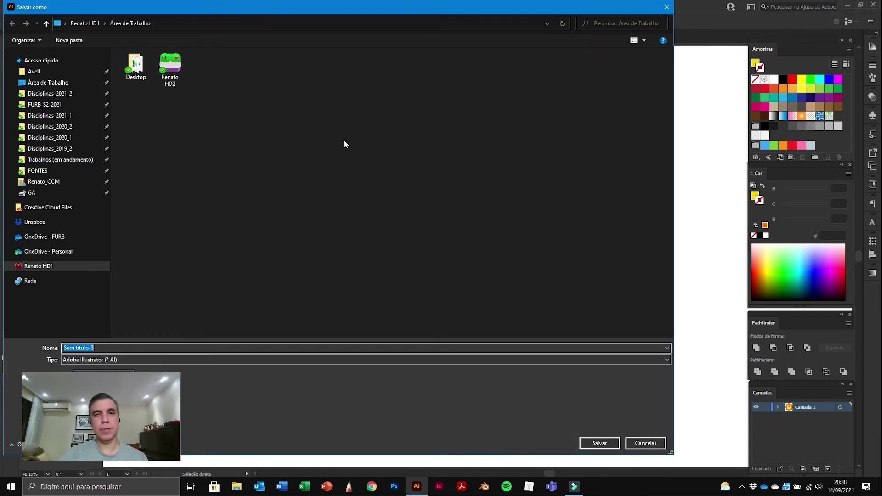
click(47, 82)
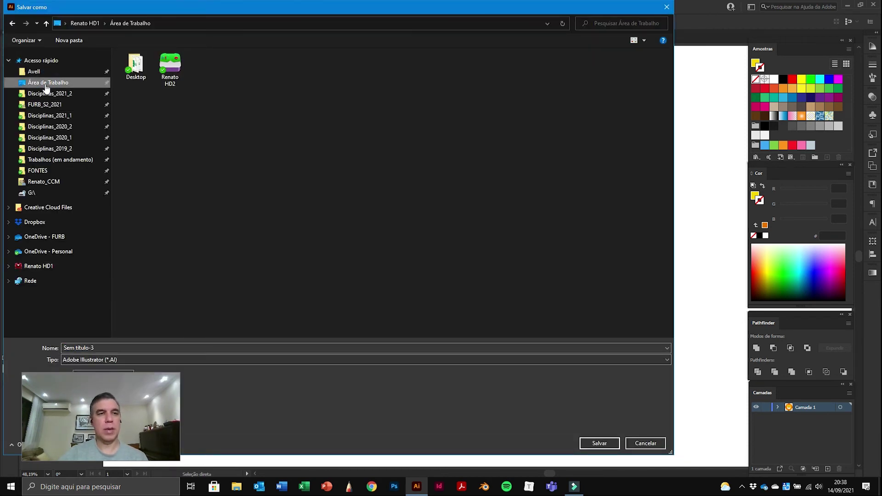
click(102, 347)
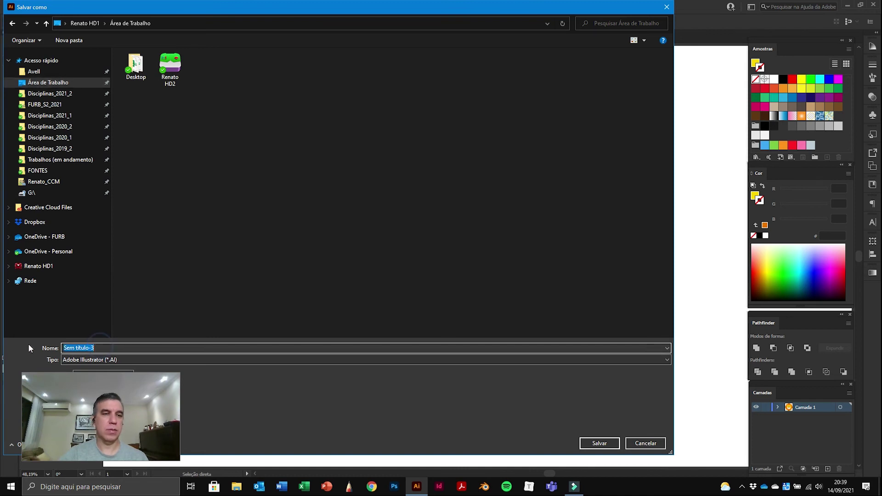
text(Leão redesenhado)
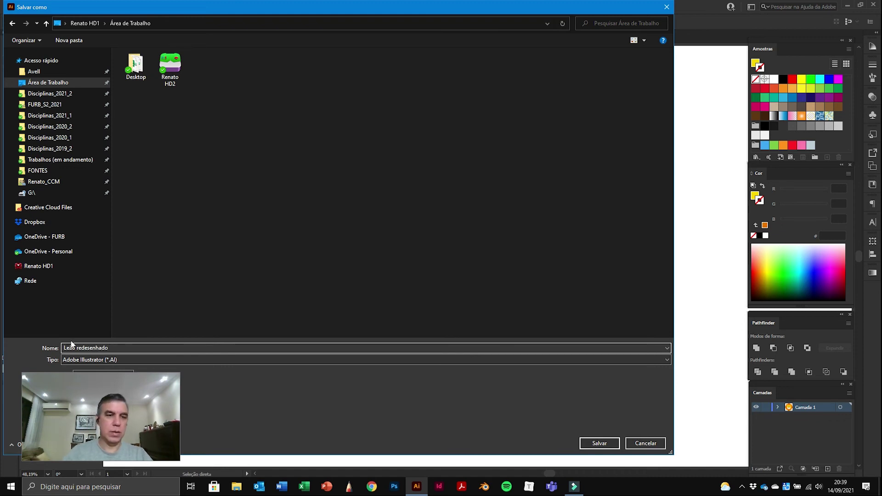
click(600, 443)
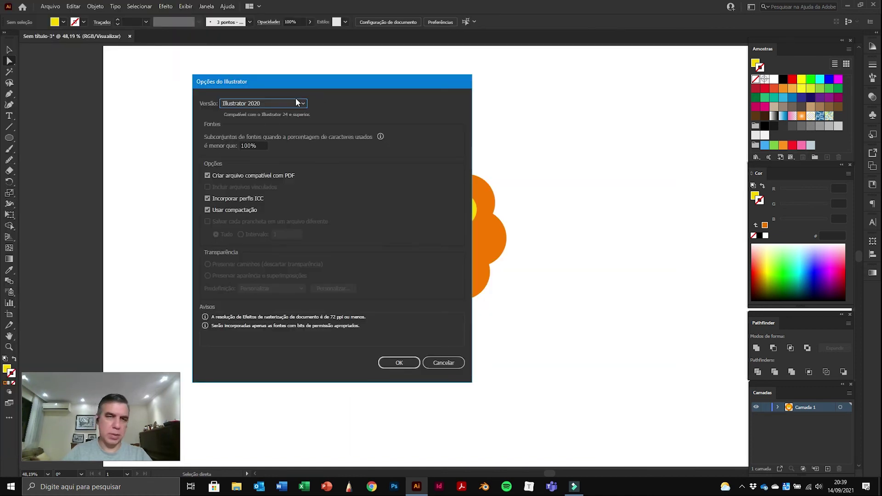
click(406, 364)
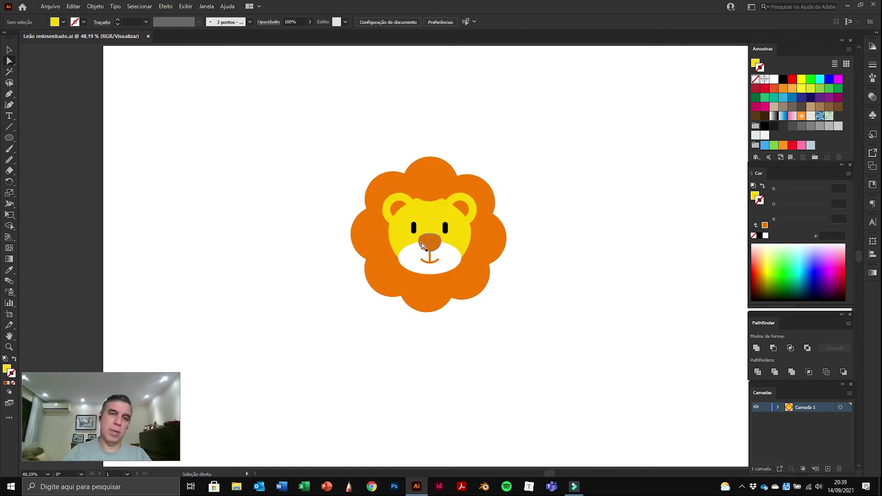
Step: Start exporting the lion as an image and reposition the export window
click(53, 7)
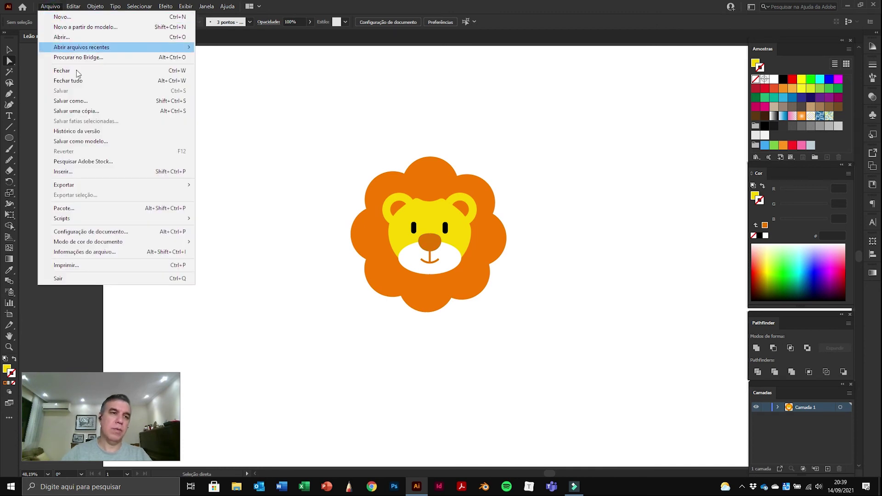
mouse_move(91, 186)
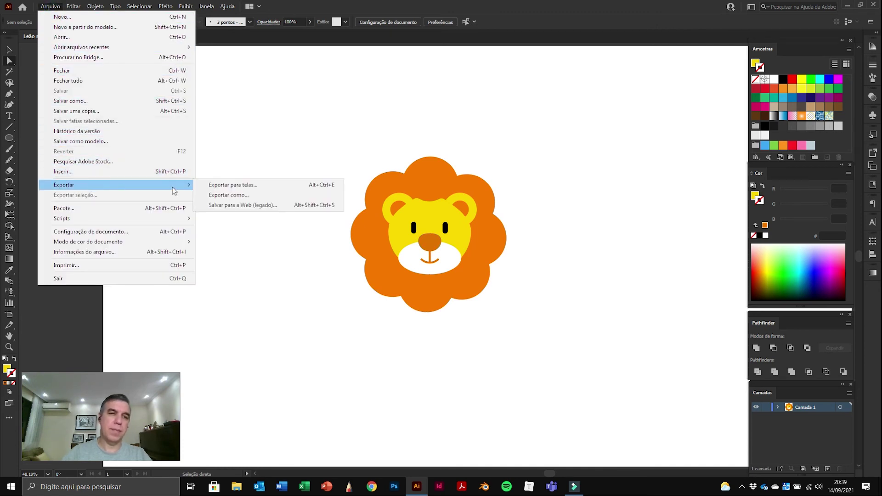
click(261, 198)
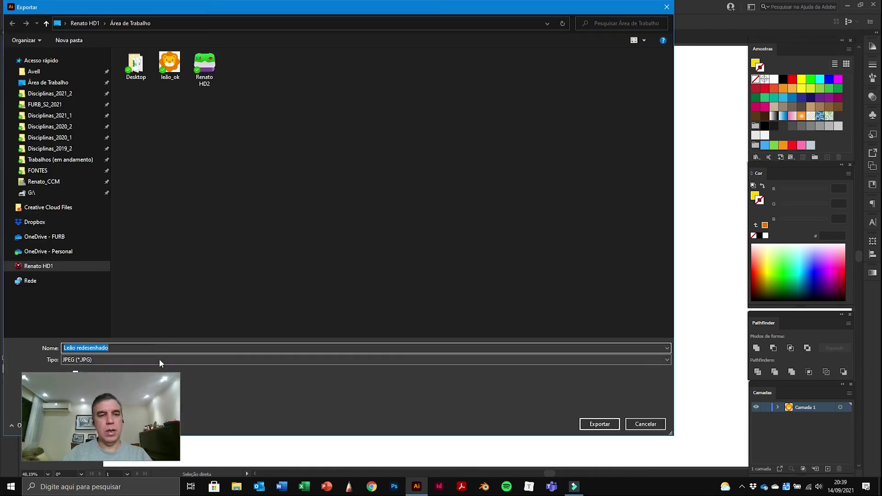
drag(279, 10, 388, 12)
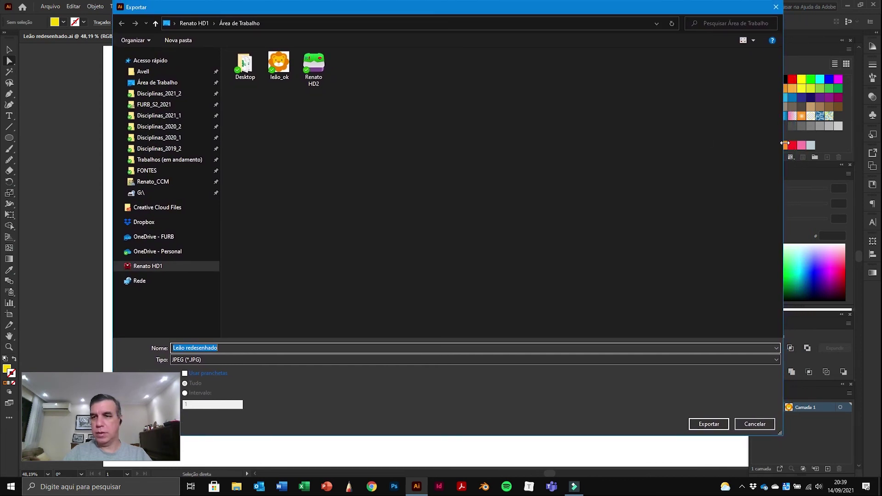
drag(783, 143, 607, 138)
drag(406, 10, 478, 11)
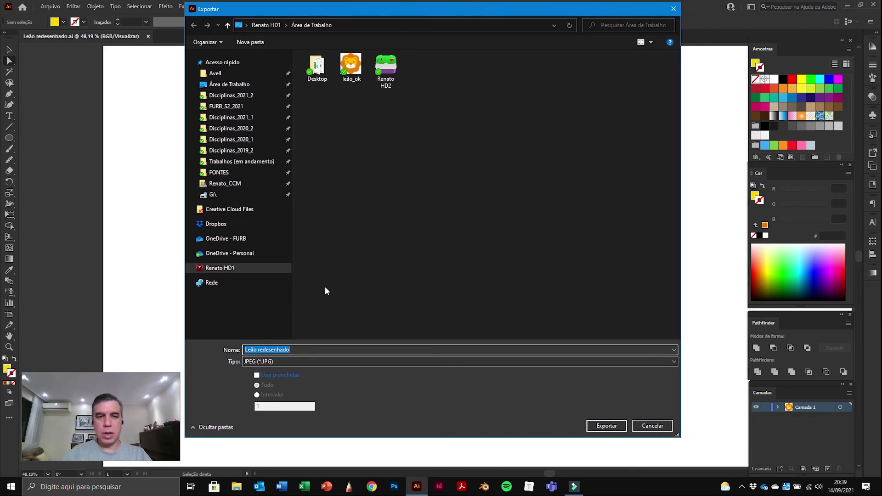
Step: Choose PNG as the format with Use Artboards turned off and confirm the export
click(302, 361)
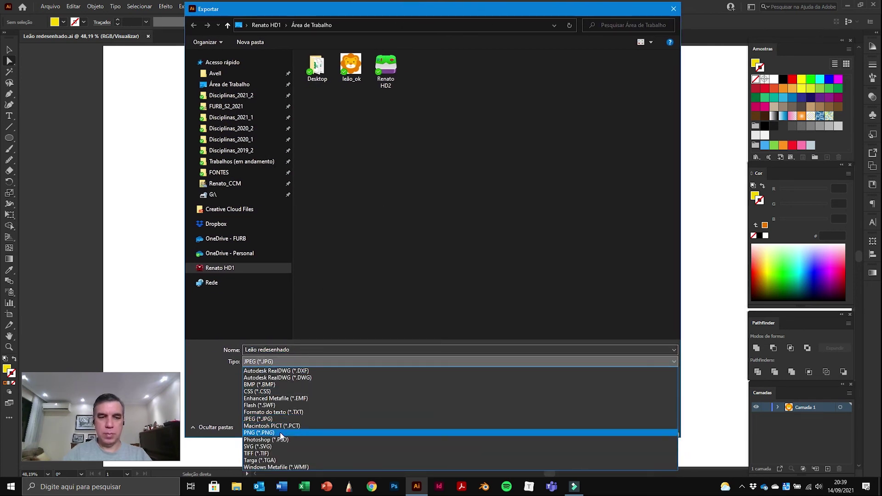
click(262, 433)
drag(384, 9, 664, 8)
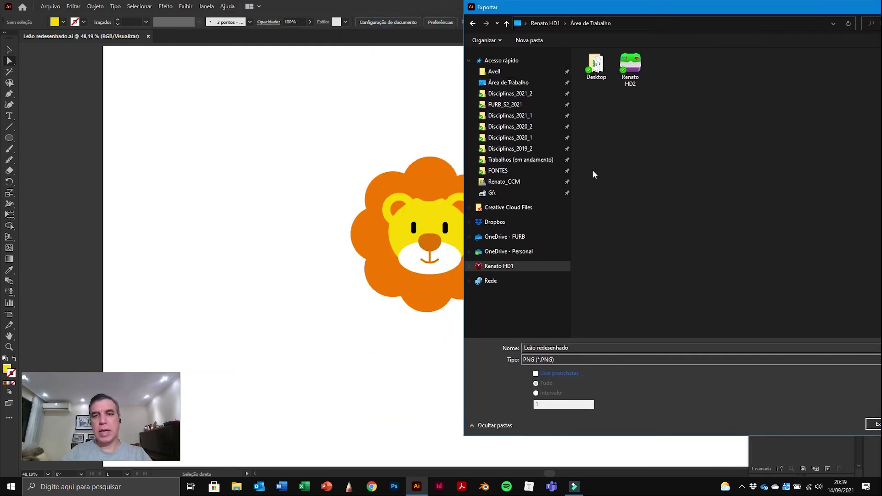
drag(685, 8, 425, 11)
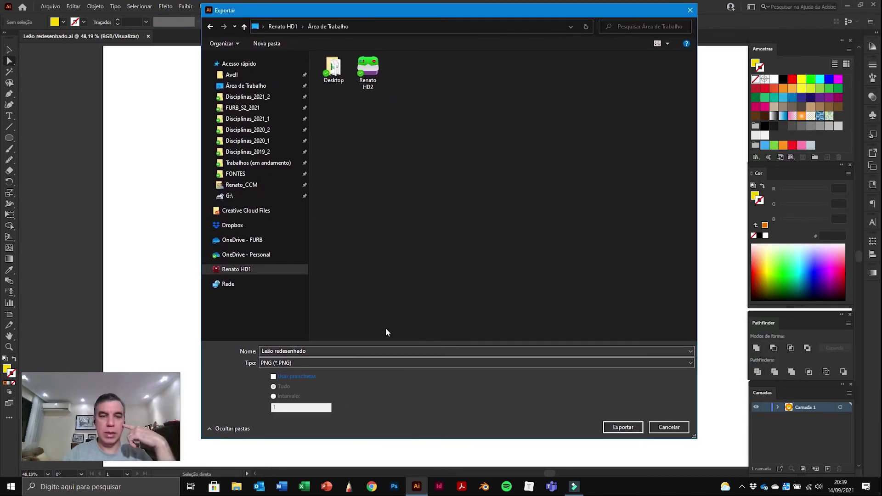
click(274, 378)
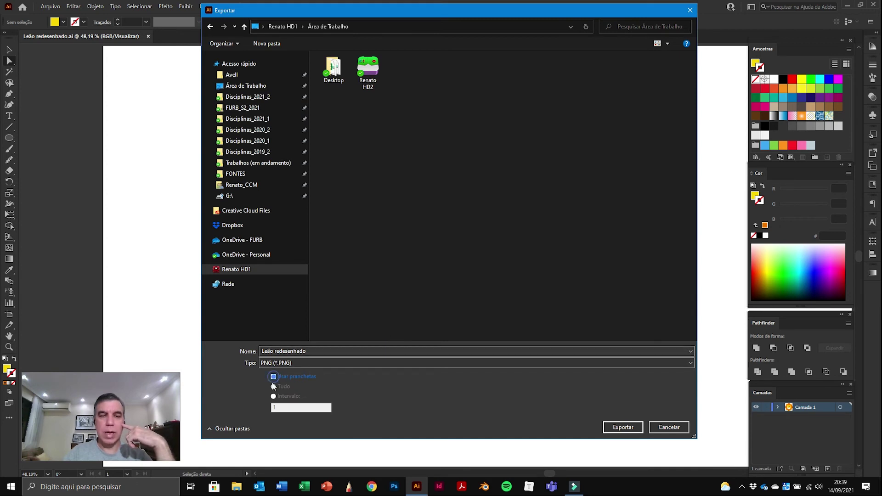
drag(379, 12, 708, 29)
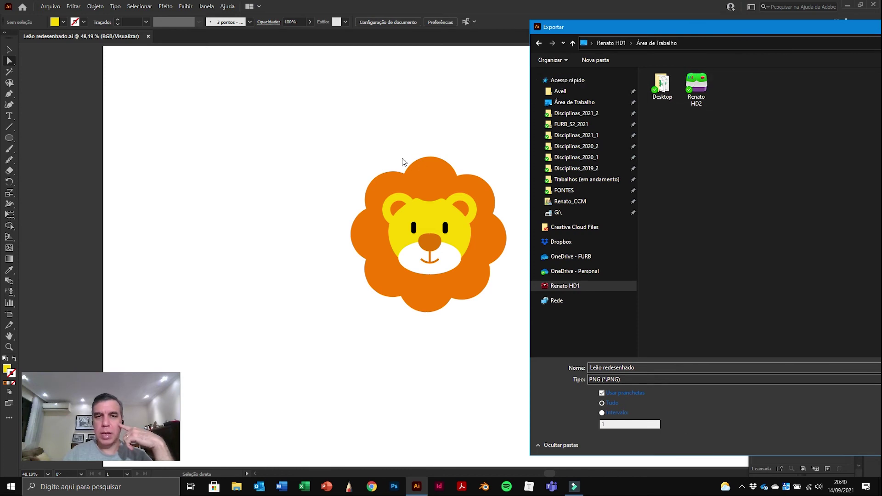
drag(814, 32, 495, 24)
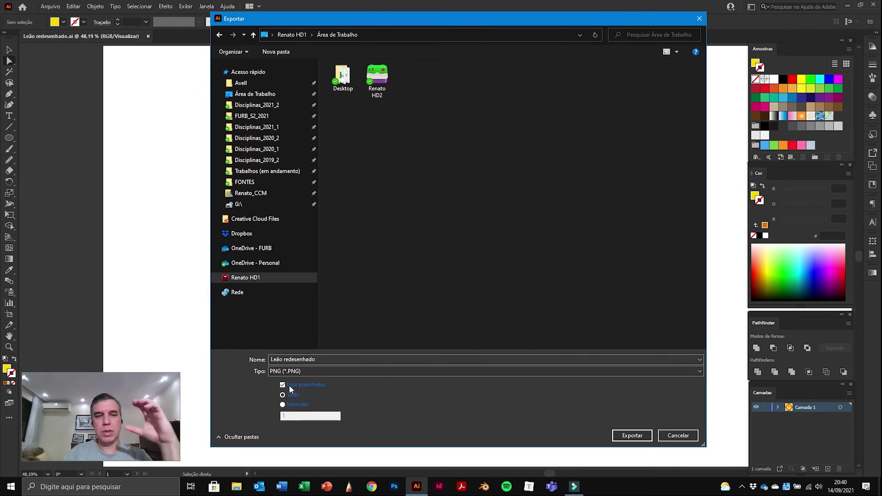
click(282, 385)
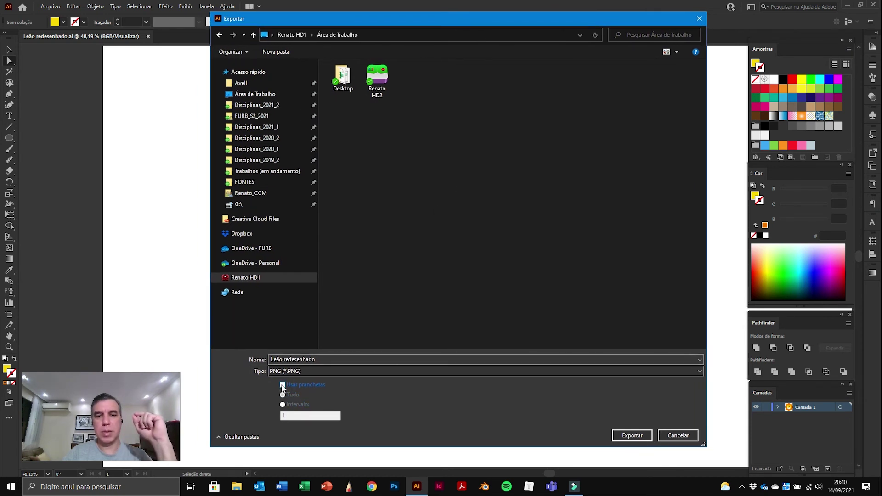
click(632, 435)
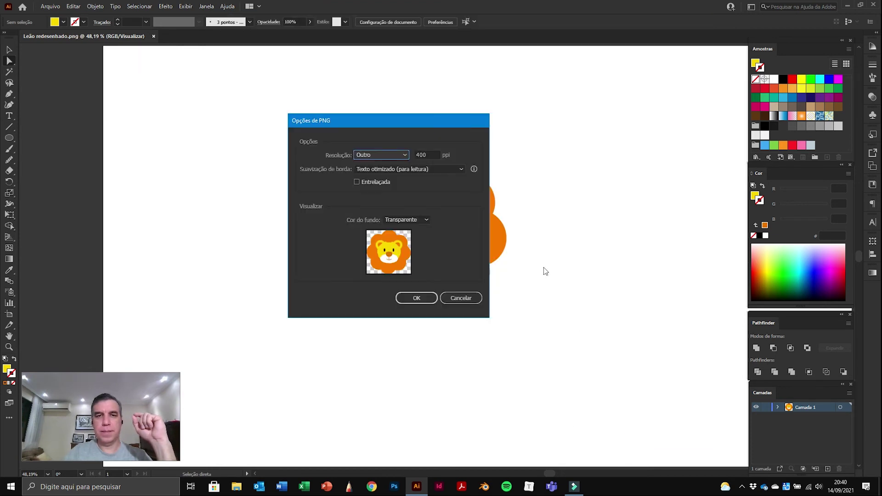
Step: Set the PNG resolution to 150 ppi with transparent background and finish exporting
click(397, 155)
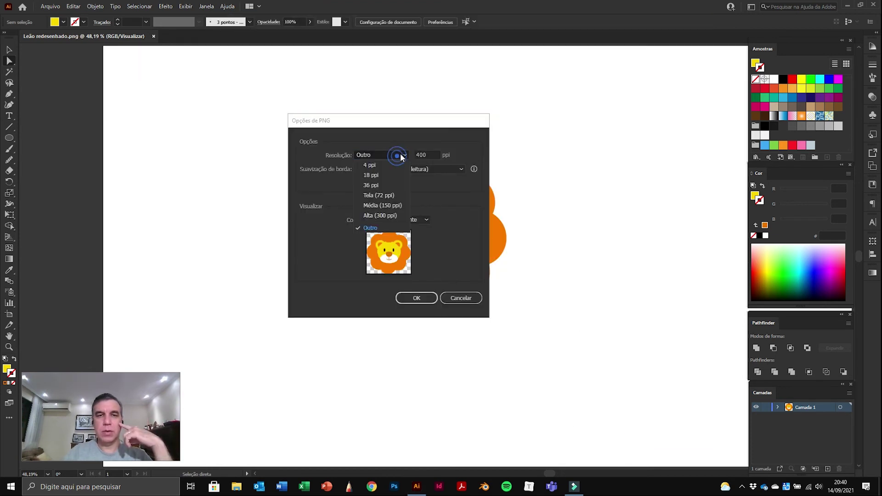
click(389, 206)
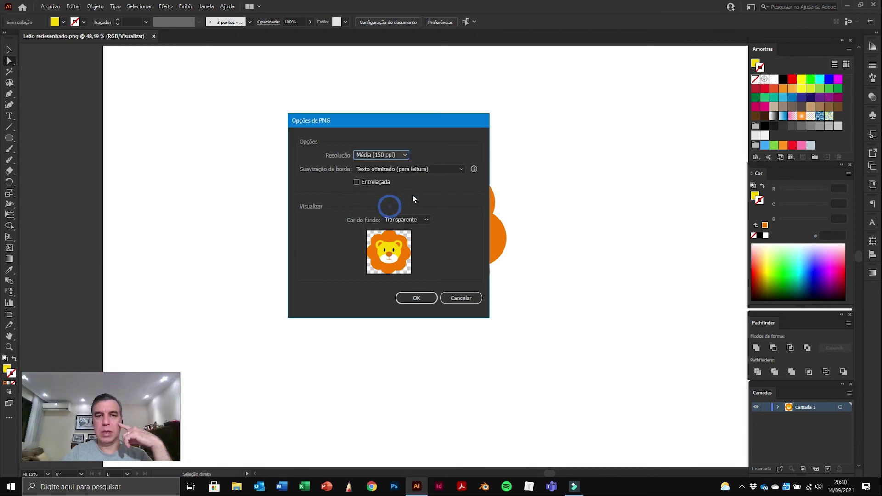
click(404, 155)
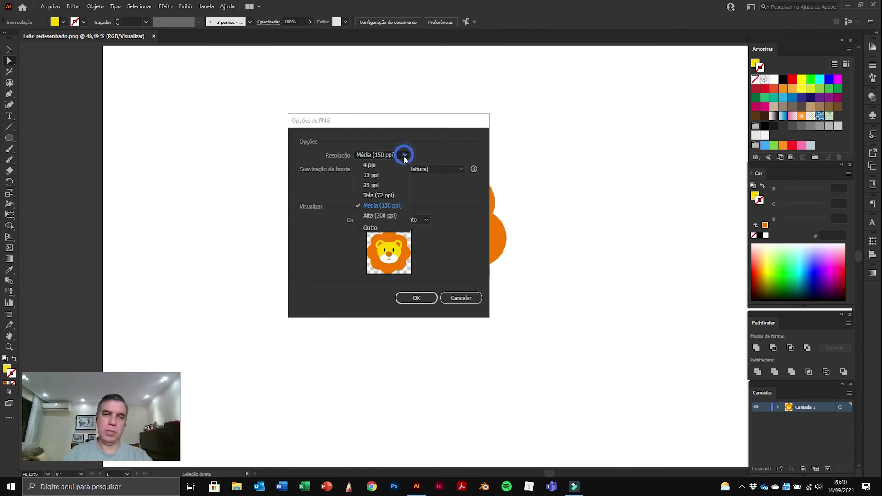
click(378, 216)
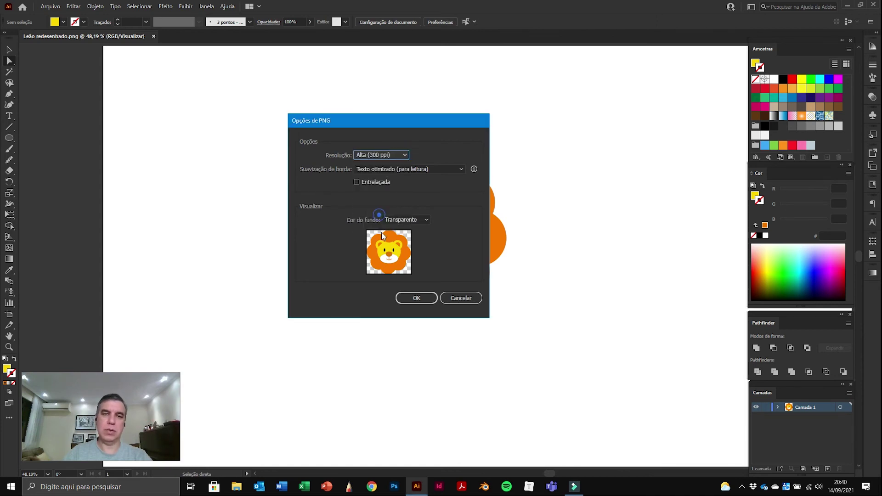
click(404, 156)
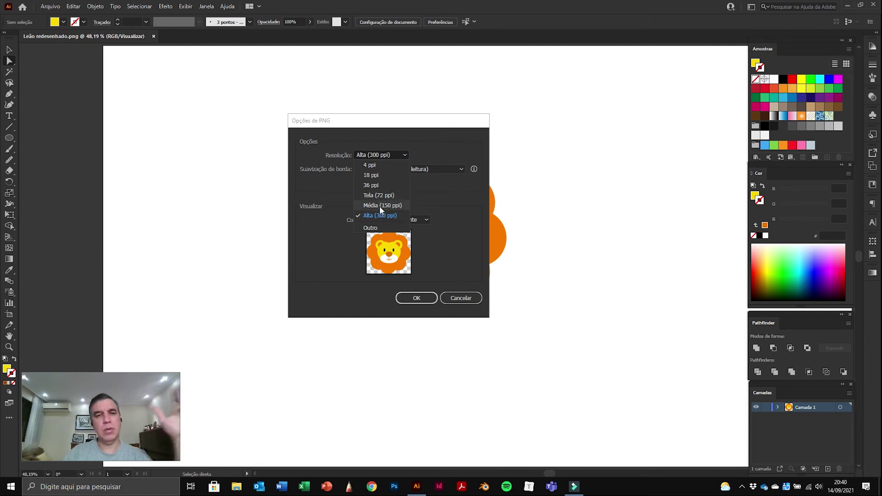
click(379, 206)
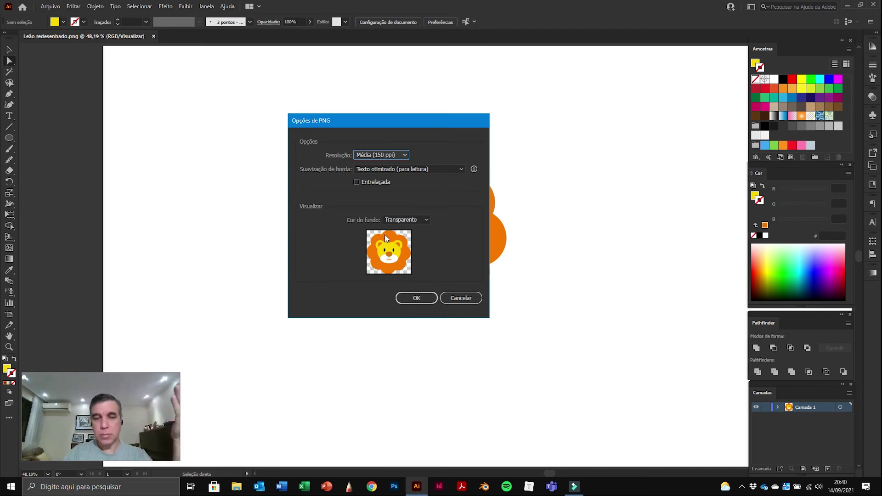
click(423, 300)
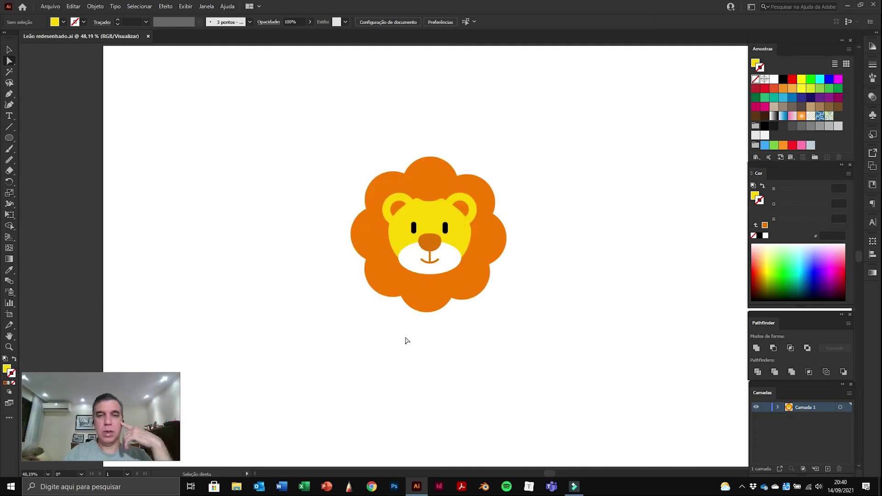
Step: Close the .ai document, minimize Illustrator, and open leão_ok from the desktop
click(147, 35)
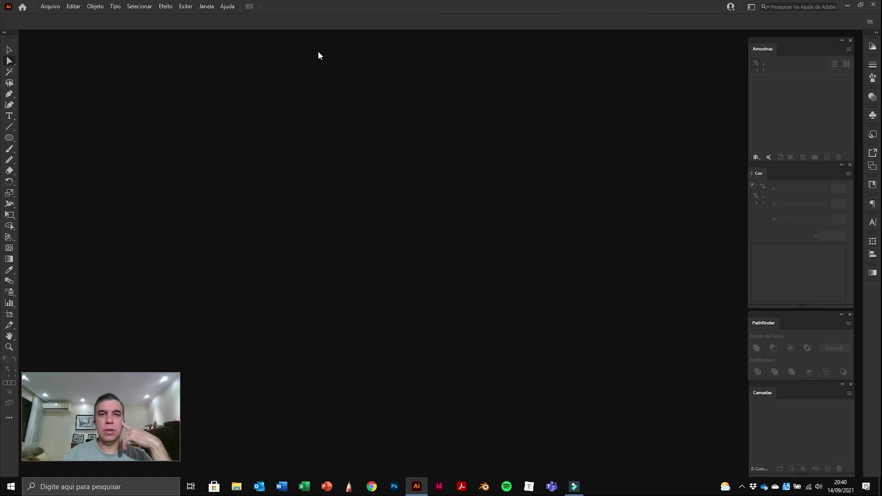
click(847, 6)
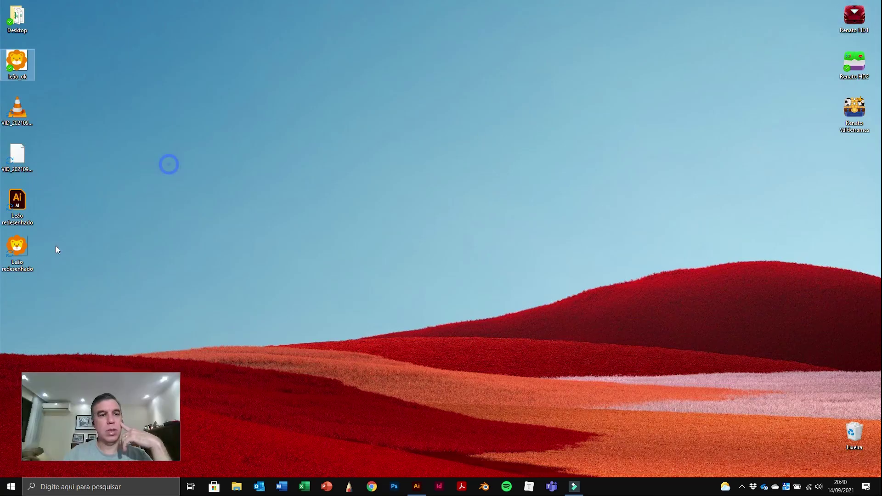
drag(16, 250, 53, 62)
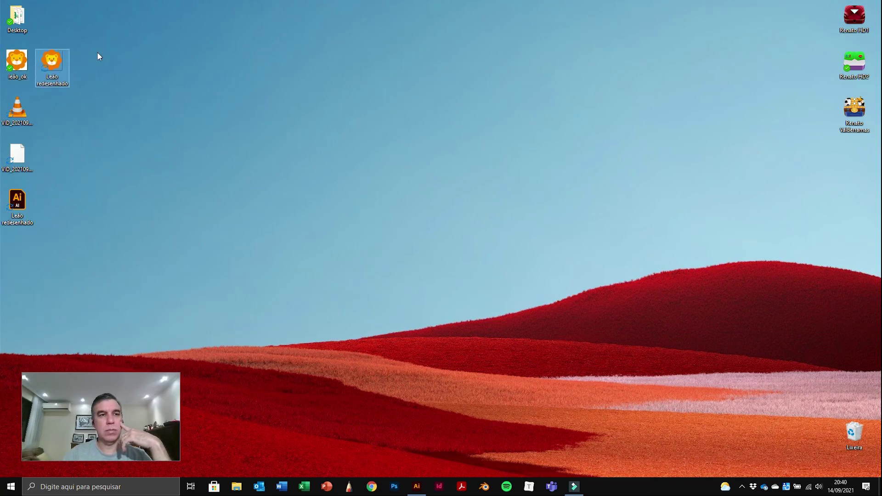
double_click(19, 65)
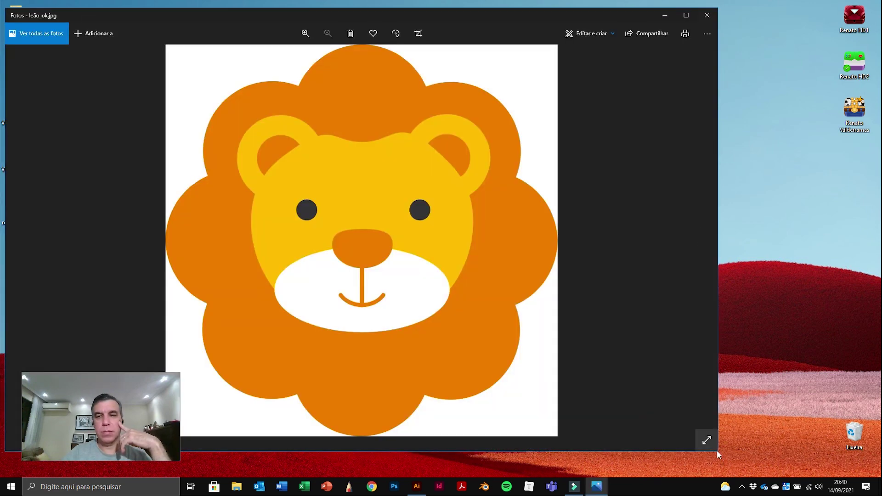
Step: Arrange the Photos and Snip & Sketch windows side by side, then close both
drag(717, 451, 257, 253)
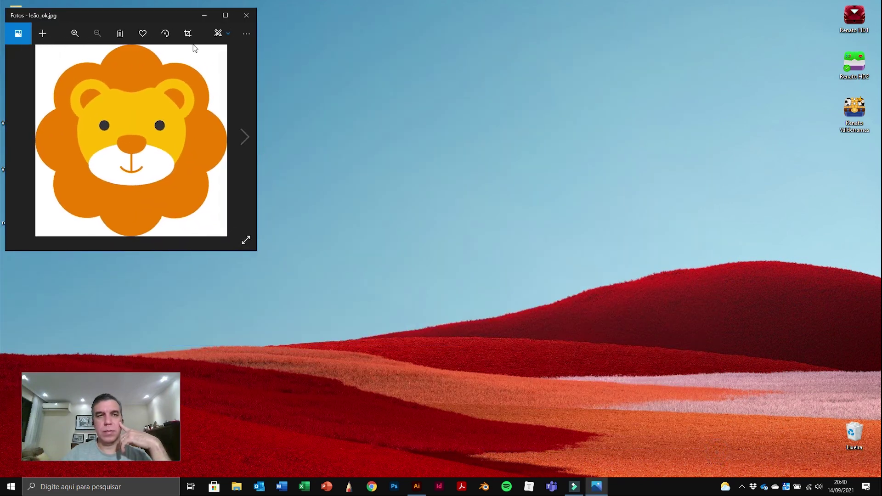
drag(208, 29, 390, 91)
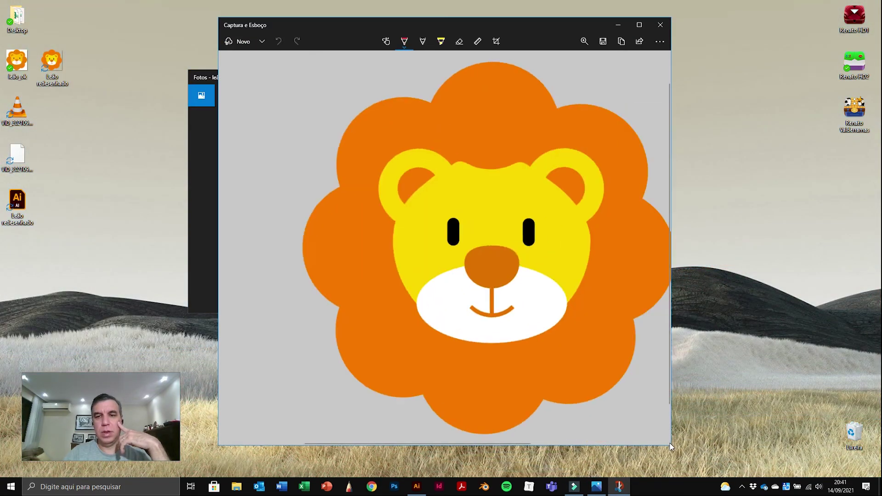
drag(671, 446, 509, 331)
drag(391, 26, 622, 46)
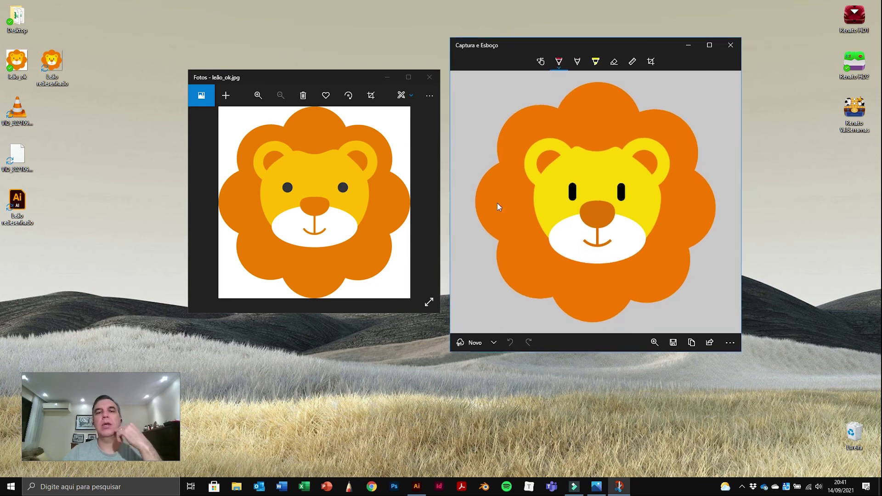
click(730, 45)
click(430, 78)
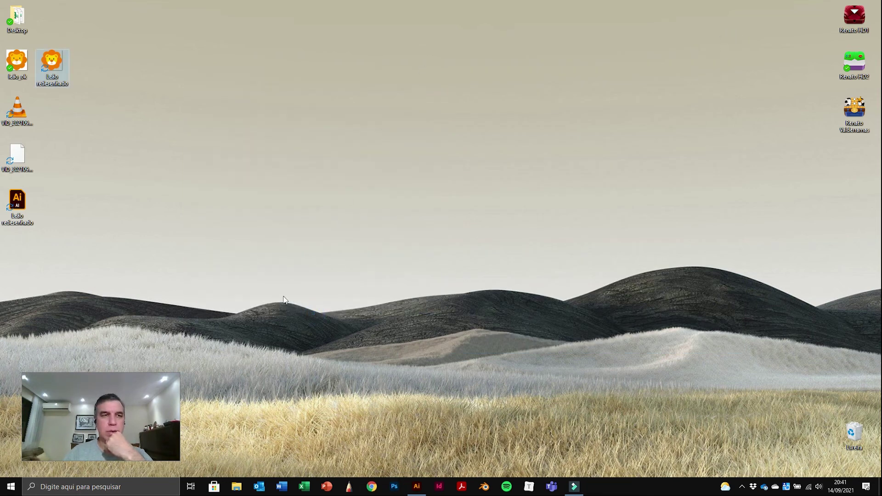
Step: Insert the Leão redesenhado picture from the desktop into a new blank Word document
click(281, 486)
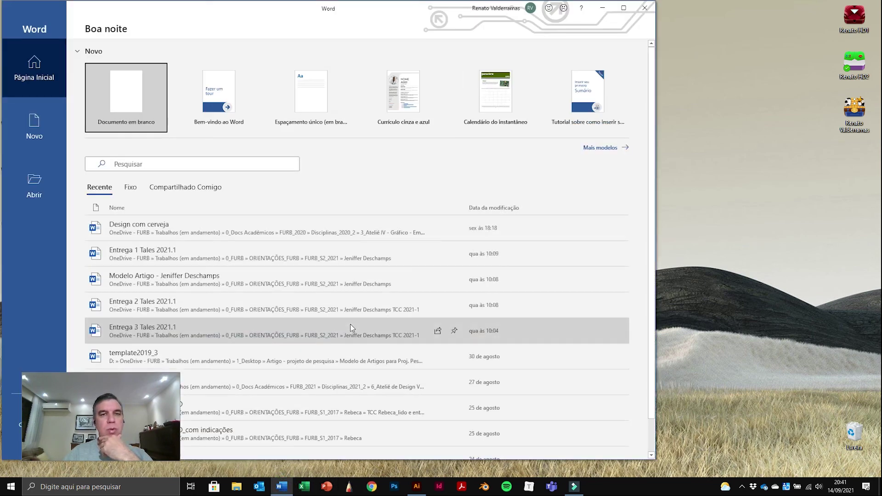
click(138, 120)
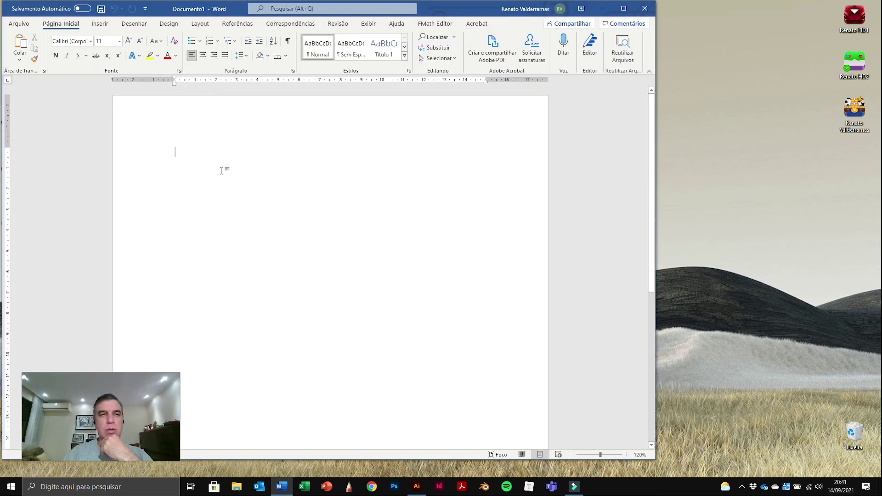
click(101, 24)
click(109, 44)
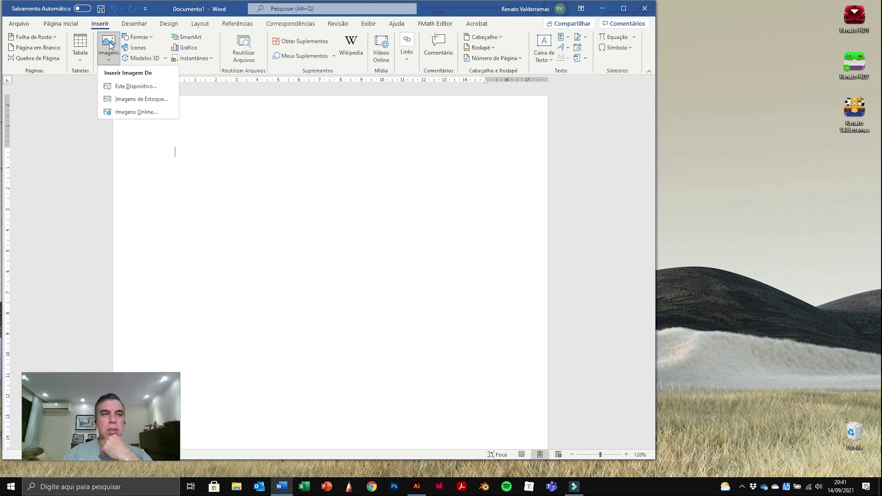
click(135, 87)
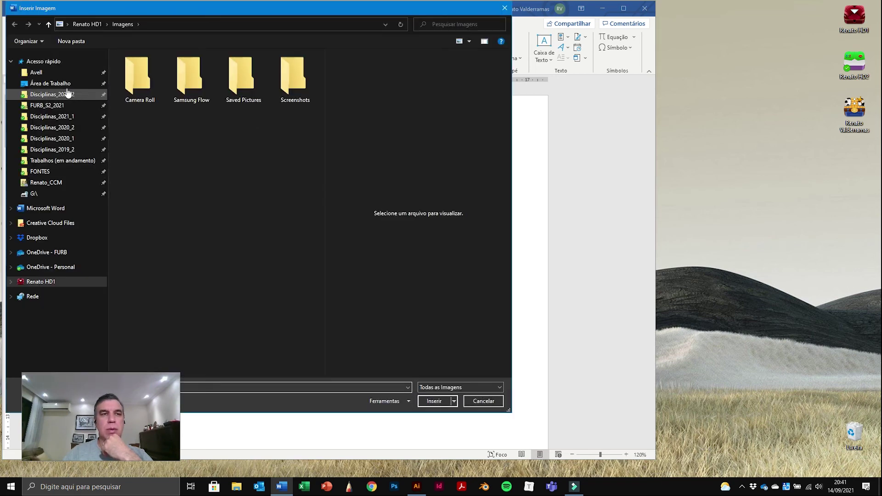
click(65, 83)
click(166, 73)
click(433, 400)
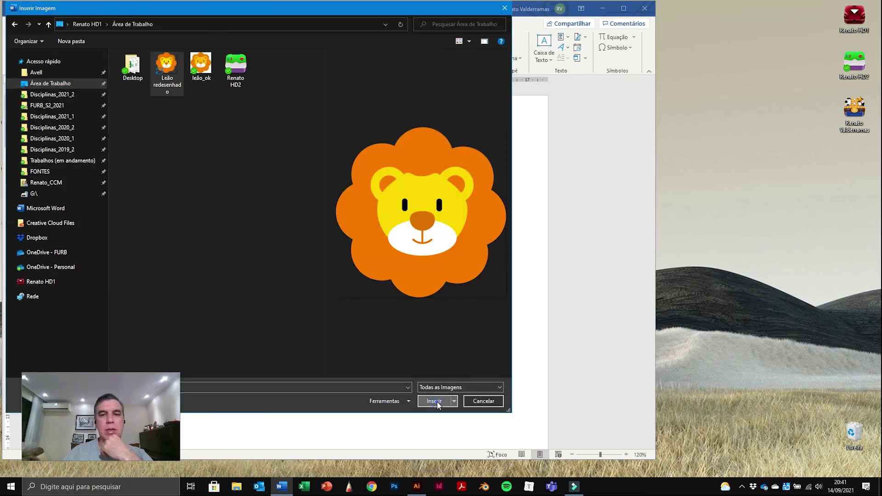
Step: Shrink the lion picture from 14.09 cm to 7.02 cm square by its corner handle
drag(467, 440, 321, 293)
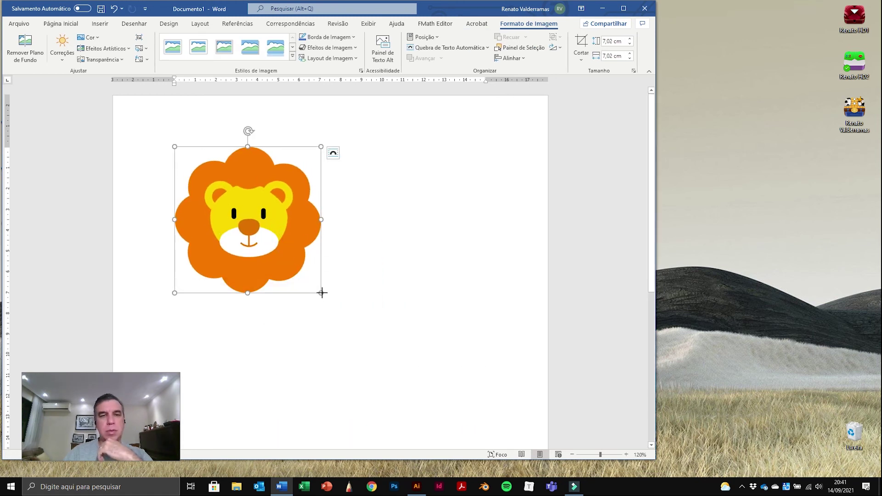
drag(321, 293, 282, 252)
click(313, 213)
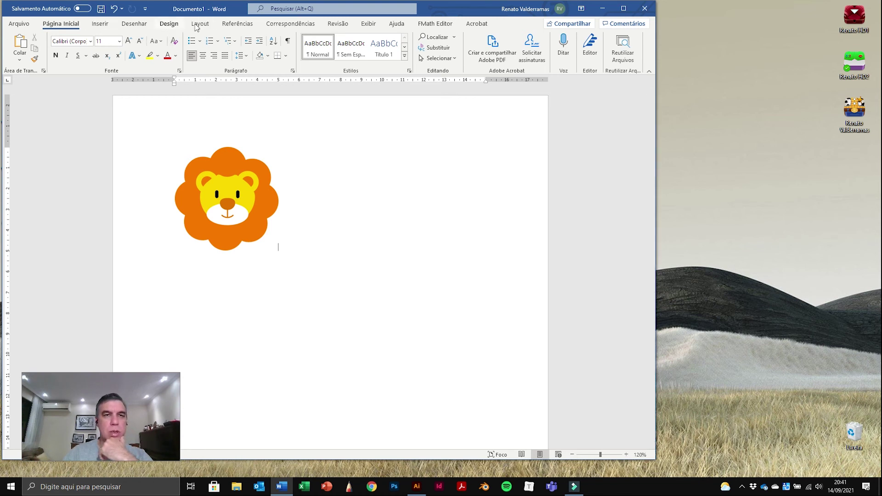
Step: Turn on Draw with Touch and scribble a red pen stroke over the lion
click(169, 25)
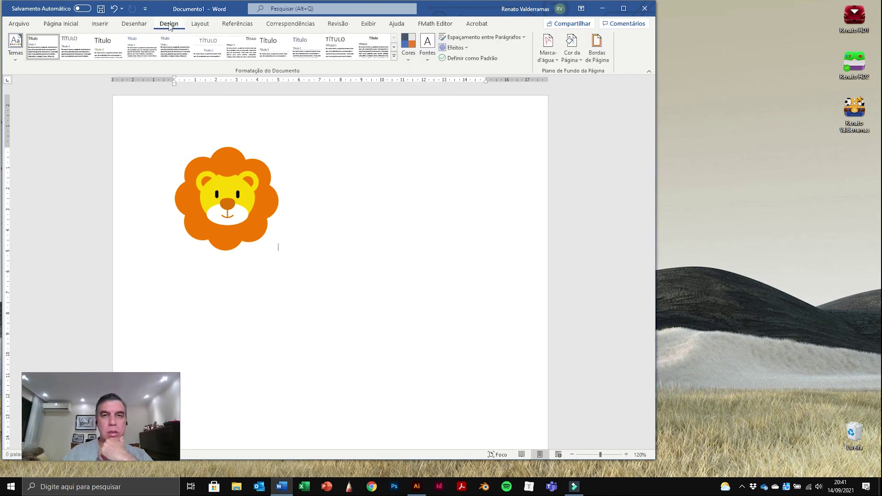
click(125, 28)
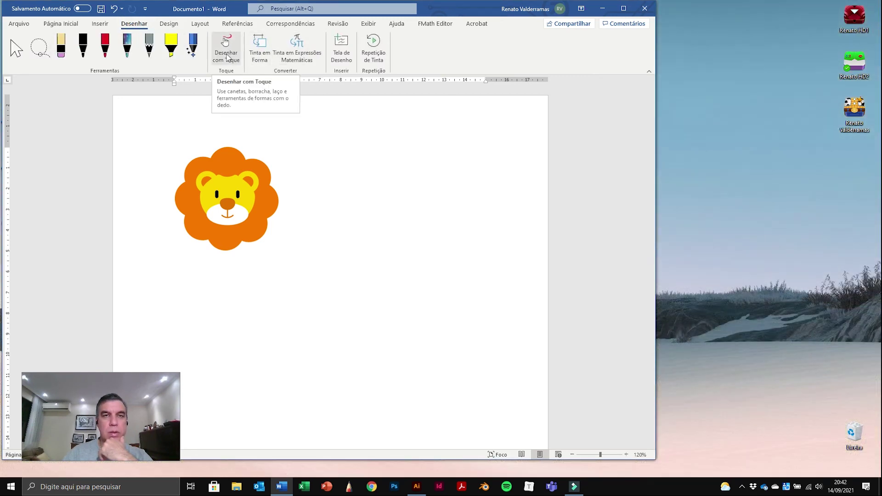
click(227, 55)
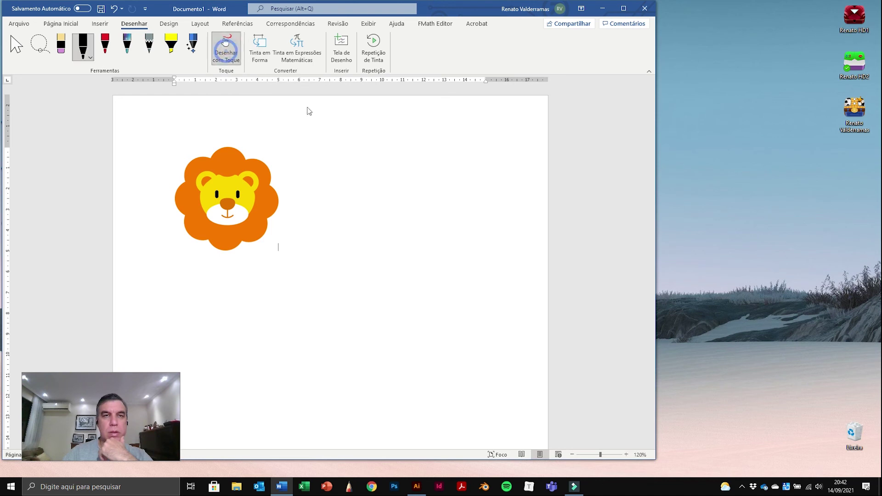
click(105, 48)
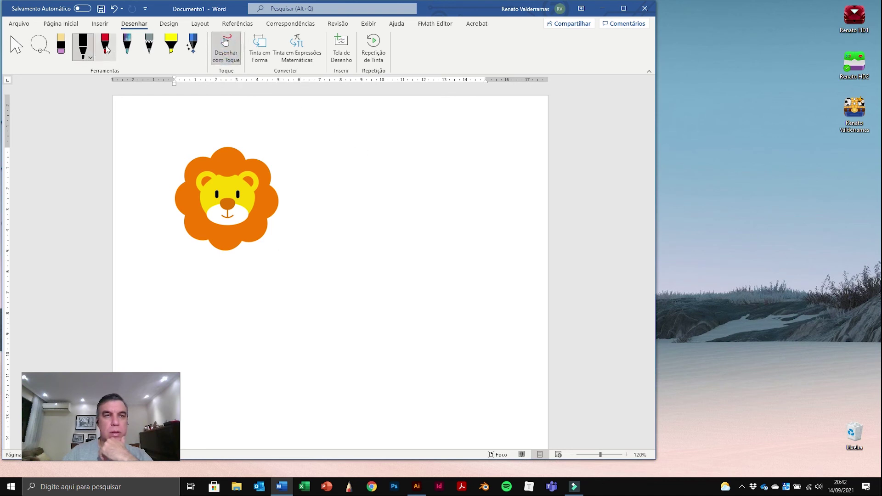
mouse_move(355, 148)
mouse_down()
mouse_move(343, 182)
mouse_move(215, 192)
mouse_move(272, 222)
mouse_move(241, 200)
mouse_move(232, 209)
mouse_move(320, 237)
mouse_up()
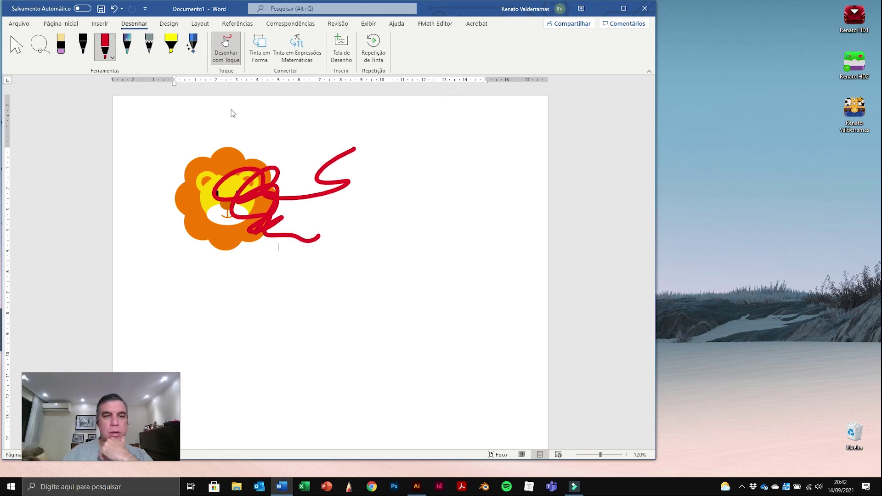
Step: Nudge the red ink stroke slightly up and to the right
click(16, 46)
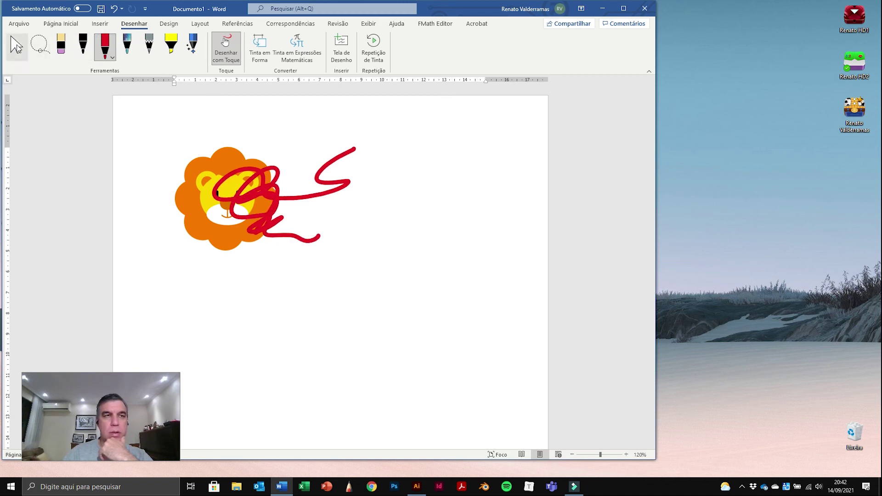
click(304, 199)
mouse_move(305, 201)
mouse_down()
mouse_move(333, 194)
mouse_move(317, 194)
mouse_up()
Step: Send the red ink drawing behind the lion with Enviar para Trás
click(201, 232)
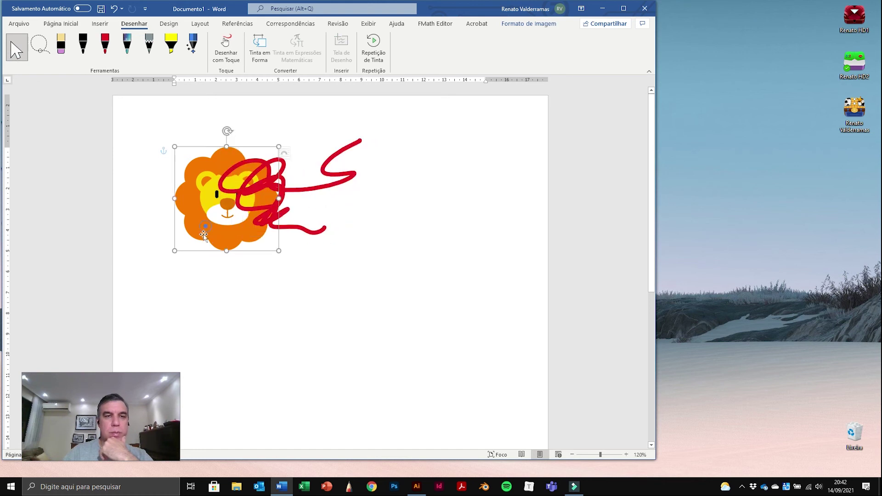
right_click(199, 230)
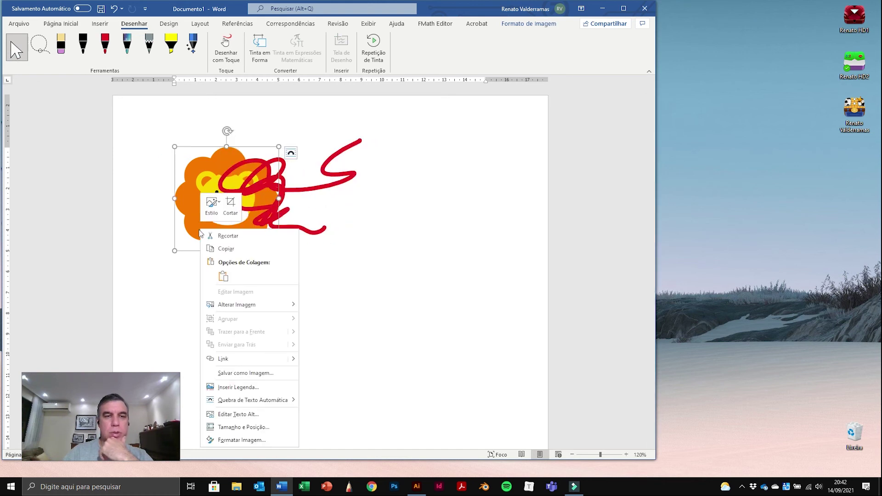
mouse_move(276, 306)
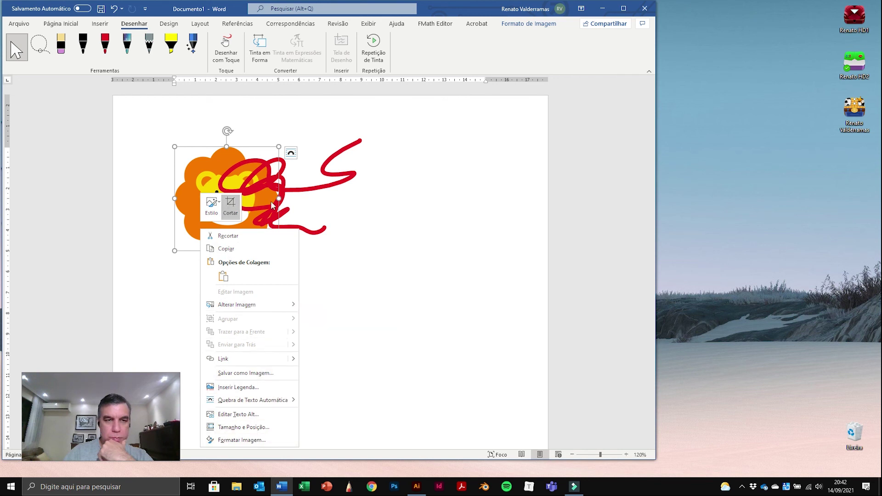
click(445, 205)
click(343, 184)
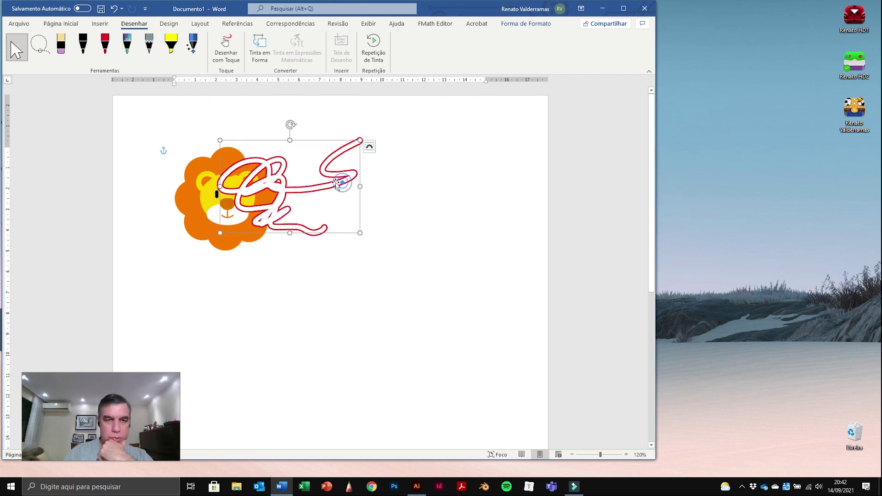
click(371, 148)
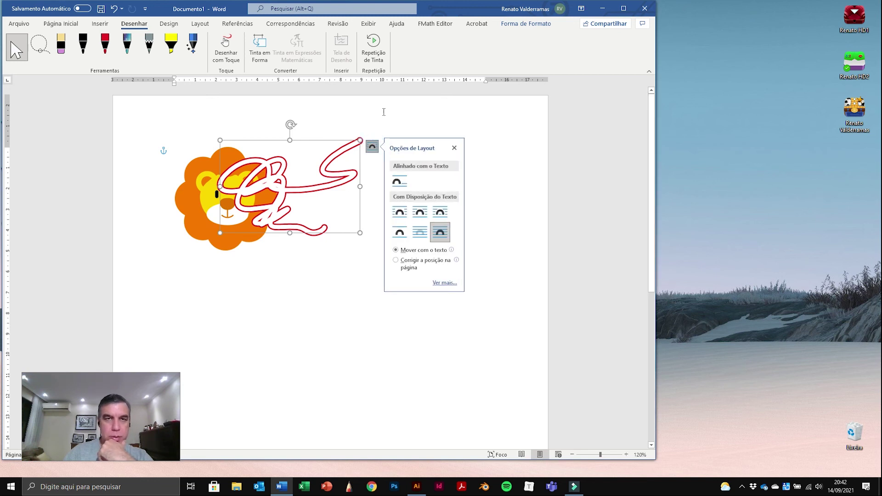
click(269, 180)
click(272, 183)
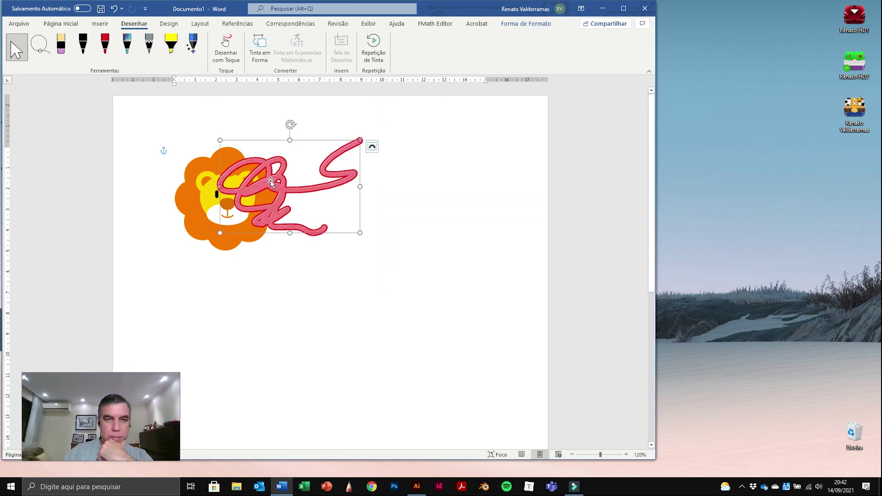
right_click(271, 183)
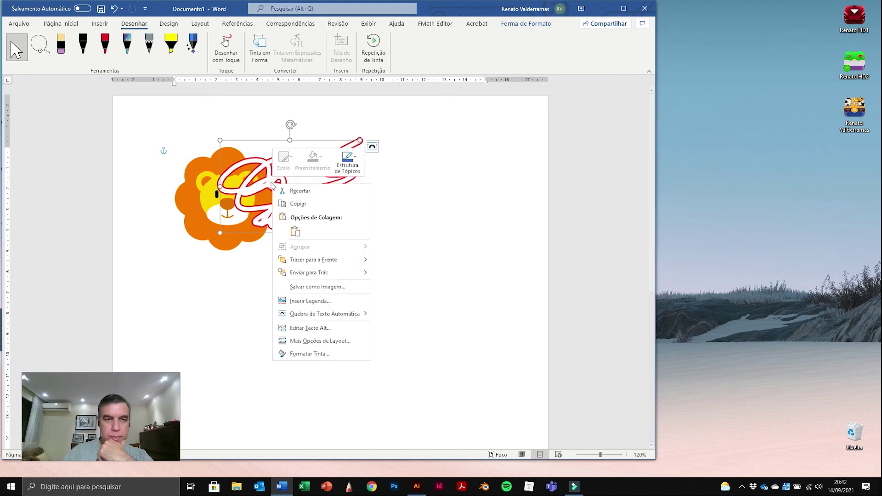
click(316, 273)
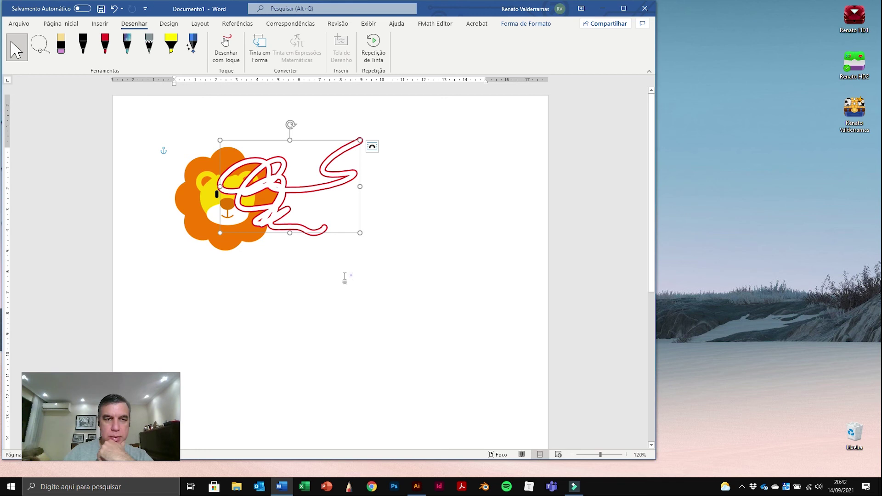
click(344, 278)
Step: Send the ink drawing all the way back, then move it back one layer with Recuar
click(279, 216)
right_click(275, 220)
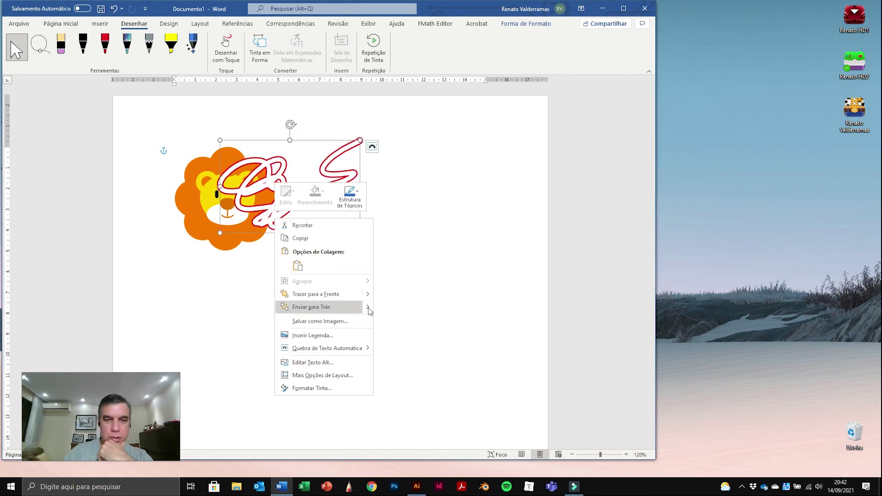
mouse_move(367, 307)
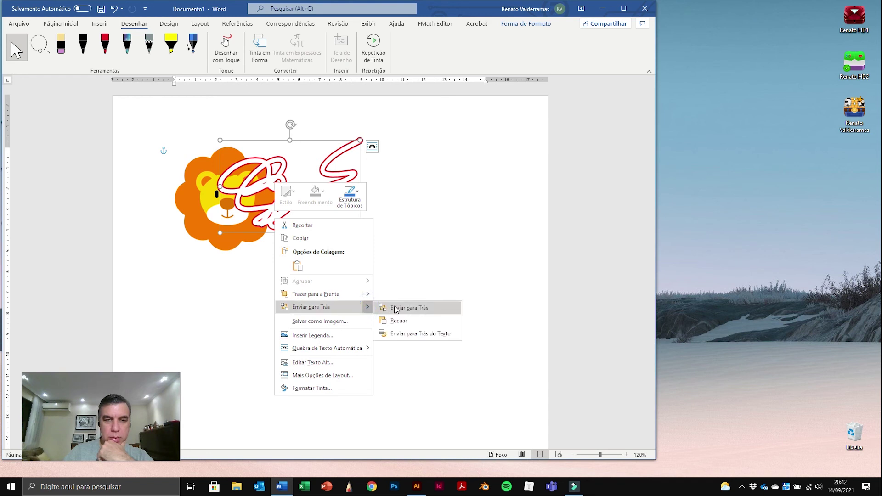
click(397, 308)
right_click(336, 186)
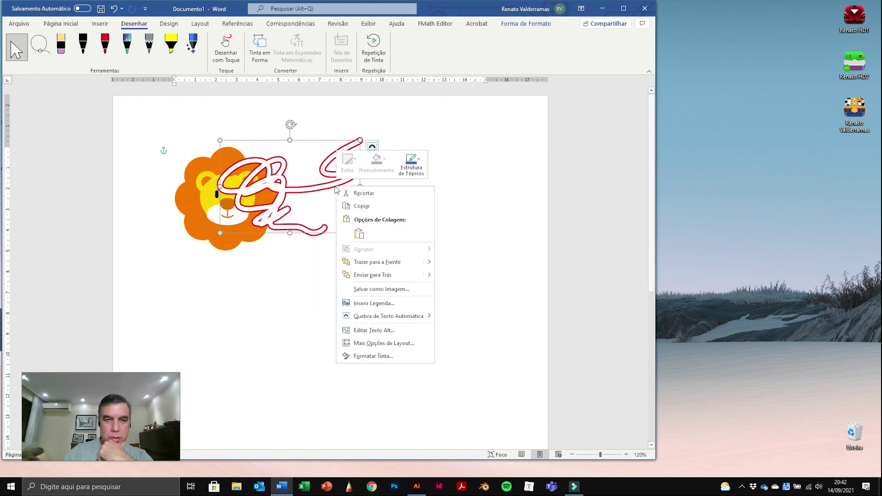
mouse_move(426, 275)
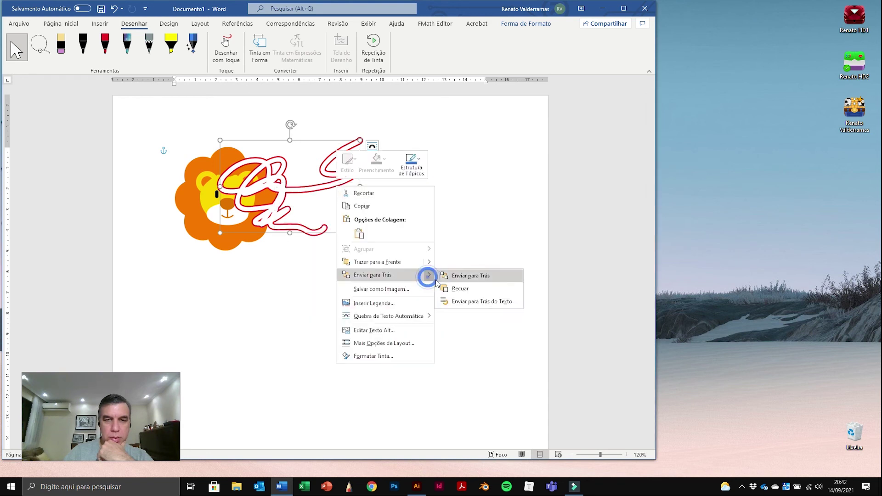
click(460, 288)
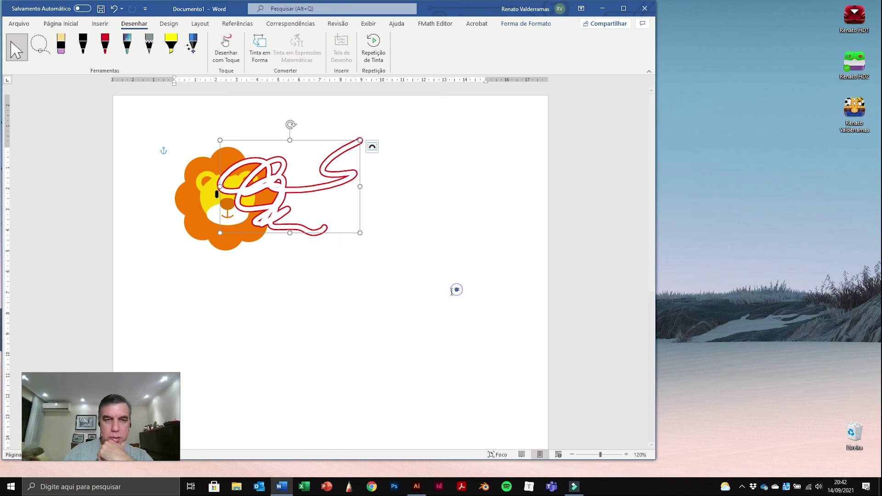
click(354, 291)
Step: Delete the red ink scribble, leaving only the lion picture
click(226, 241)
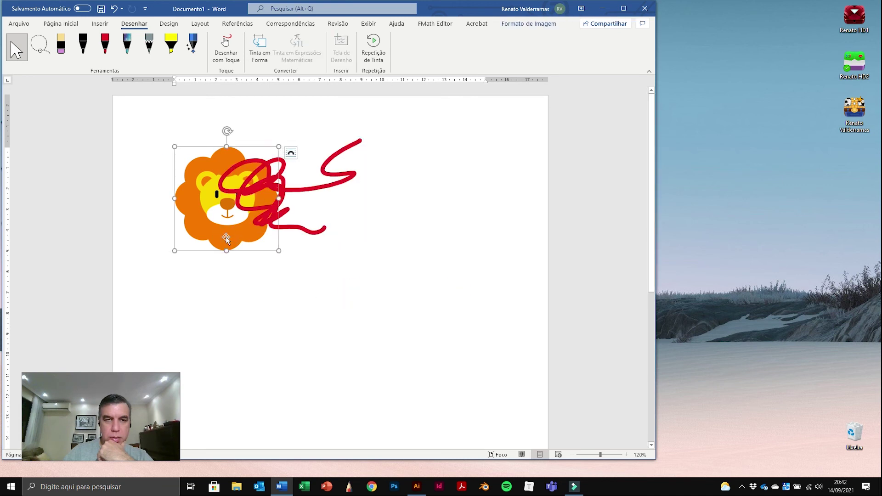
right_click(224, 242)
mouse_move(274, 323)
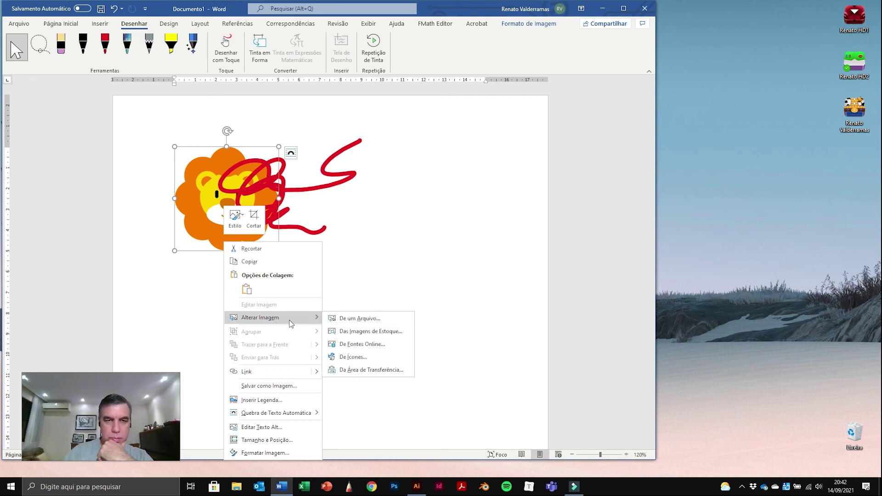
click(416, 331)
click(321, 182)
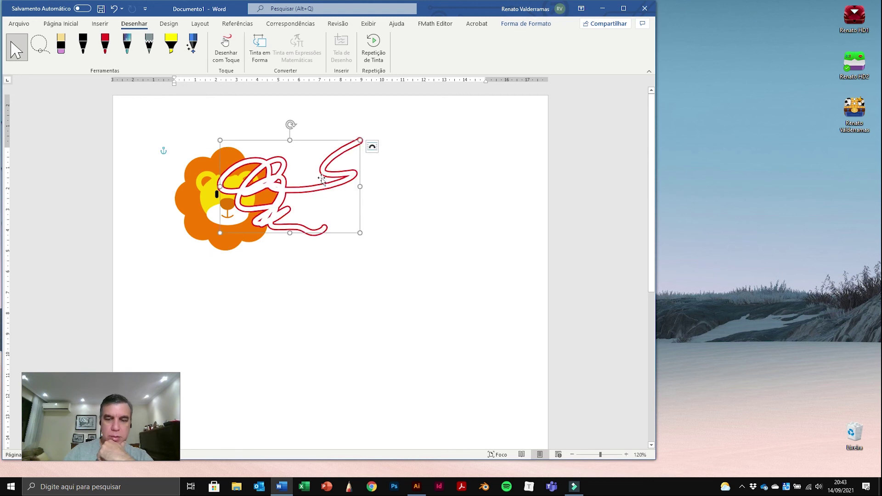
key(Delete)
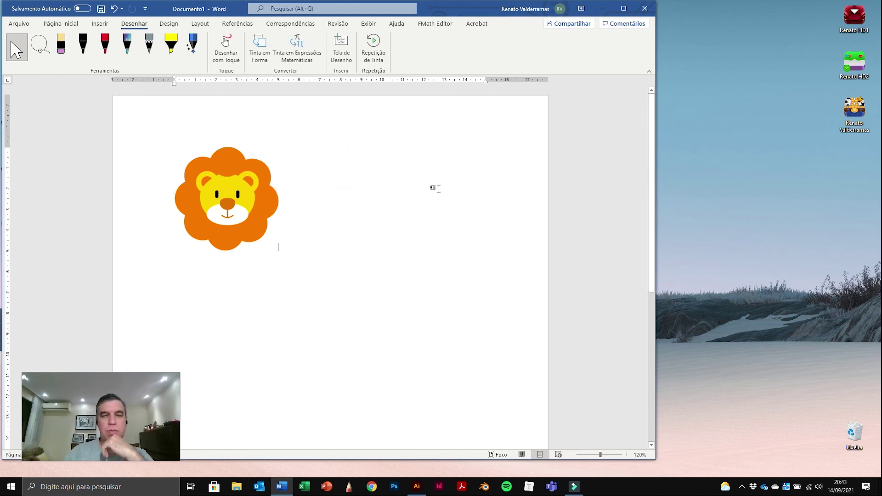
Step: Close the Word document with Não Salvar, discarding the changes
click(234, 204)
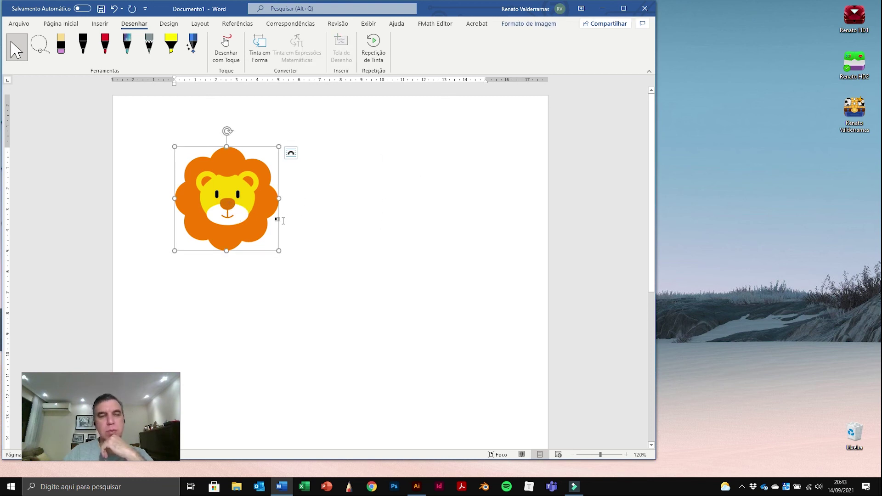
click(60, 24)
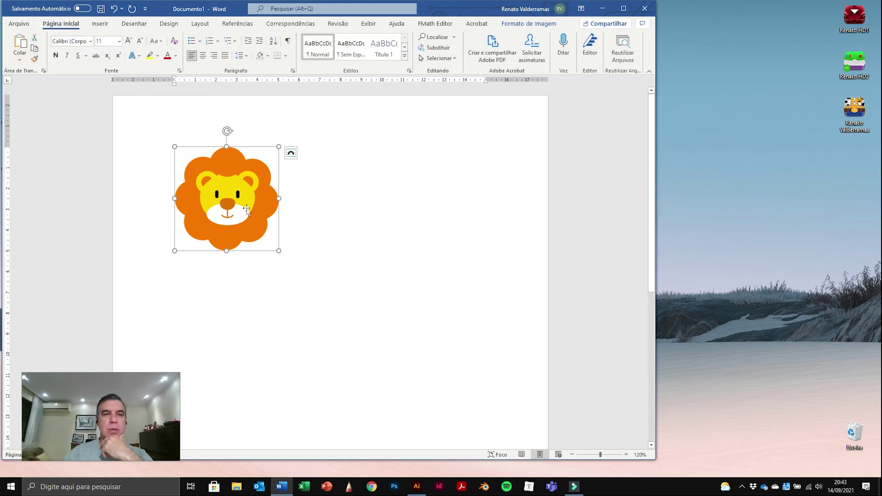
click(644, 8)
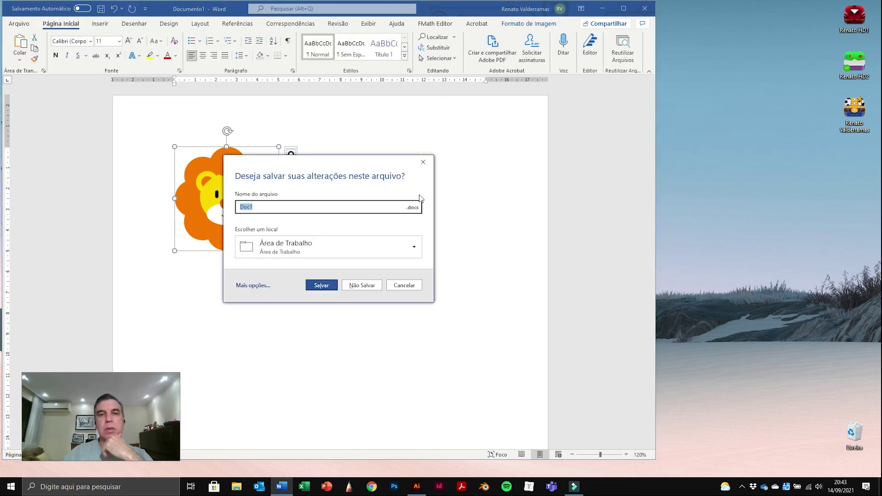
click(362, 285)
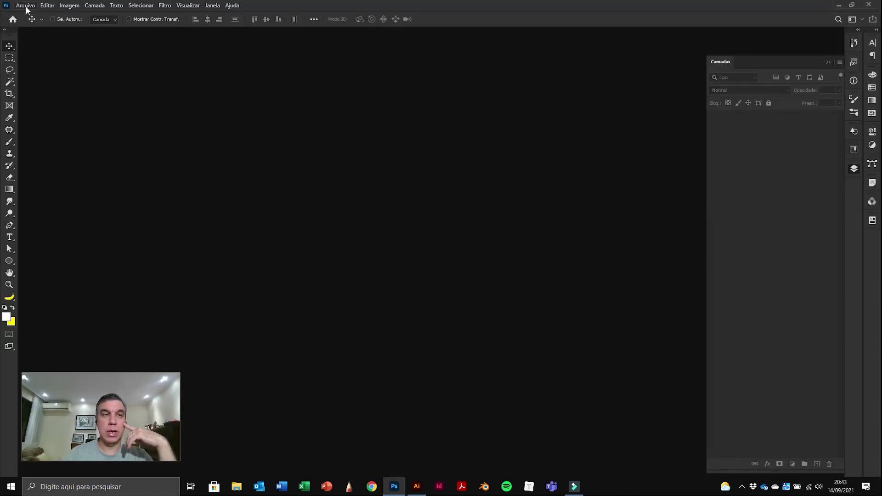
Step: Create a new document from the Web preset Média - Web, 1440 × 900 px at 72 ppi
click(25, 6)
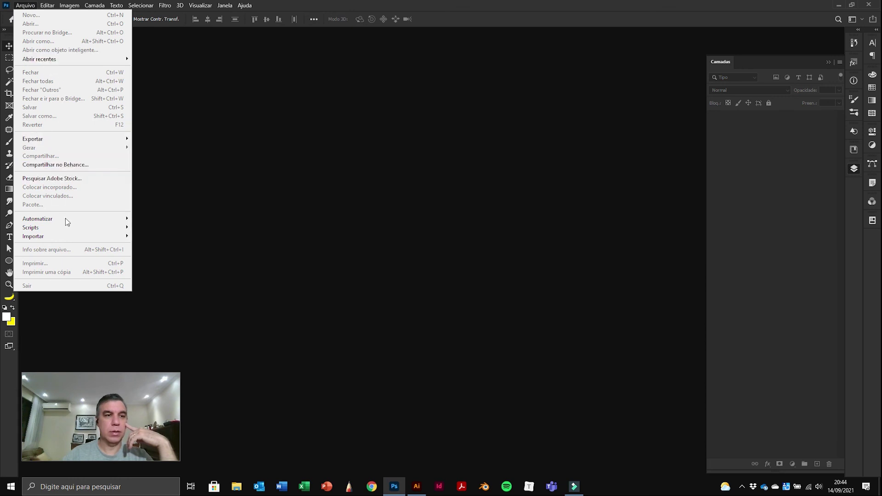
click(181, 90)
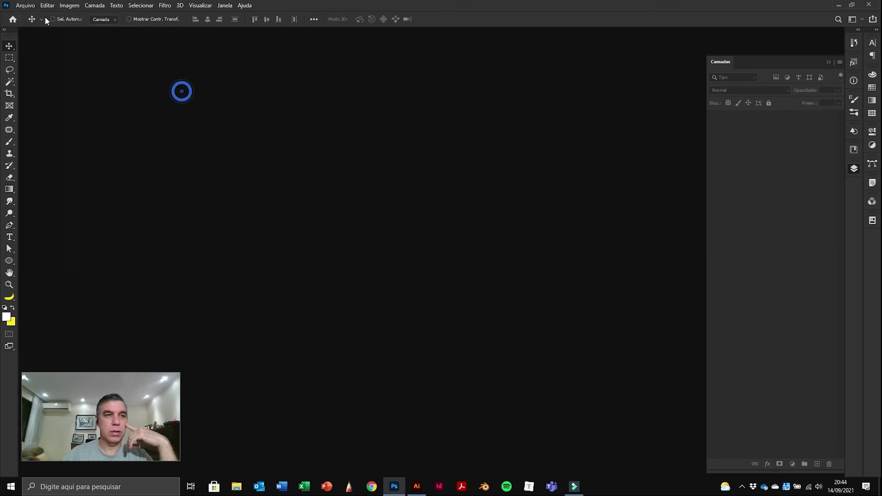
click(27, 6)
click(29, 15)
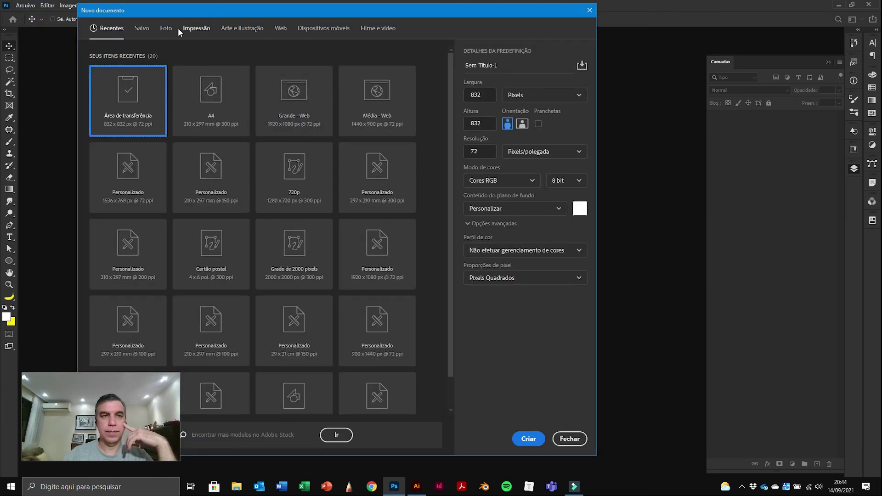
click(280, 28)
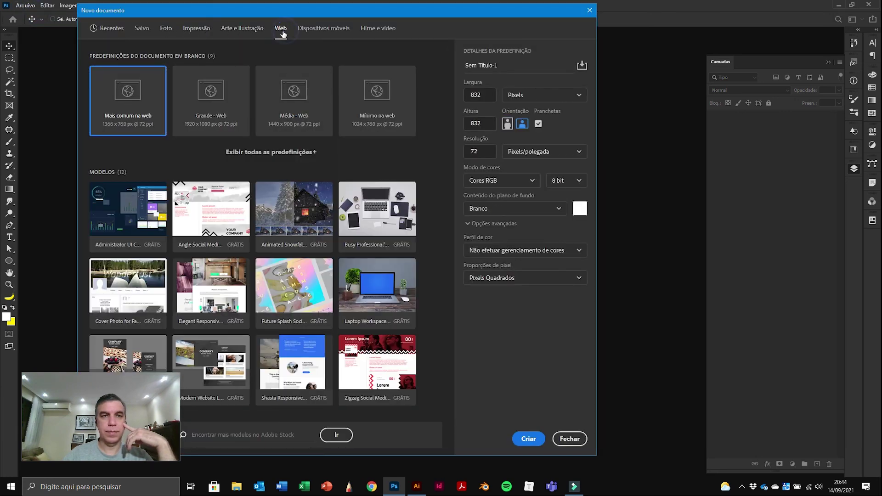
click(301, 98)
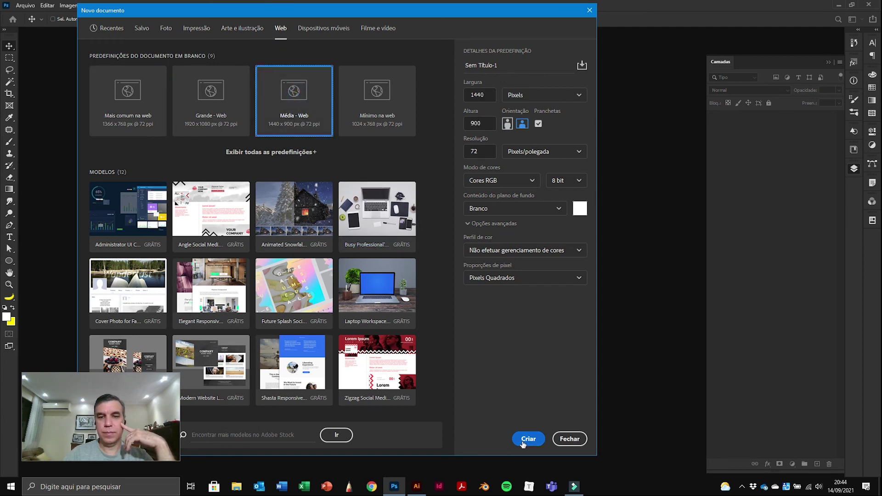
click(525, 439)
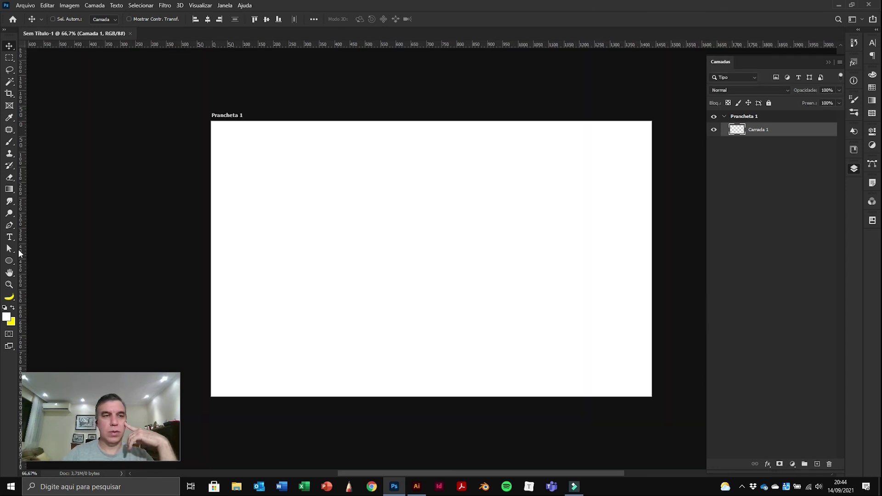
Step: Select the Brush tool and set the foreground colour to a bright saturated blue
click(9, 141)
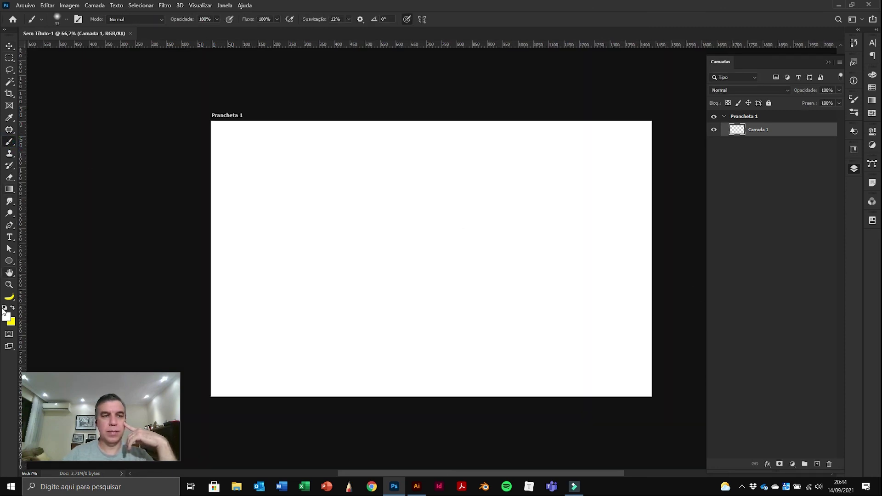
click(5, 308)
click(6, 316)
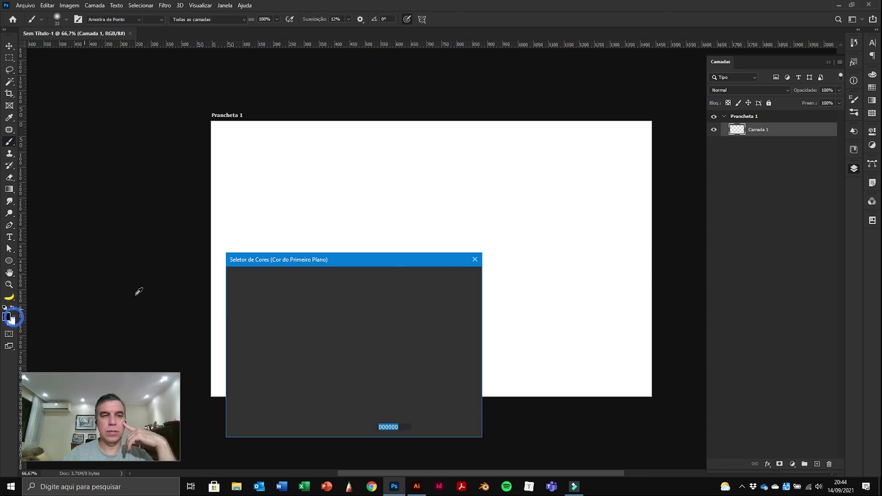
click(357, 321)
click(347, 282)
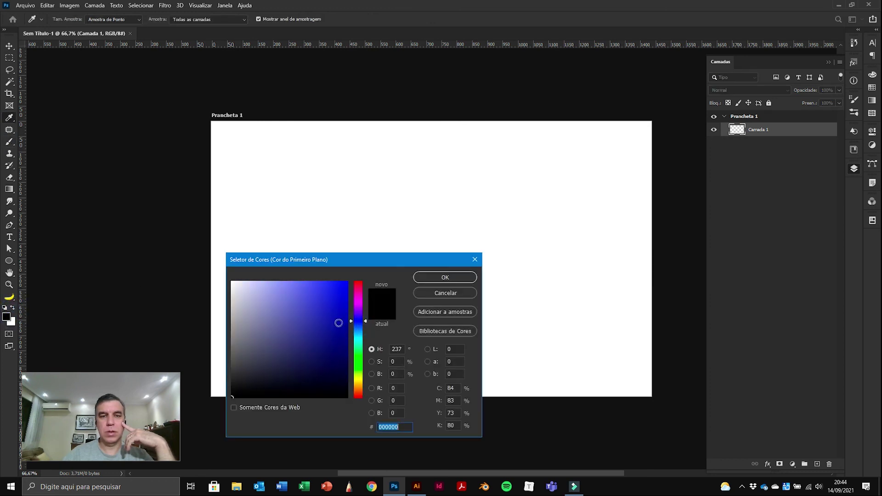
click(445, 278)
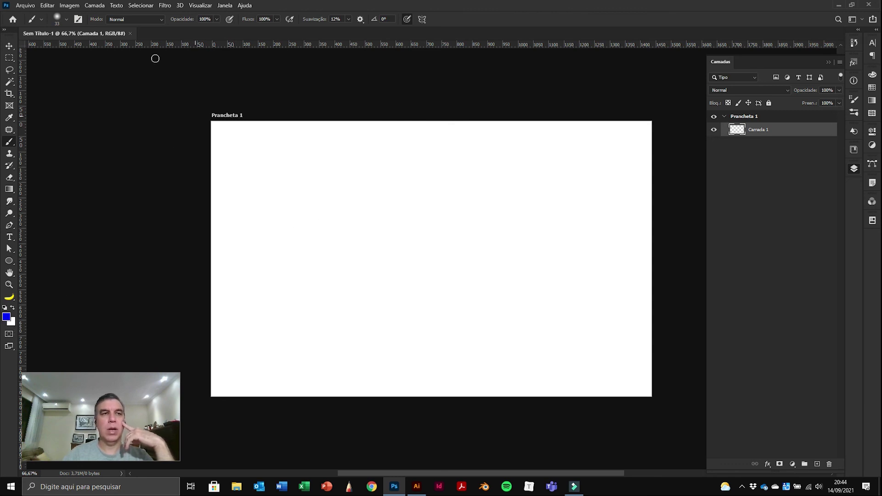
Step: Enlarge the brush and paint a broad soft blue stroke across the artboard
click(67, 18)
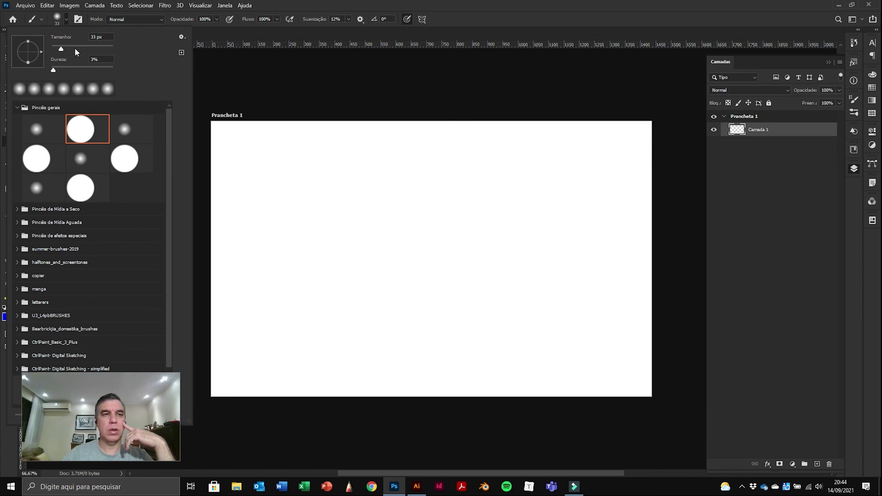
drag(79, 50, 98, 50)
key(Return)
mouse_move(360, 169)
mouse_down()
mouse_move(341, 275)
mouse_move(396, 349)
mouse_move(509, 347)
mouse_move(471, 253)
mouse_move(296, 243)
mouse_move(229, 252)
mouse_move(344, 243)
mouse_move(384, 374)
mouse_move(410, 349)
mouse_move(299, 250)
mouse_move(306, 318)
mouse_move(464, 349)
mouse_move(520, 329)
mouse_move(466, 202)
mouse_move(391, 206)
mouse_move(372, 254)
mouse_move(536, 269)
mouse_up()
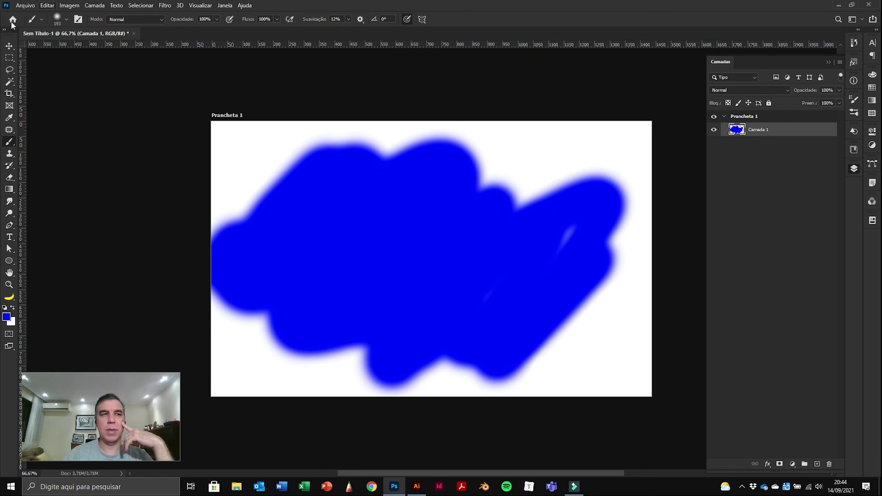
click(25, 5)
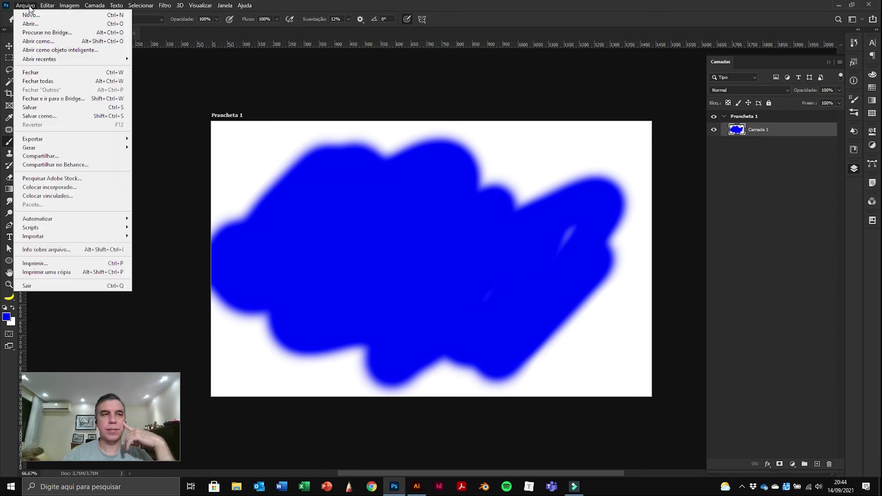
Step: Place the Leão redesenhado file as an embedded image and enlarge it
click(50, 188)
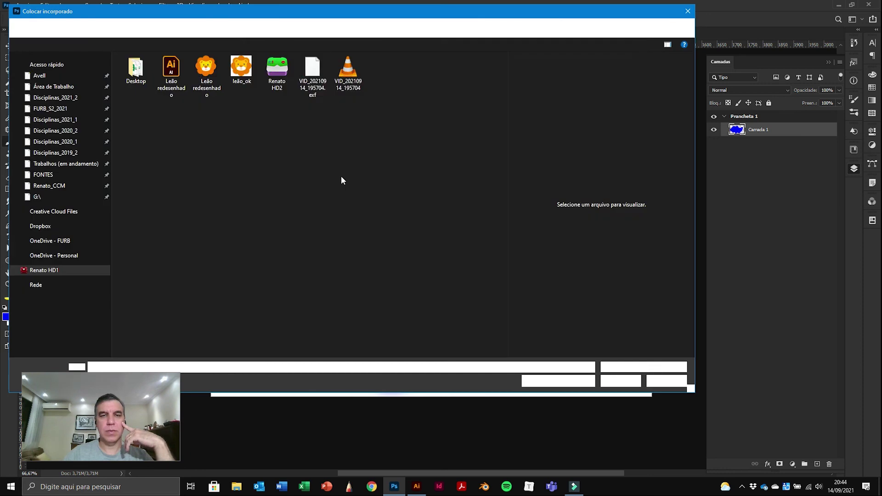
click(221, 92)
click(621, 381)
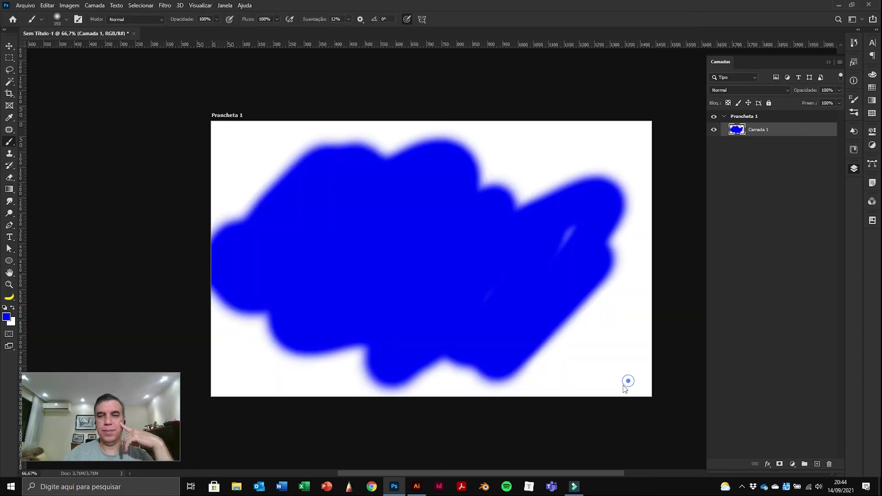
drag(493, 320, 543, 363)
key(Return)
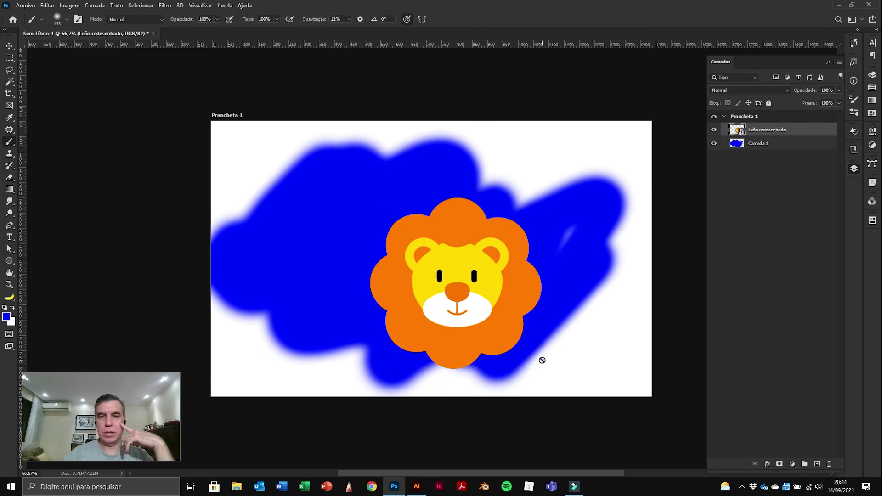
Step: Position the lion slightly up and right over the blue strokes, then quit without saving
click(10, 46)
drag(505, 280, 321, 203)
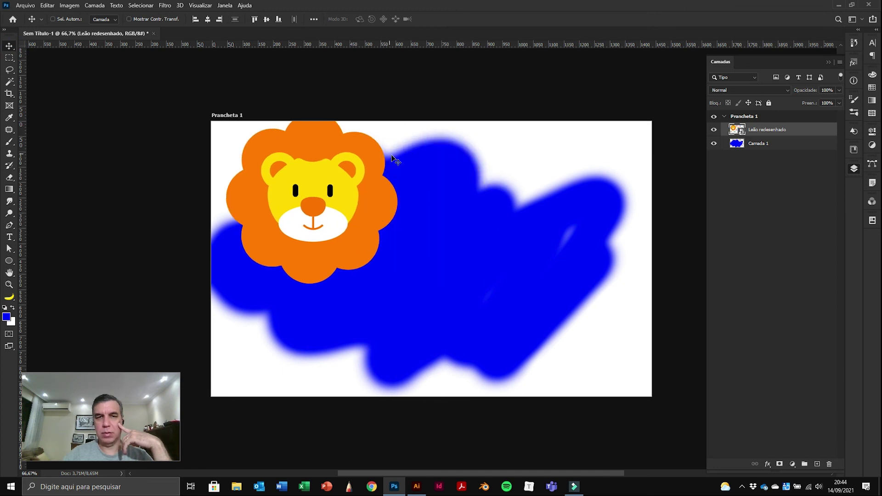
drag(350, 238, 335, 330)
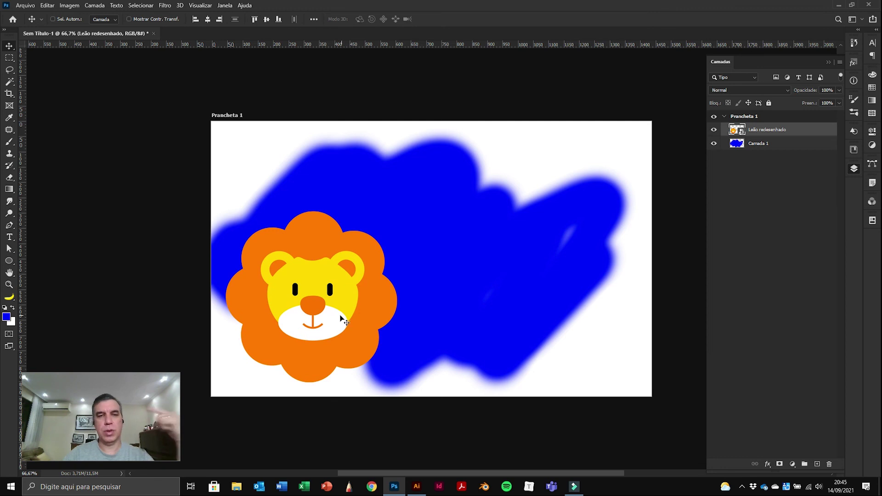
mouse_move(376, 322)
mouse_down()
mouse_move(401, 317)
mouse_move(390, 315)
mouse_up()
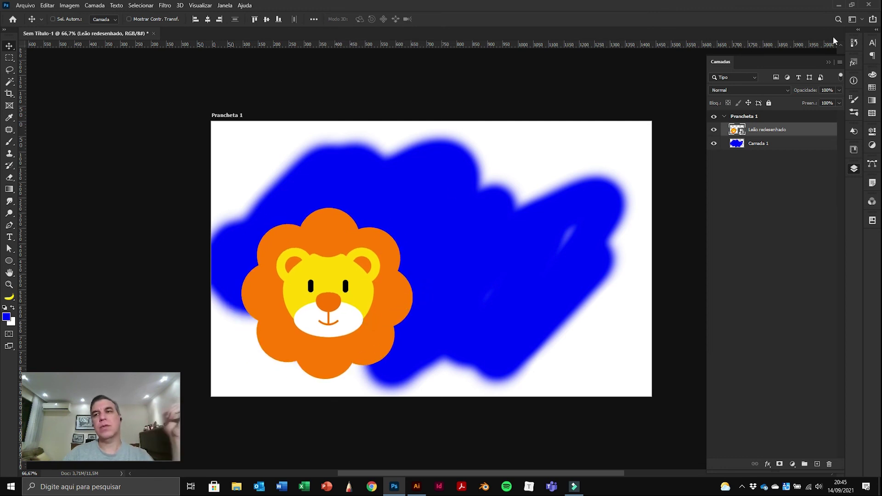
click(868, 4)
click(439, 181)
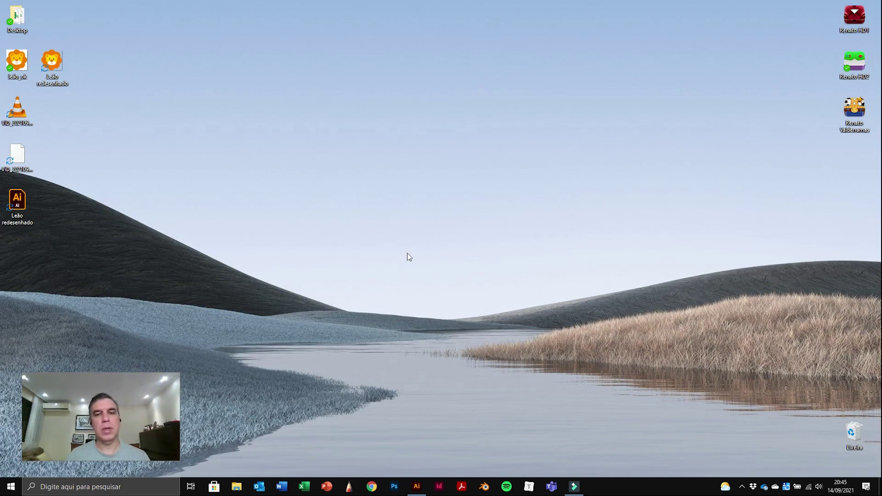
click(426, 490)
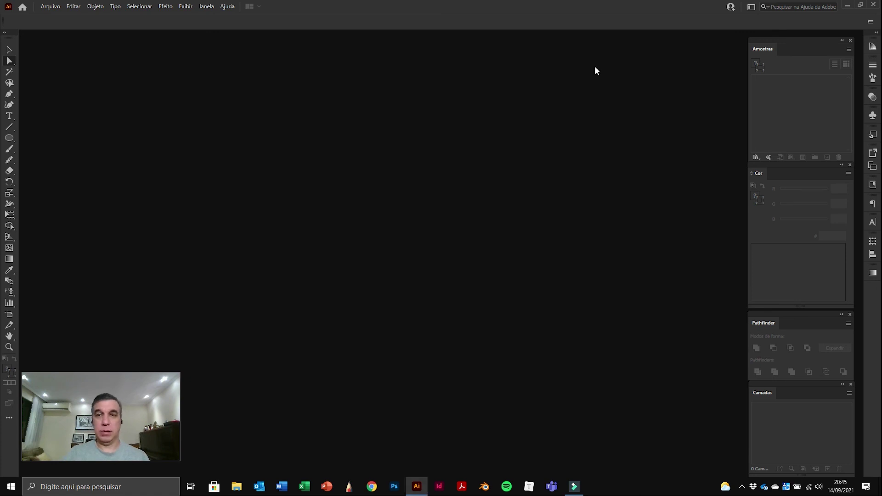
click(847, 5)
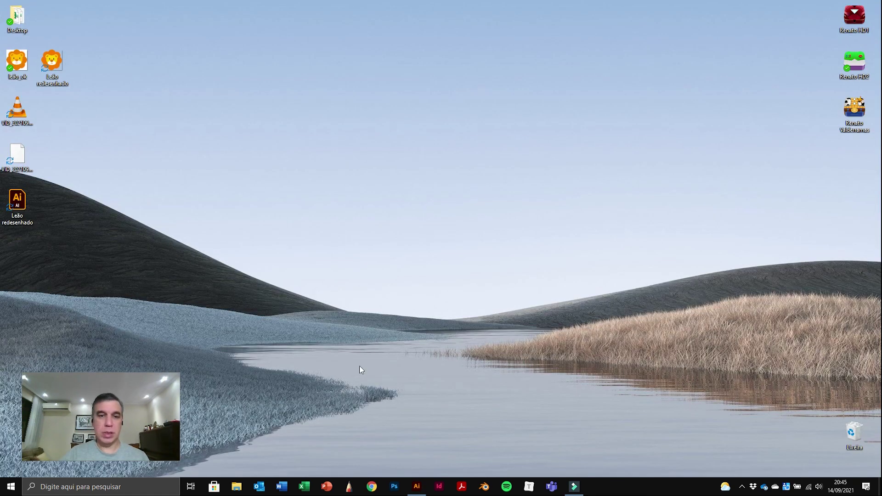
click(372, 488)
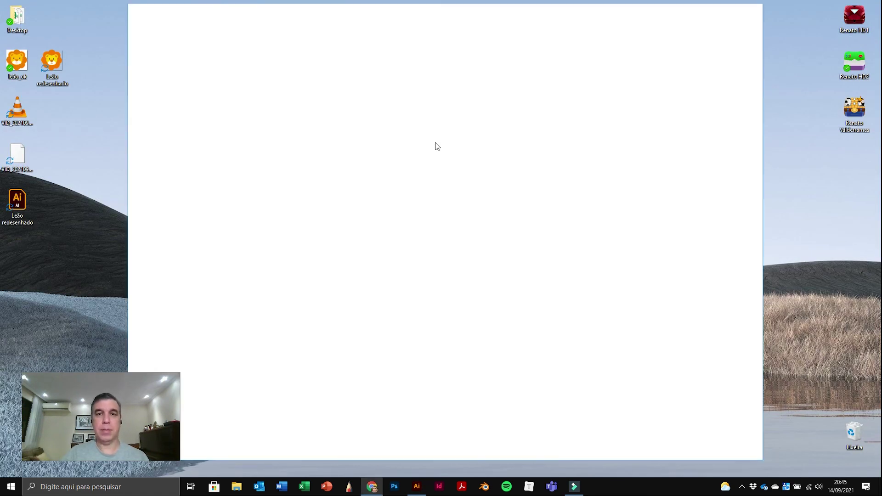
click(379, 31)
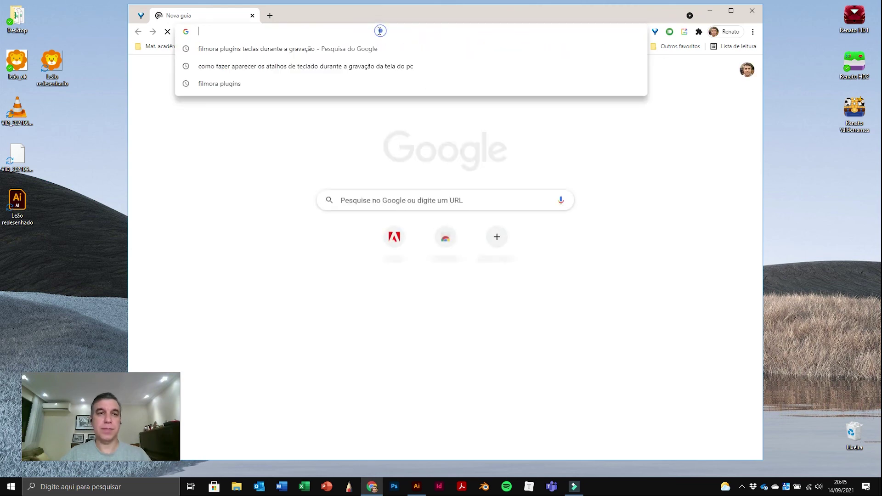
text(www.)
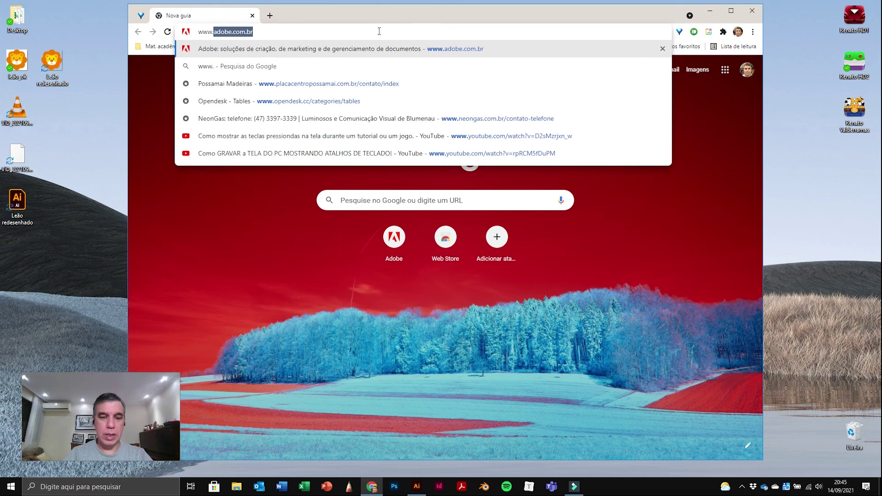
text(instr)
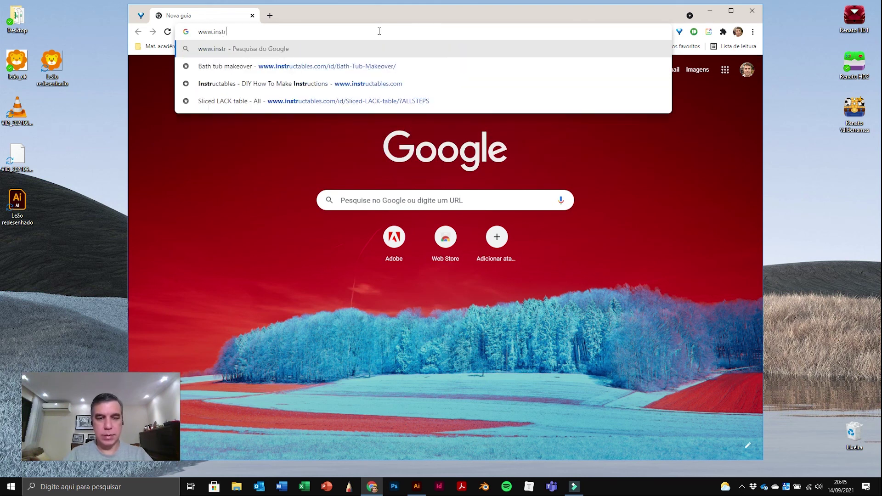
key(BackSpace)
text(agram)
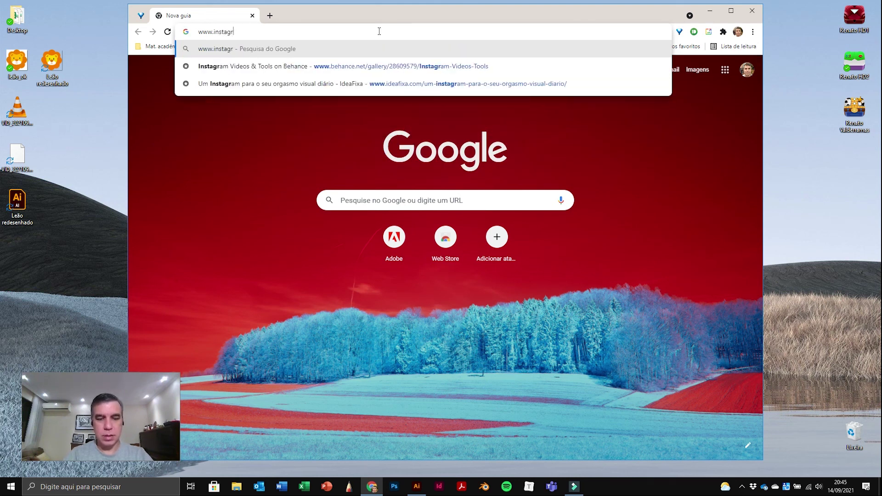
text(.com/design)
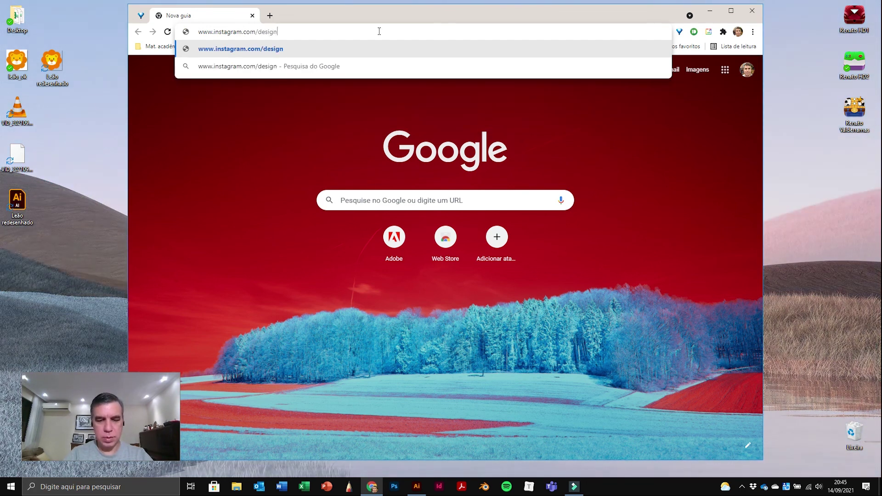
text(furb)
key(Return)
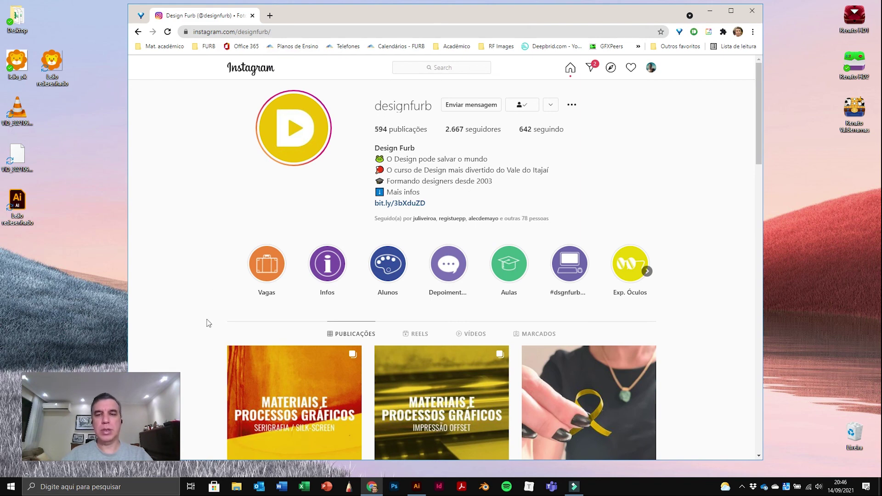
Step: Scroll down through Design FURB's posts, back up a little, and open a new blank tab
scroll(208, 323, down, 7)
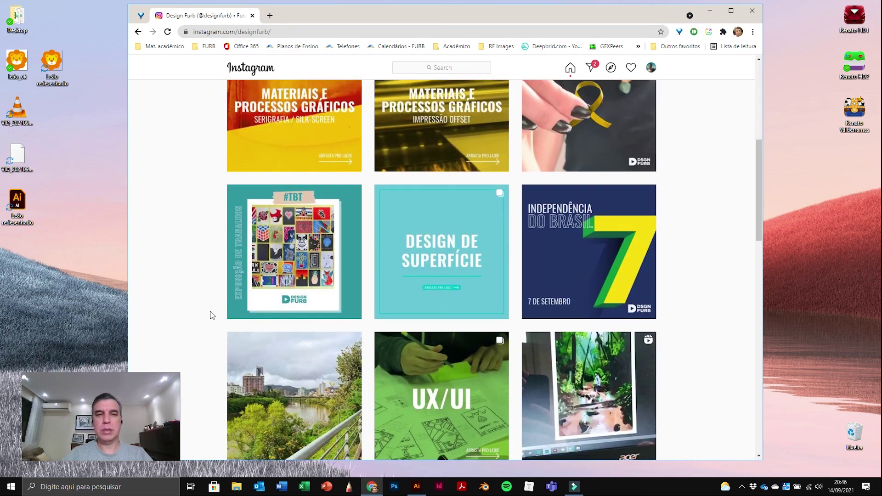
scroll(212, 324, down, 1)
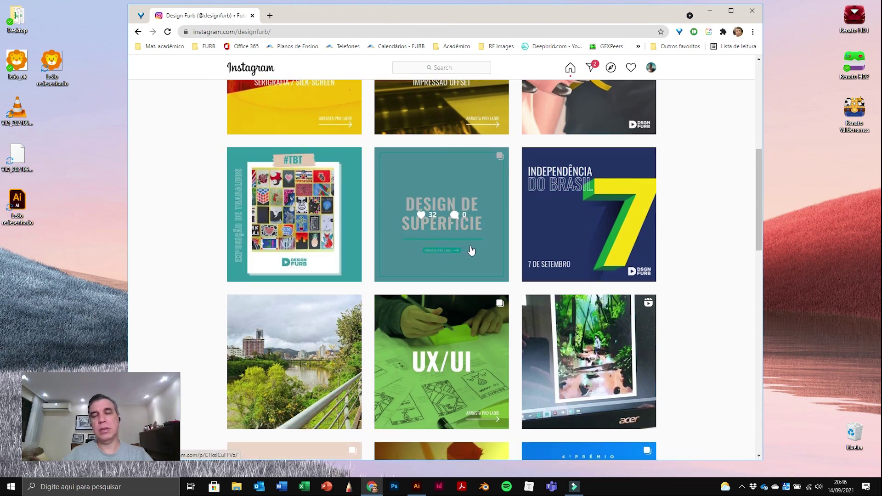
scroll(449, 256, down, 1)
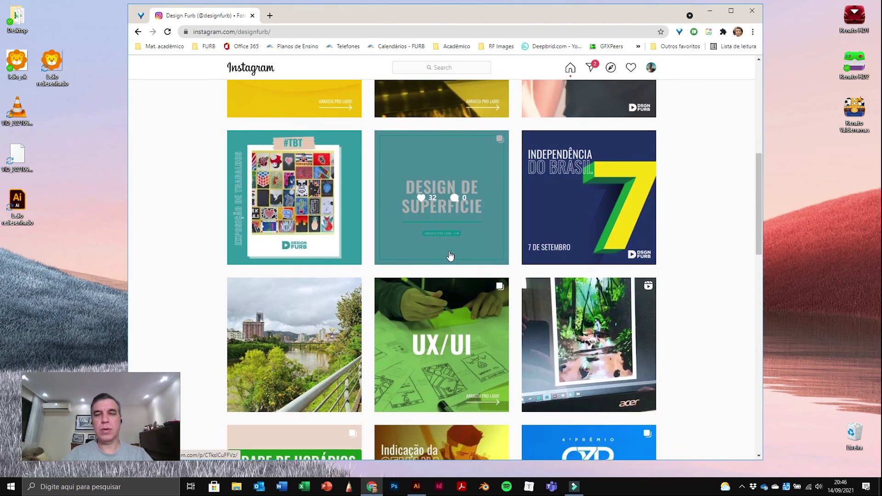
scroll(475, 219, down, 3)
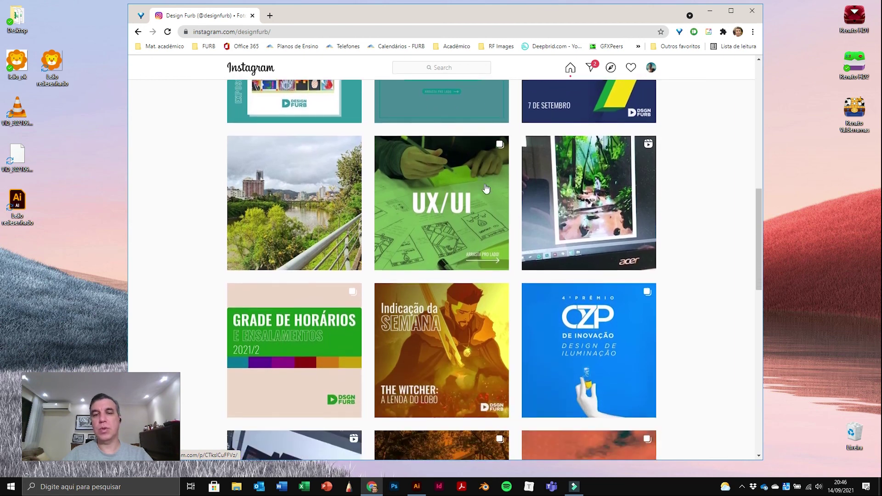
scroll(472, 256, down, 3)
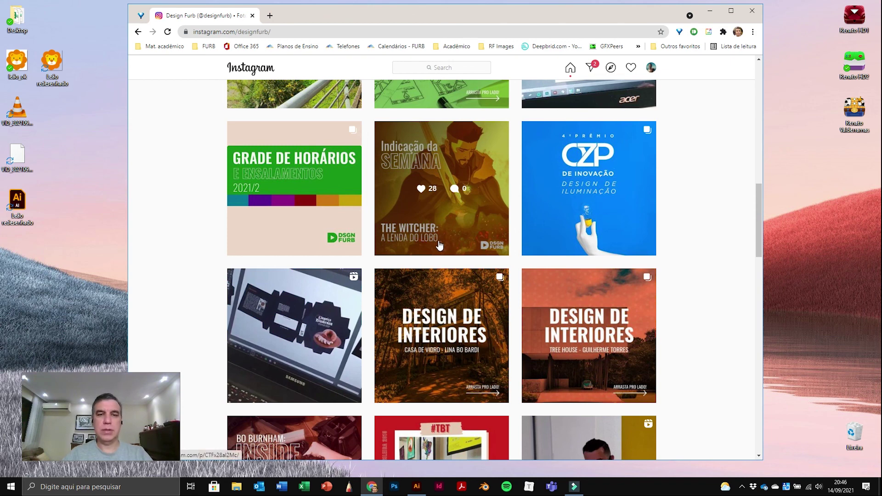
scroll(441, 244, down, 2)
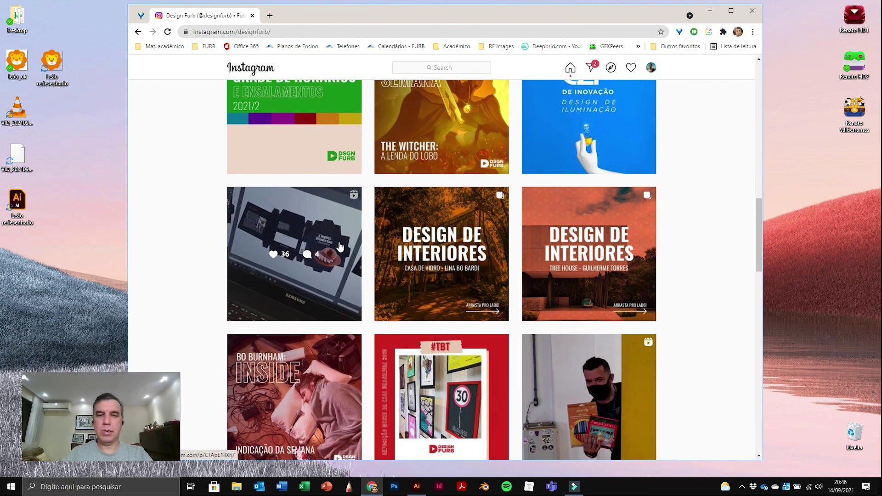
scroll(334, 303, down, 5)
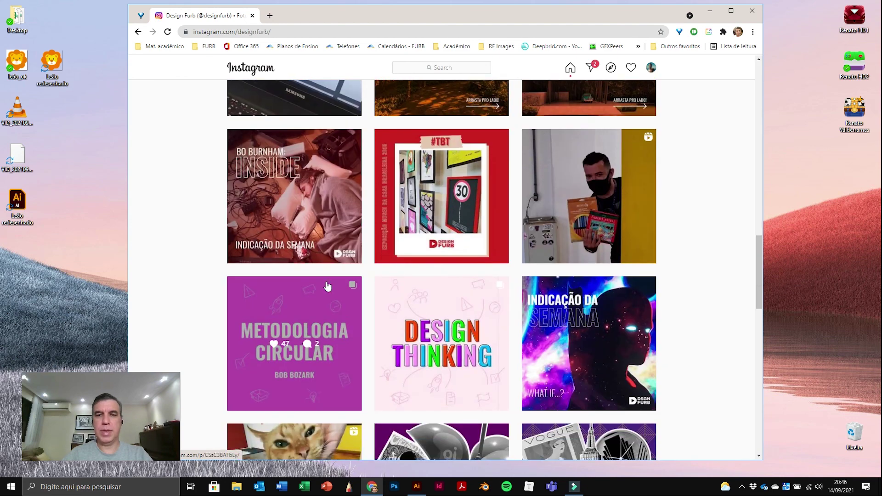
scroll(395, 258, down, 2)
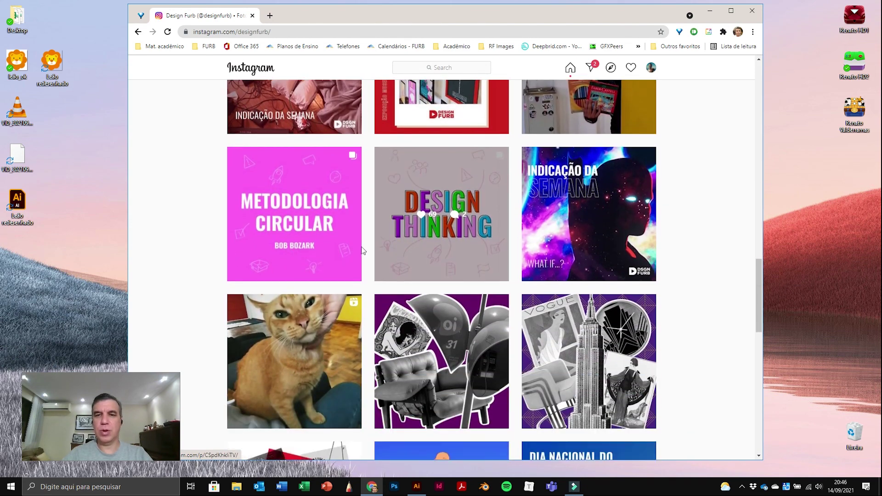
scroll(381, 271, down, 2)
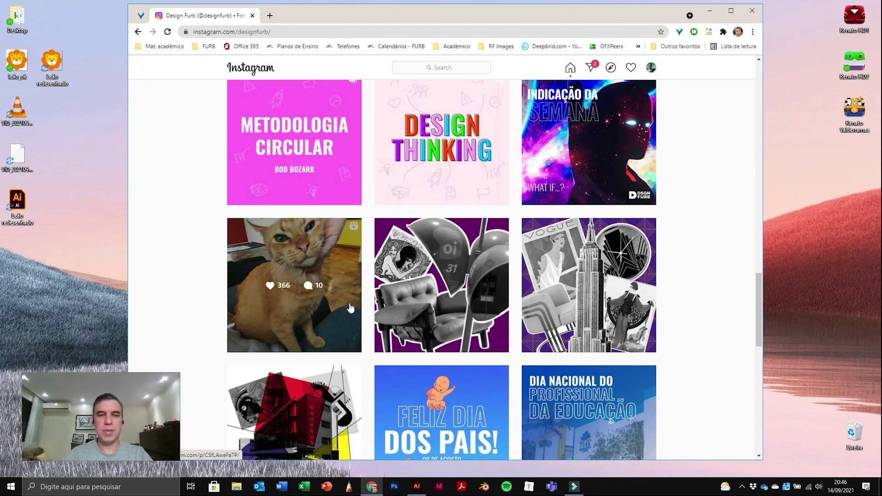
scroll(350, 308, down, 3)
scroll(346, 299, down, 3)
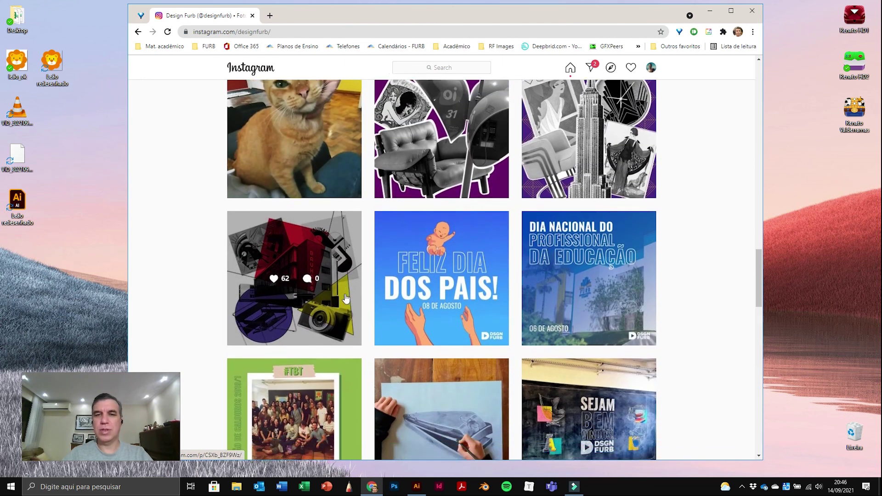
scroll(352, 291, down, 2)
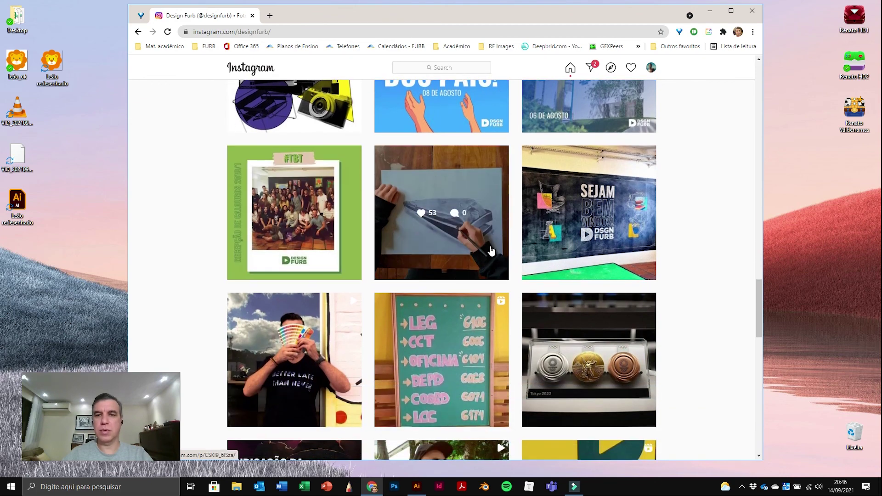
scroll(449, 252, down, 4)
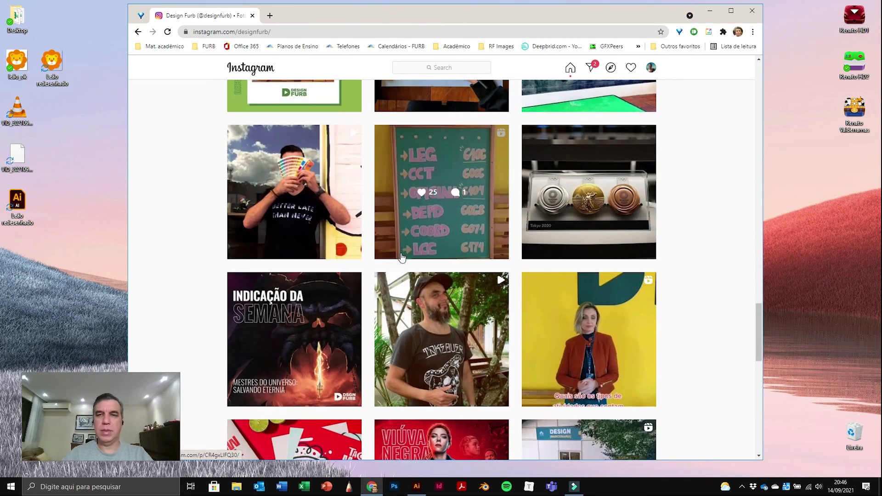
scroll(390, 221, down, 3)
scroll(389, 220, down, 1)
scroll(360, 224, down, 8)
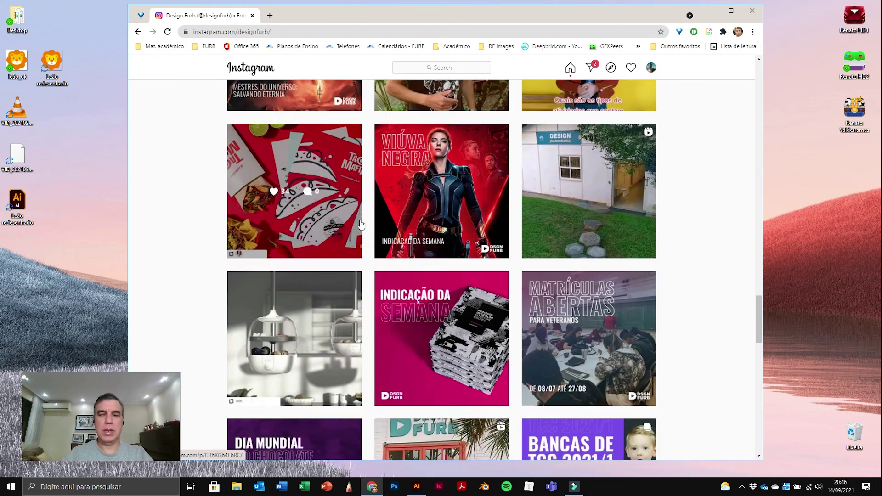
scroll(359, 236, down, 7)
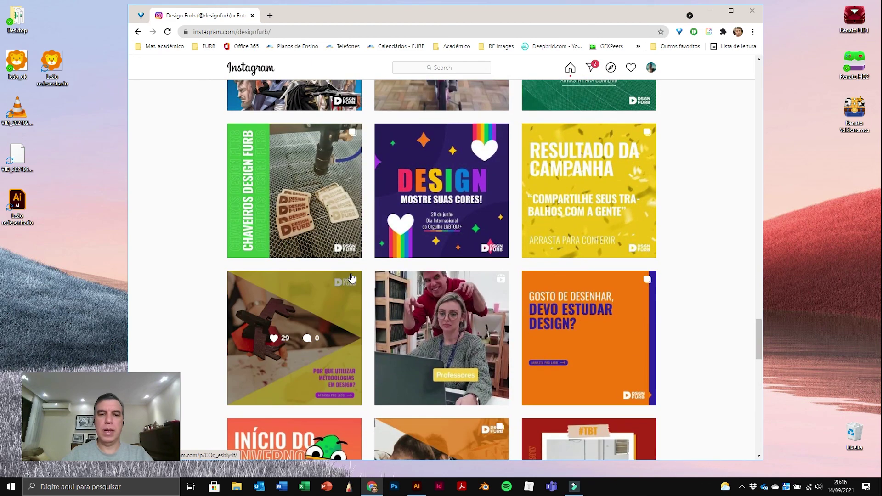
scroll(352, 272, down, 4)
scroll(356, 267, down, 5)
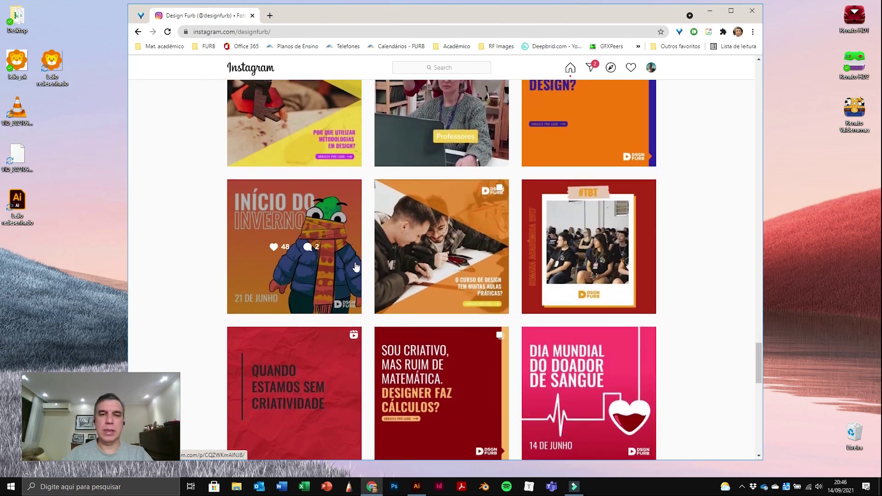
scroll(366, 235, down, 2)
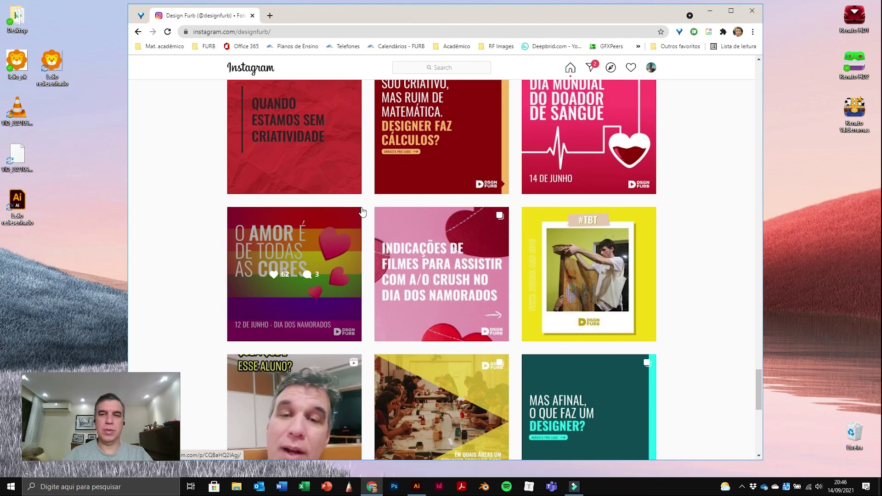
scroll(365, 134, up, 1)
scroll(365, 134, up, 20)
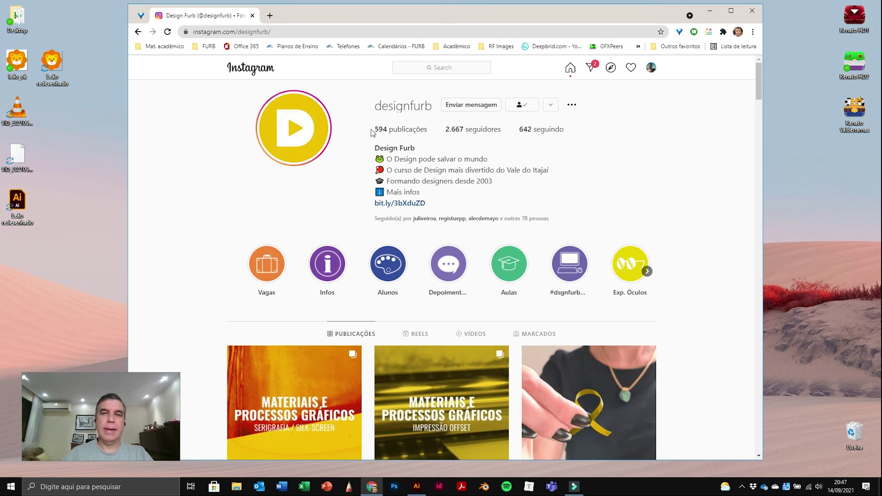
click(270, 16)
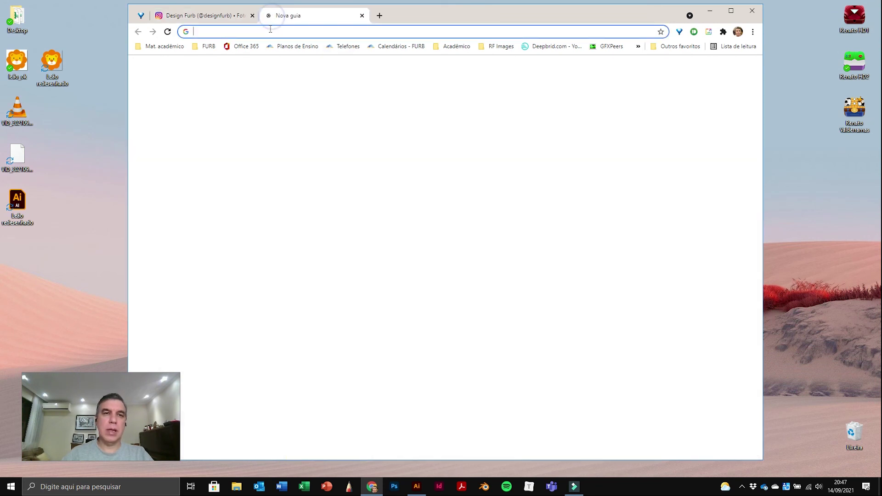
click(277, 32)
text(ww)
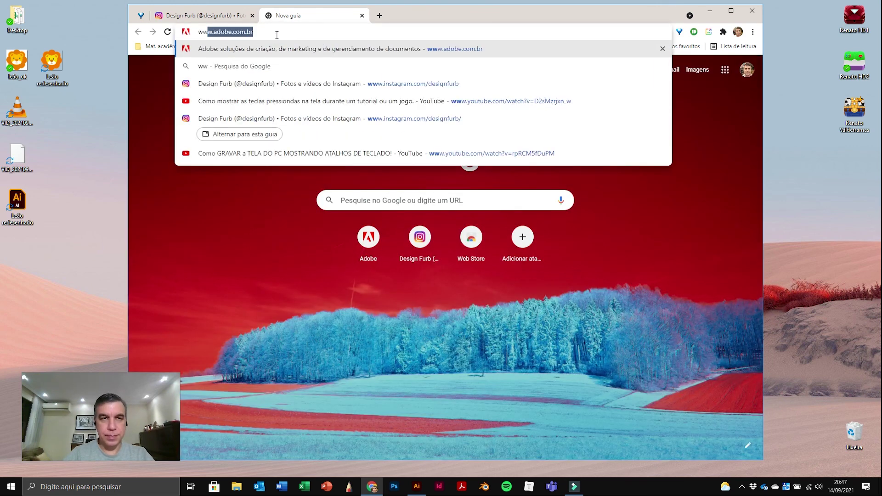
text(w.furn)
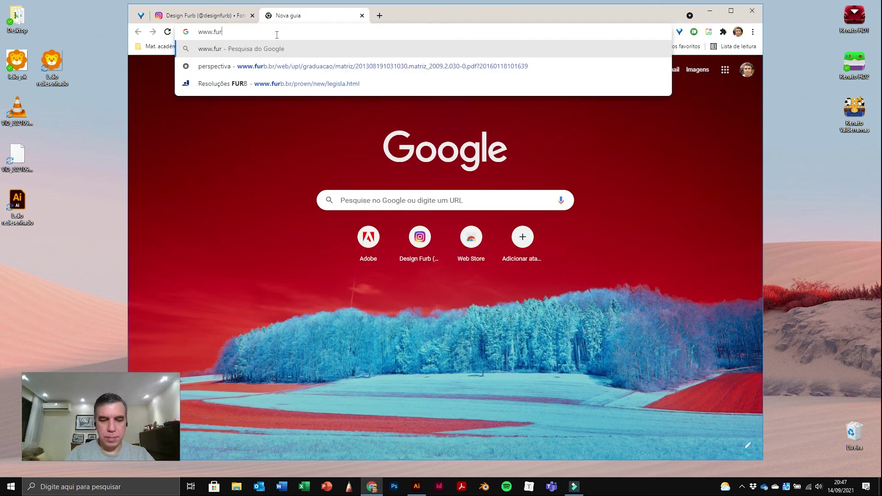
text(.)
text(br/)
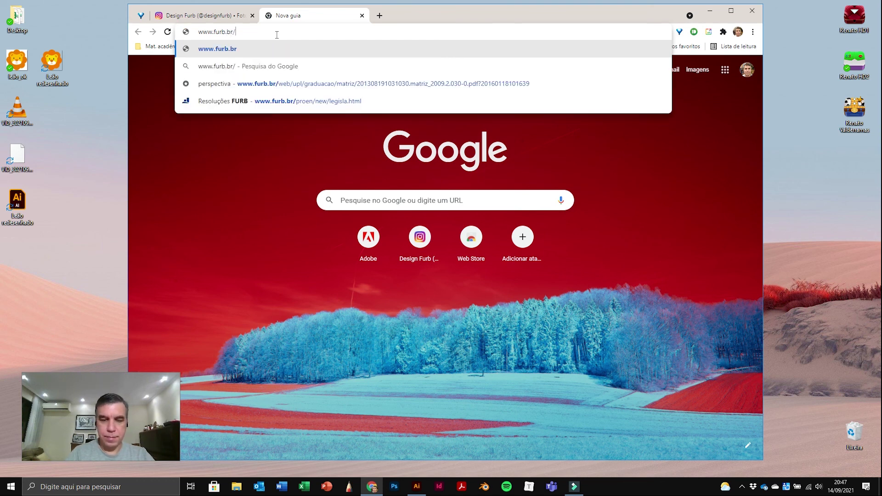
text(design)
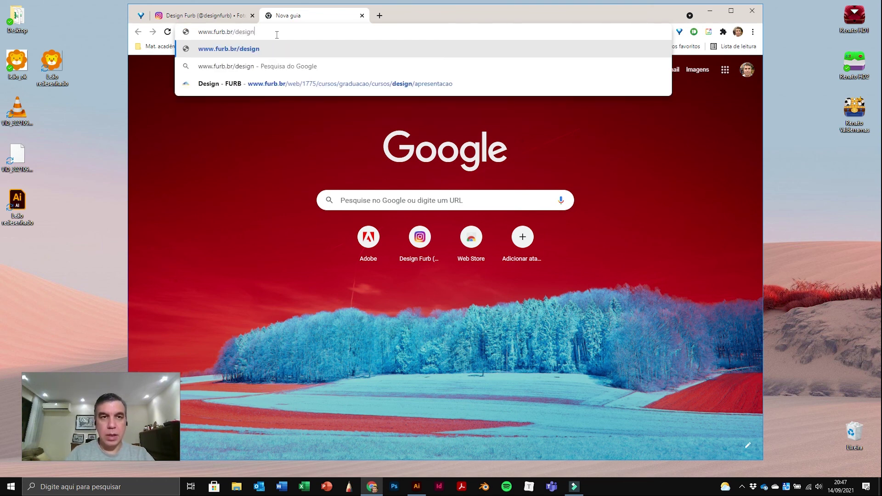
key(Return)
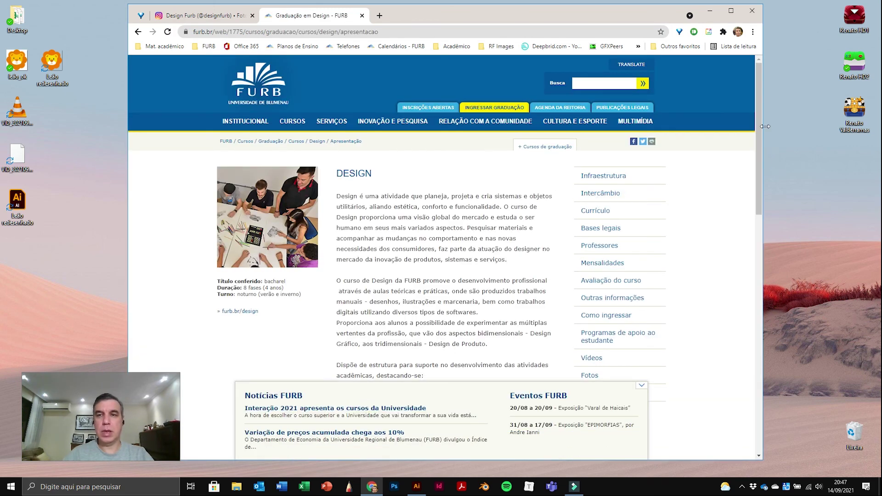
drag(758, 123, 756, 146)
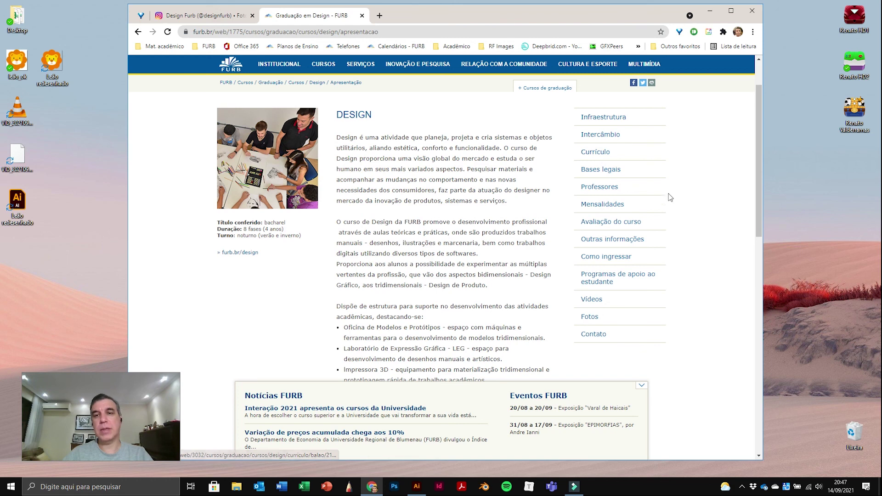
Step: Look through the course's Currículo and Professores lists, then return to the Instagram tab
click(601, 152)
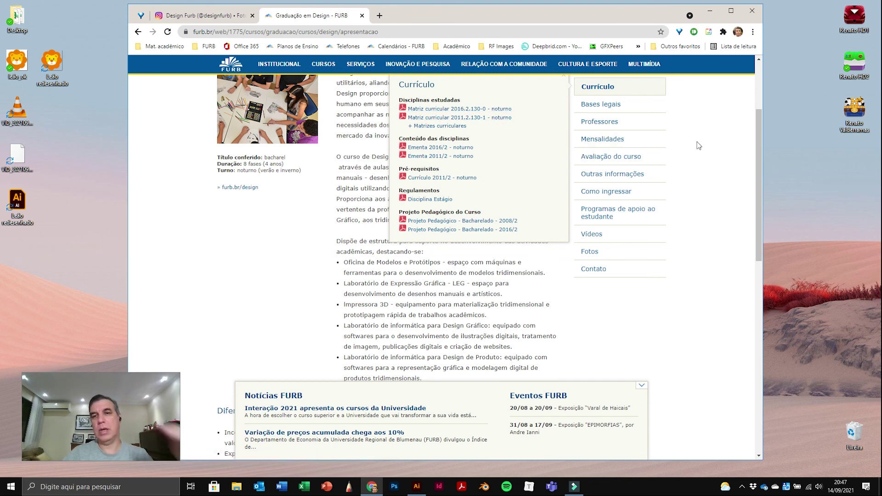
click(601, 123)
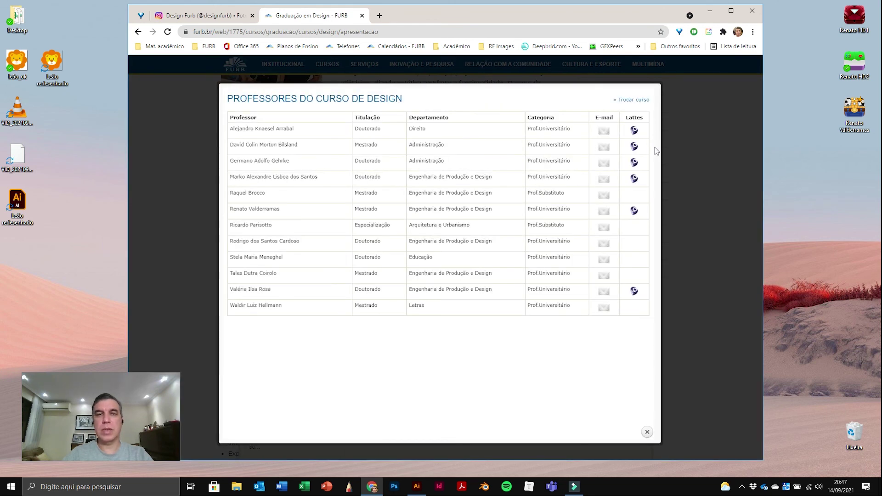
click(710, 131)
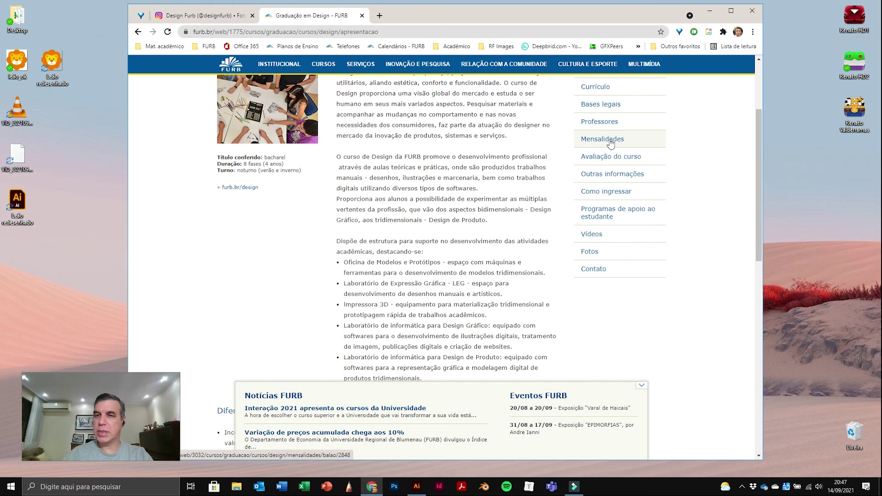
drag(758, 167, 757, 256)
drag(749, 209, 746, 97)
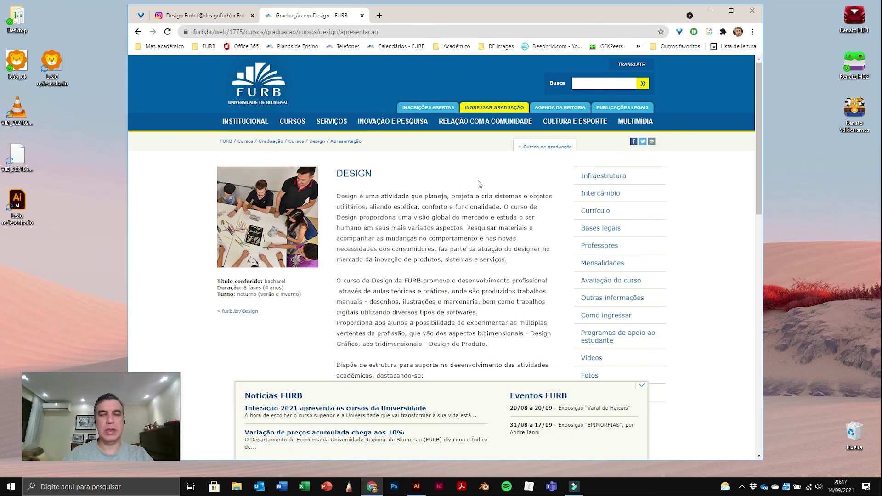
click(209, 17)
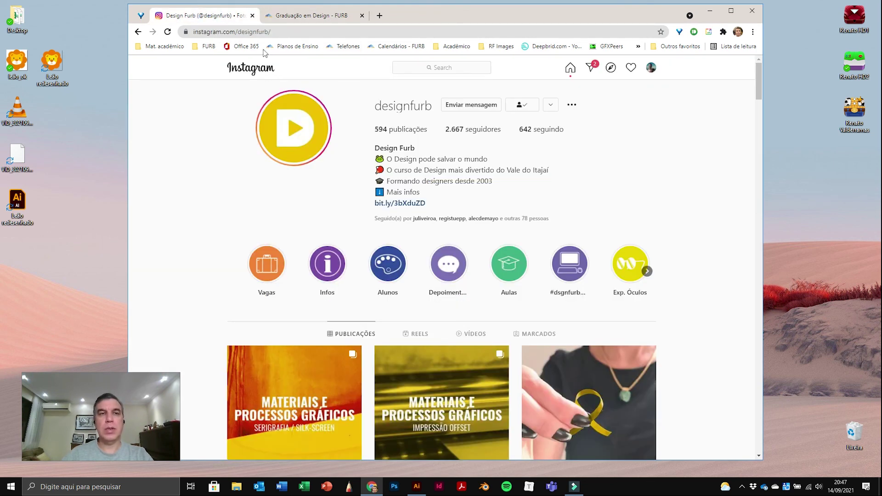
Step: Change the address to instagram.com/furboficial to open FURB's official profile
click(239, 34)
drag(313, 32, 277, 33)
text(furb)
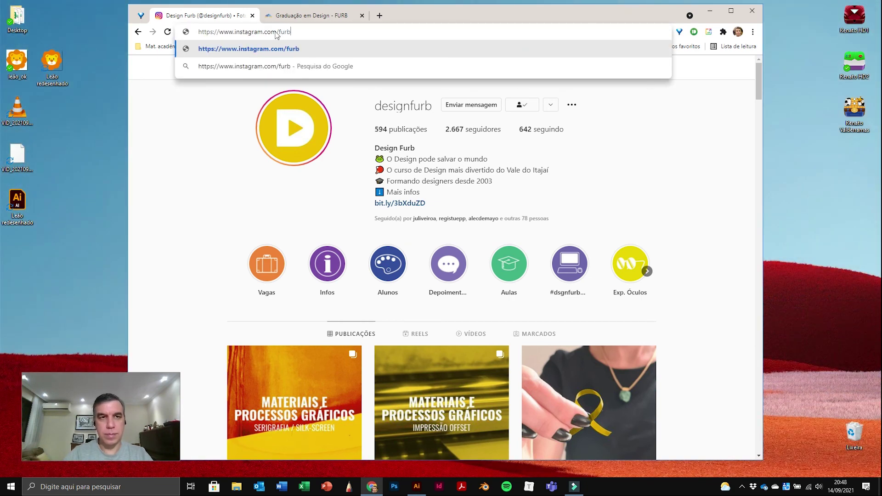
text(oficial)
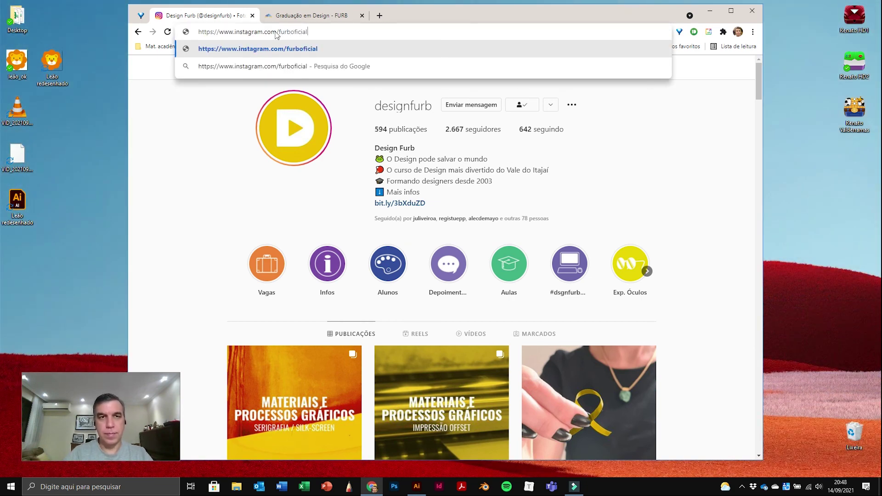
key(Return)
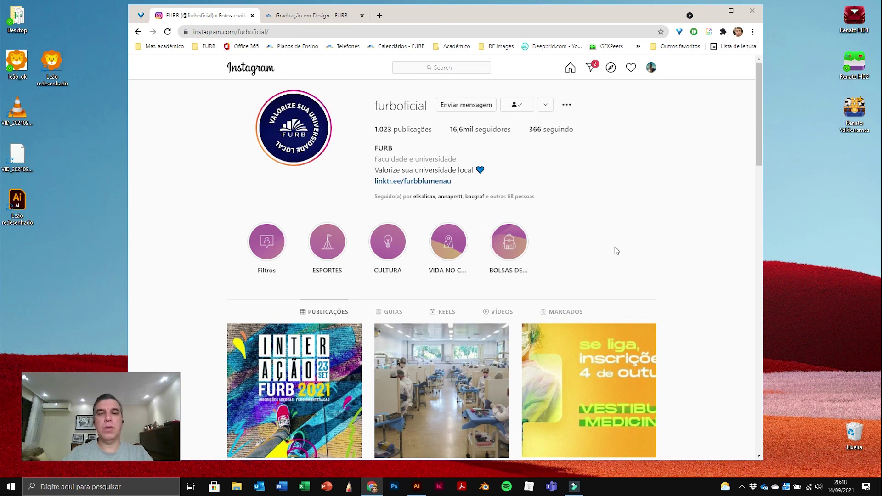
Step: Browse the furboficial posts, then go back to the Design Furb profile
scroll(616, 250, down, 1)
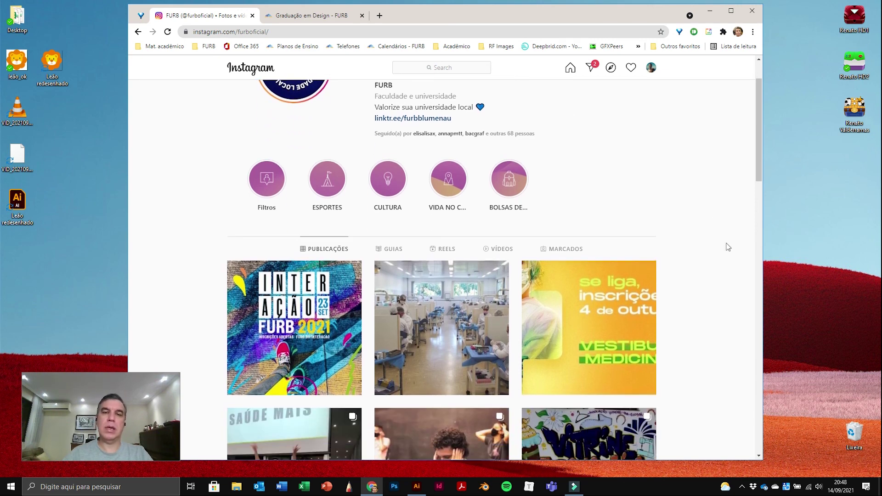
scroll(718, 259, down, 3)
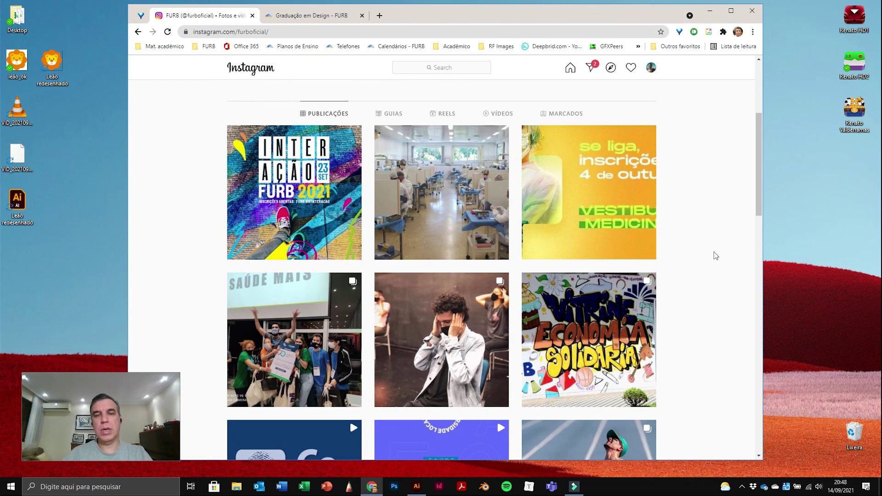
scroll(712, 264, up, 4)
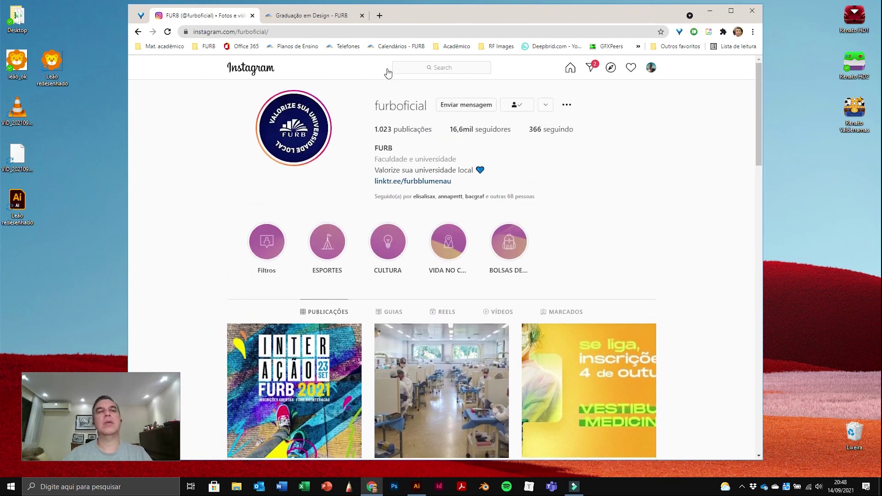
click(138, 32)
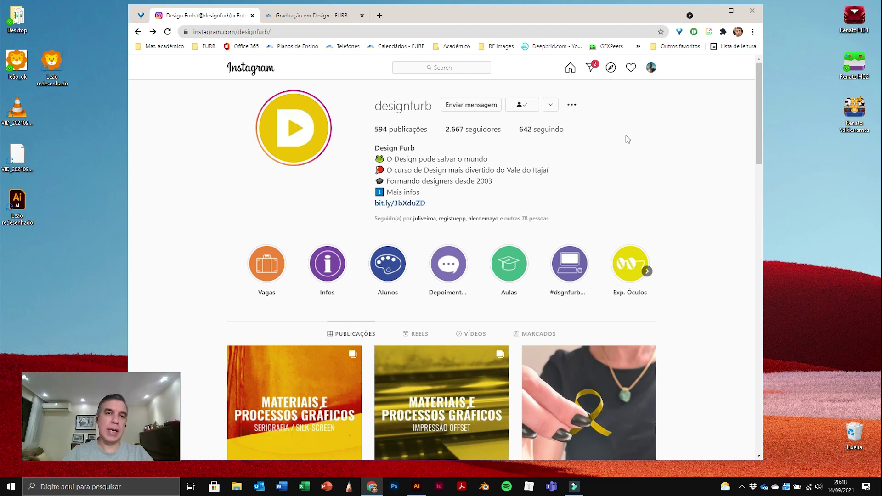
Step: Close the FURB Design course tab and enter a personal profile's username in the address
click(317, 19)
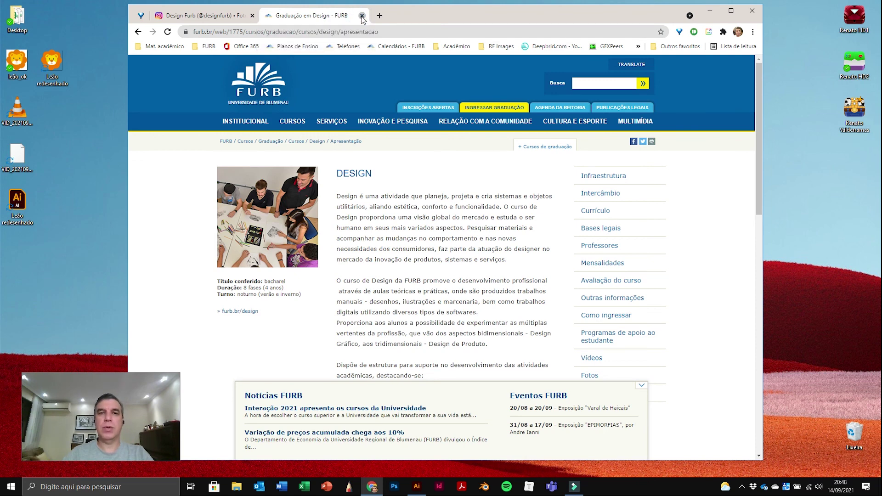
click(363, 16)
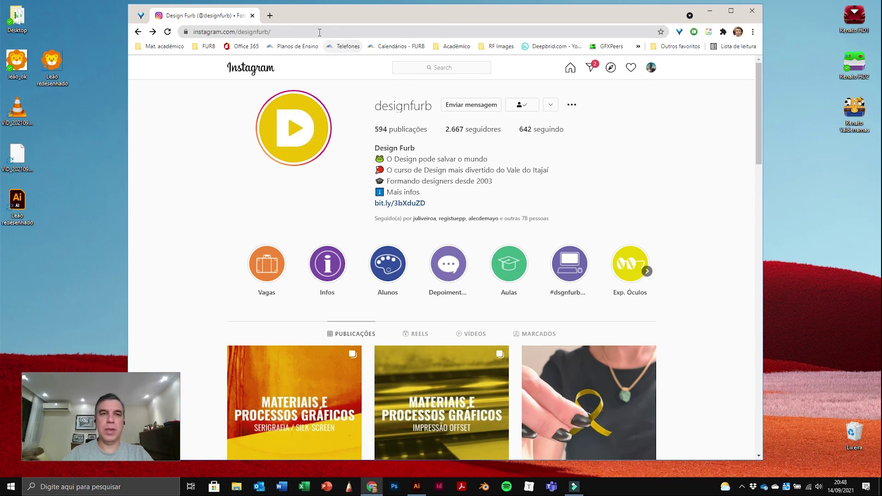
drag(297, 31, 238, 33)
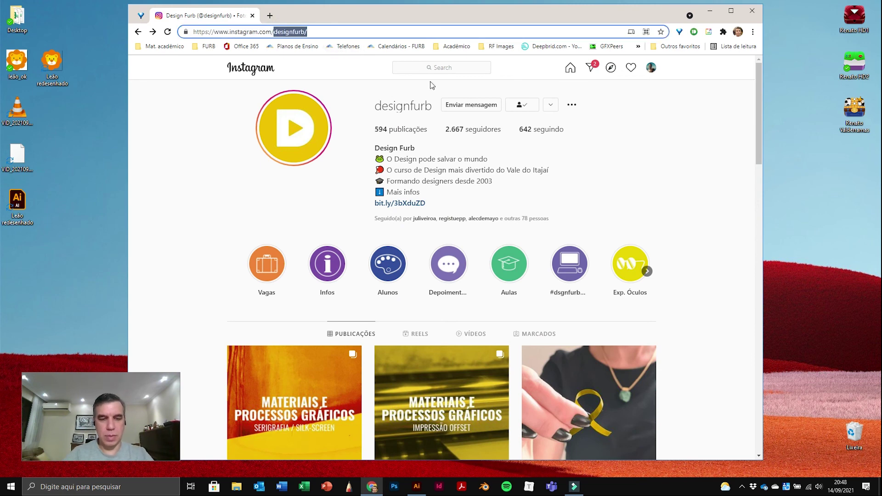
Step: Open the personal Instagram profile, go to the home feed, then close the Instagram tab
key(Return)
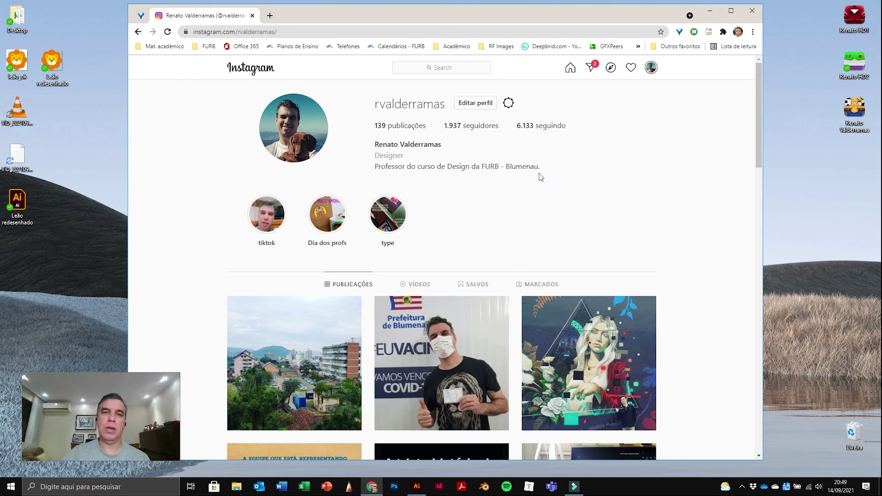
drag(759, 106, 754, 86)
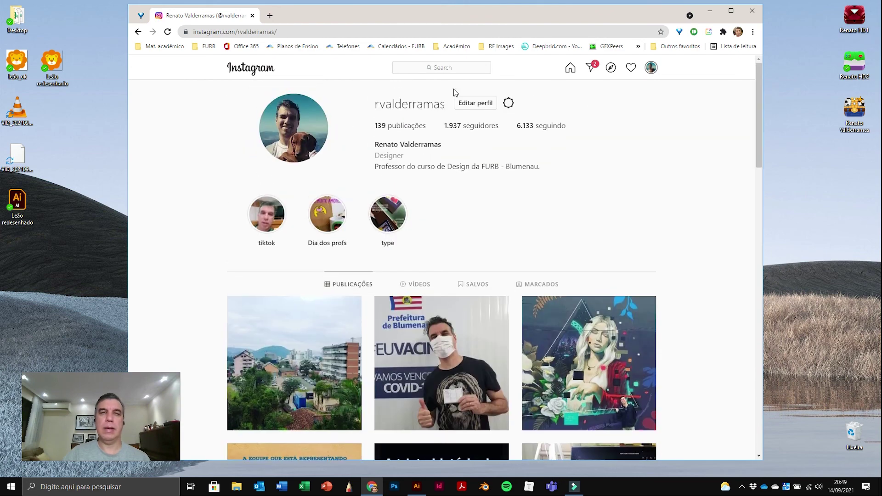
click(251, 68)
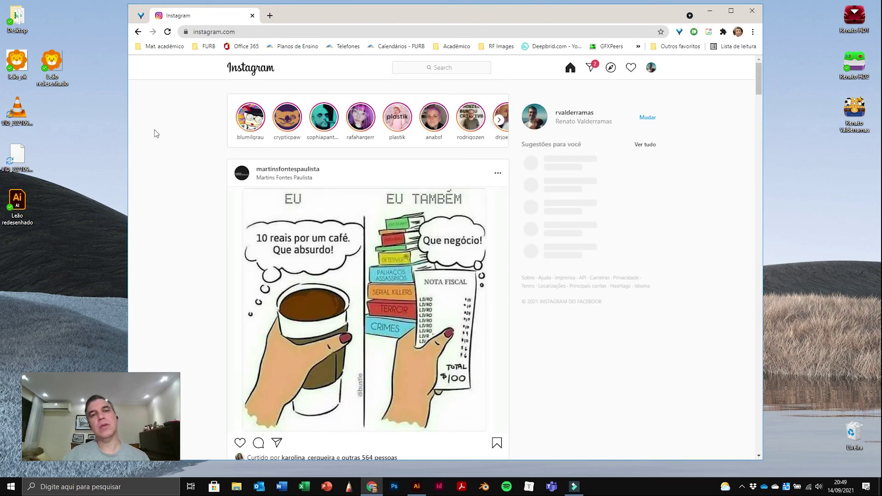
click(252, 17)
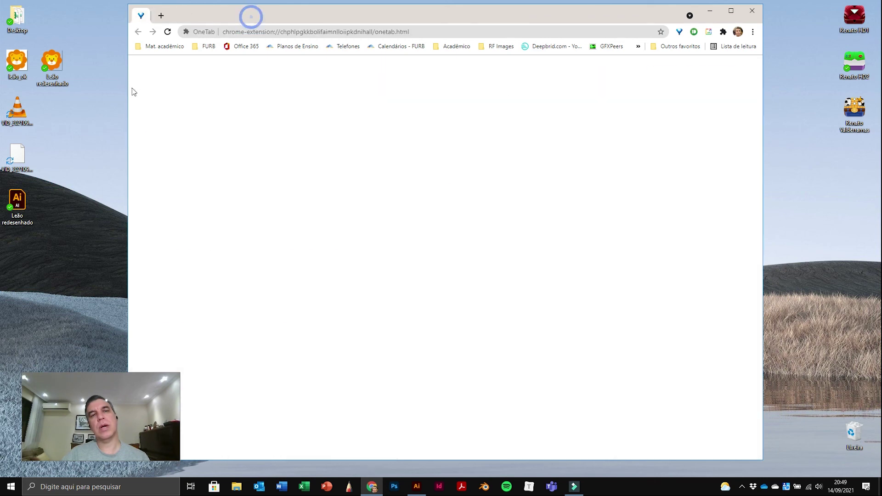
Step: Close the Chrome window, leaving the empty Windows desktop showing
click(753, 15)
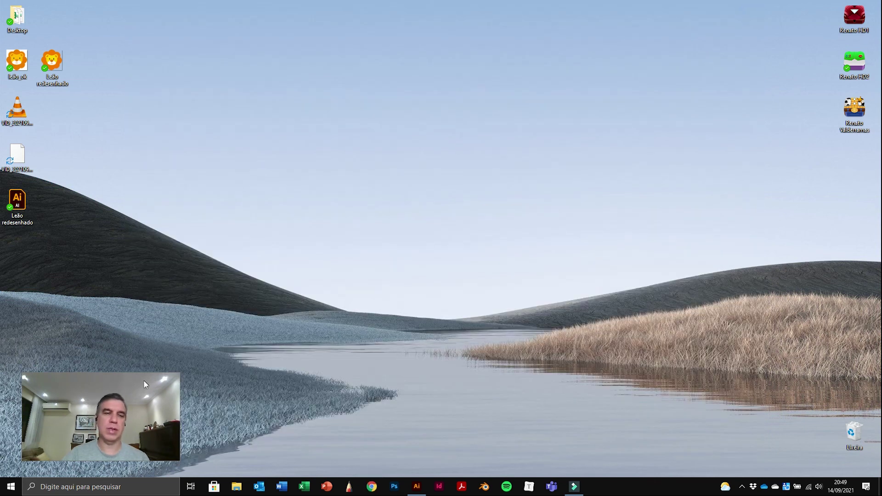